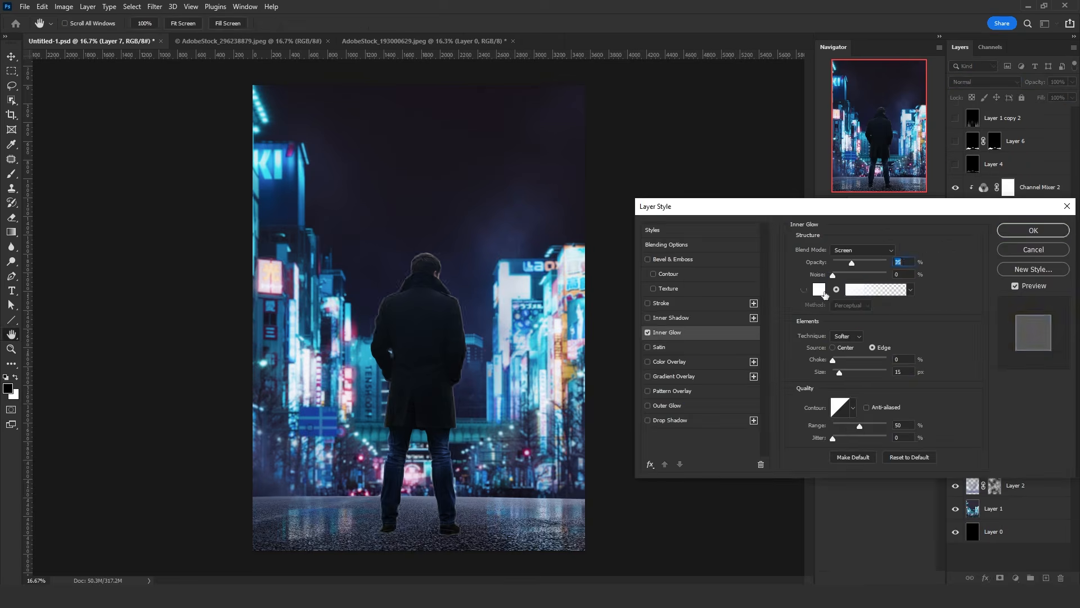
- Open the Inner Glow colour for editing and choose Shadows as the tone for the Color Balance 2 adjustment
click(819, 289)
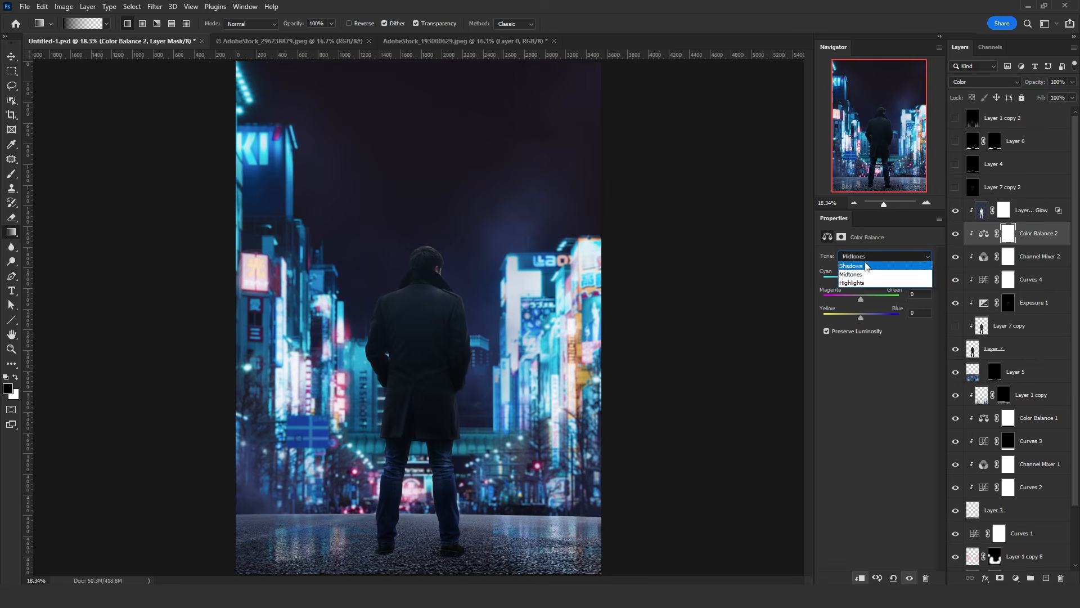
click(865, 266)
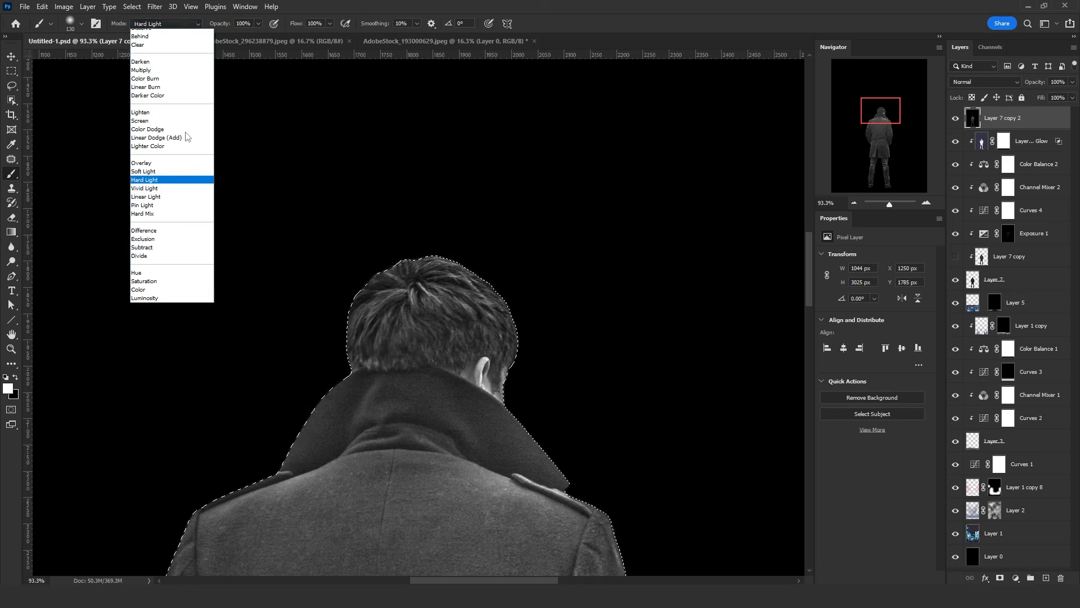
- Paint on the man's coat in Layer 7 copy 2 and lasso the area beside his raised collar
click(168, 176)
drag(232, 285, 376, 442)
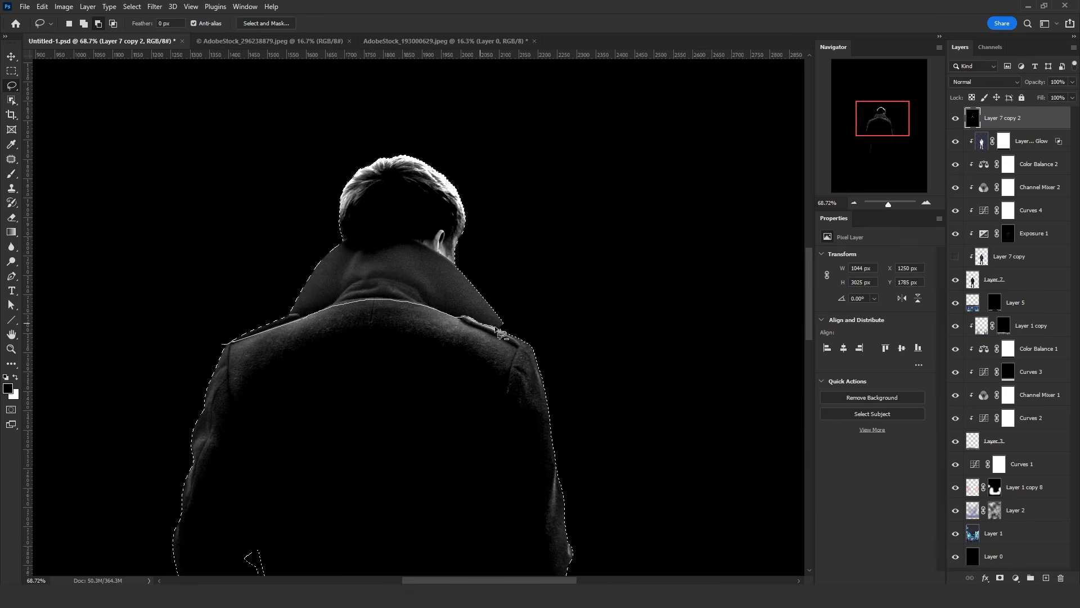
drag(518, 240, 591, 299)
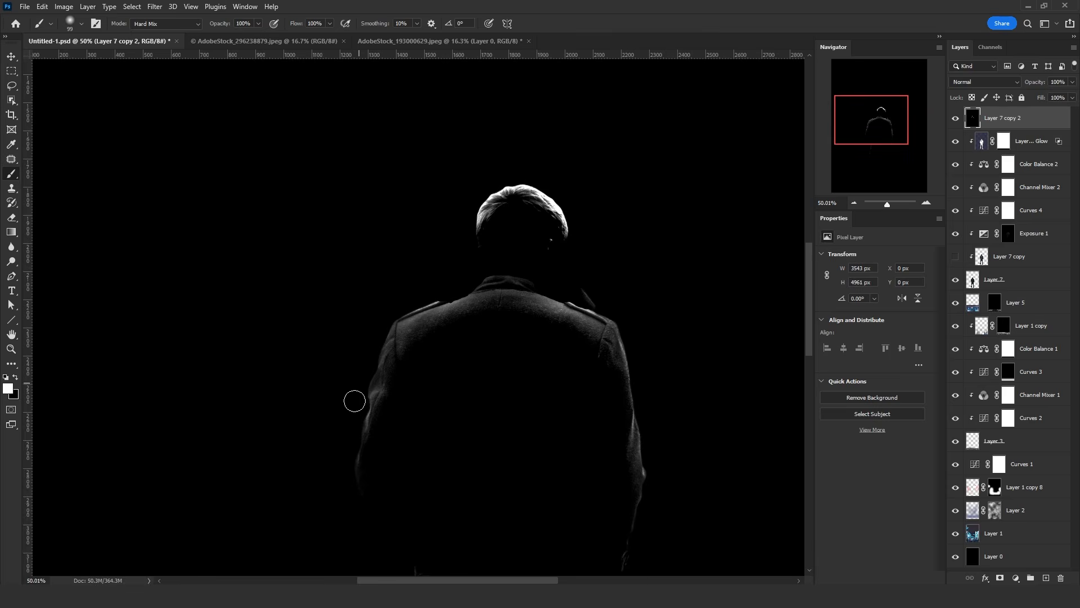
key(ctrl+0)
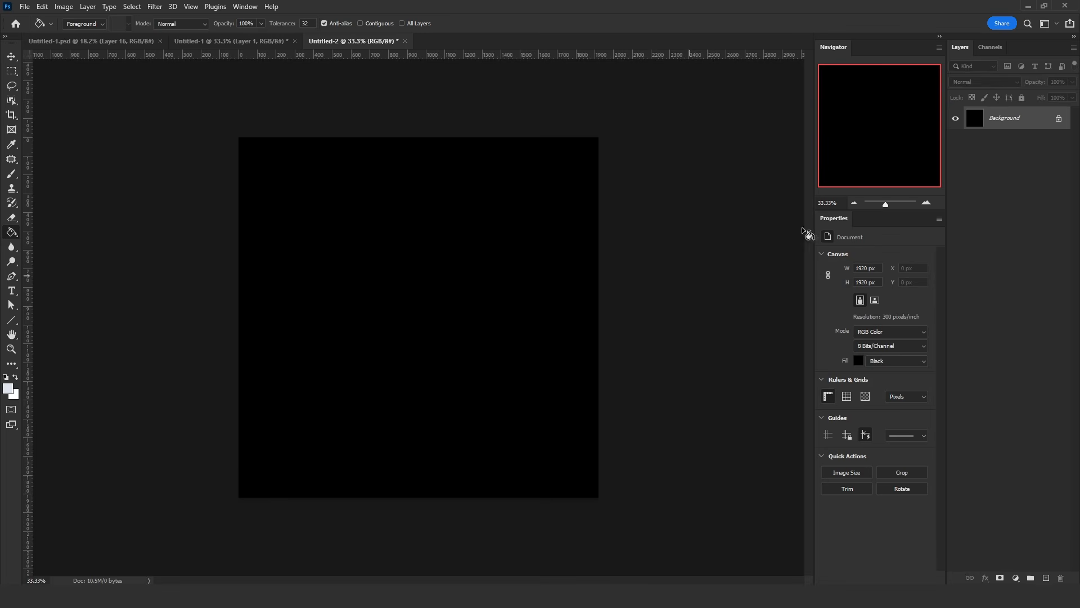
- In Untitled-2, convert the locked Background into a regular layer and check the document's dimensions in Image Size
double_click(1024, 123)
click(630, 179)
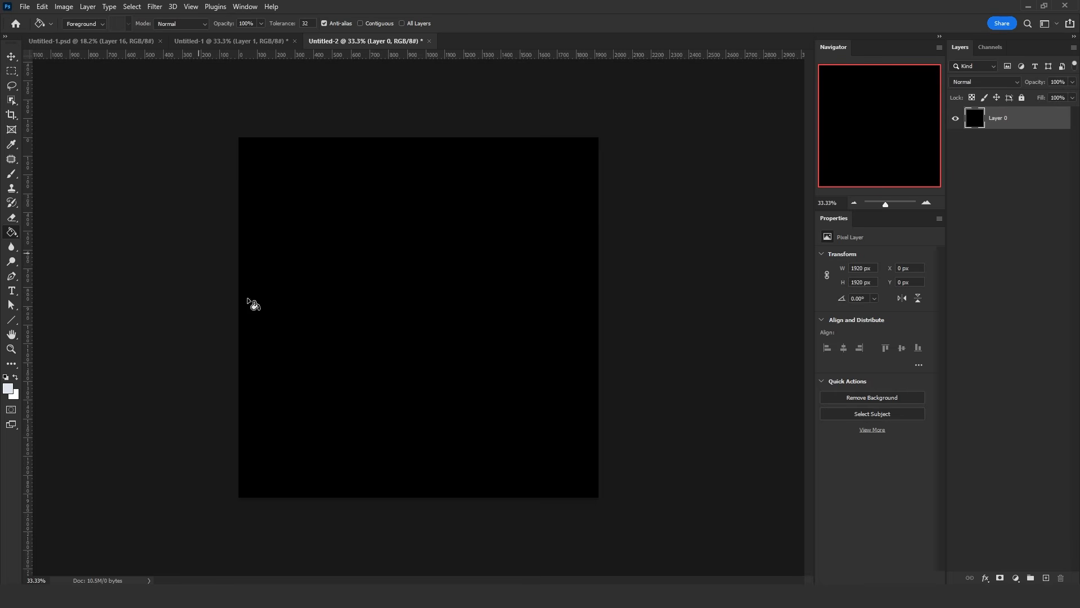
click(63, 6)
click(90, 92)
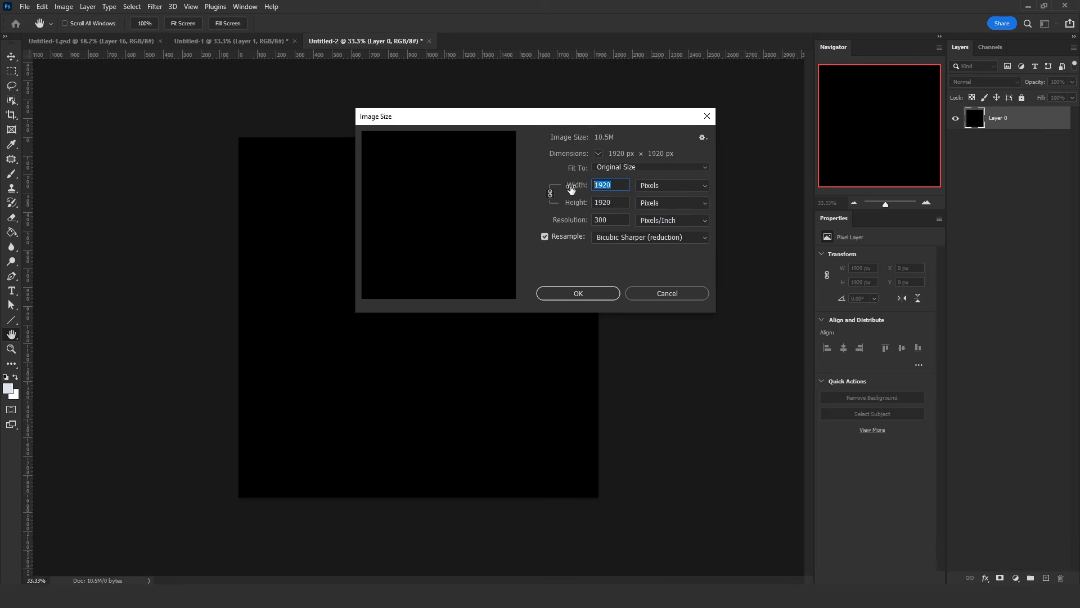
key(shift+Tab)
click(602, 294)
key(g)
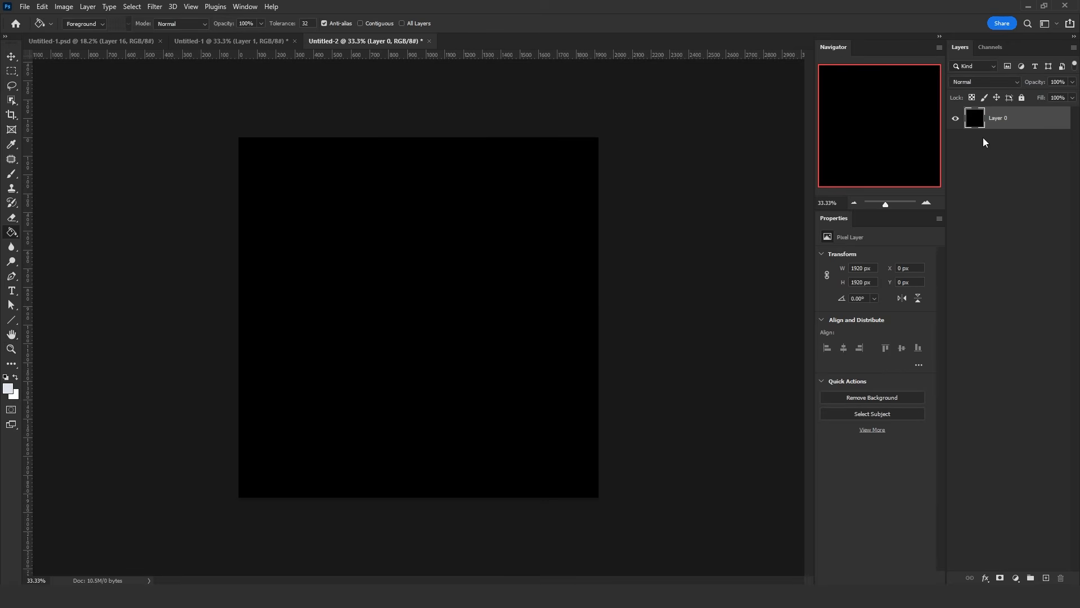
- Duplicate the black Layer 0 three times
click(1047, 578)
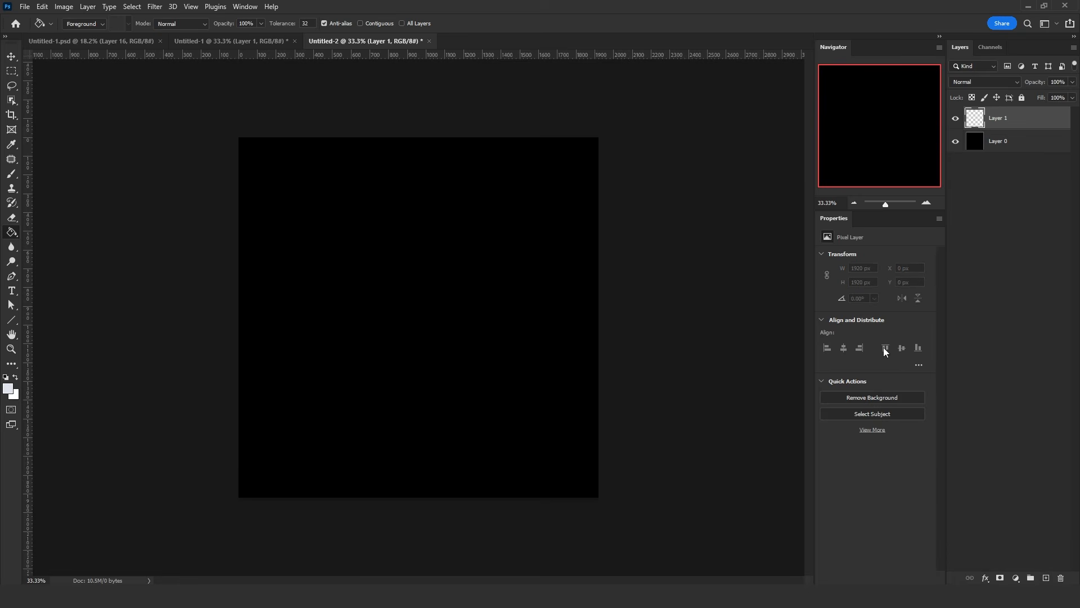
key(ctrl+z)
key(ctrl+j)
key(ctrl+j)
key(ctrl+j)
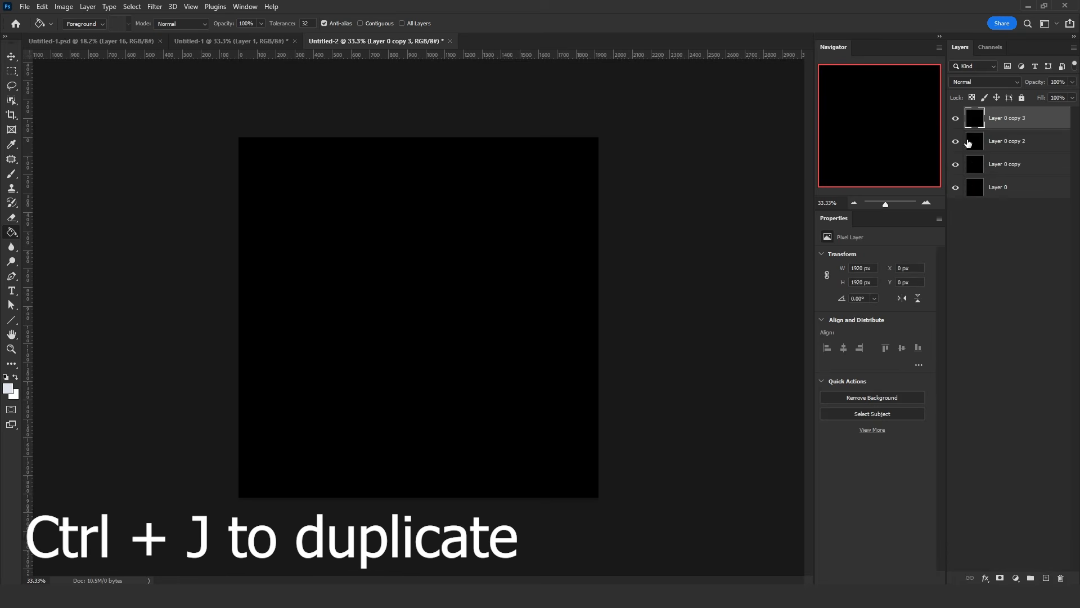
click(1019, 119)
click(1017, 142)
click(1015, 166)
click(1017, 142)
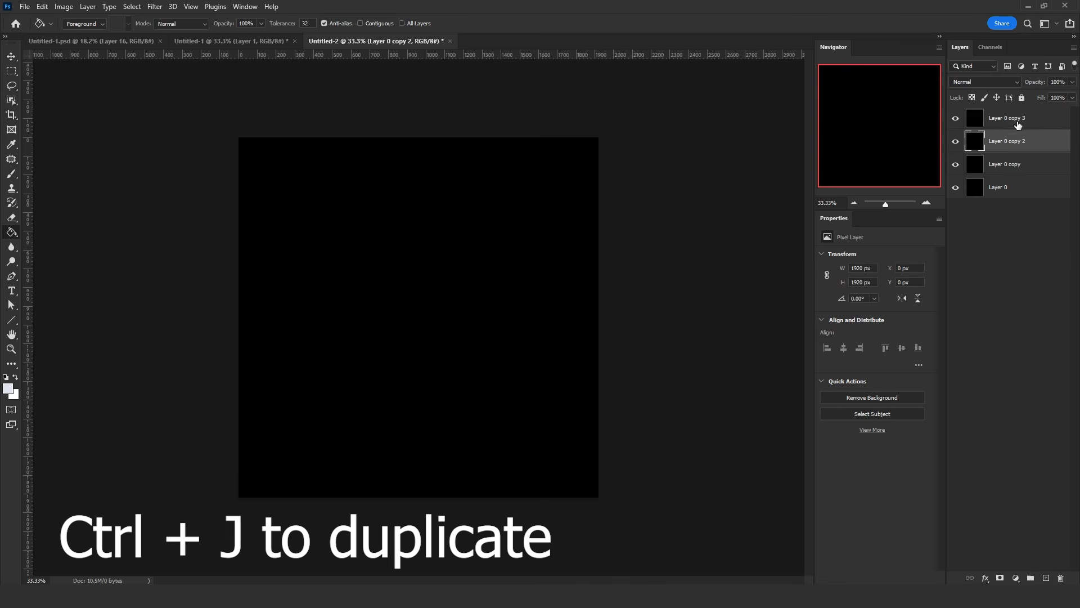
click(1017, 121)
click(1004, 163)
click(1000, 144)
click(999, 126)
- Hide Layer 0 copy 3 and Layer 0 copy 2, and apply a Mezzotint filter of type Long Lines to Layer 0 copy
click(955, 119)
click(955, 141)
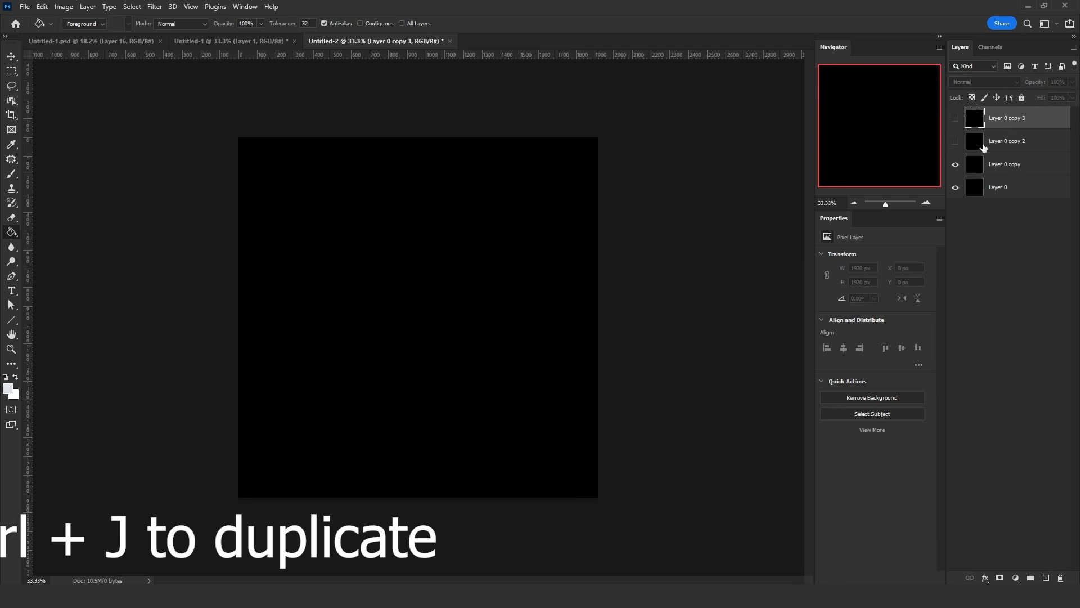
click(998, 146)
click(1009, 169)
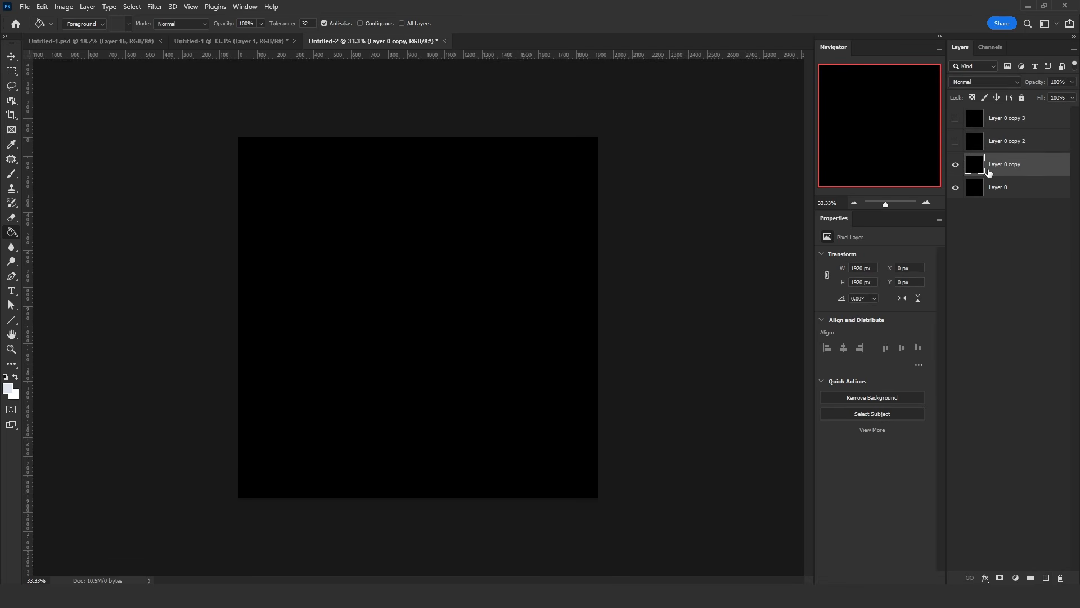
click(155, 7)
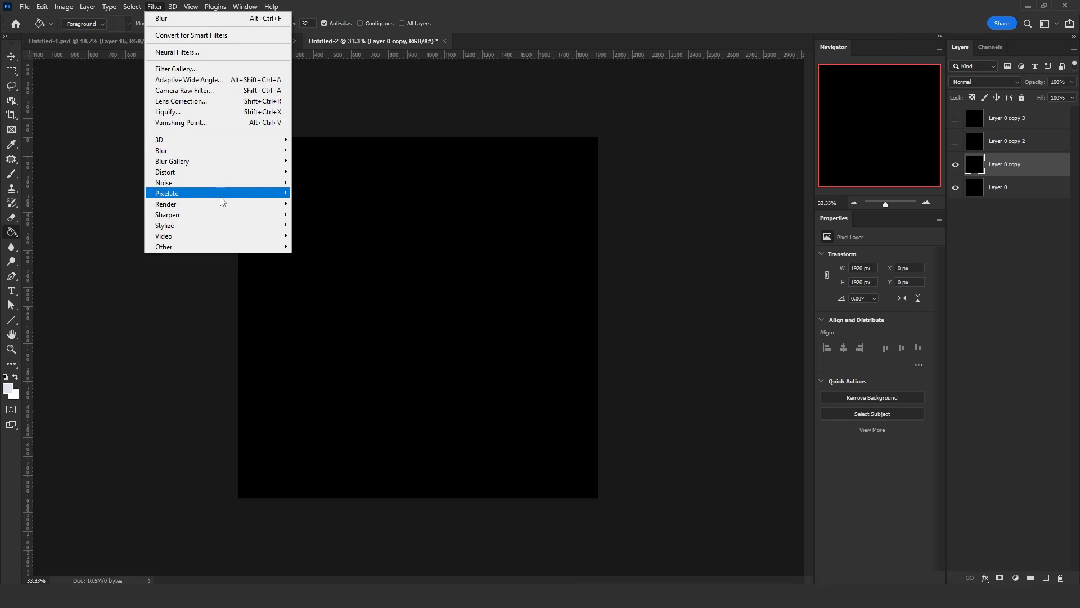
mouse_move(231, 198)
click(341, 235)
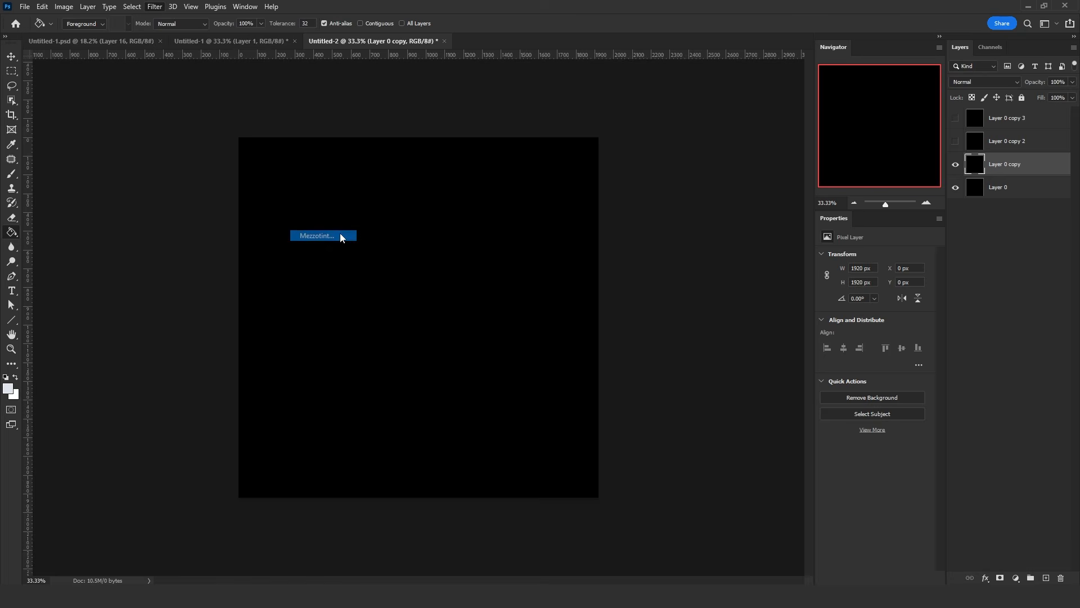
click(623, 321)
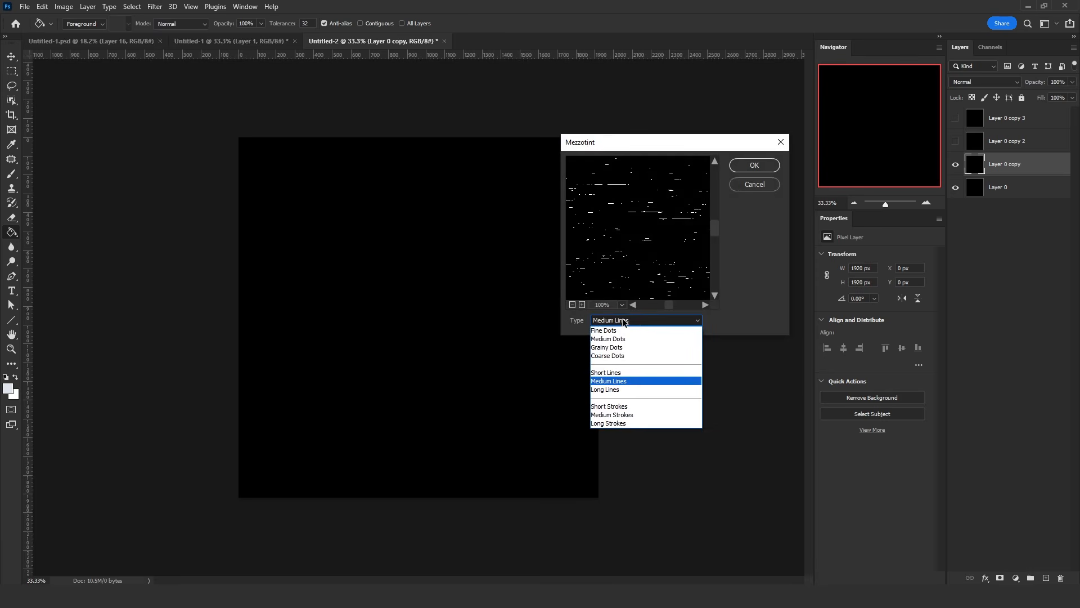
click(622, 388)
click(756, 165)
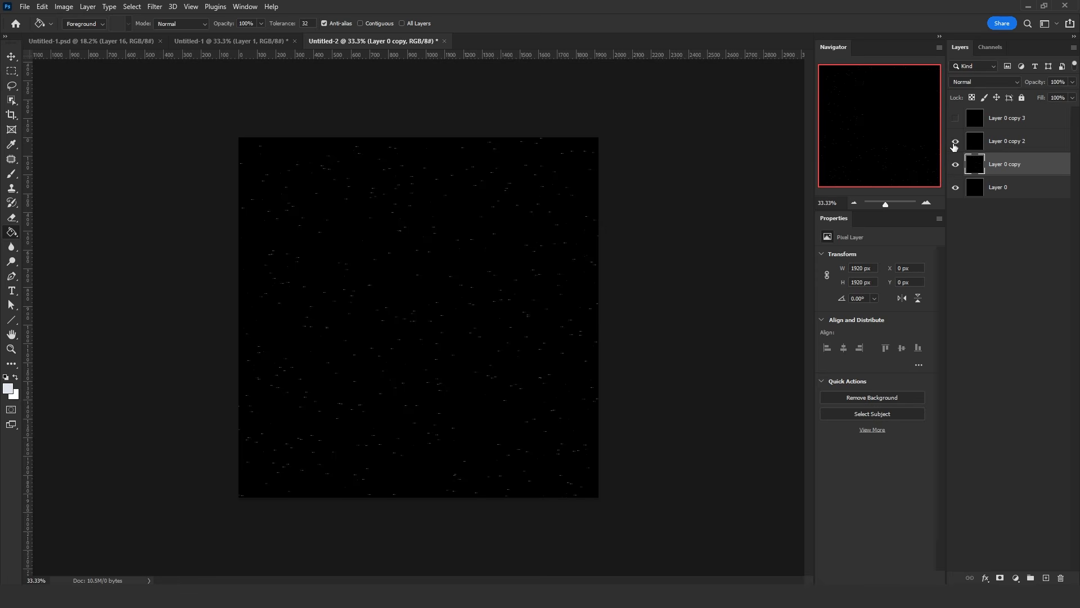
- Apply a Mezzotint filter of type Medium Lines to Layer 0 copy 2
click(990, 145)
click(154, 8)
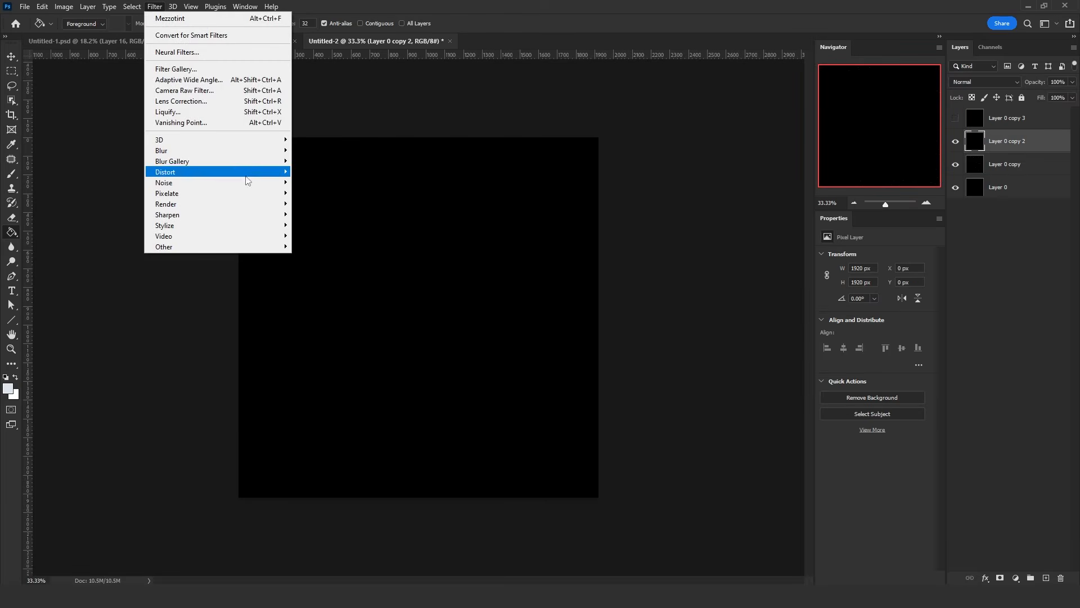
mouse_move(237, 189)
click(322, 235)
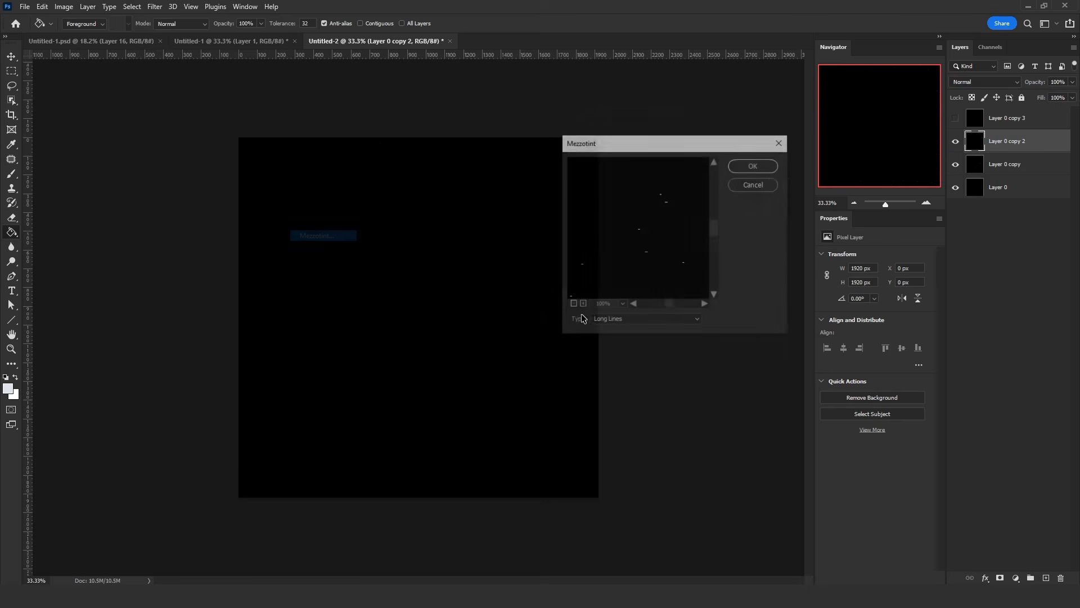
click(641, 319)
click(634, 375)
click(754, 166)
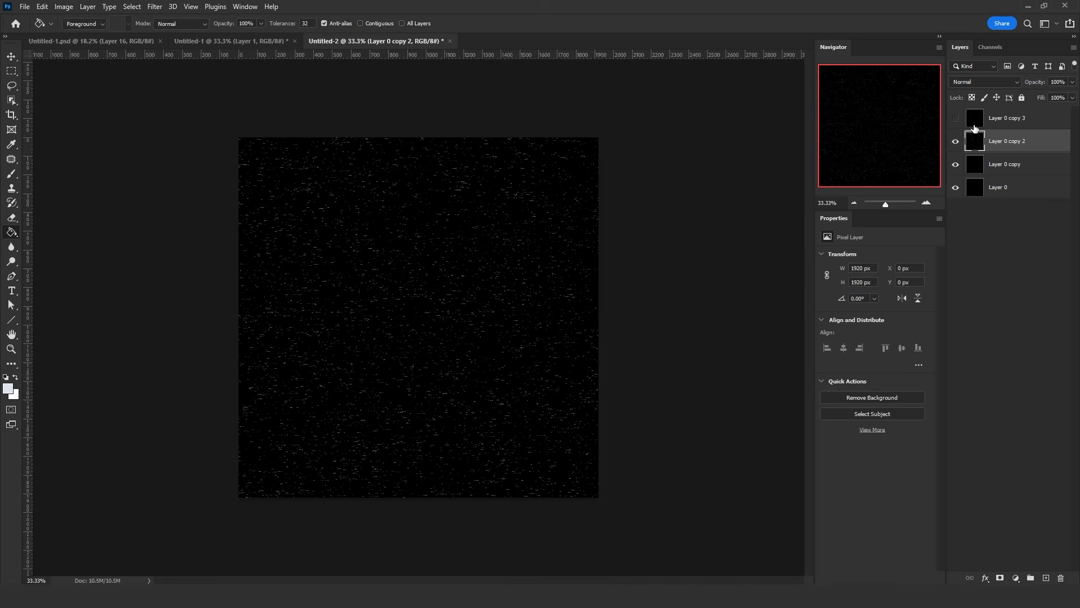
- Show Layer 0 copy 3 and apply a Mezzotint filter of type Short Lines to it
click(1007, 118)
click(956, 118)
click(153, 7)
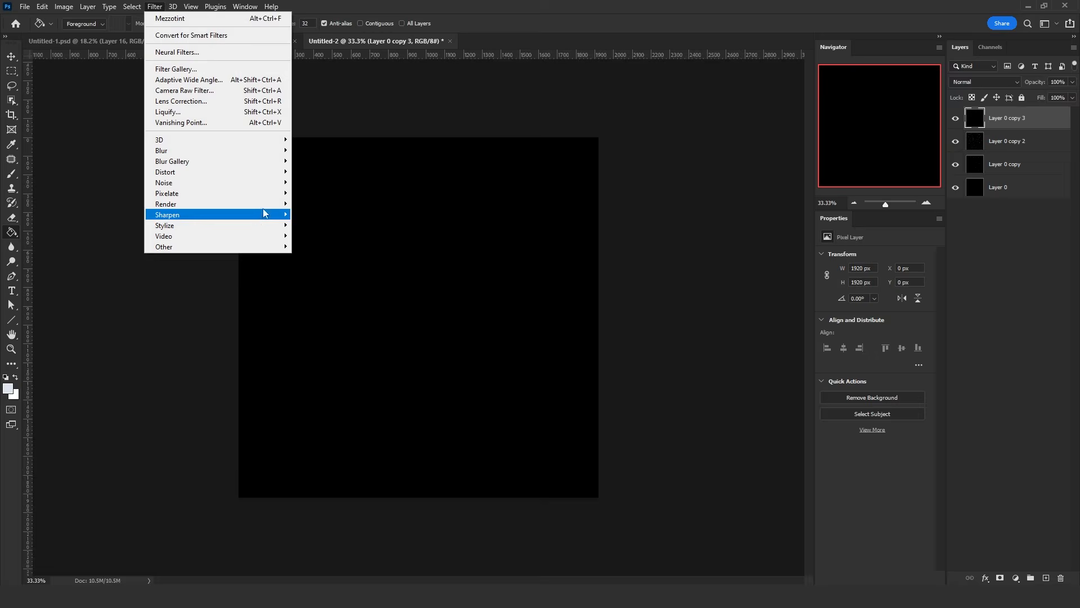
mouse_move(269, 194)
click(323, 235)
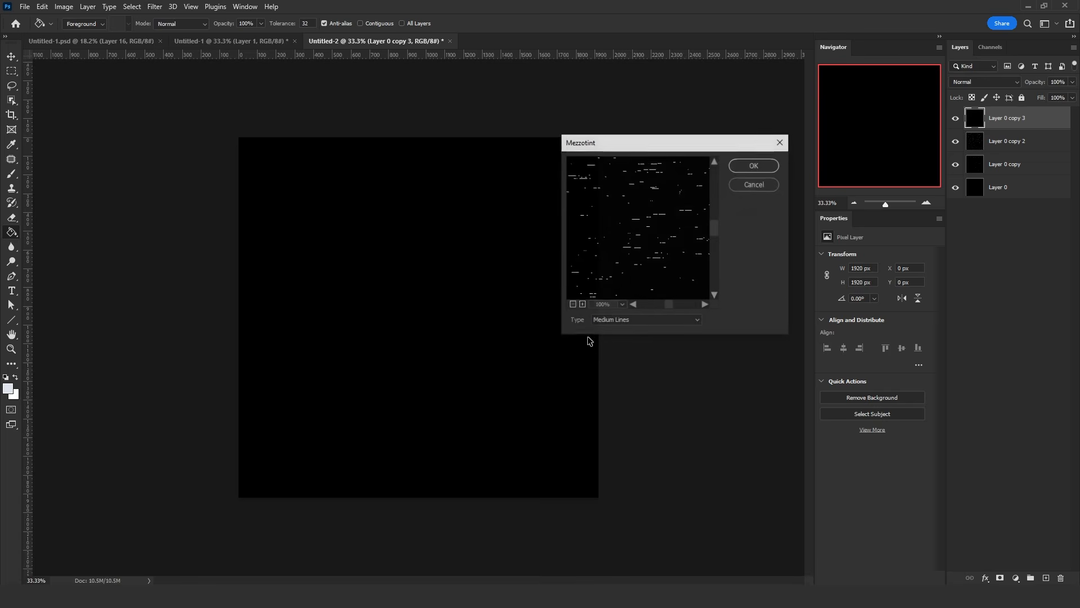
click(622, 319)
click(631, 376)
click(754, 169)
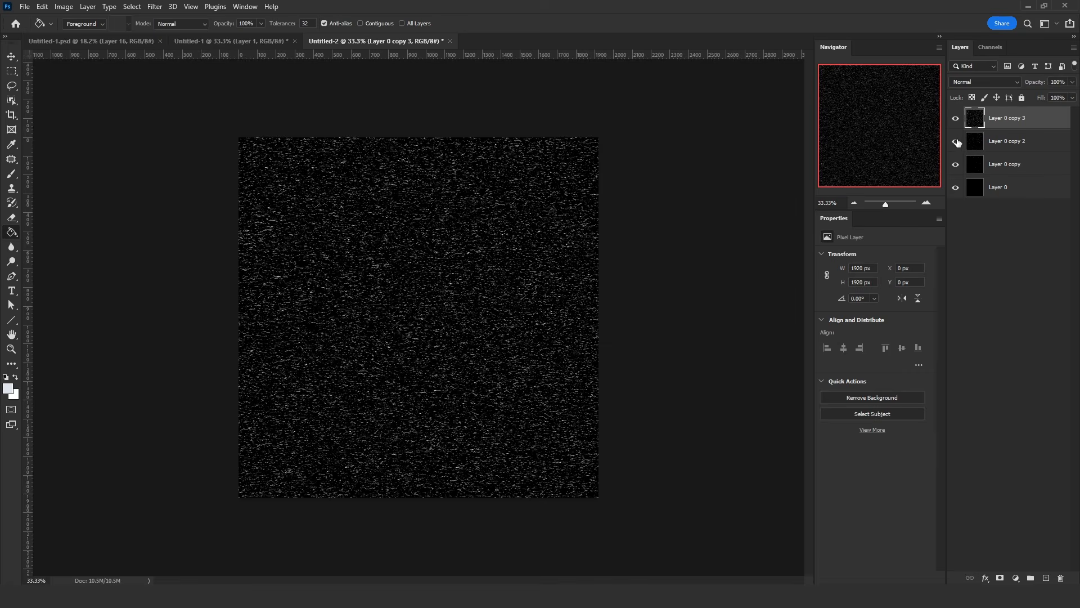
- Set the blending mode of all three Mezzotint layers to Screen
click(977, 83)
click(959, 175)
click(1007, 140)
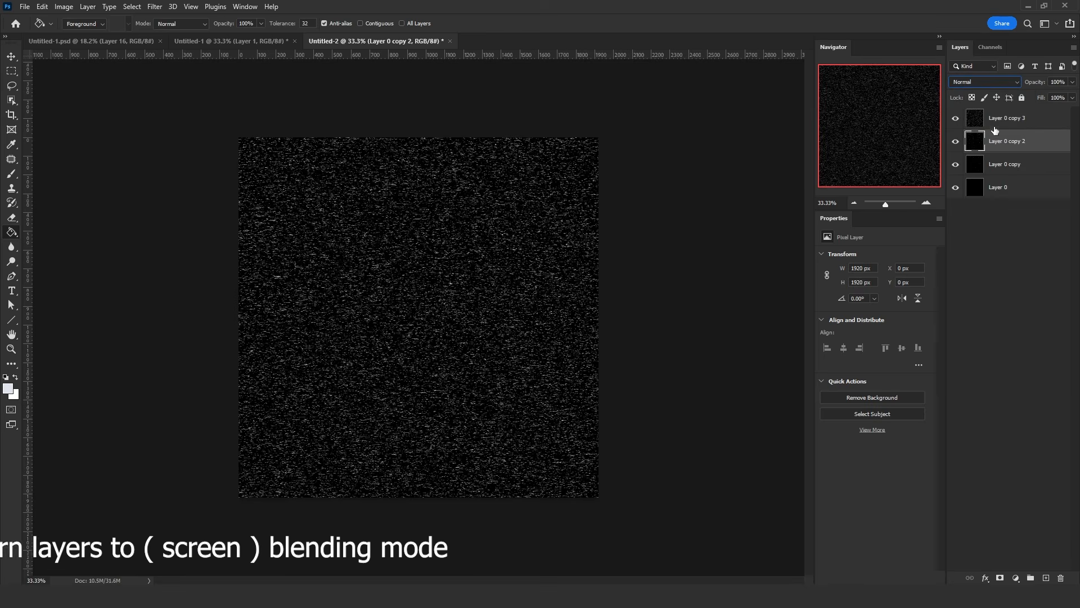
click(981, 82)
click(959, 176)
click(1007, 163)
click(981, 82)
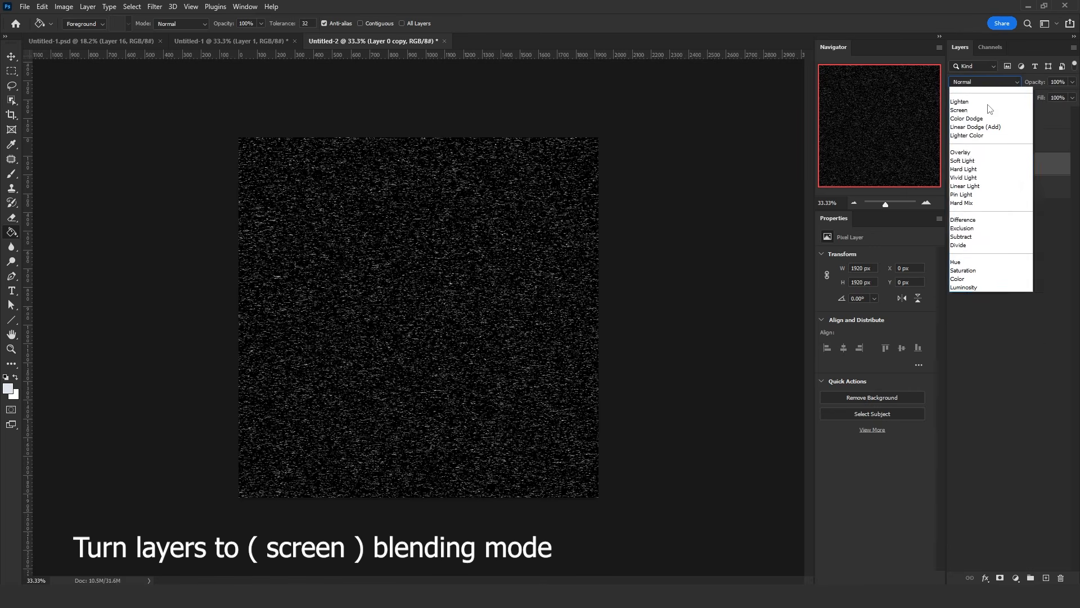
click(978, 177)
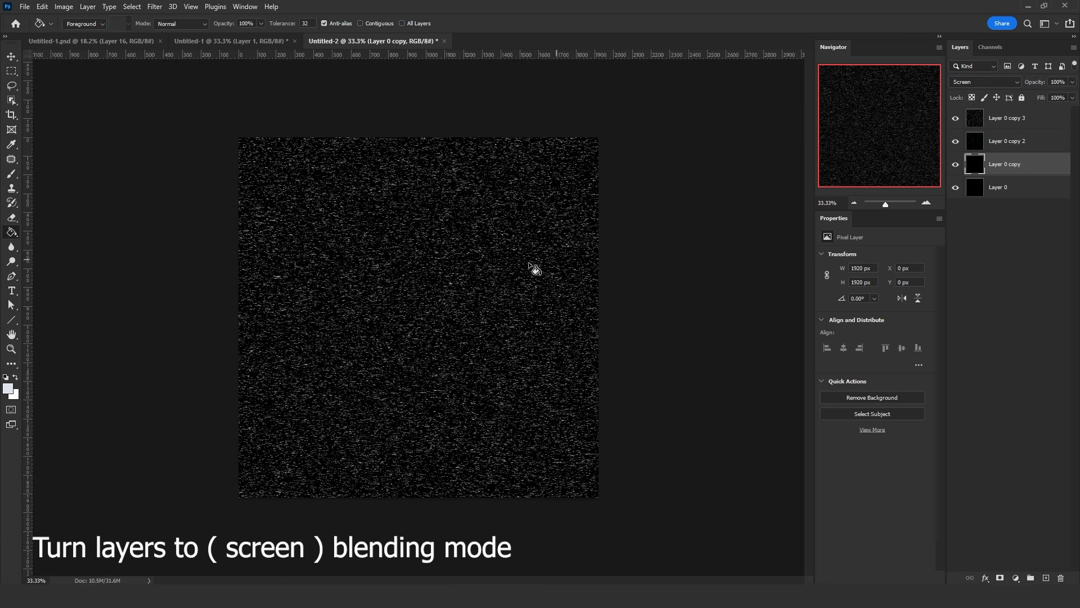
- Rotate Layer 0 copy 90° clockwise with Free Transform
key(ctrl+t)
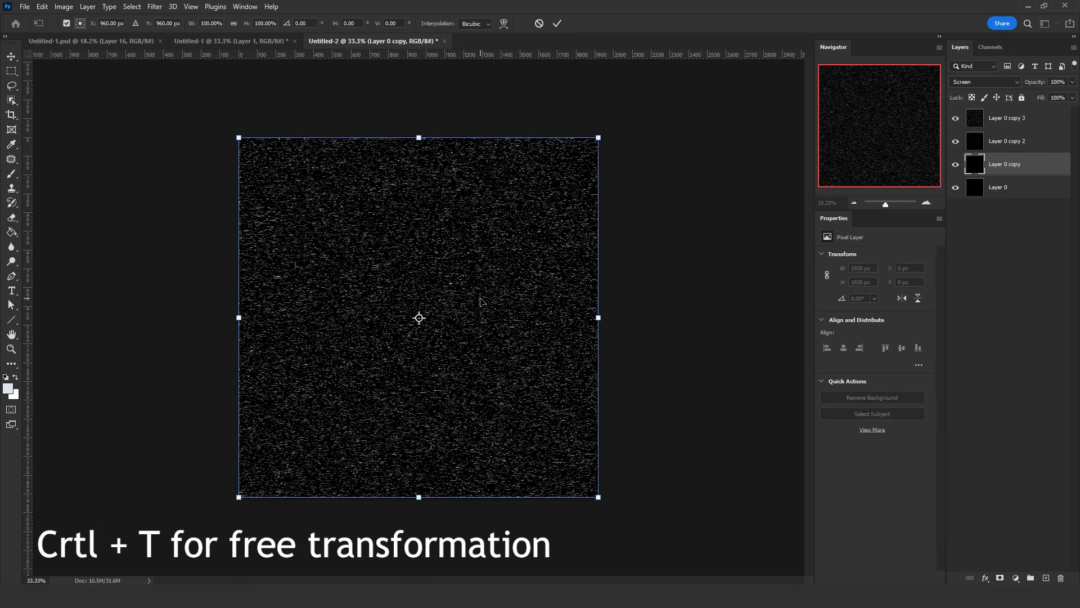
right_click(599, 294)
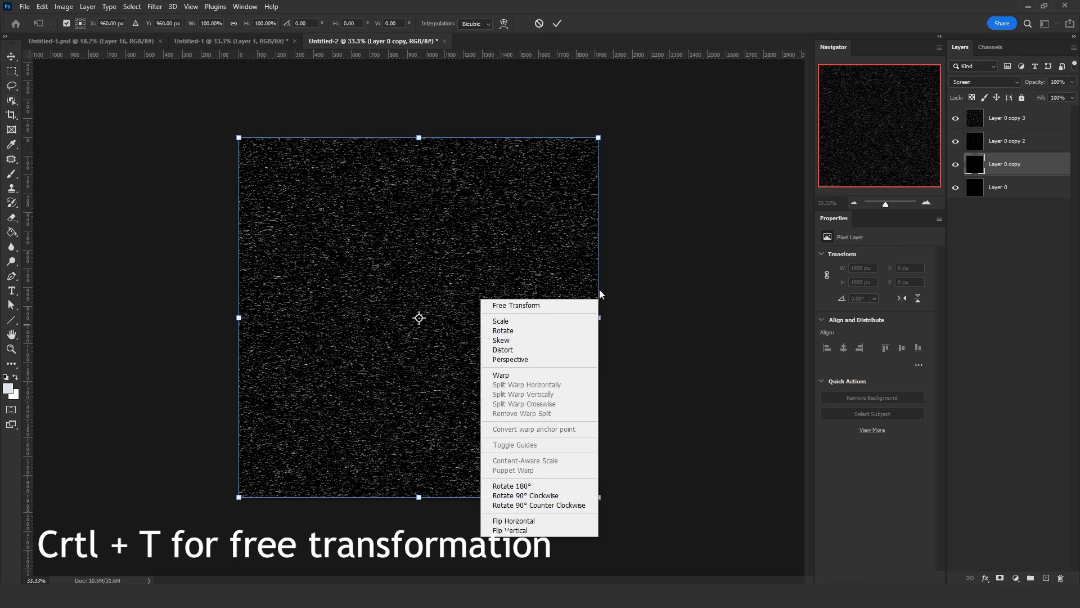
click(514, 497)
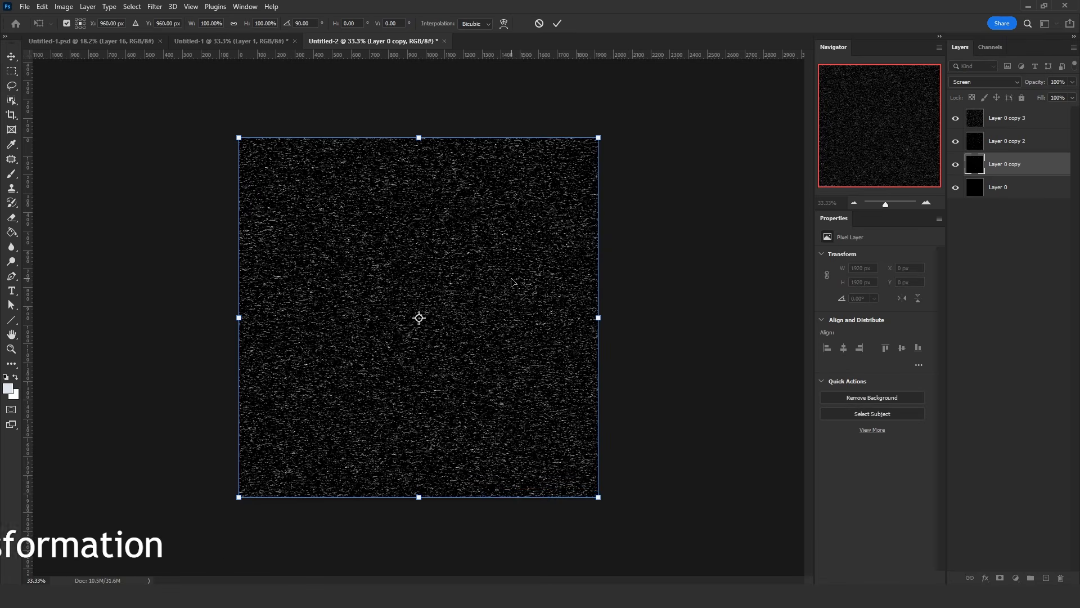
key(Return)
- Rotate Layer 0 copy 2 by 90° clockwise with Free Transform
click(1035, 140)
key(ctrl+t)
right_click(599, 266)
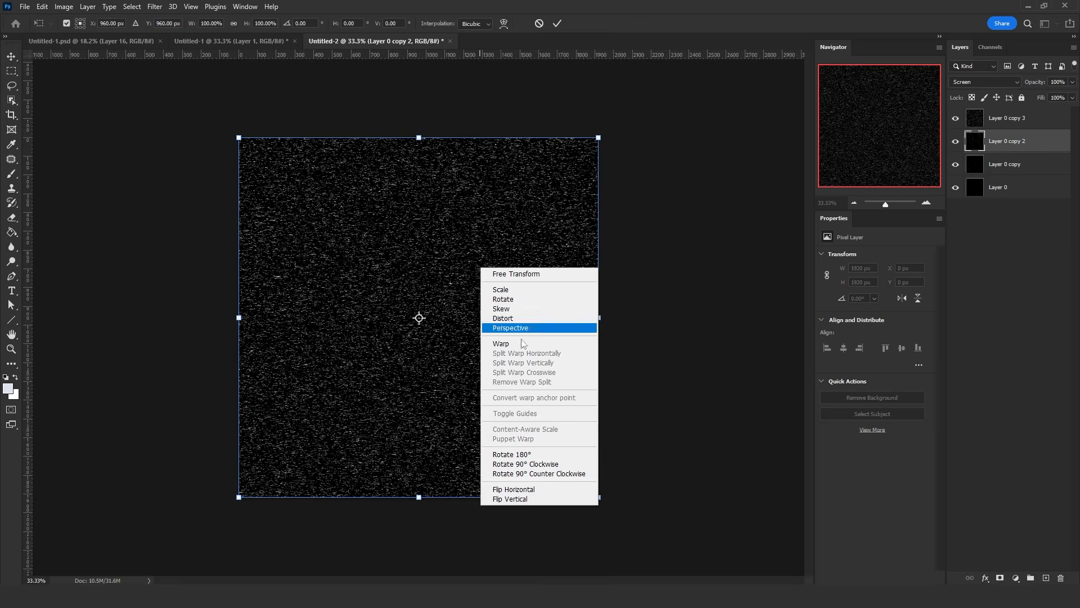
click(567, 463)
key(Return)
- Rotate Layer 0 copy 3 by 90° clockwise with Free Transform
click(1020, 118)
key(ctrl+t)
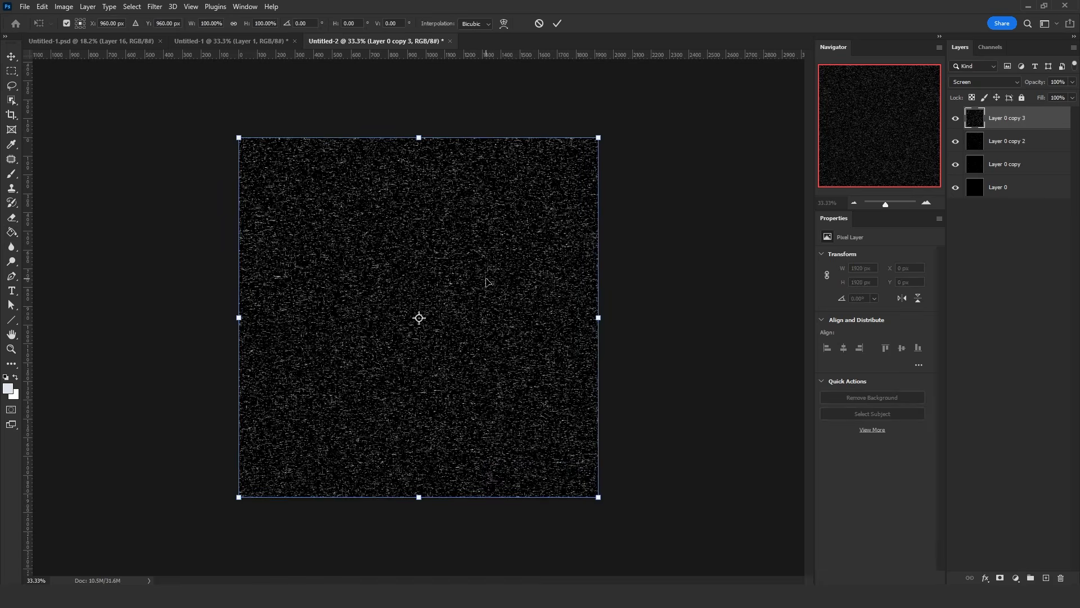
right_click(487, 279)
click(536, 476)
key(Return)
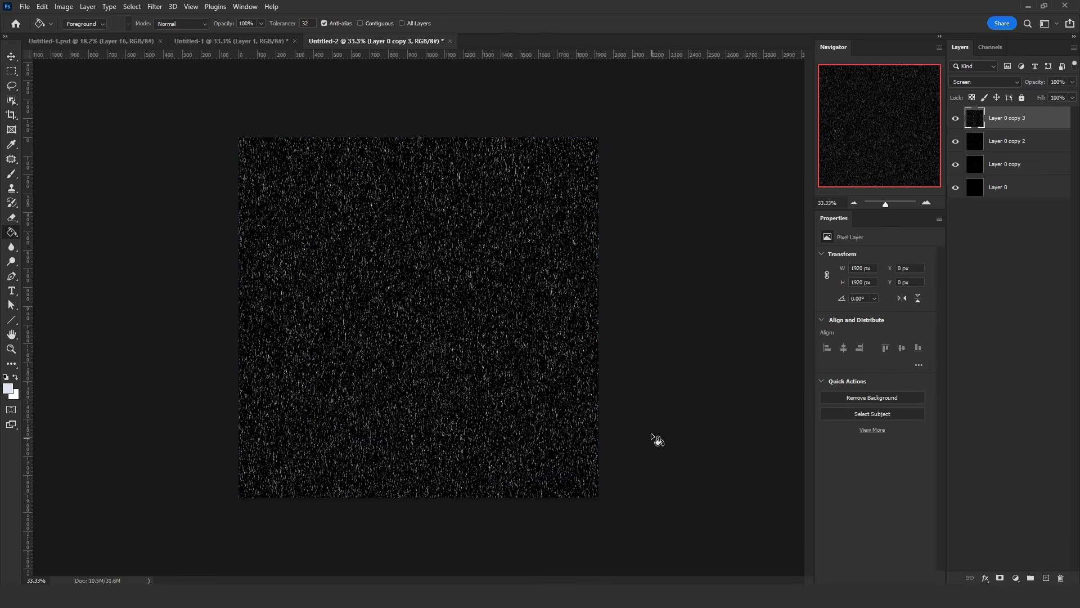
- Merge the three rotated Mezzotint layers into one layer above the black Layer 0
ctrl+click(1001, 145)
ctrl+click(1008, 164)
key(ctrl+e)
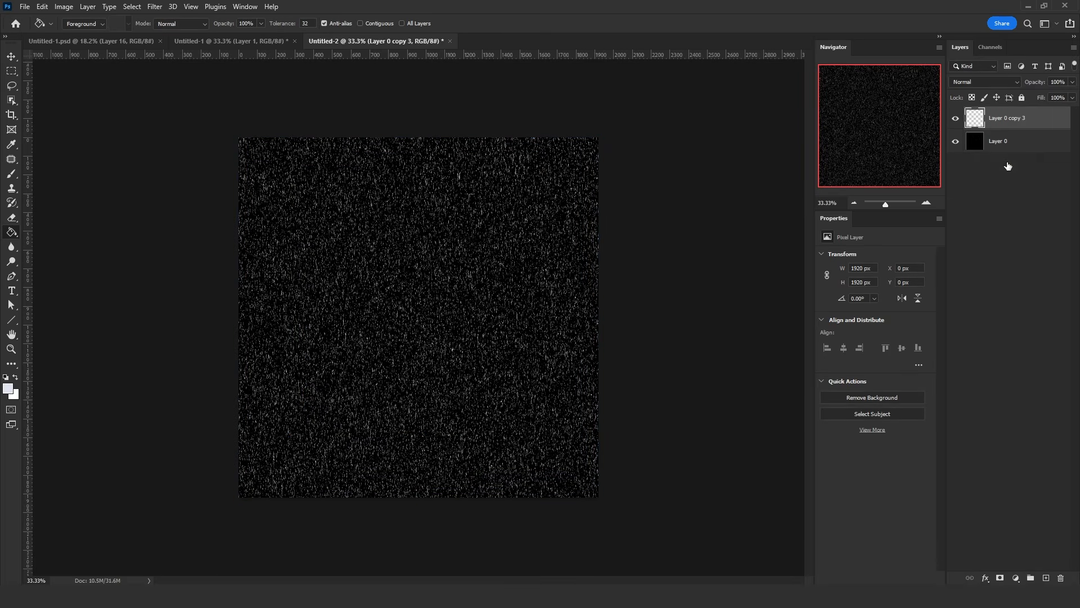
- Apply the basic Blur filter to the merged streak layer, Layer 0 copy 3
key(v)
scroll(446, 313, up, 2)
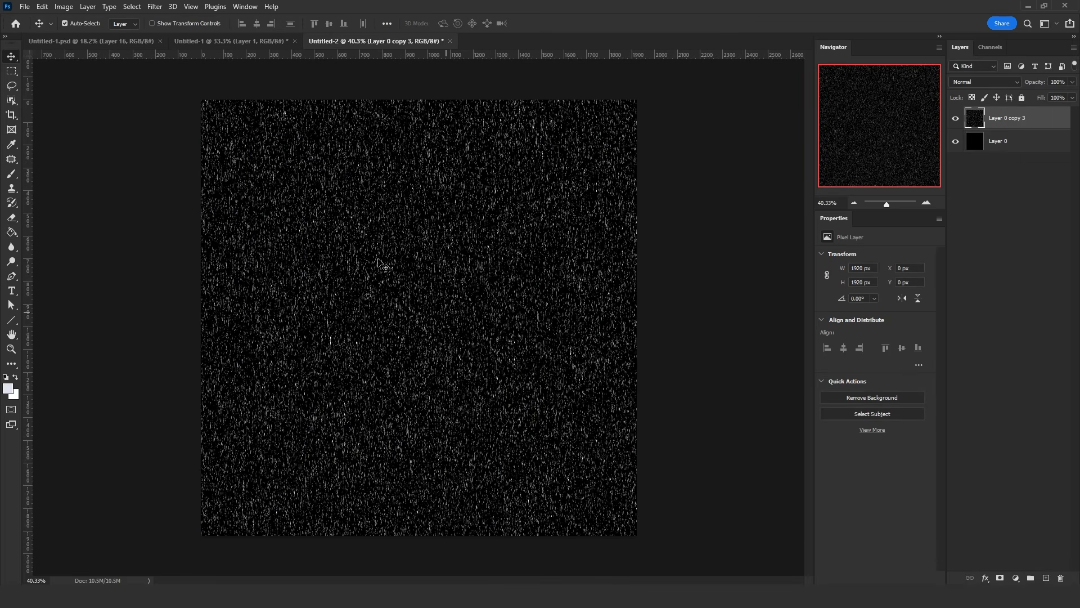
click(155, 6)
mouse_move(243, 151)
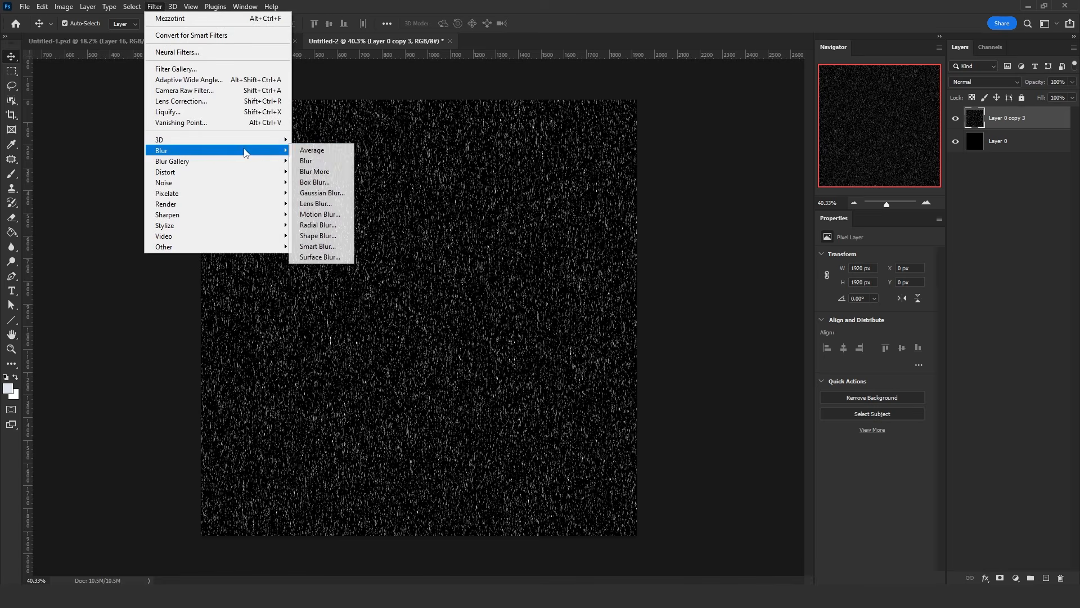
click(318, 161)
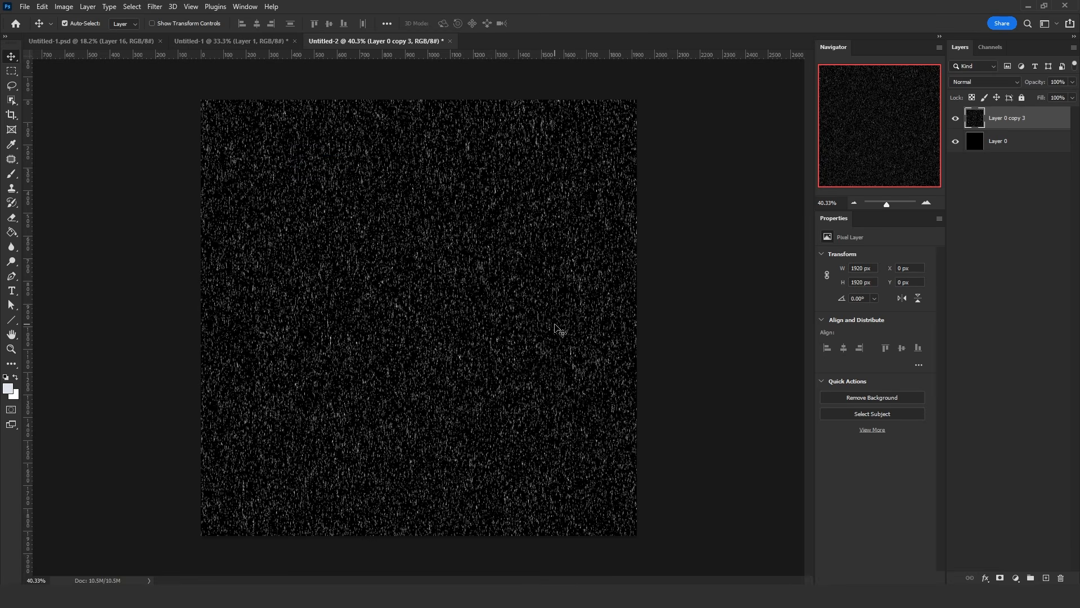
- Copy the entire content of Layer 0 copy 3 and add a white layer mask to that layer
key(ctrl+a)
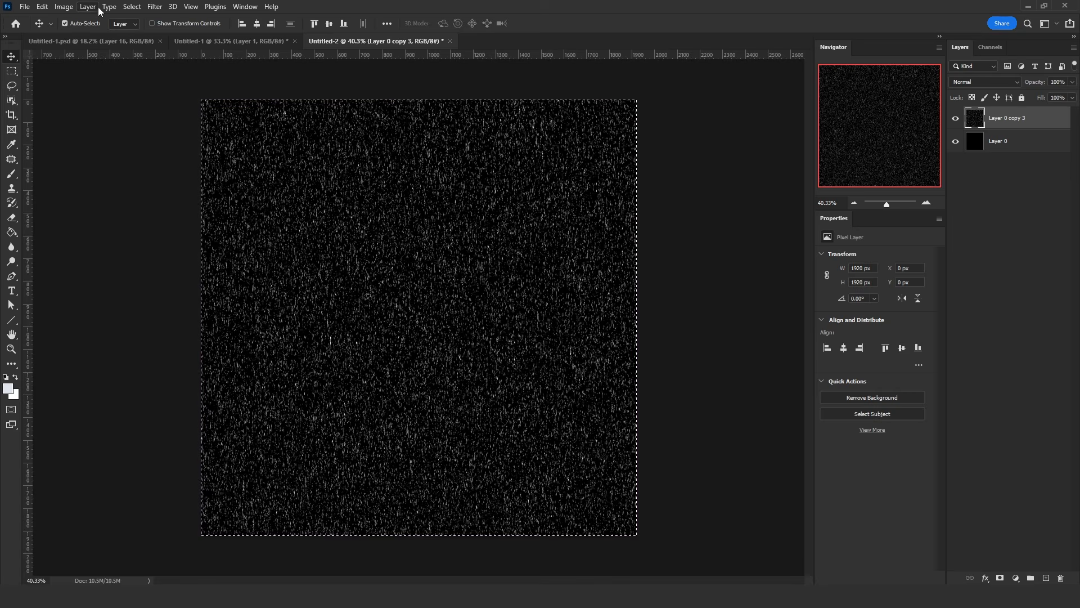
click(132, 7)
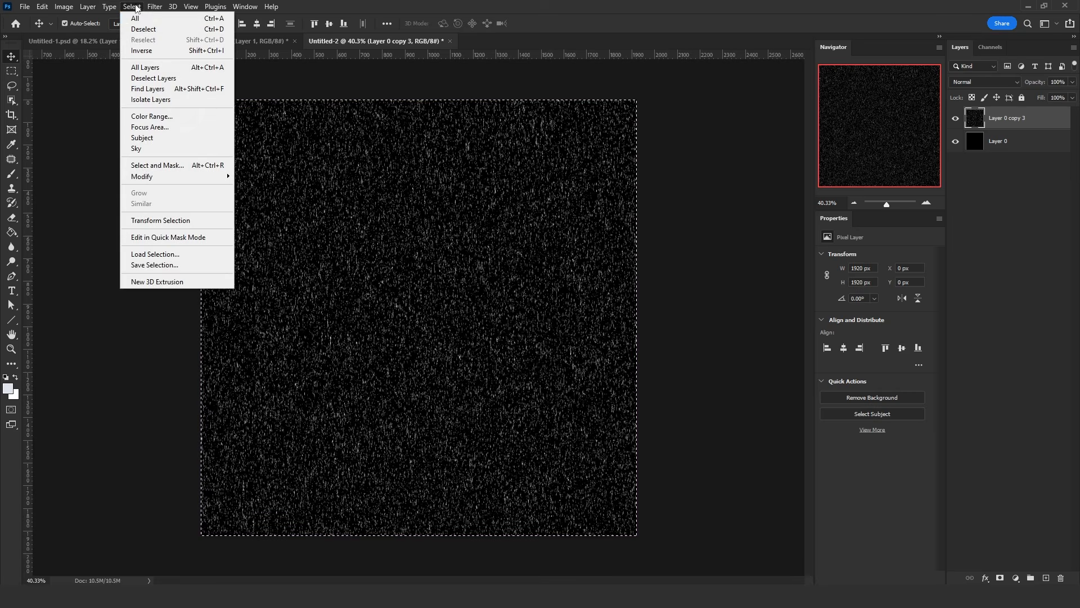
click(214, 19)
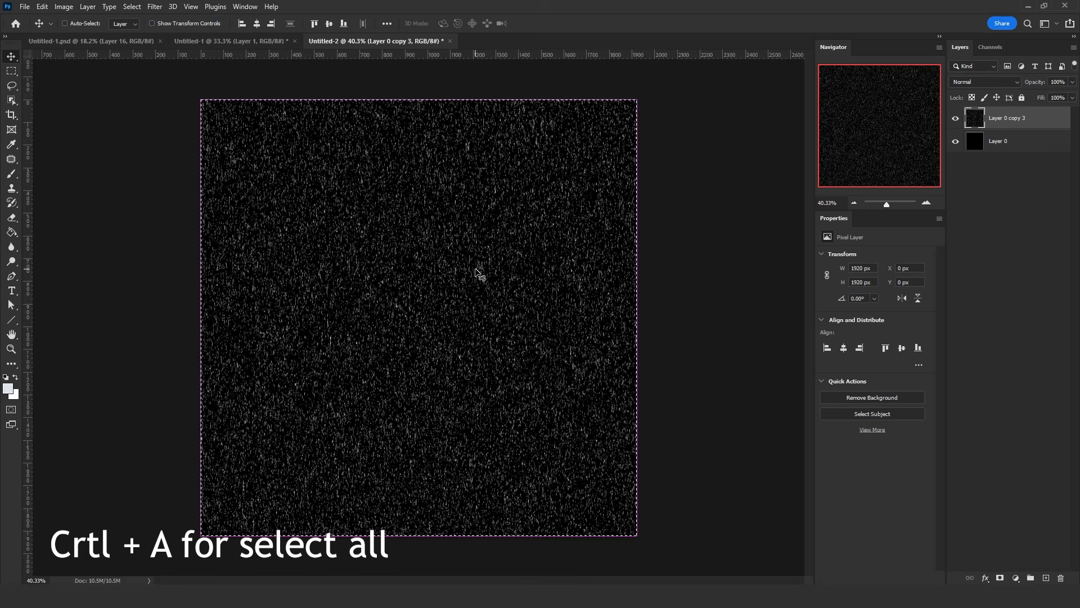
click(1000, 577)
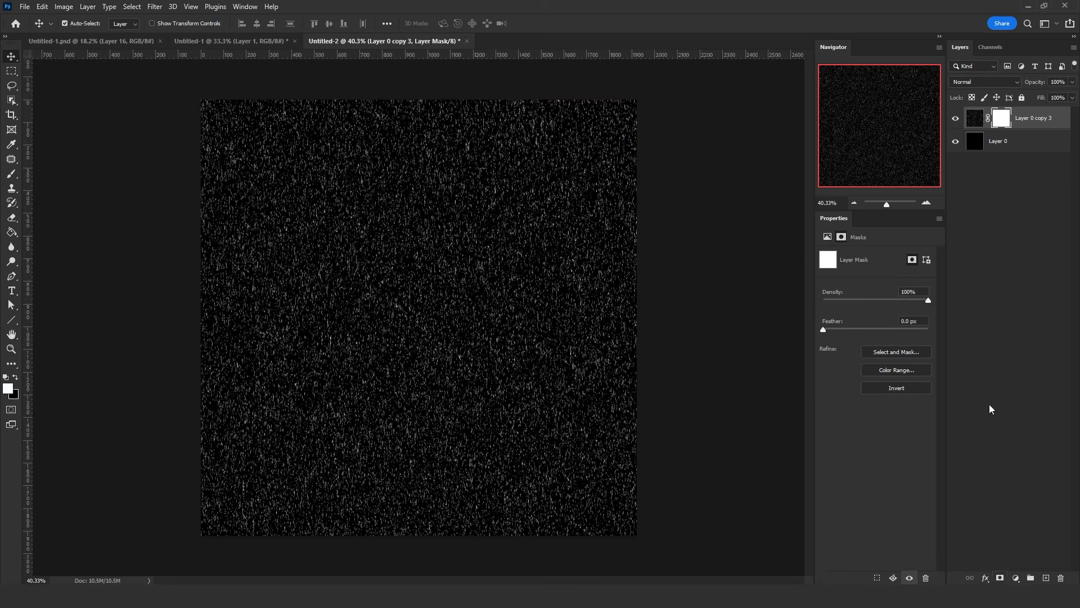
- Paste the copied streak texture into the mask of Layer 0 copy 3, return to the layer image and clear the selection
alt+click(1003, 120)
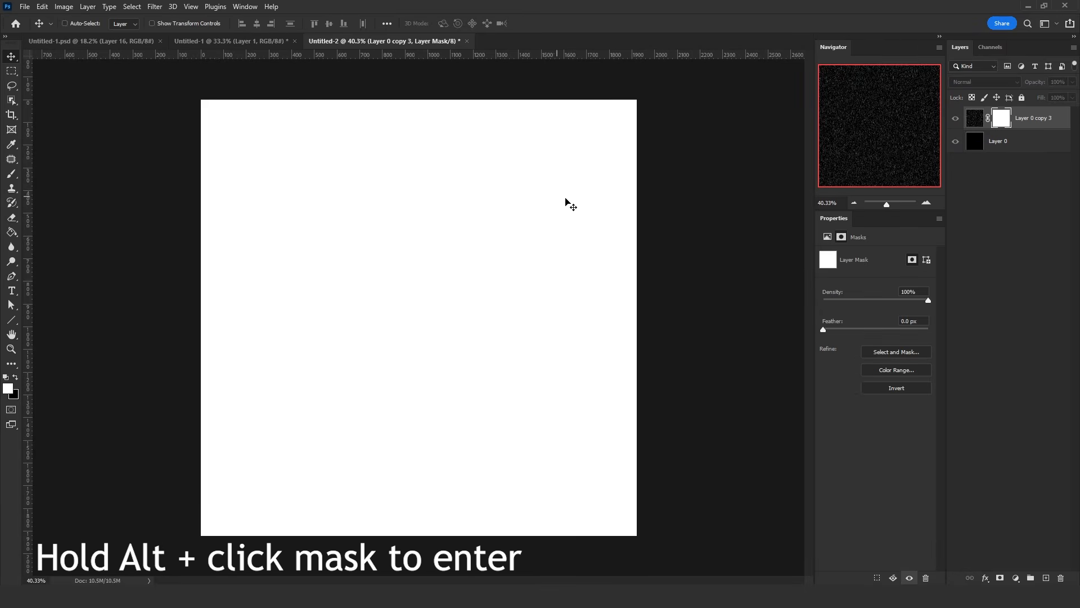
key(ctrl+a)
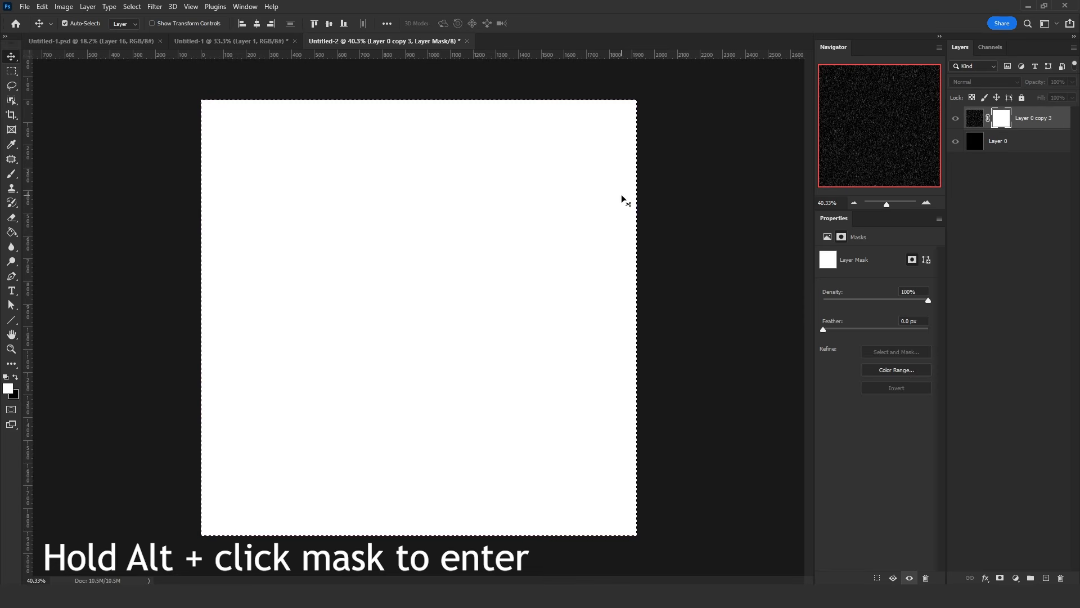
key(ctrl+v)
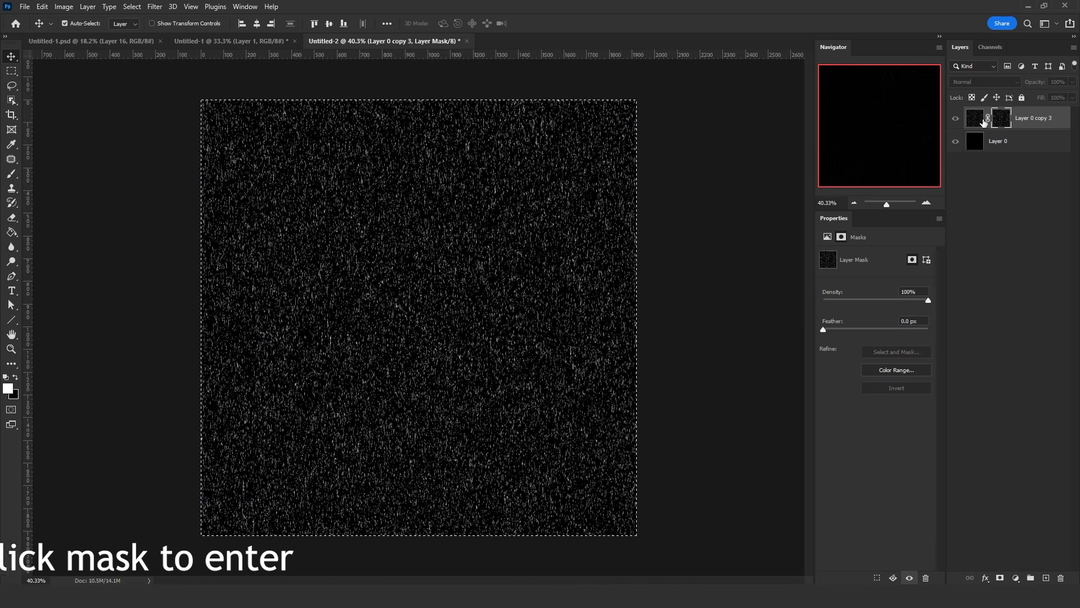
click(975, 119)
key(ctrl+d)
- Set up the Gradient tool with the Foreground to Transparent preset from the Basics group
key(l)
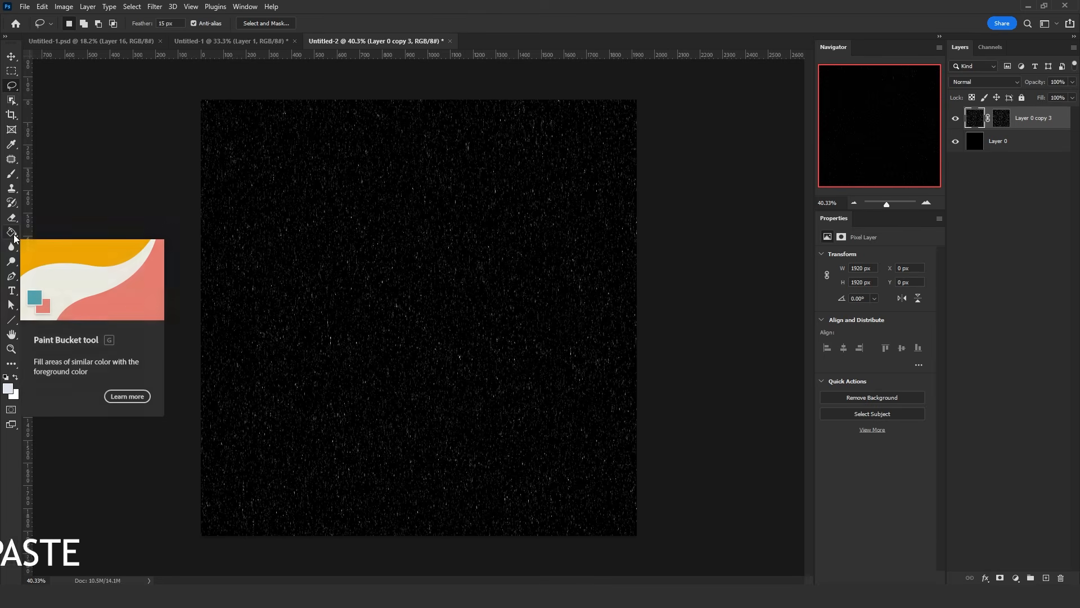
drag(14, 232, 39, 236)
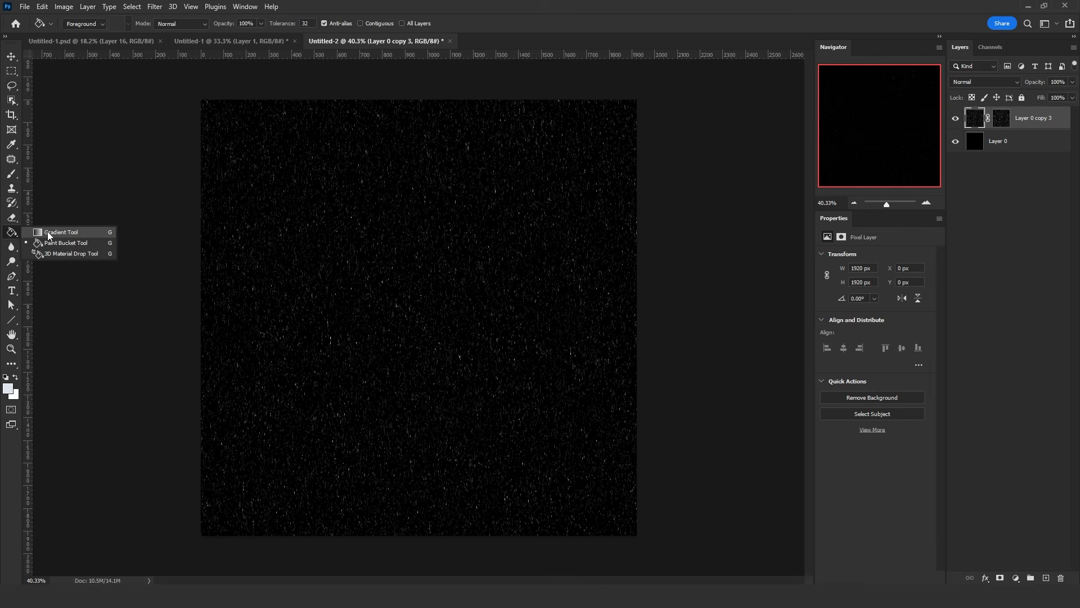
click(48, 236)
click(97, 22)
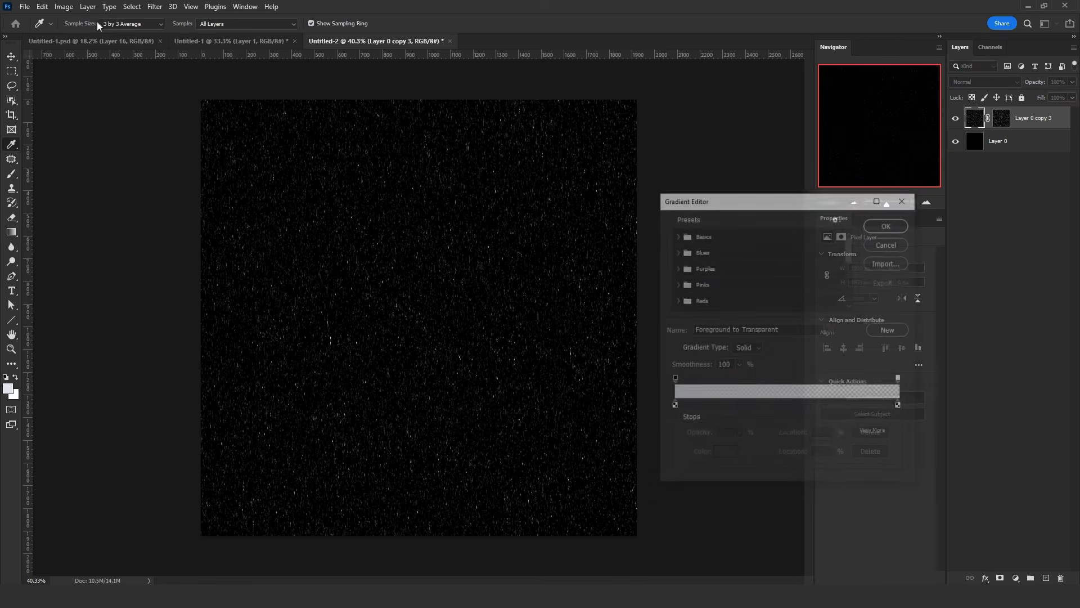
click(675, 235)
click(710, 254)
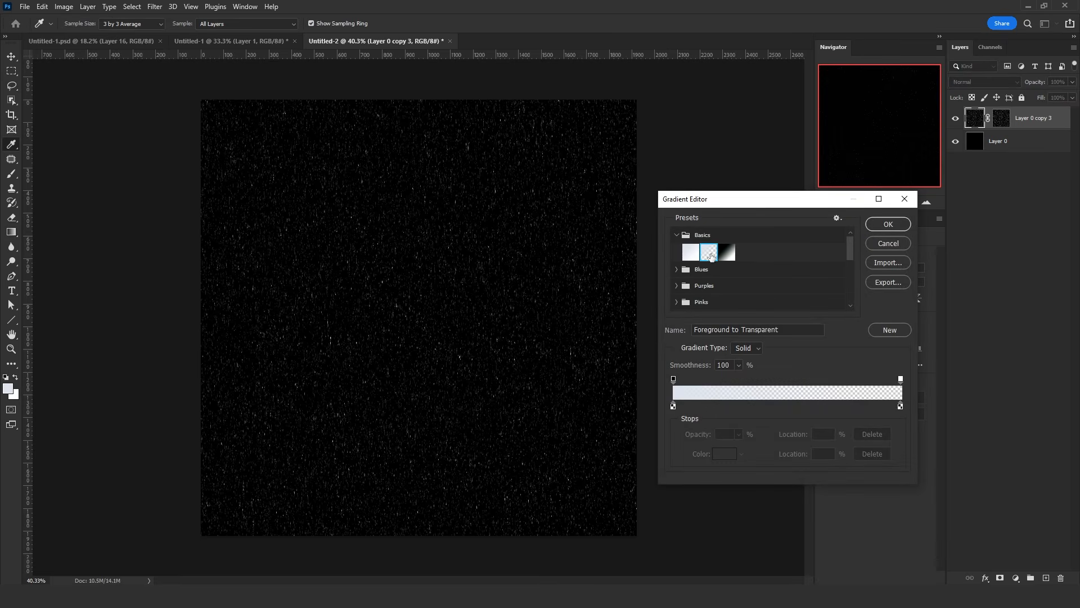
click(887, 223)
- Reset the colours to black and white, target the mask of Layer 0 copy 3 and set the gradient mode to Hard Mix
click(6, 378)
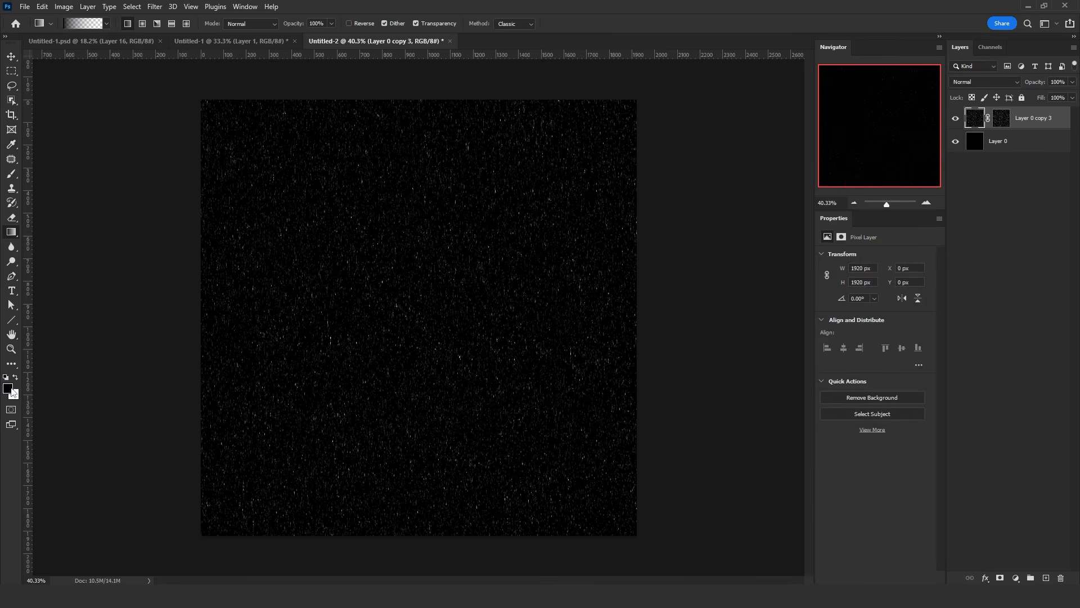
key(x)
click(998, 120)
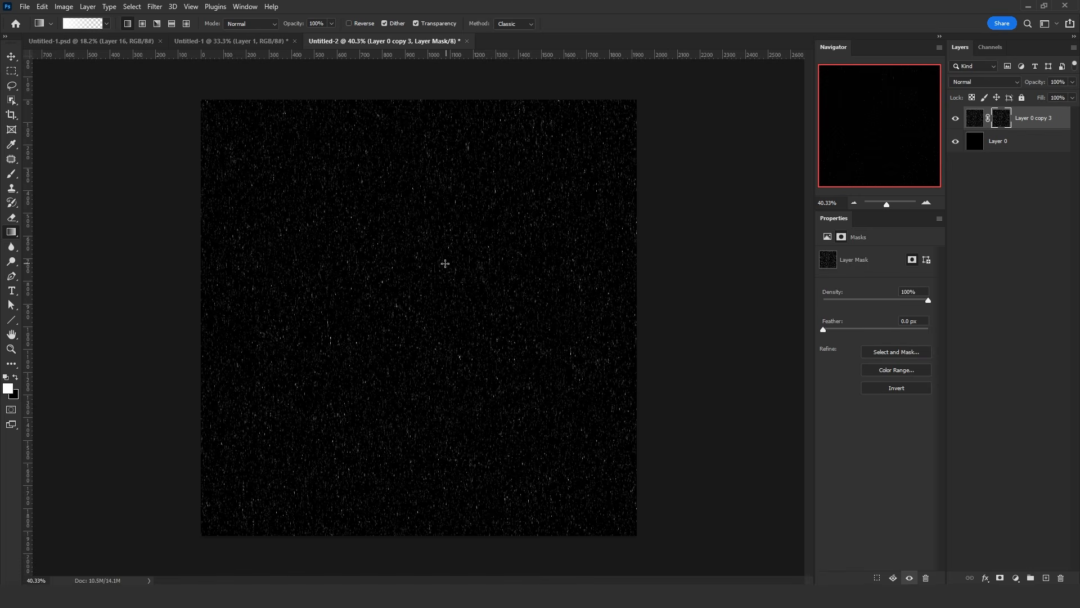
click(252, 24)
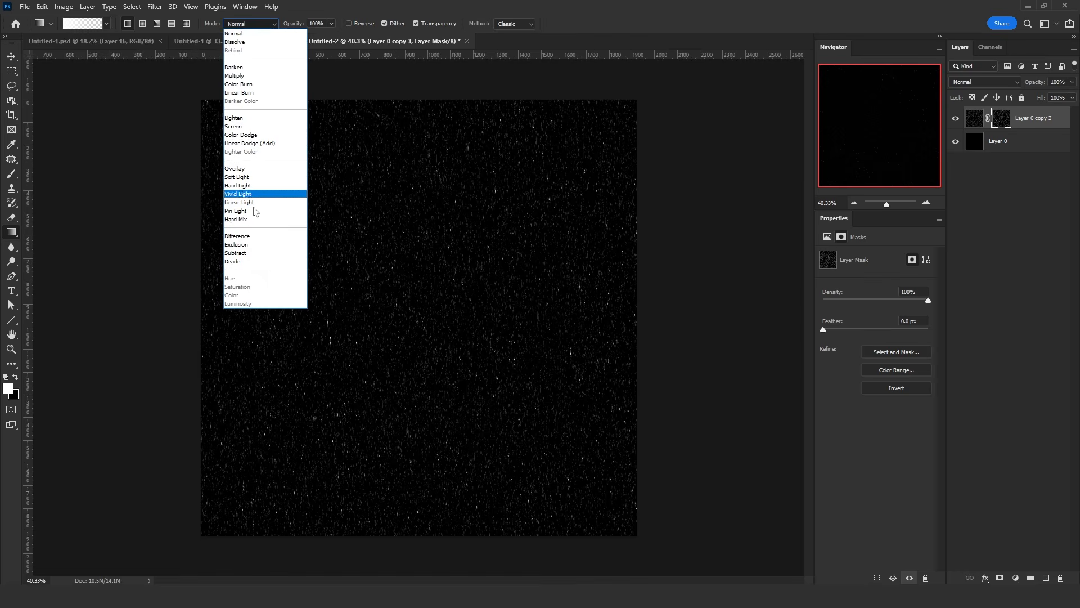
click(258, 218)
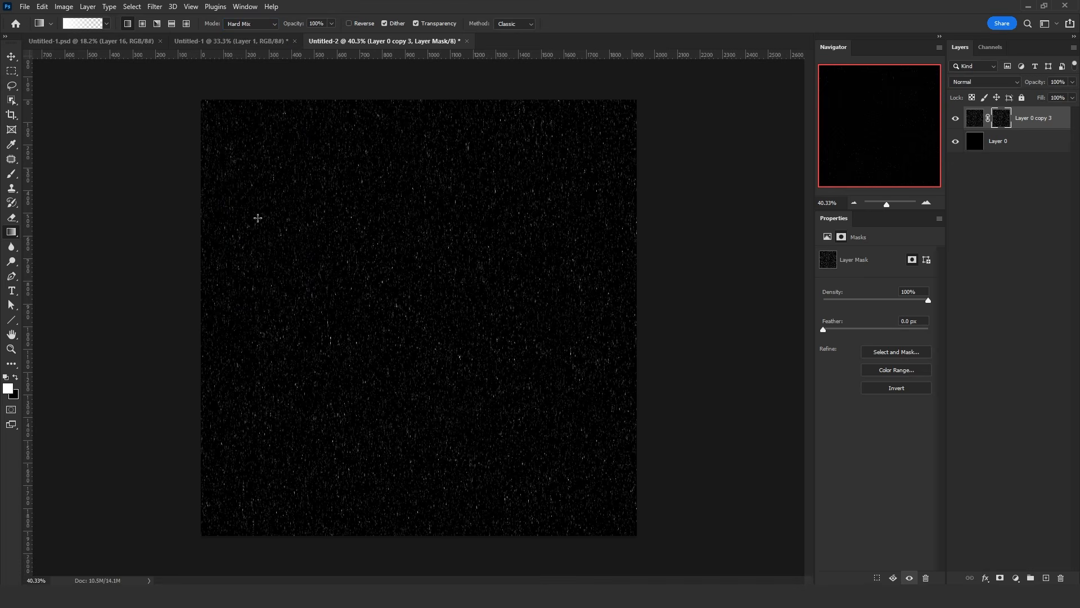
- Hide the streaks along the canvas's lower and upper edges with black gradients drawn inward on the mask
click(17, 378)
drag(432, 368, 432, 360)
drag(451, 518, 430, 348)
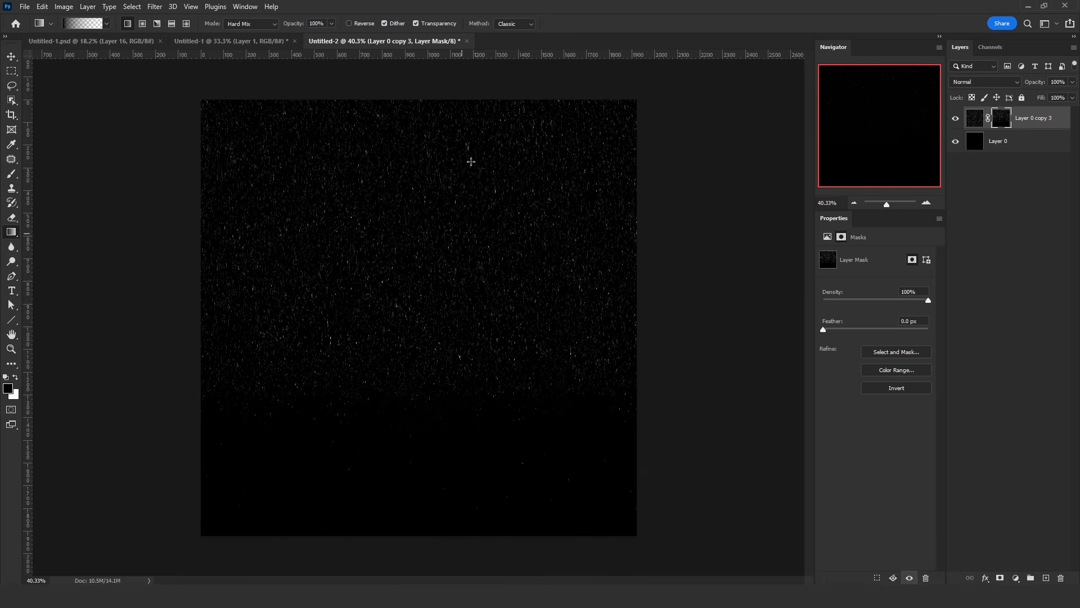
mouse_move(458, 110)
mouse_down()
mouse_move(454, 323)
mouse_move(418, 281)
mouse_move(412, 313)
mouse_up()
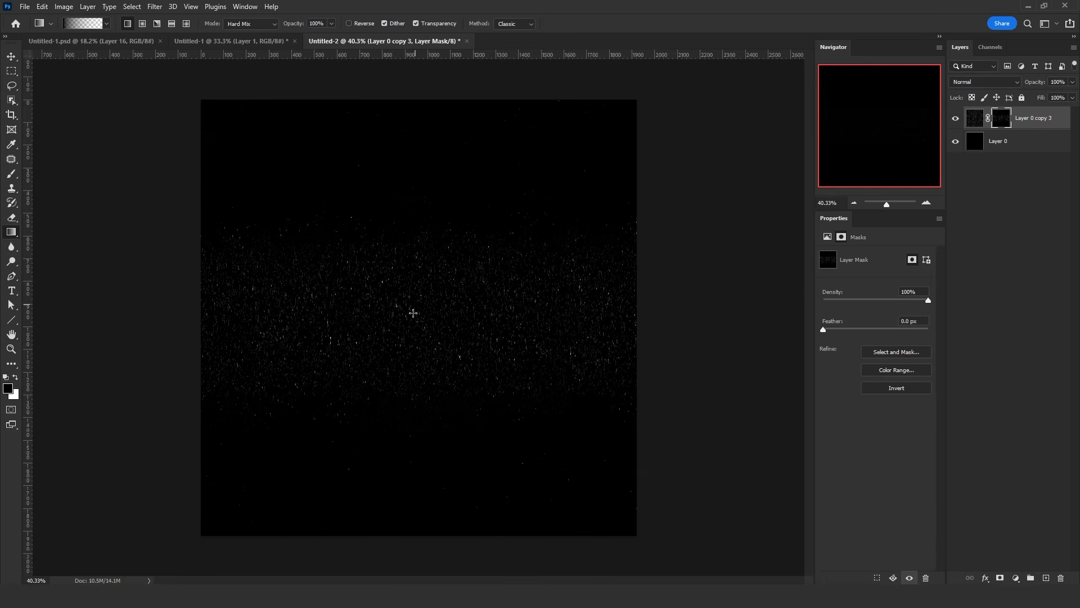
- Fade the streaks inward from both sides and from below with black mask gradients, then change the gradient's blend mode
drag(154, 315, 396, 316)
drag(662, 297, 456, 297)
drag(443, 504, 430, 402)
click(242, 25)
click(265, 206)
key(v)
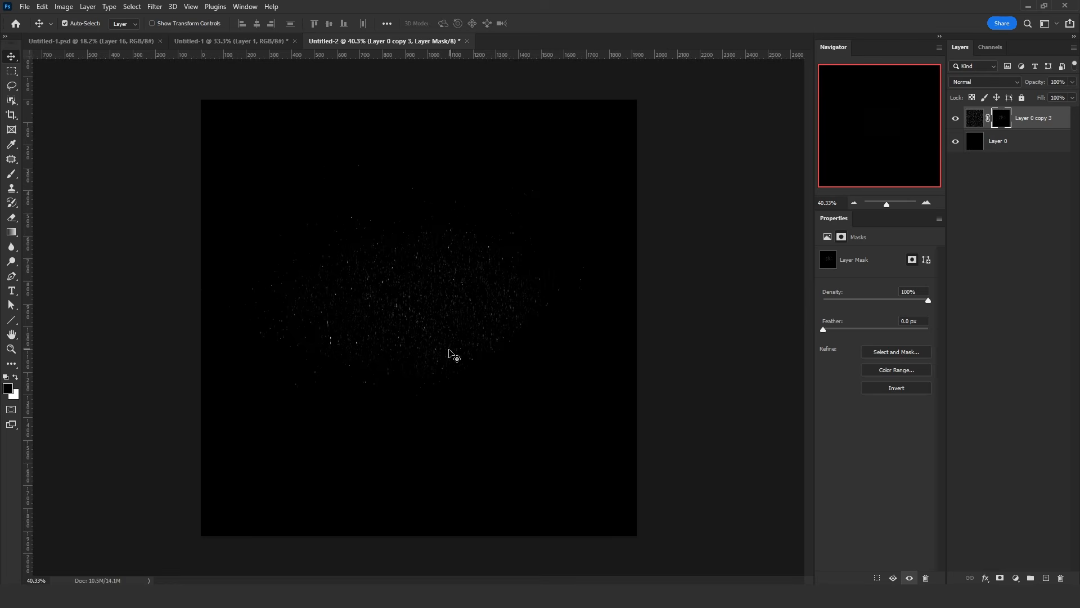
key(ctrl+j)
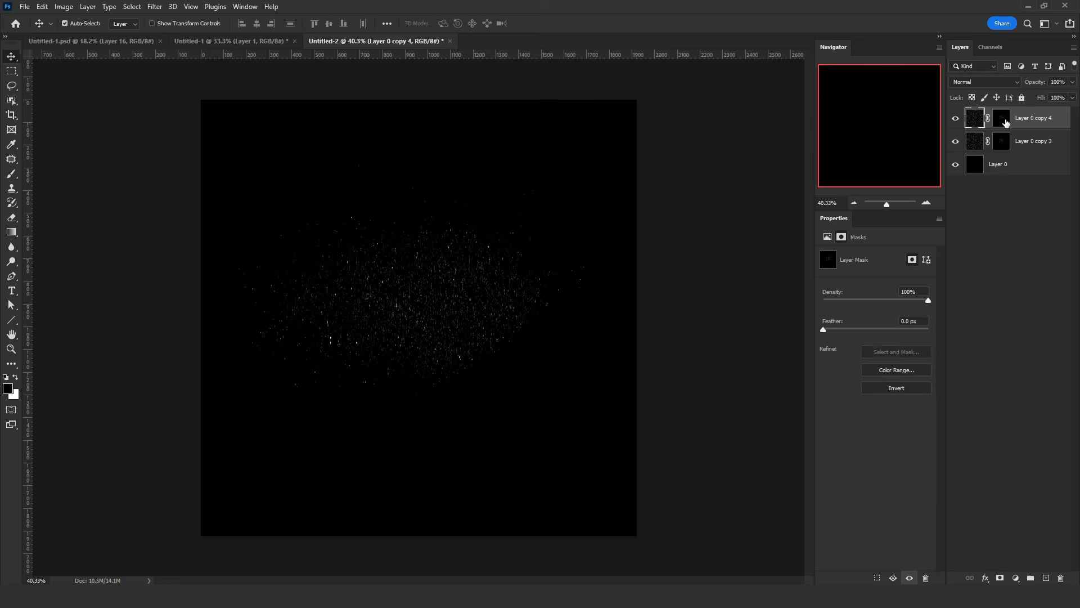
right_click(1003, 119)
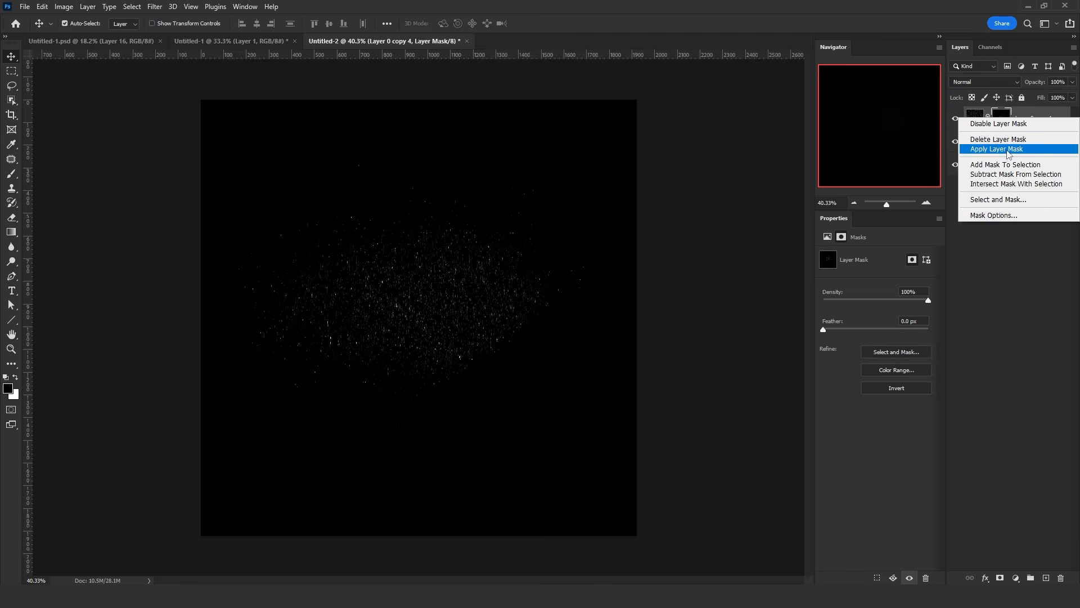
click(986, 145)
key(ctrl+z)
key(ctrl+z)
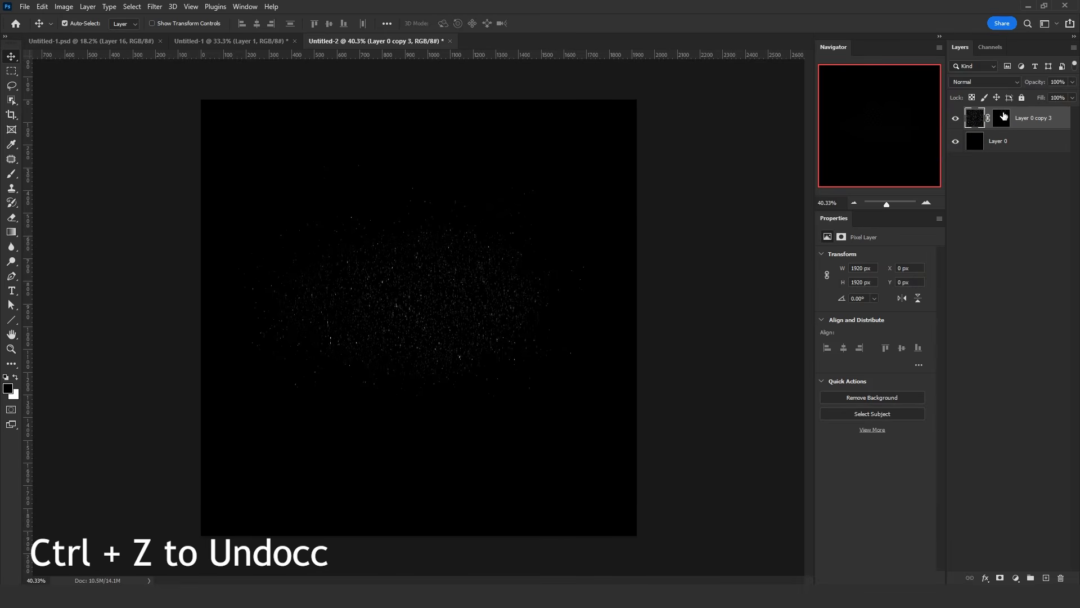
- Duplicate Layer 0 copy 3 and apply the layer mask on the duplicate
key(ctrl+j)
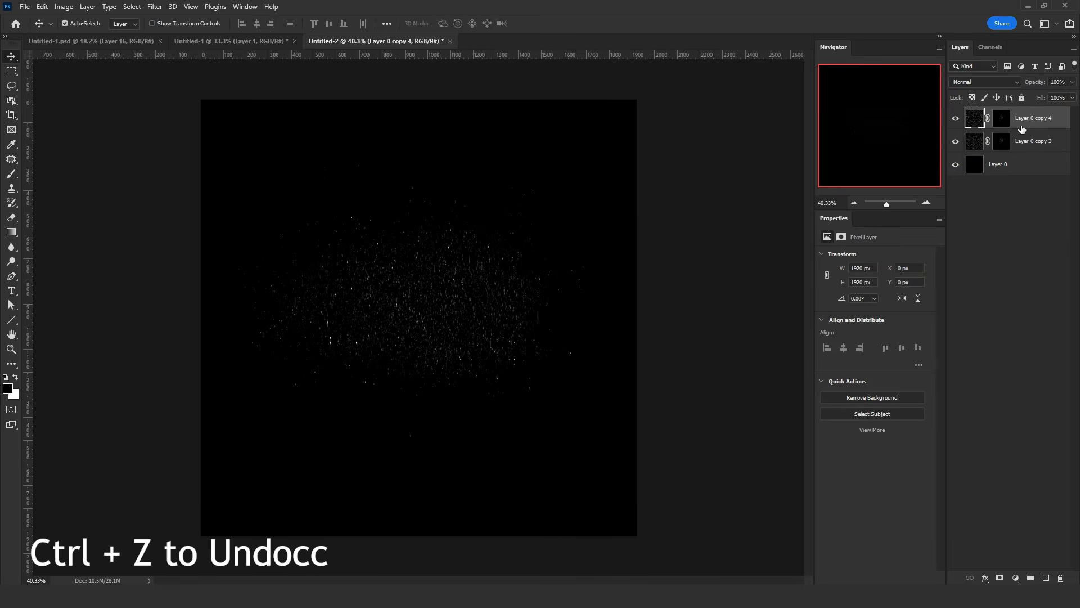
click(1001, 118)
right_click(1001, 118)
click(1008, 147)
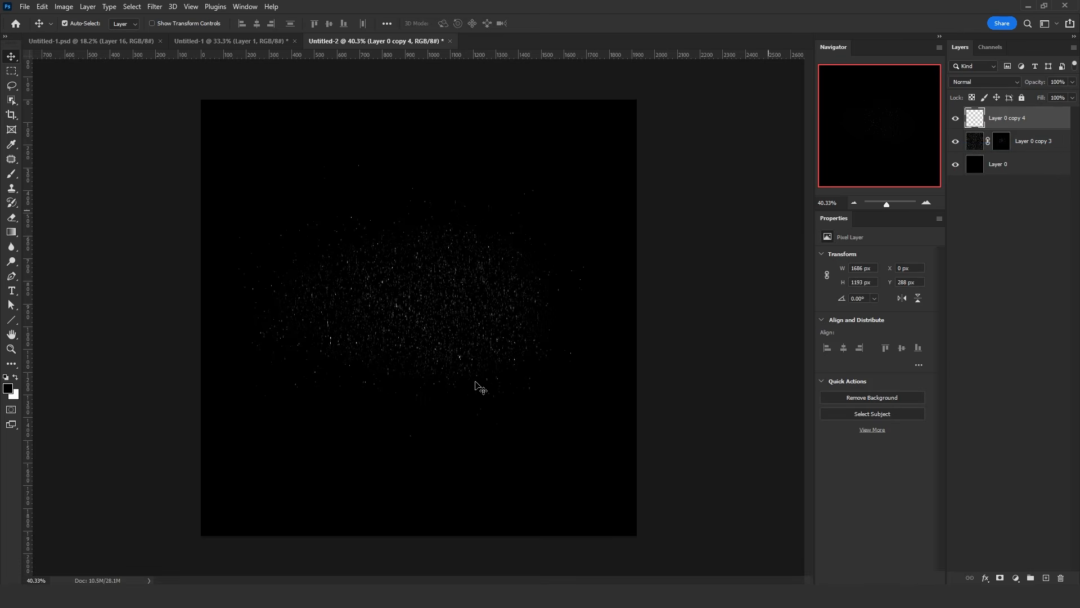
- Start a Path Blur on Layer 0 copy 4 with Speed 15% and point its blur path straight up from the canvas centre
click(163, 8)
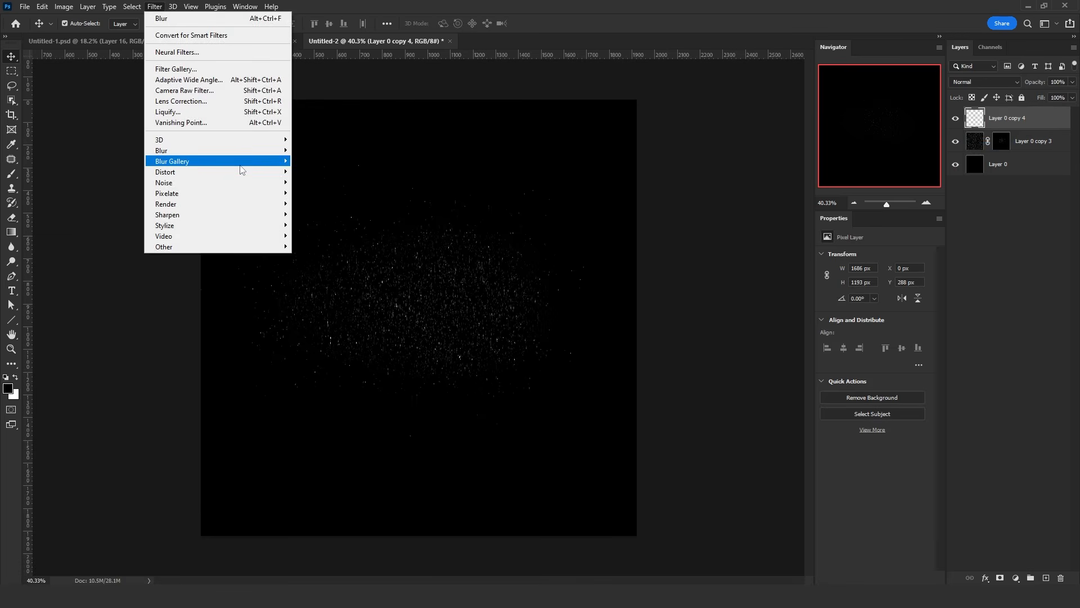
mouse_move(160, 164)
click(316, 193)
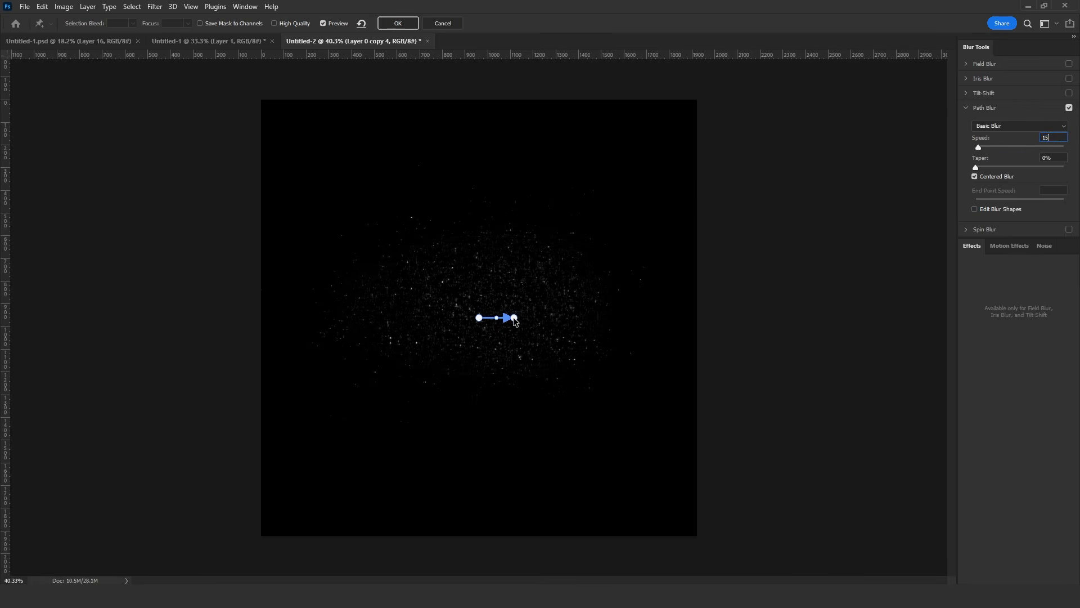
mouse_move(515, 319)
mouse_down()
mouse_move(480, 243)
mouse_move(480, 205)
mouse_up()
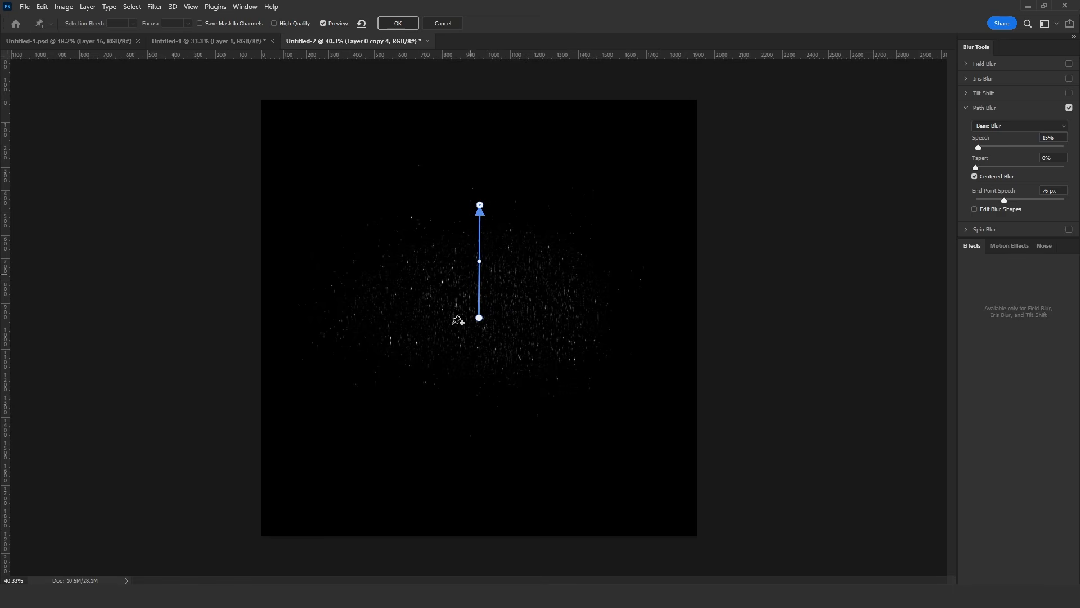
- Add four more blur paths fanning outward from the centre, two toward each side, and apply the Path Blur
click(459, 338)
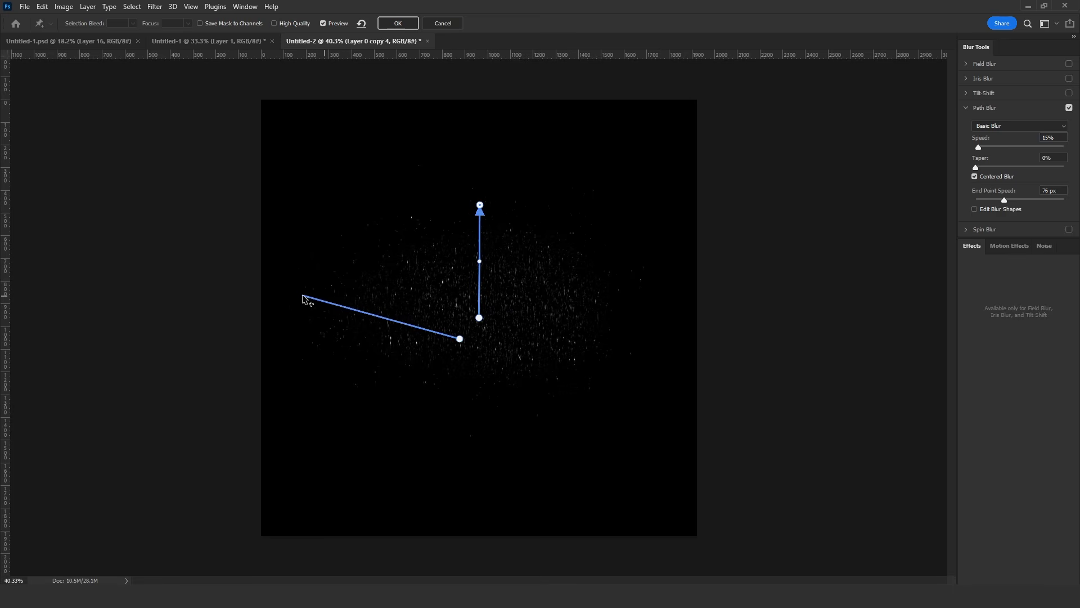
click(486, 339)
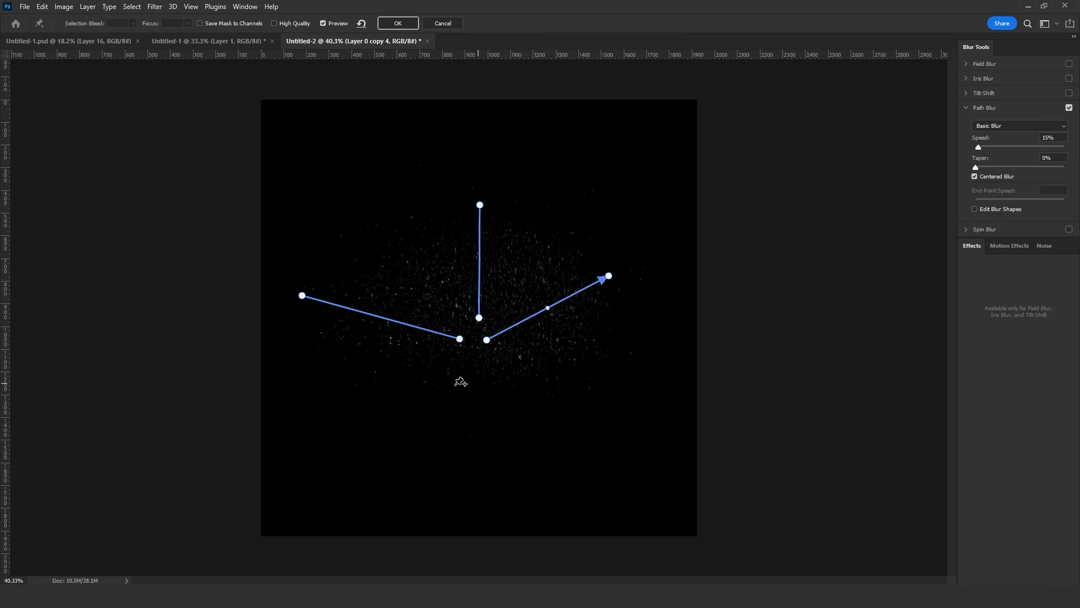
click(461, 361)
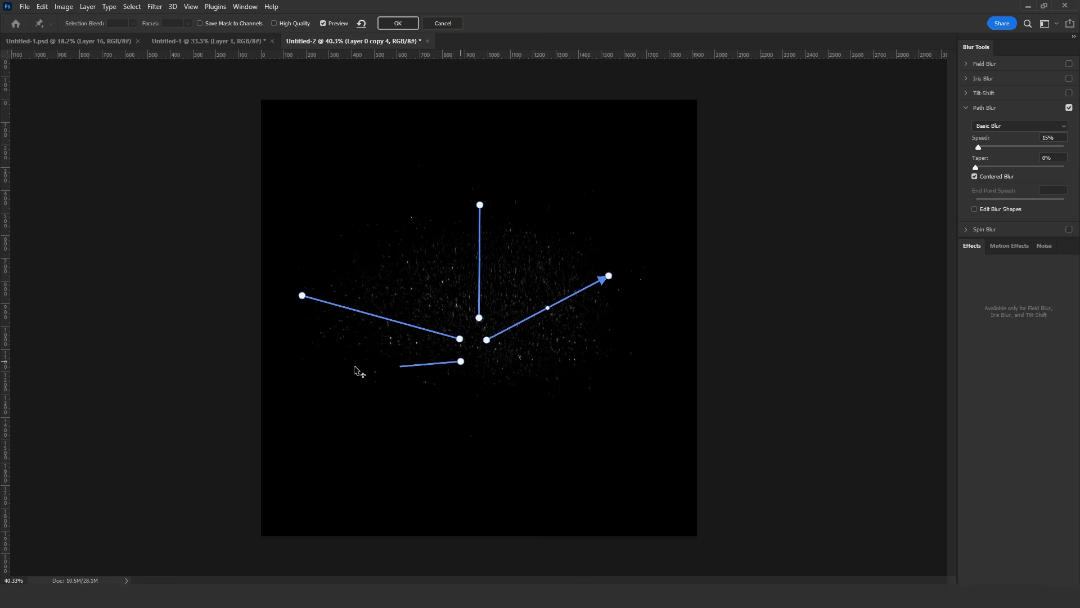
double_click(285, 363)
click(489, 358)
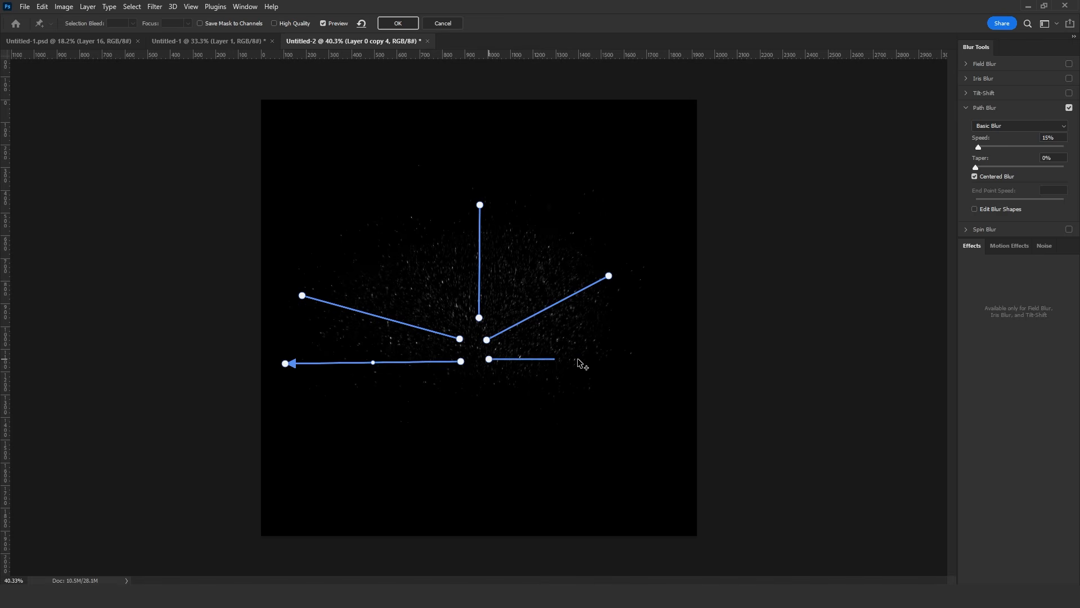
double_click(622, 356)
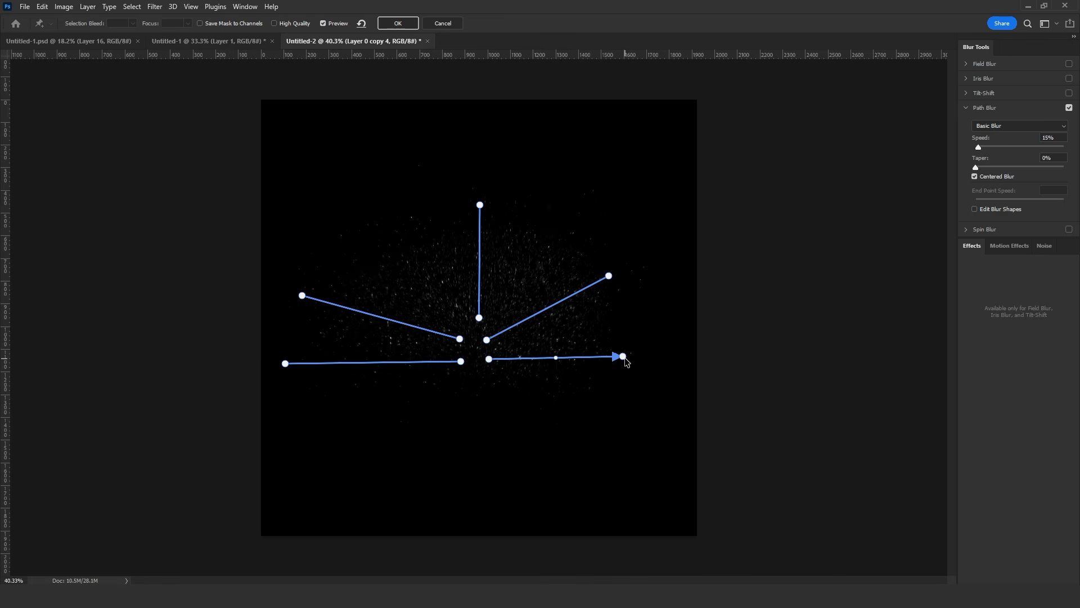
click(397, 24)
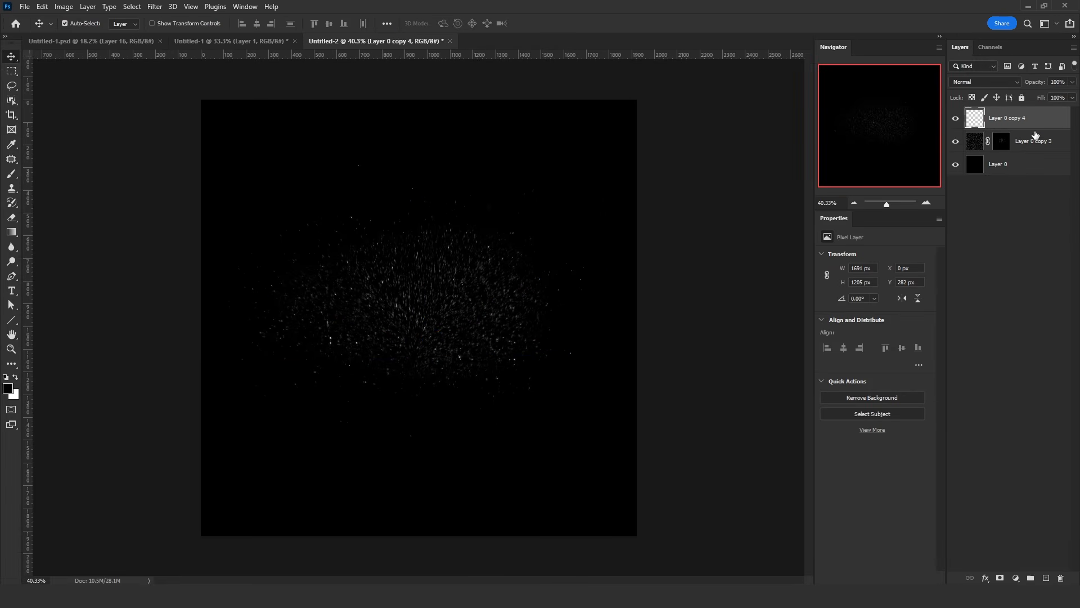
- Delete Layer 0 copy 3, then shift Layer 0 copy 4 slightly so its origin sits at about X 57 px, Y 334 px
click(1017, 146)
key(Delete)
click(1019, 120)
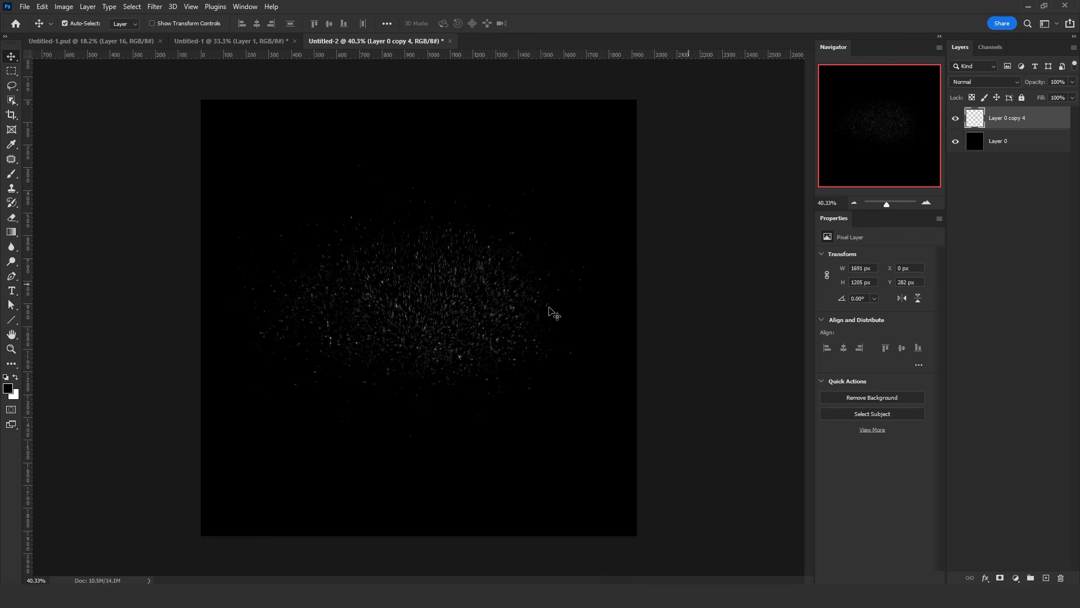
key(ctrl+t)
drag(468, 314, 477, 304)
key(Return)
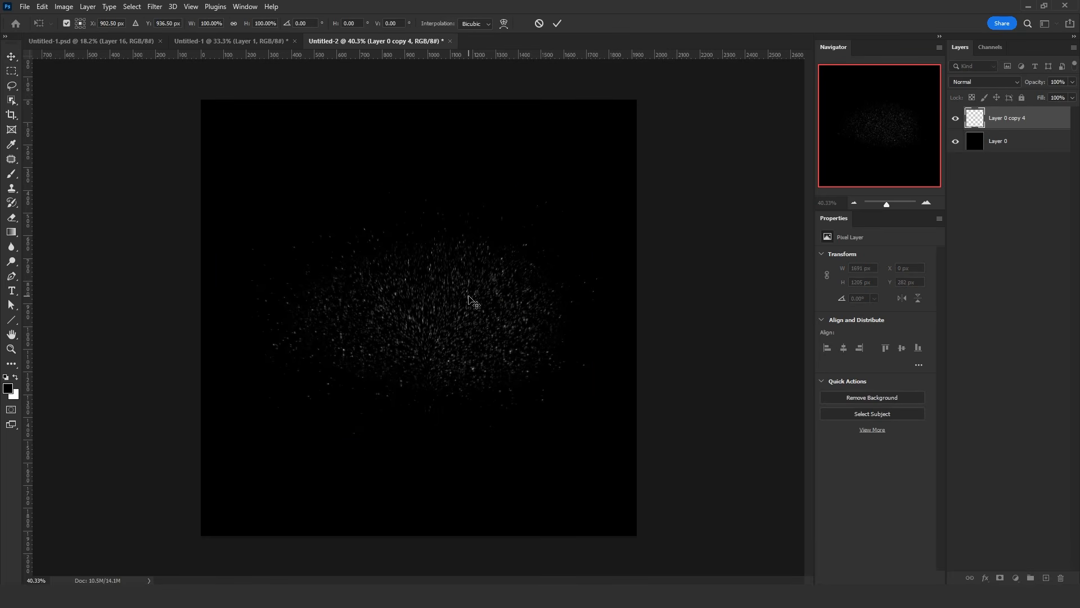
- Duplicate Layer 0 copy 4 and apply a slight Gaussian Blur with a small radius to the duplicate
alt+click(487, 352)
click(154, 6)
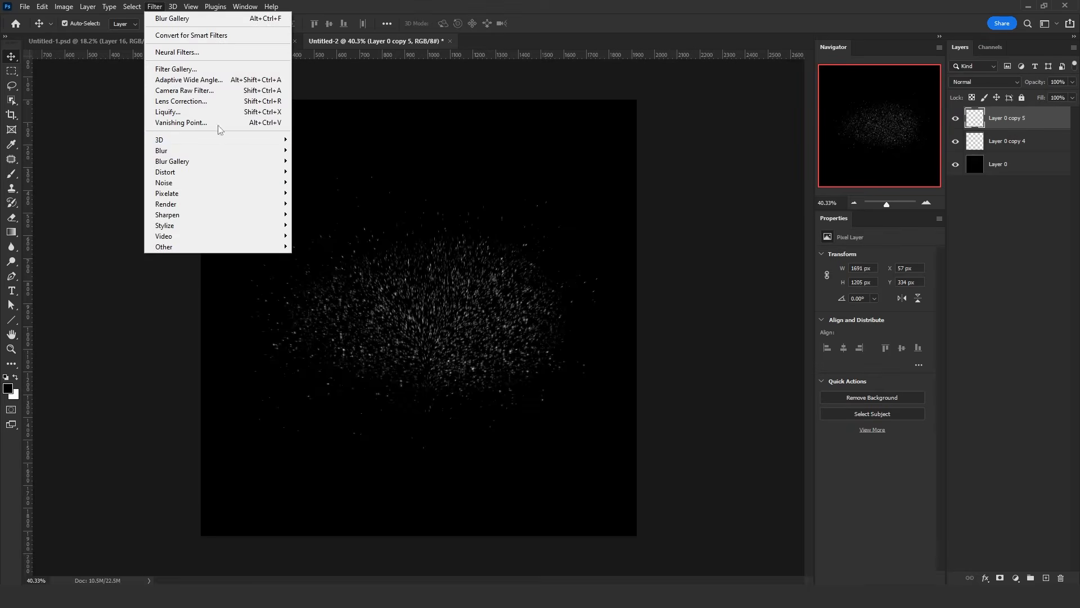
click(323, 193)
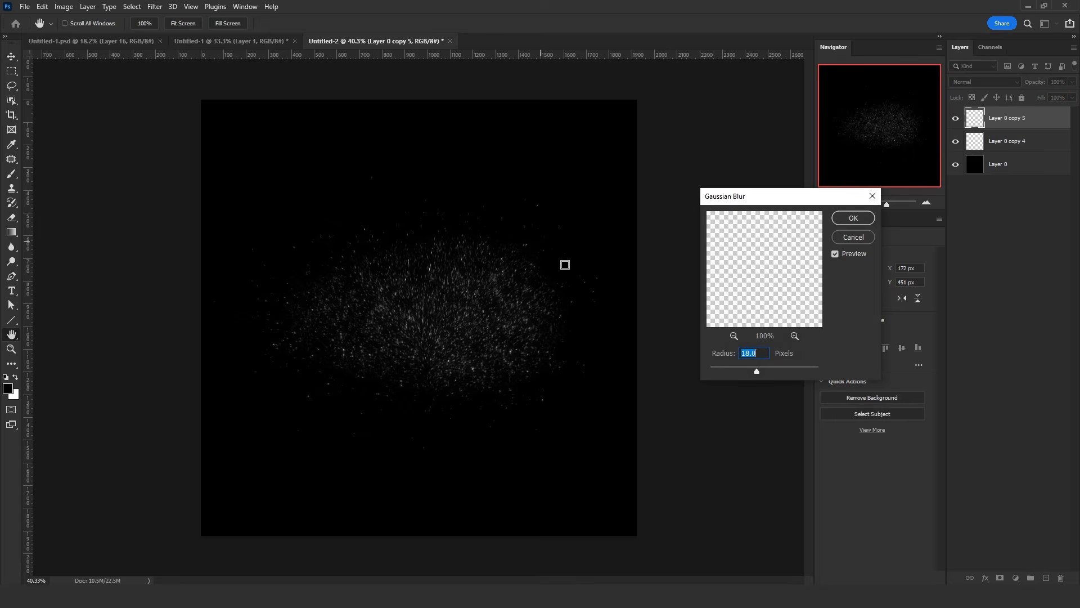
click(720, 367)
drag(724, 369, 722, 369)
click(852, 218)
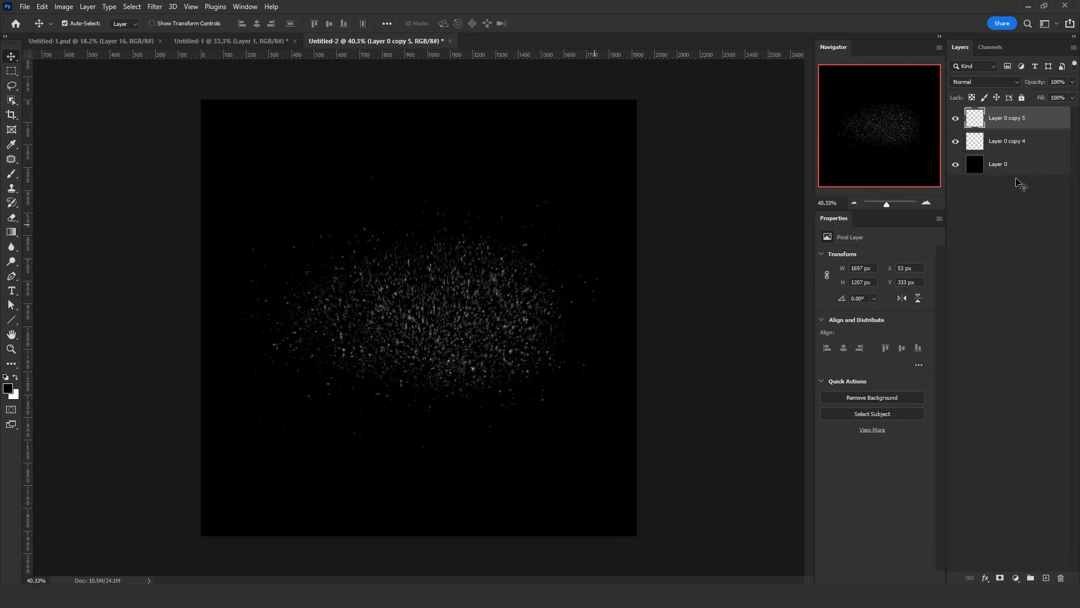
- Hide Layer 0 copy 5, merge Layer 0 copy 4 with Layer 0, and invert the merged layer's colours
click(955, 118)
click(990, 141)
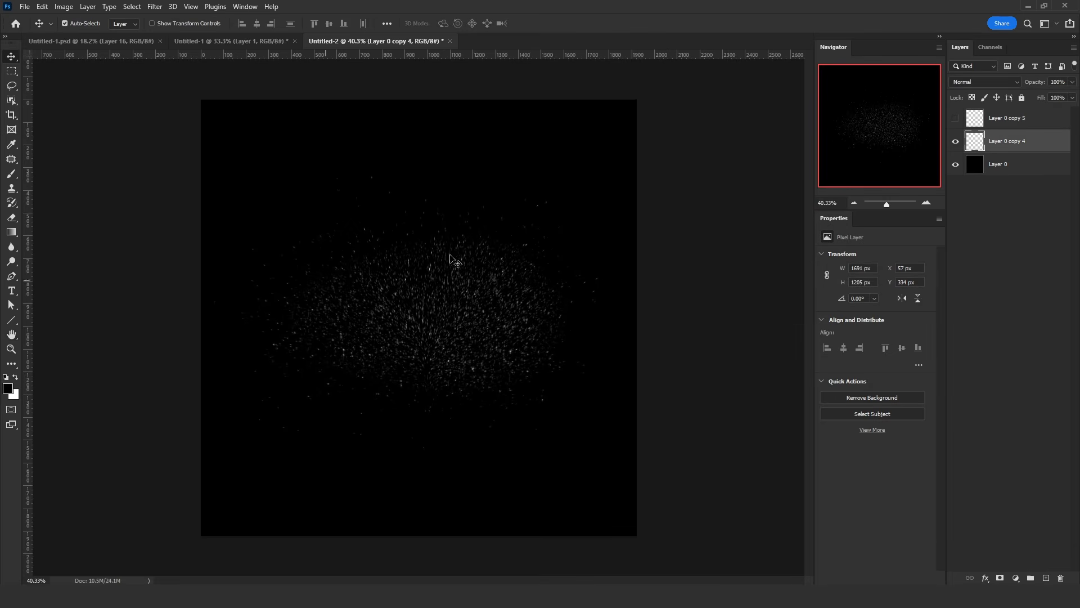
shift+click(997, 166)
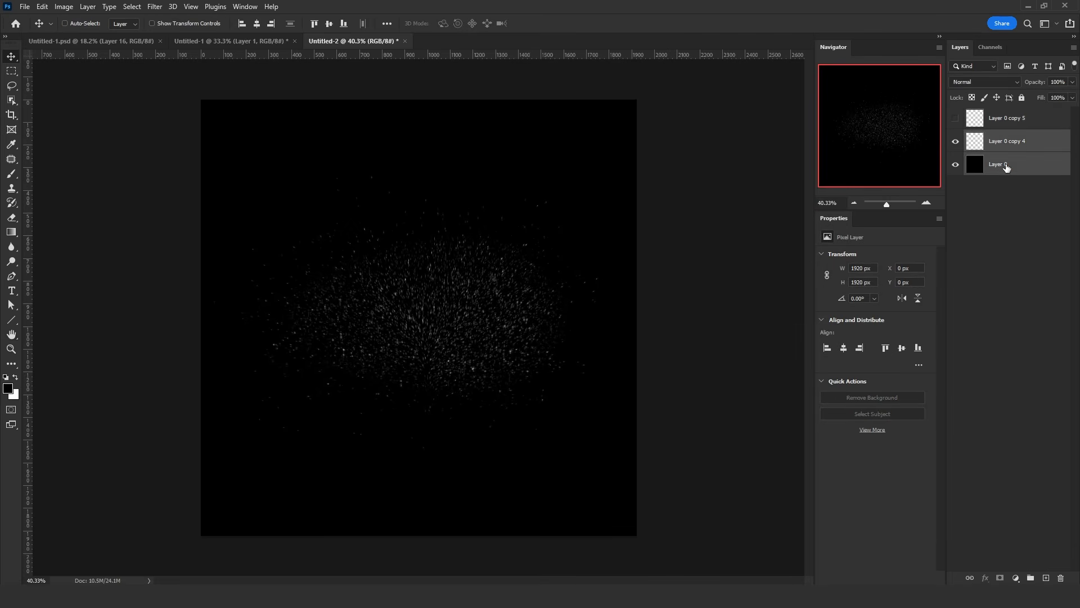
key(ctrl+e)
key(ctrl+i)
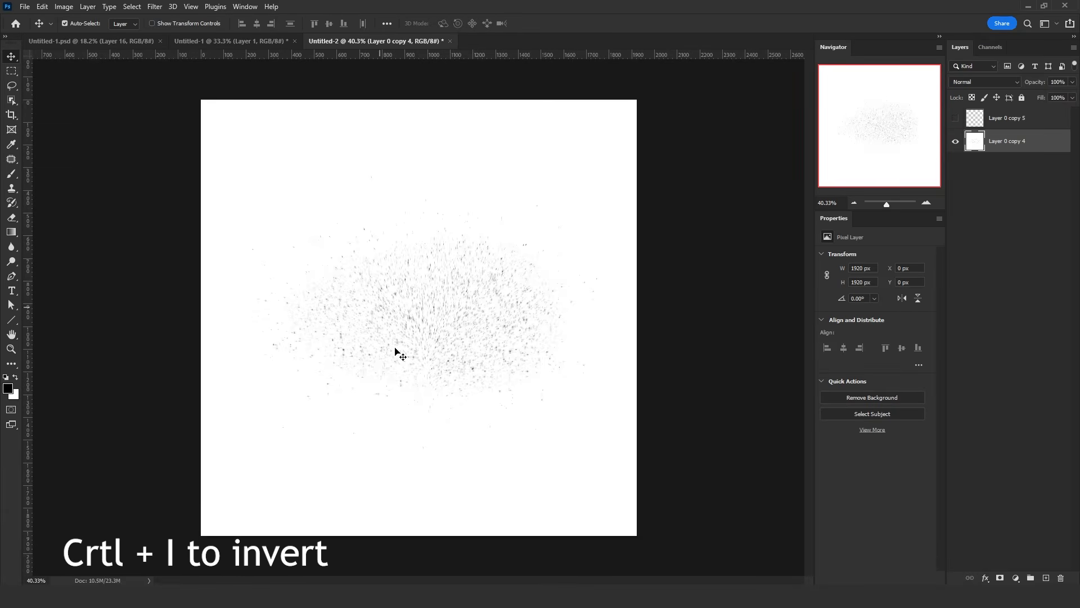
- Define the inverted particle texture as a brush preset named Rain Drops
click(43, 8)
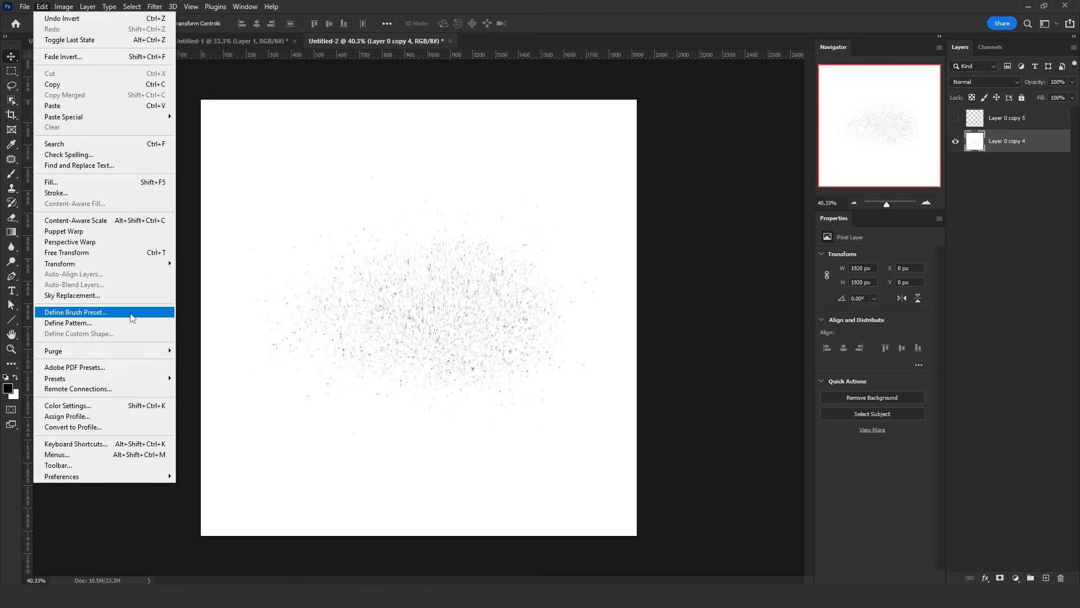
click(131, 313)
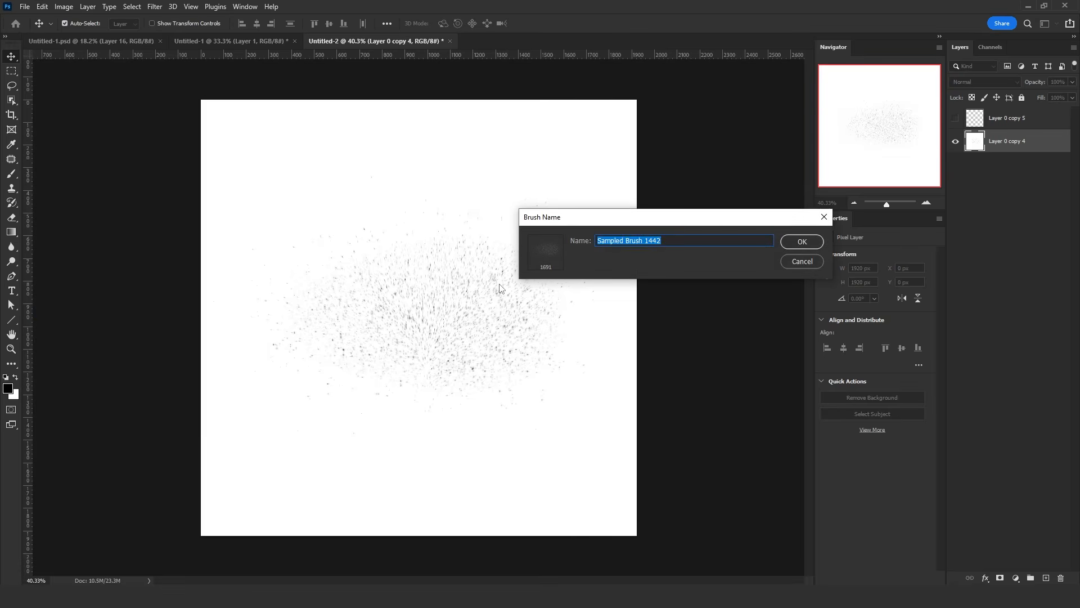
text(Rain Drops)
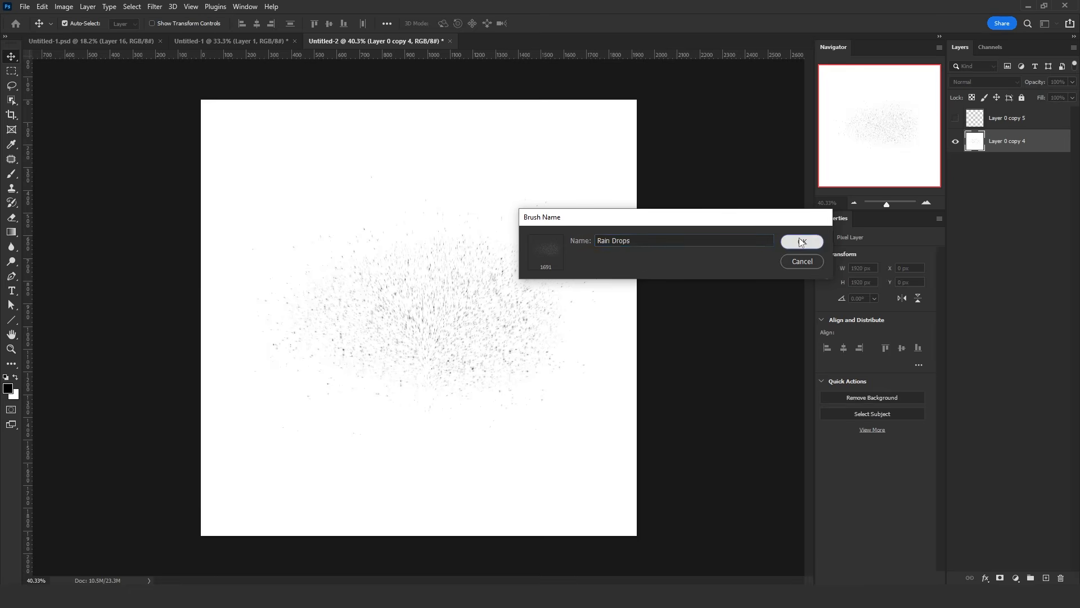
click(789, 243)
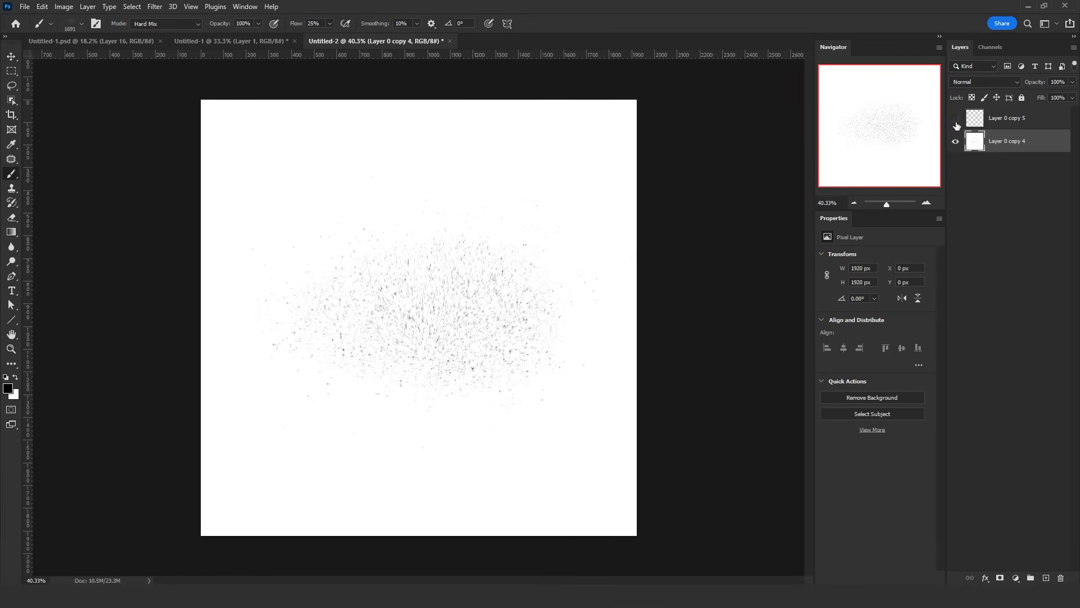
- Add a new layer filled with black above Layer 0 copy 4, and an empty layer on top of it
click(1045, 578)
key(shift+F5)
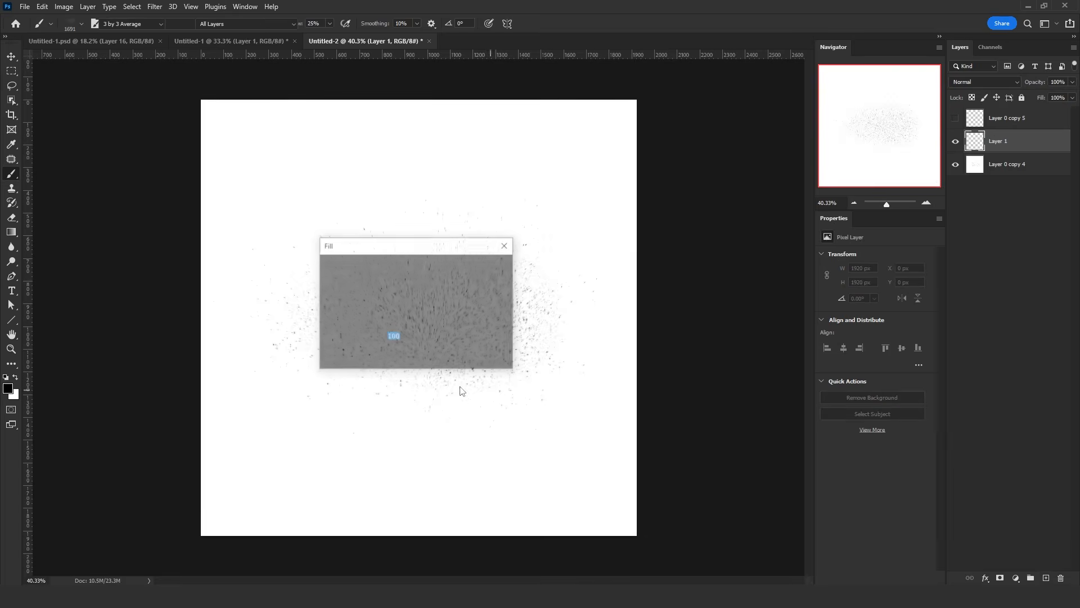
click(492, 267)
click(1047, 577)
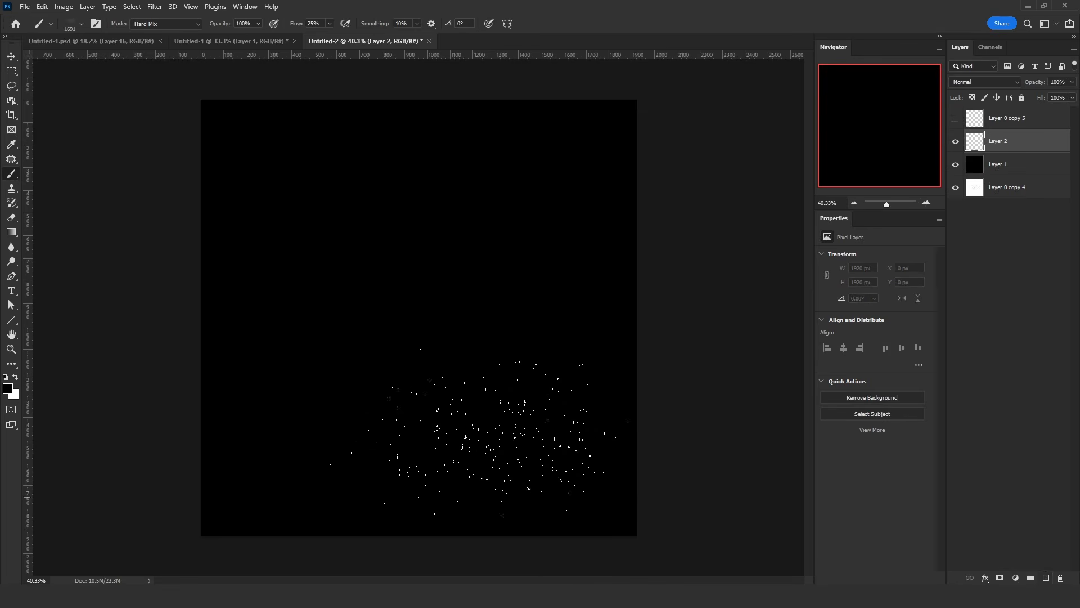
- Swap the foreground colour to white and test the Rain Drops brush on the empty layer, undoing the strokes
click(15, 377)
click(416, 332)
mouse_move(371, 309)
mouse_down()
mouse_move(484, 280)
mouse_move(361, 436)
mouse_move(490, 246)
mouse_move(434, 332)
mouse_up()
key(ctrl+z)
- Set the brush's blending mode to Normal
key(F5)
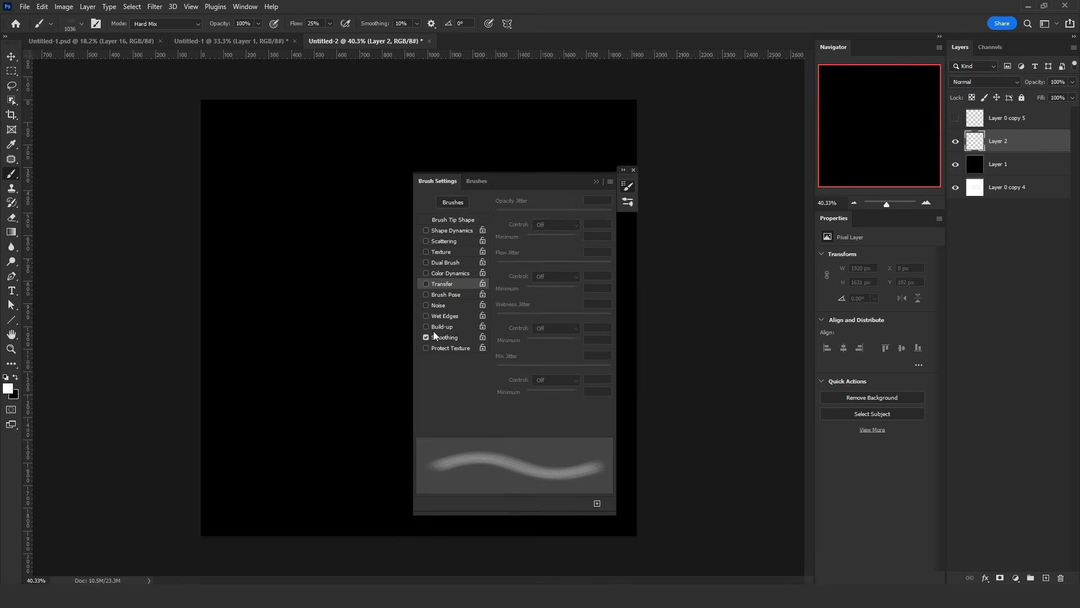
click(597, 183)
click(633, 169)
click(166, 24)
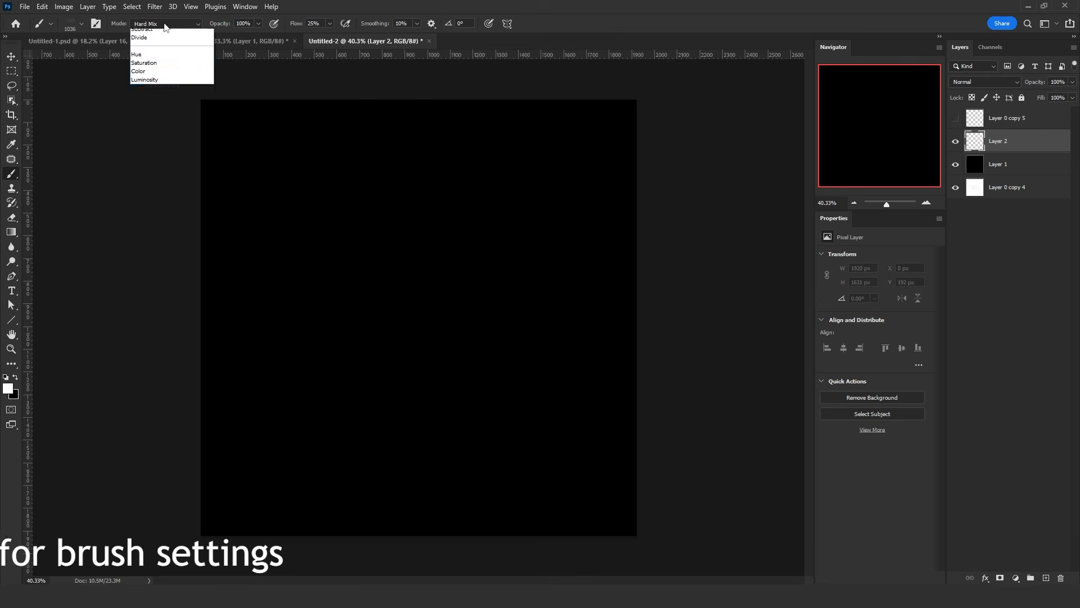
click(149, 32)
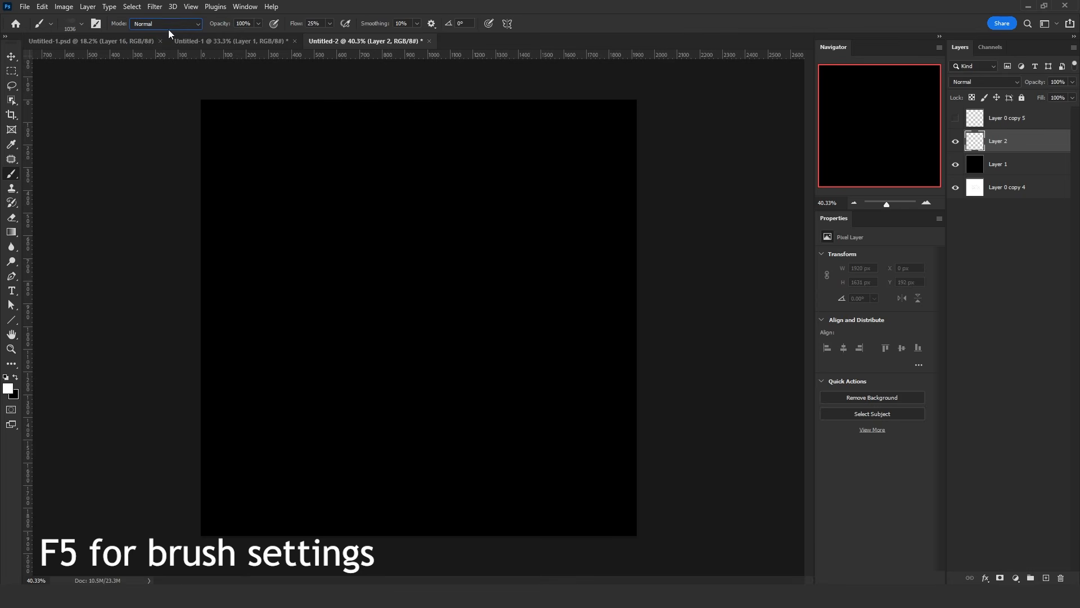
- Open the Brush Settings beside the canvas and enable Shape Dynamics and Transfer, with Flow Jitter at 100%
click(244, 7)
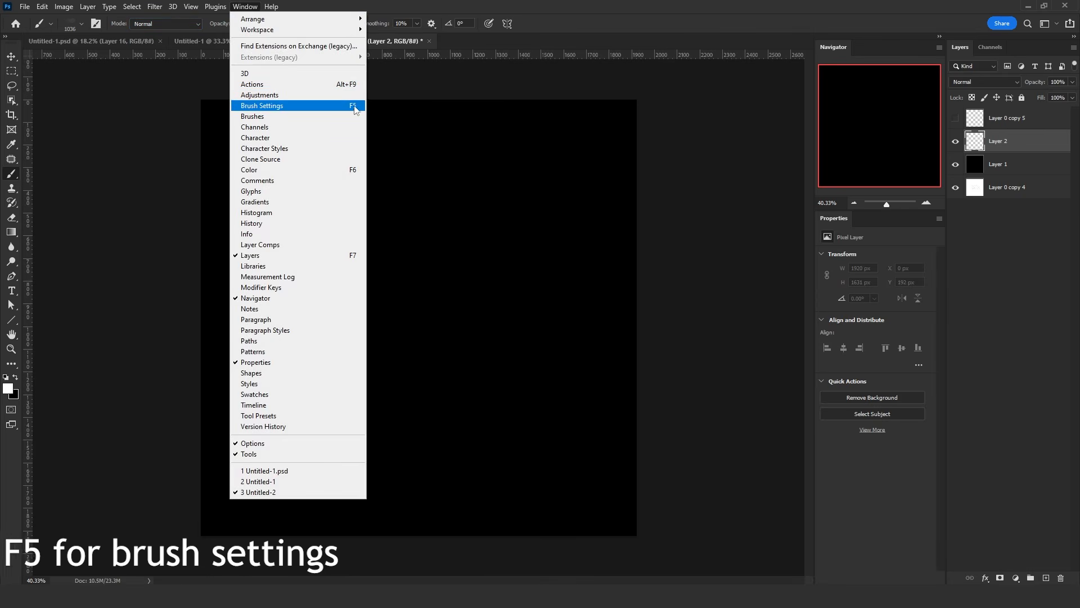
click(354, 107)
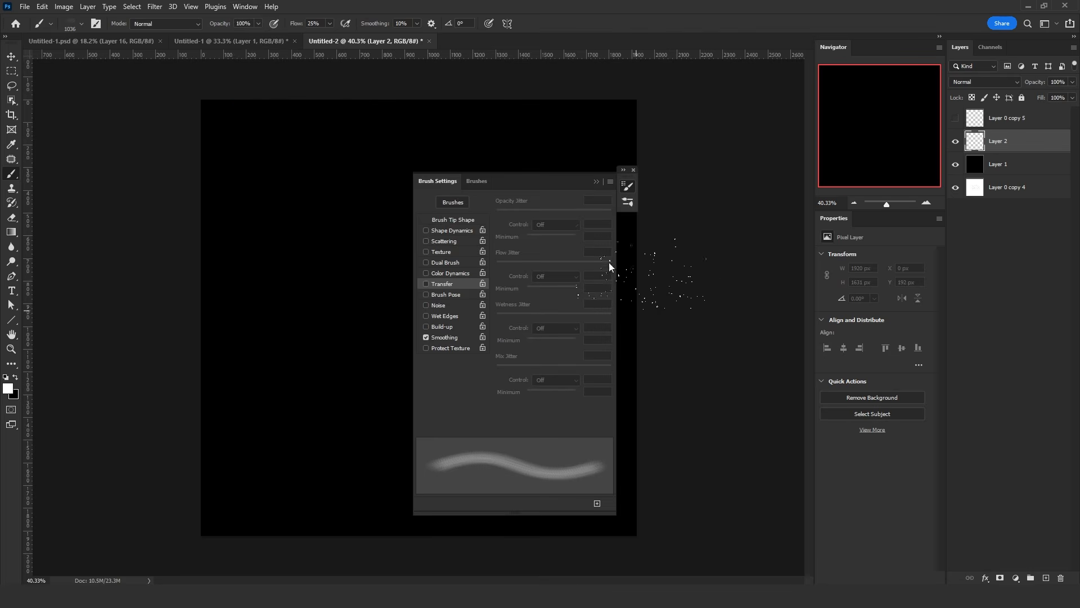
drag(543, 179, 768, 153)
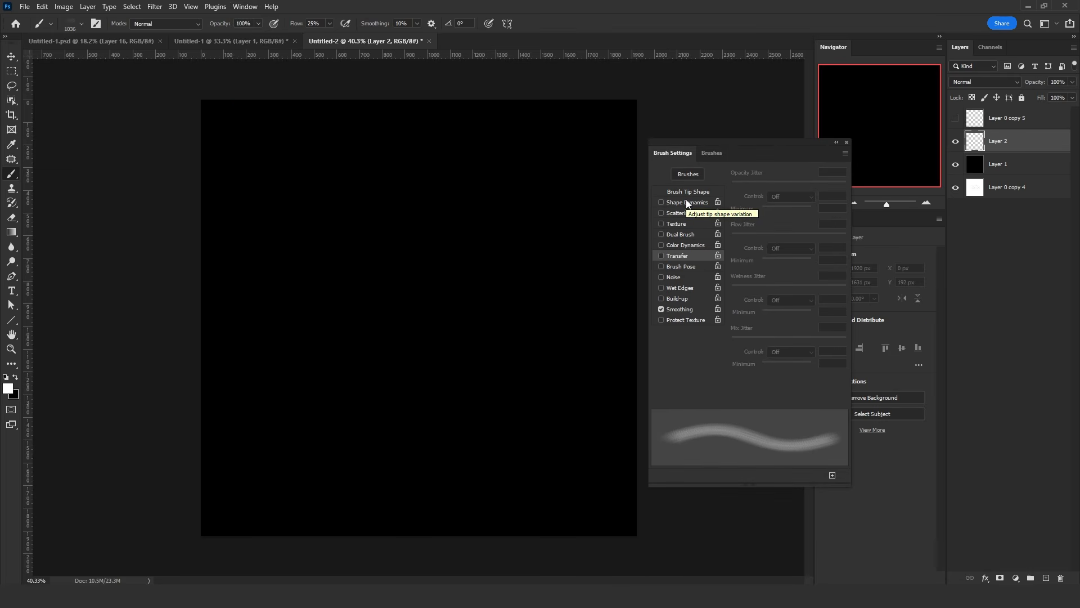
click(686, 202)
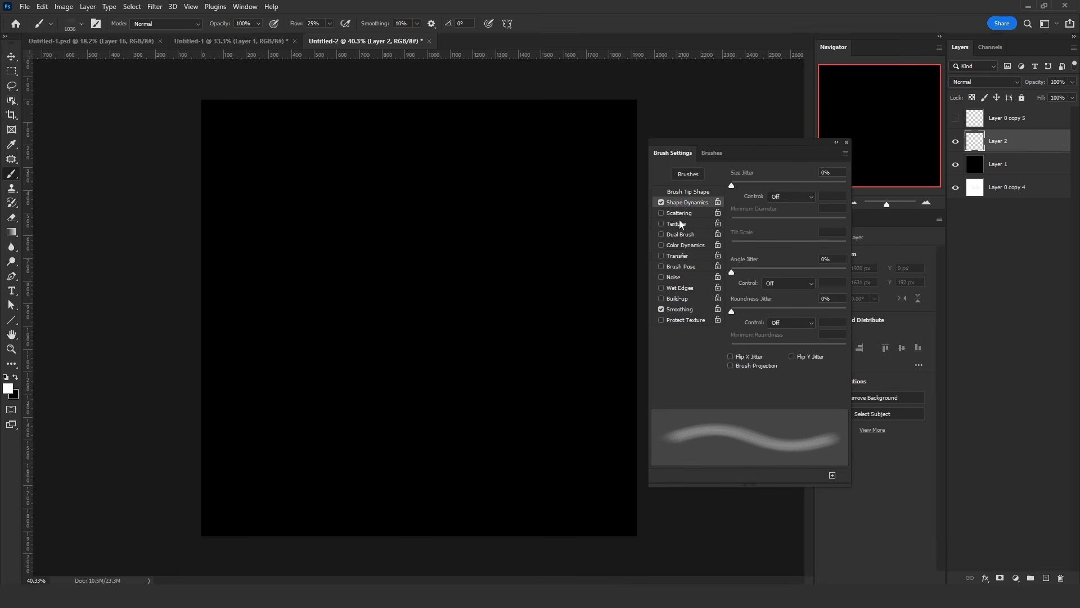
click(684, 257)
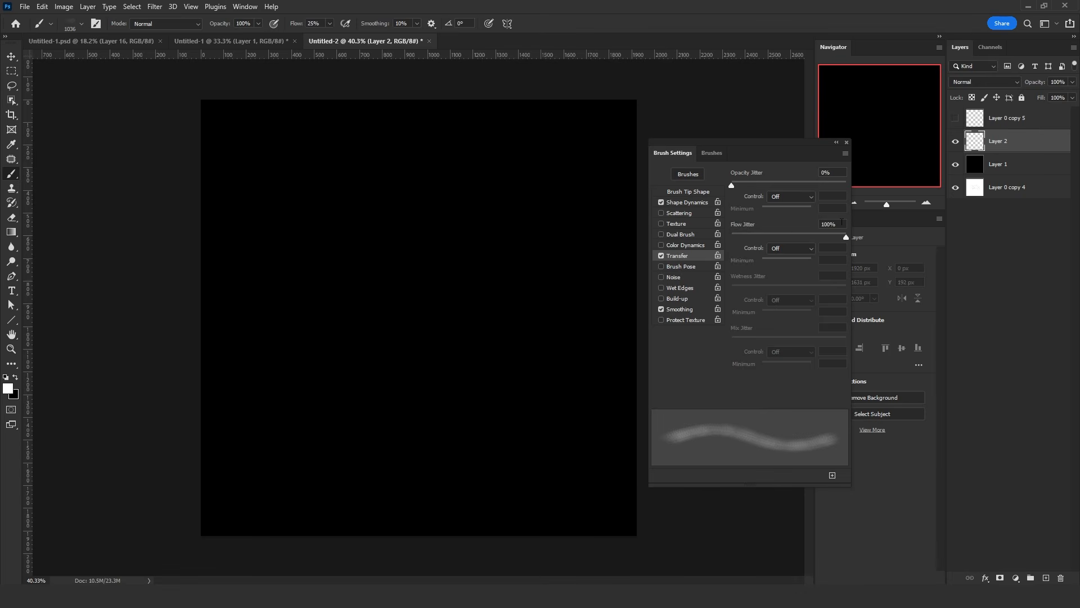
- Set the brush's Size Jitter to 30%, test it with one stroke on Layer 2, and undo the stroke
click(694, 203)
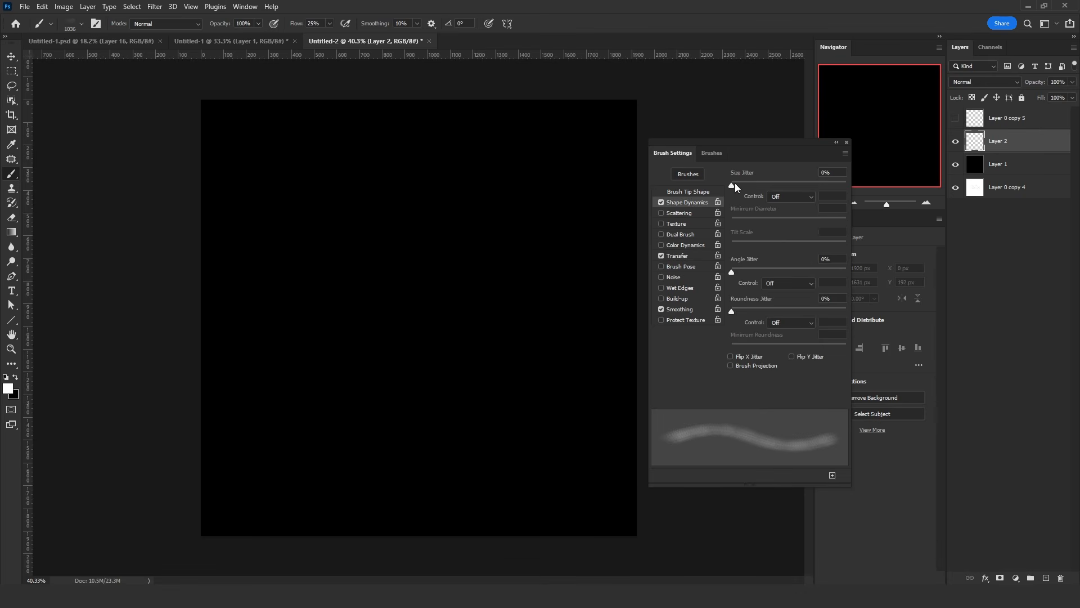
drag(742, 186, 756, 188)
mouse_move(410, 323)
mouse_down()
mouse_move(345, 394)
mouse_move(428, 343)
mouse_move(507, 405)
mouse_move(482, 308)
mouse_up()
key(ctrl+z)
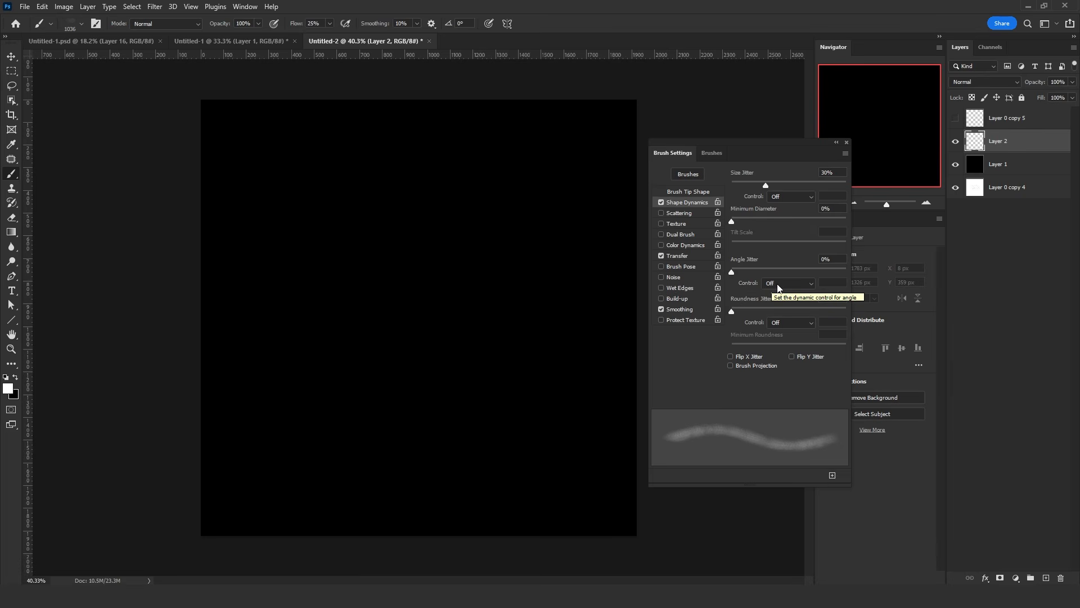
- Try Direction as the Angle Jitter control with a test stroke on Layer 2, and undo the stroke
click(778, 282)
click(782, 364)
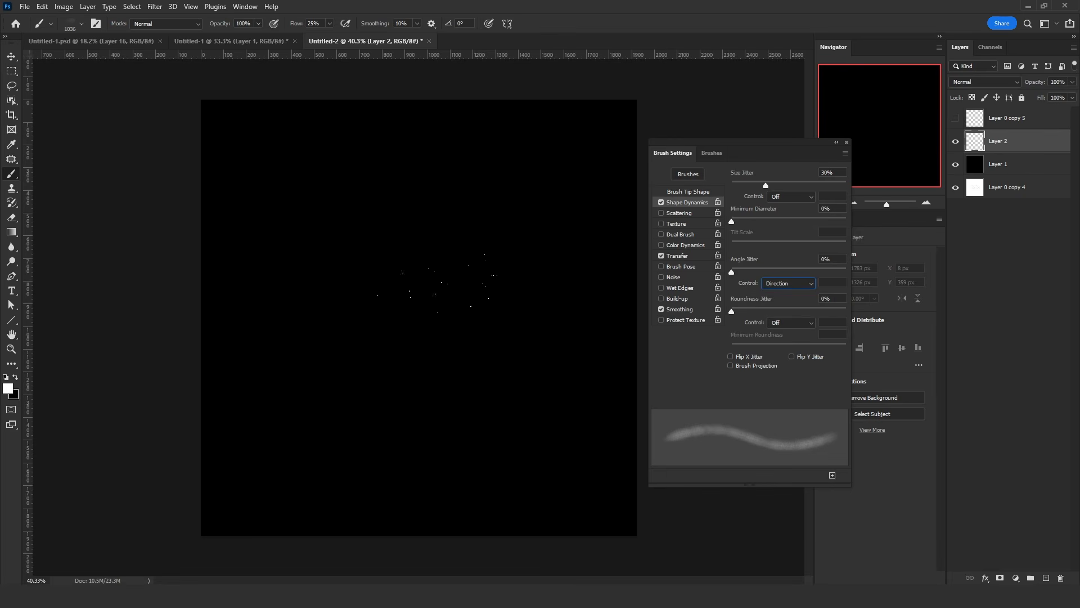
mouse_move(481, 360)
mouse_down()
mouse_move(461, 315)
mouse_move(281, 237)
mouse_move(507, 405)
mouse_move(462, 202)
mouse_move(265, 247)
mouse_move(348, 450)
mouse_move(427, 219)
mouse_up()
key(ctrl+z)
- Choose a different Angle Jitter control for the brush and paint test strokes on Layer 2
click(786, 284)
click(783, 342)
mouse_move(354, 275)
mouse_down()
mouse_move(404, 391)
mouse_move(448, 272)
mouse_move(354, 349)
mouse_up()
key(ctrl+z)
mouse_move(501, 438)
mouse_down()
mouse_move(325, 183)
mouse_move(461, 428)
mouse_move(301, 318)
mouse_move(390, 212)
mouse_move(426, 415)
mouse_up()
- Add a new black-filled layer directly above Layer 0 copy 4 and remove all the other layers
click(955, 141)
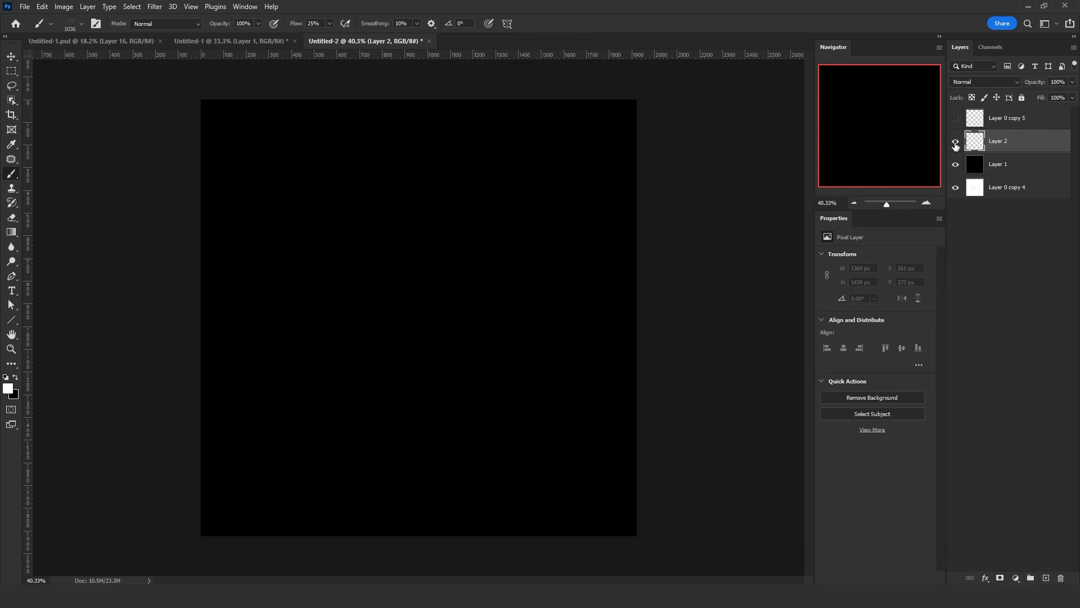
click(955, 141)
click(955, 163)
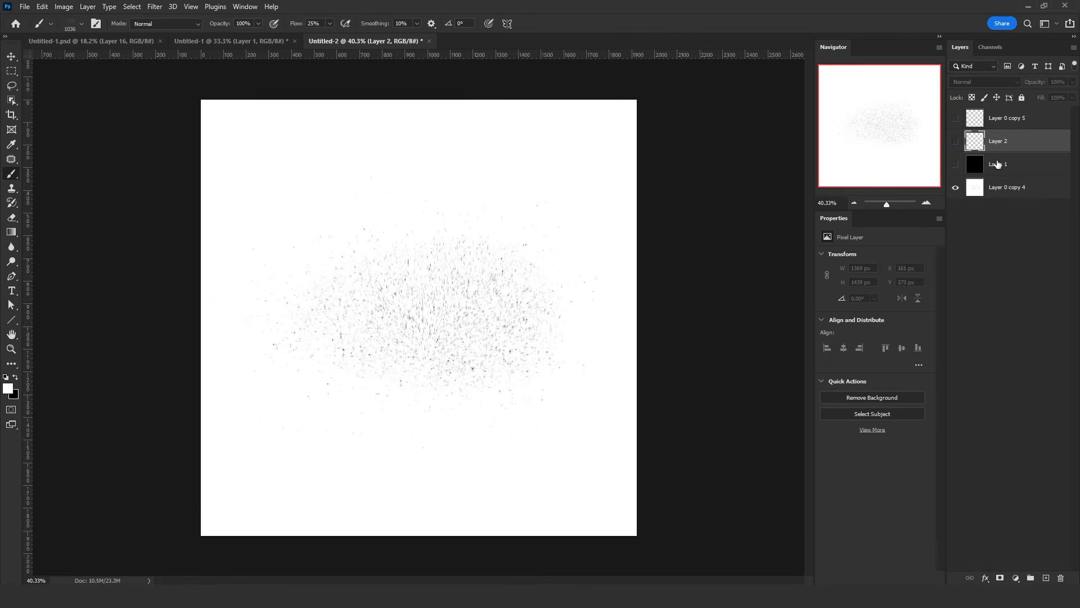
click(997, 164)
click(1006, 187)
click(1046, 577)
key(shift+F5)
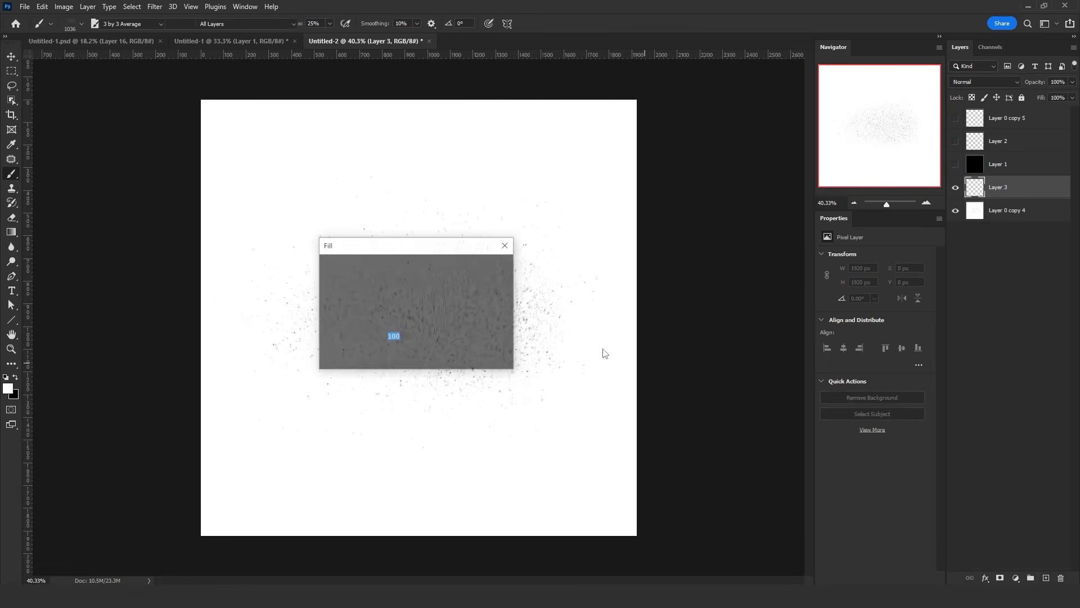
key(Return)
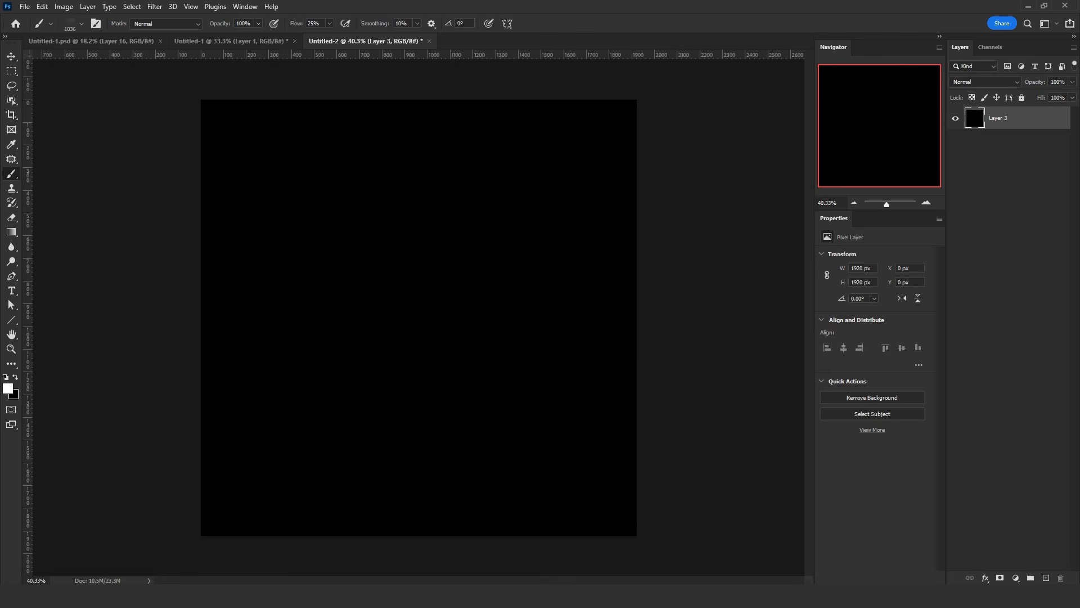
- Add another black-filled layer above Layer 3, duplicate it twice, and hide both duplicates
click(1046, 578)
key(shift+F5)
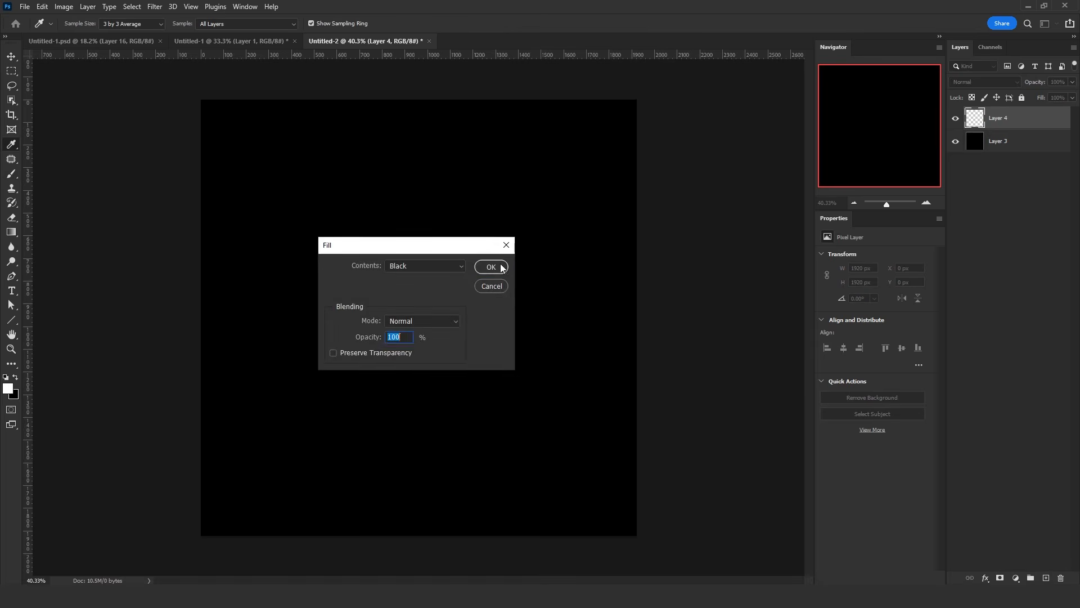
key(Return)
key(ctrl+j)
key(ctrl+j)
click(956, 118)
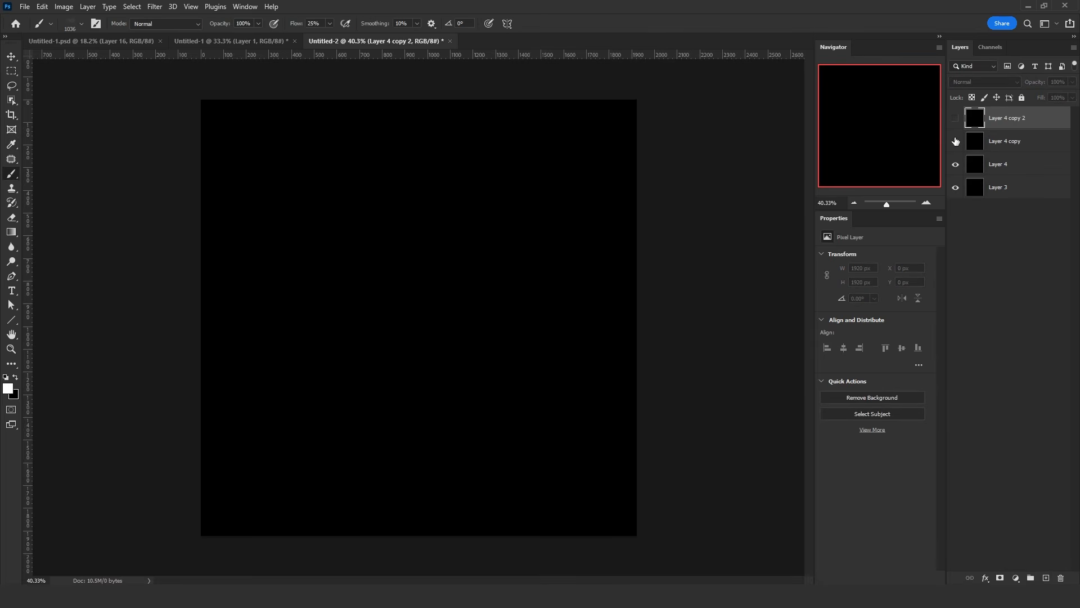
click(956, 141)
- Apply a Mezzotint of type Short Lines to Layer 4
click(1000, 164)
click(155, 6)
mouse_move(248, 183)
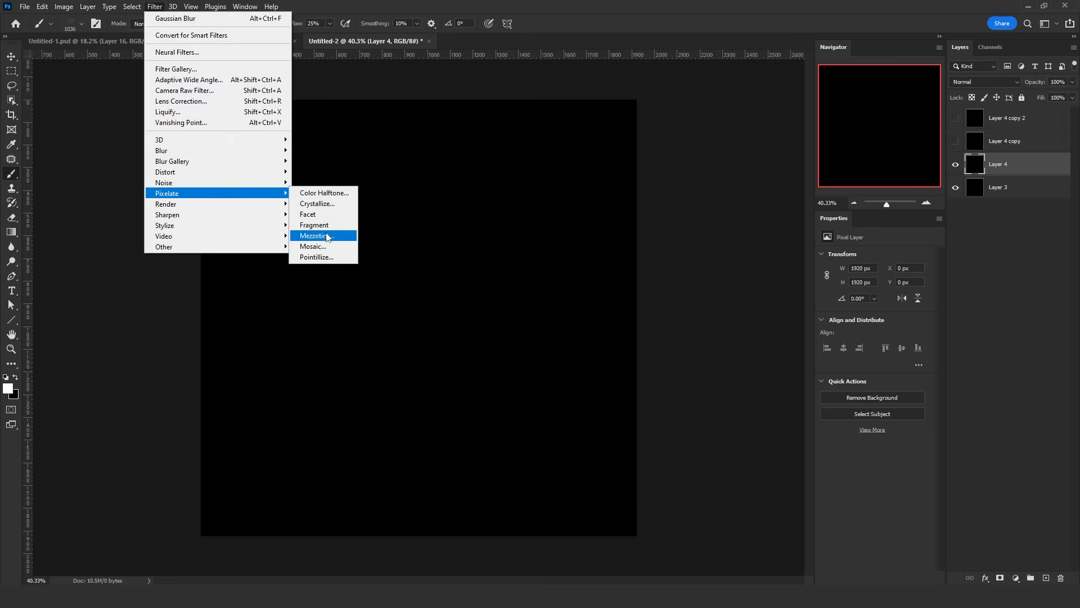
click(325, 237)
click(755, 169)
- Show Layer 4 copy and apply a Mezzotint of type Medium Lines to it
click(956, 142)
click(1000, 141)
click(154, 6)
mouse_move(169, 193)
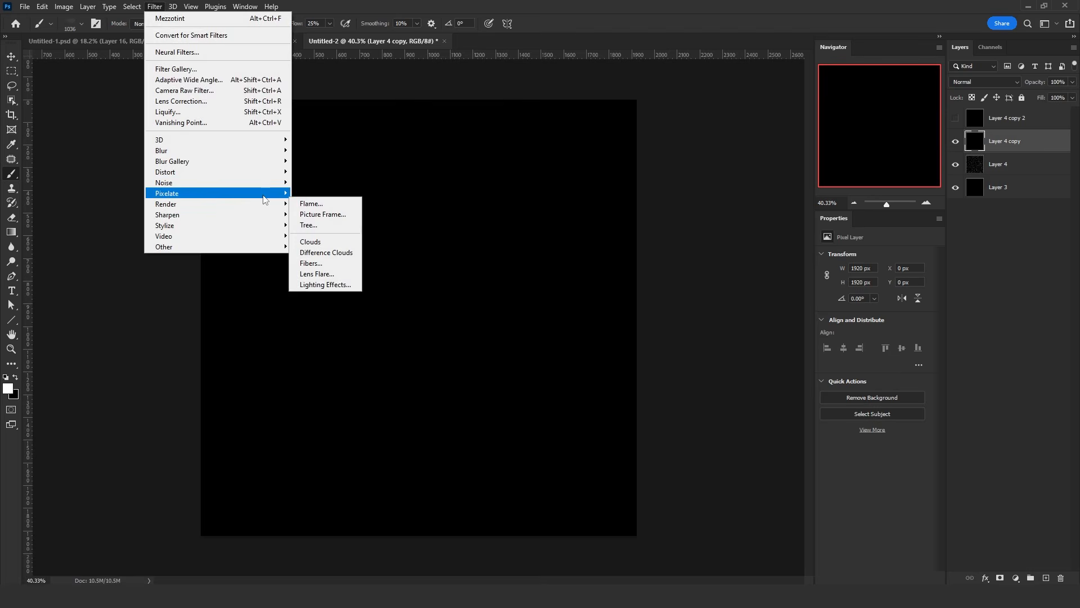
click(317, 236)
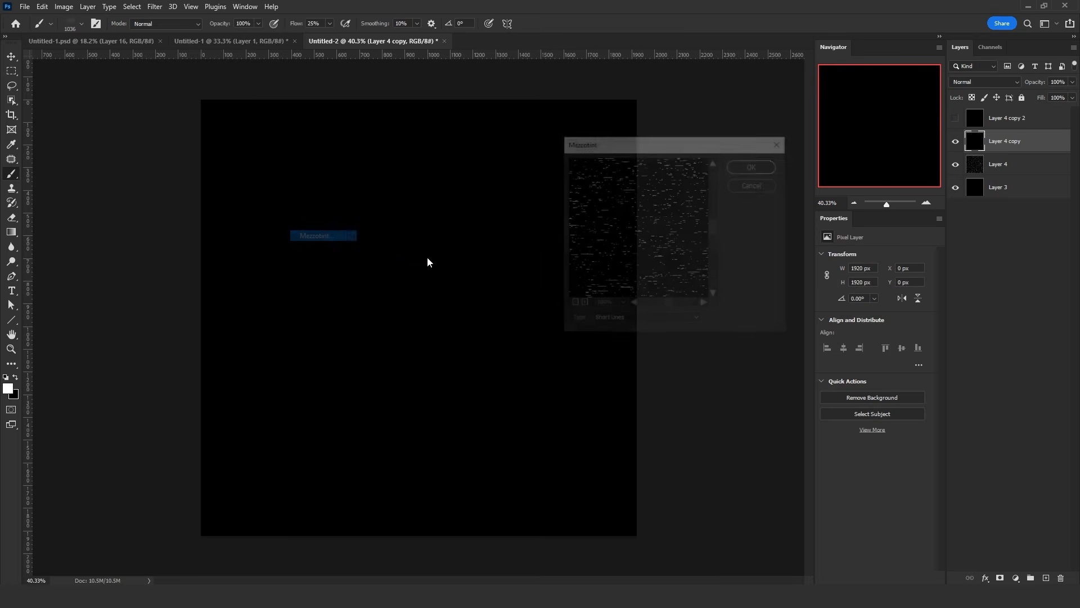
click(645, 320)
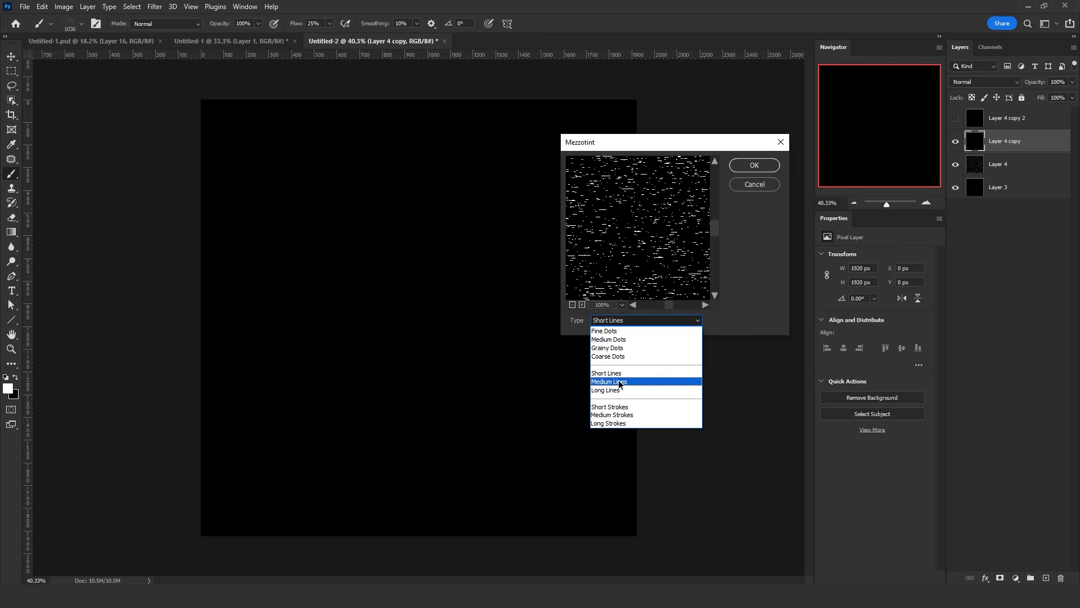
click(619, 382)
click(755, 169)
- Show Layer 4 copy 2 and apply a Mezzotint to it
click(1012, 118)
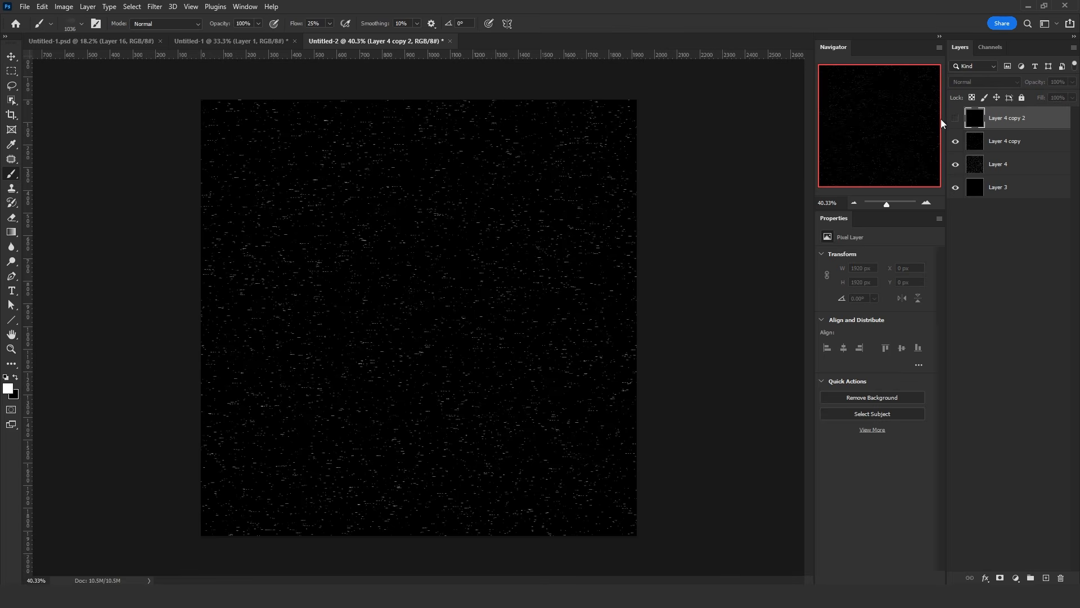
click(956, 118)
click(157, 6)
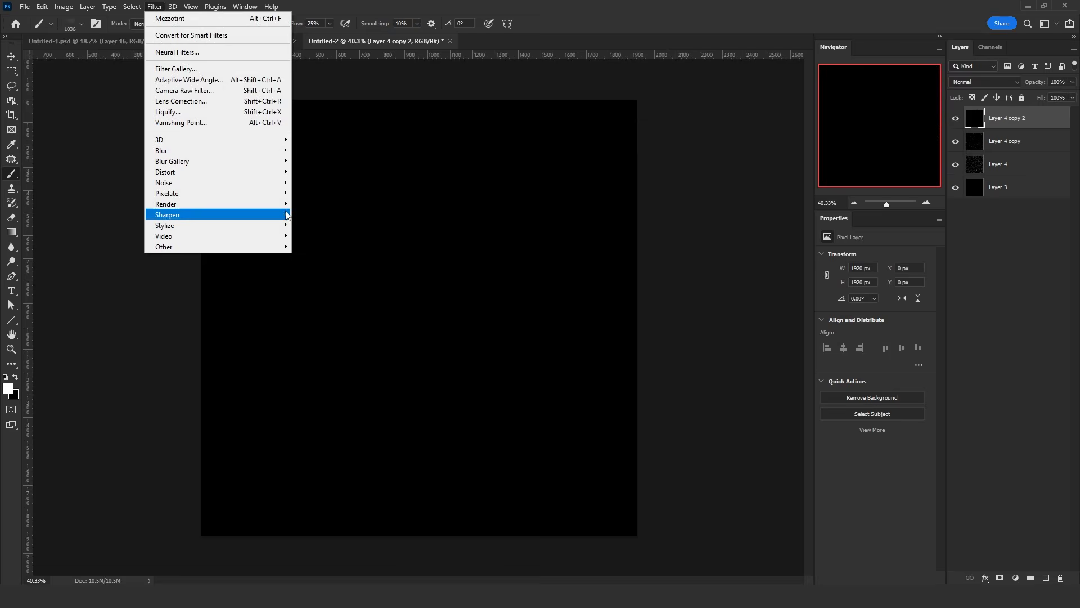
mouse_move(270, 204)
mouse_move(169, 193)
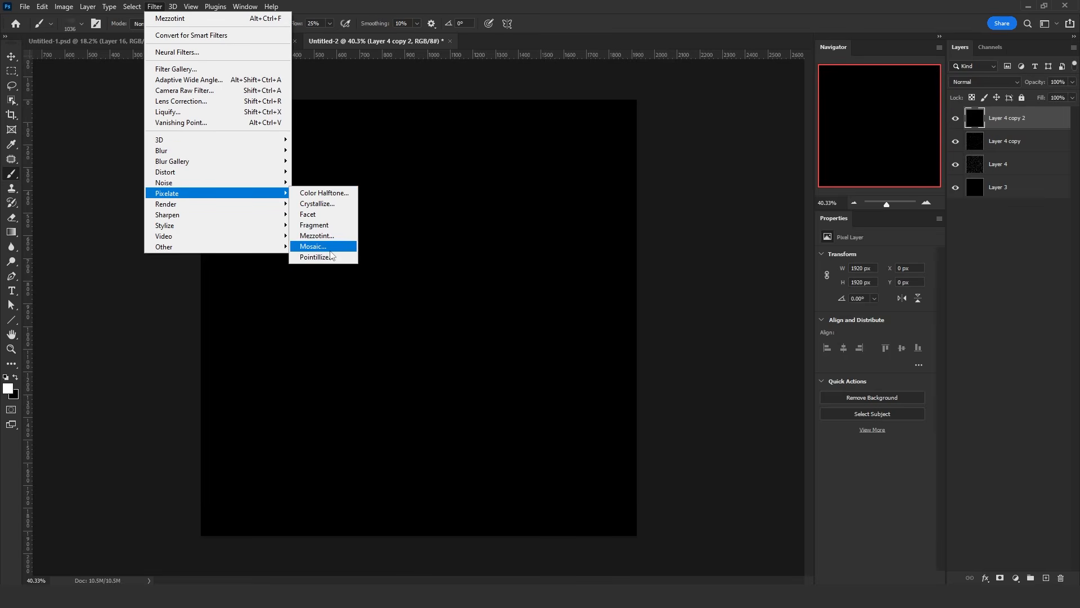
click(318, 235)
click(754, 166)
- Rotate Layer 4 copy 2, Layer 4 copy and Layer 4 each 90° clockwise
key(ctrl+t)
right_click(533, 237)
click(591, 434)
key(Return)
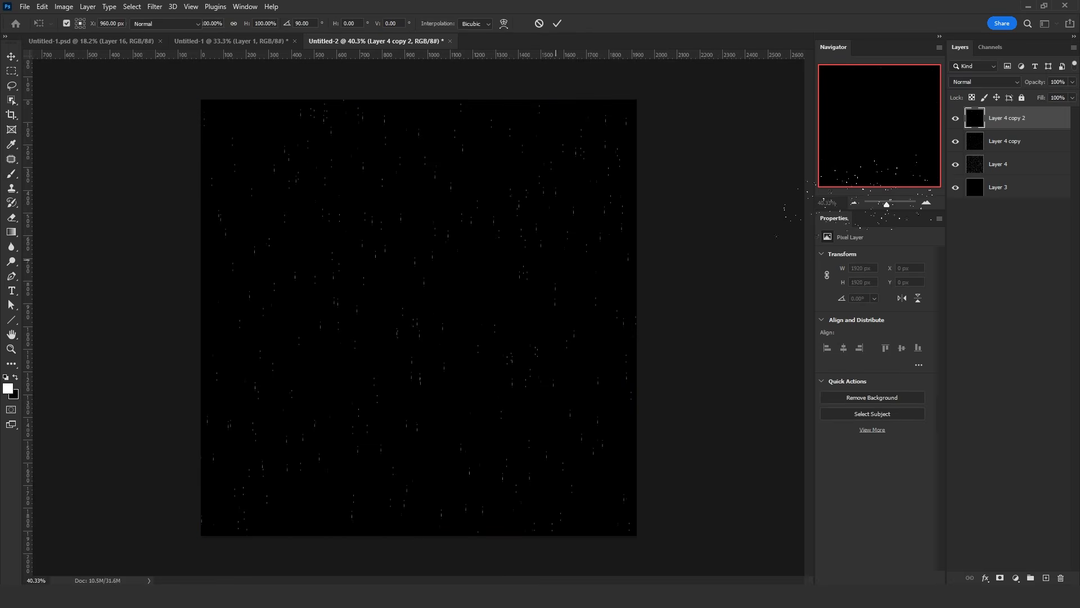
click(1007, 142)
key(ctrl+t)
right_click(533, 217)
click(1006, 165)
key(ctrl+t)
right_click(550, 286)
click(622, 482)
key(Return)
- Set the Mezzotint layers' blend mode to Screen and merge Layer 4 and its two copies
click(1004, 119)
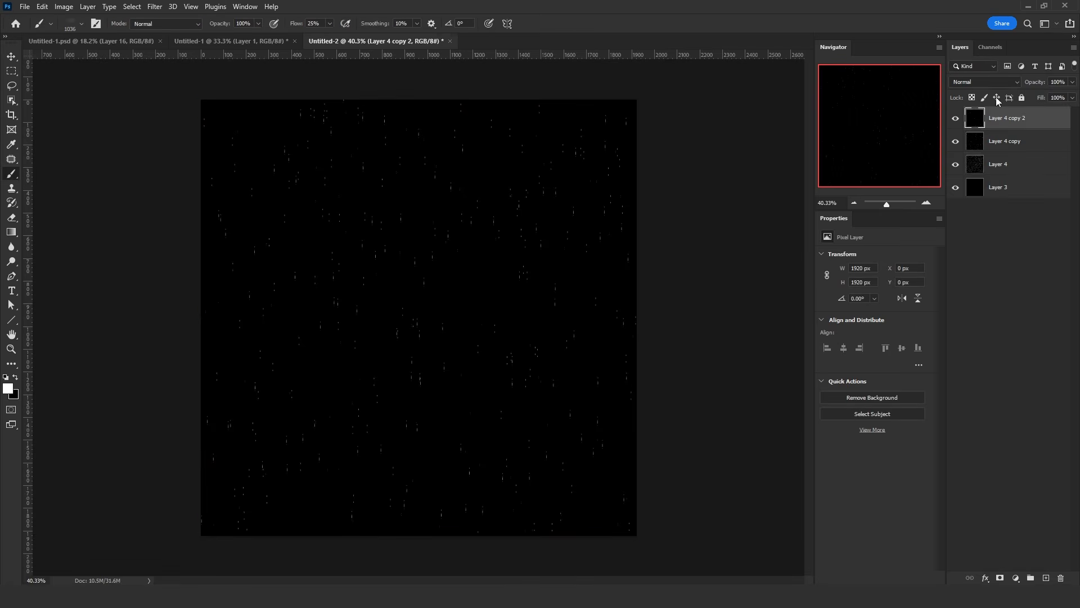
click(987, 83)
click(978, 170)
click(1009, 166)
ctrl+click(1014, 143)
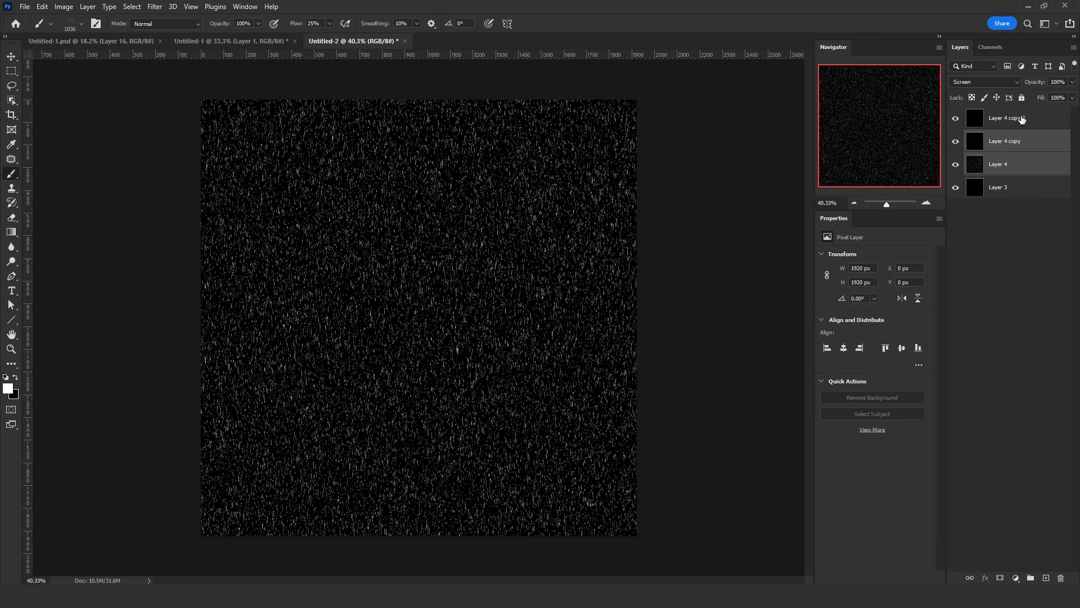
ctrl+click(1021, 120)
key(ctrl+e)
- Duplicate the merged texture layer and flip the duplicate vertically
key(ctrl+j)
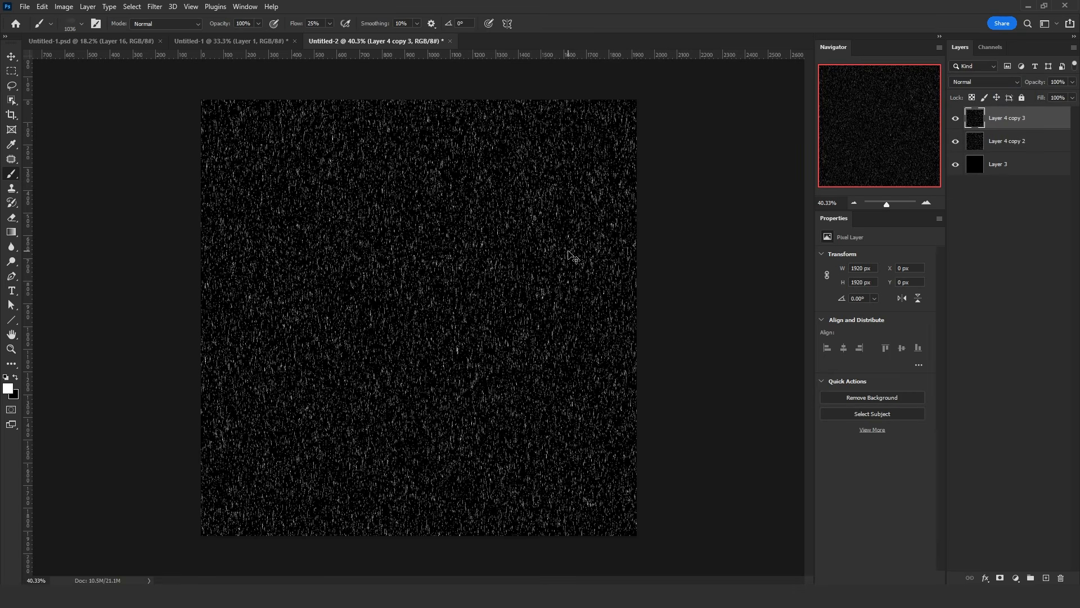
key(ctrl+t)
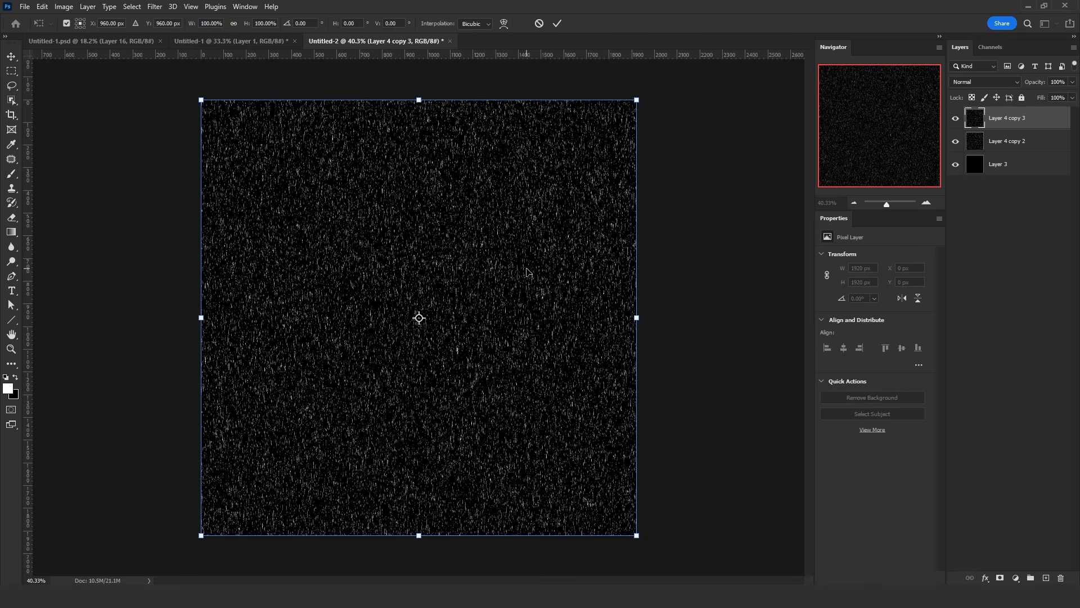
right_click(468, 285)
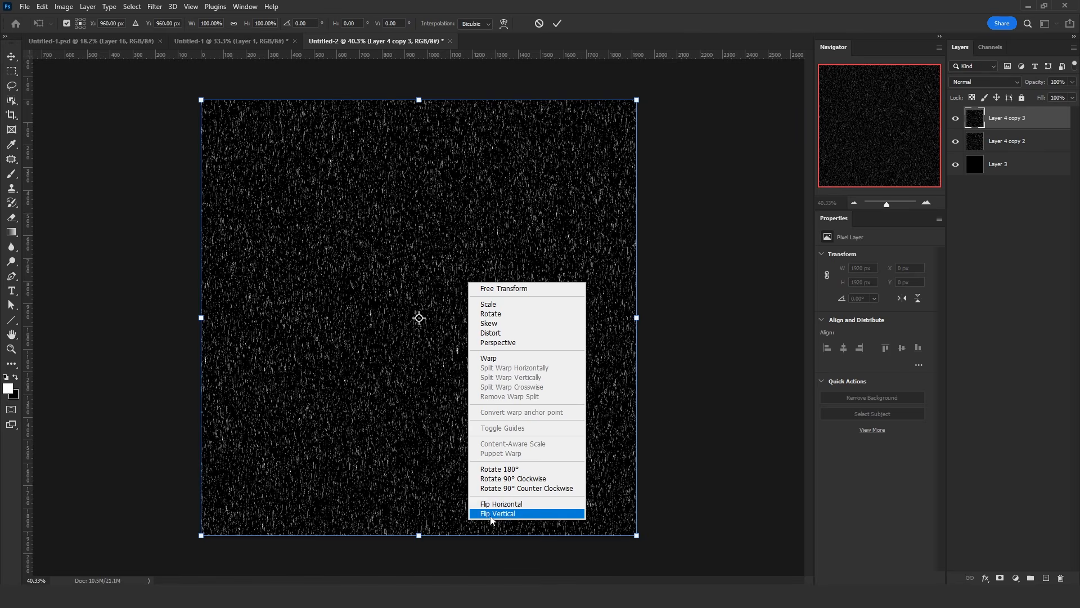
click(491, 513)
key(Return)
- Blend Layer 4 copy 3 with Screen and merge it with Layer 4 copy 2
click(985, 81)
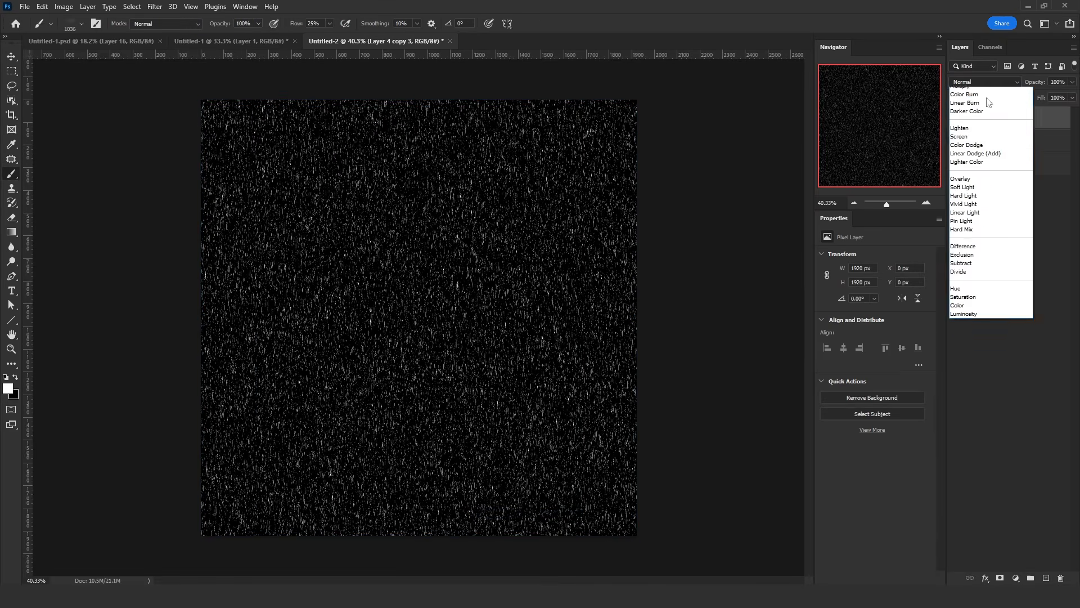
click(975, 177)
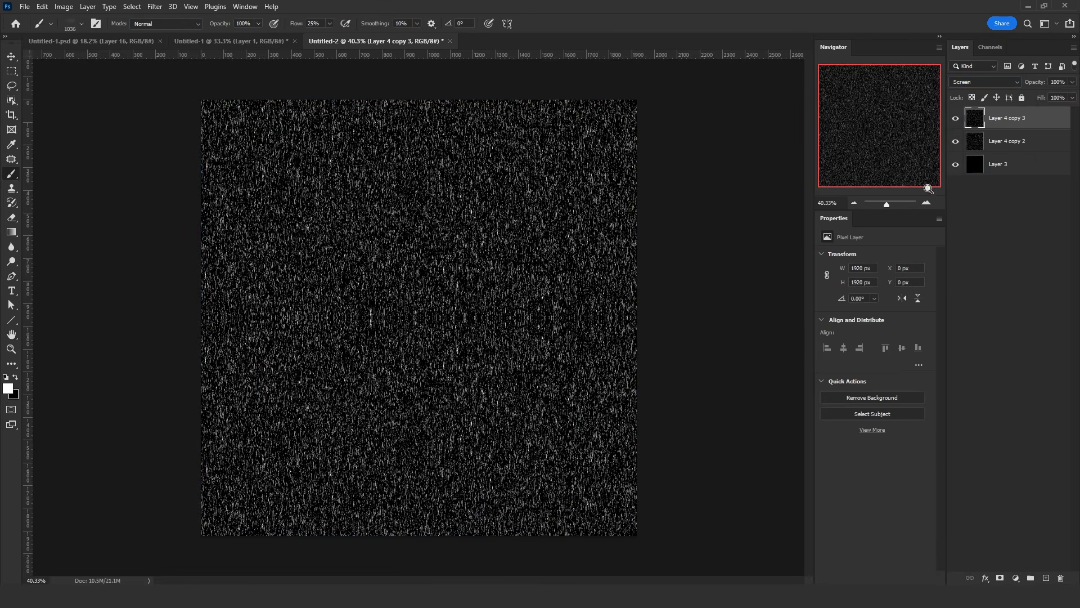
shift+click(1014, 150)
key(ctrl+e)
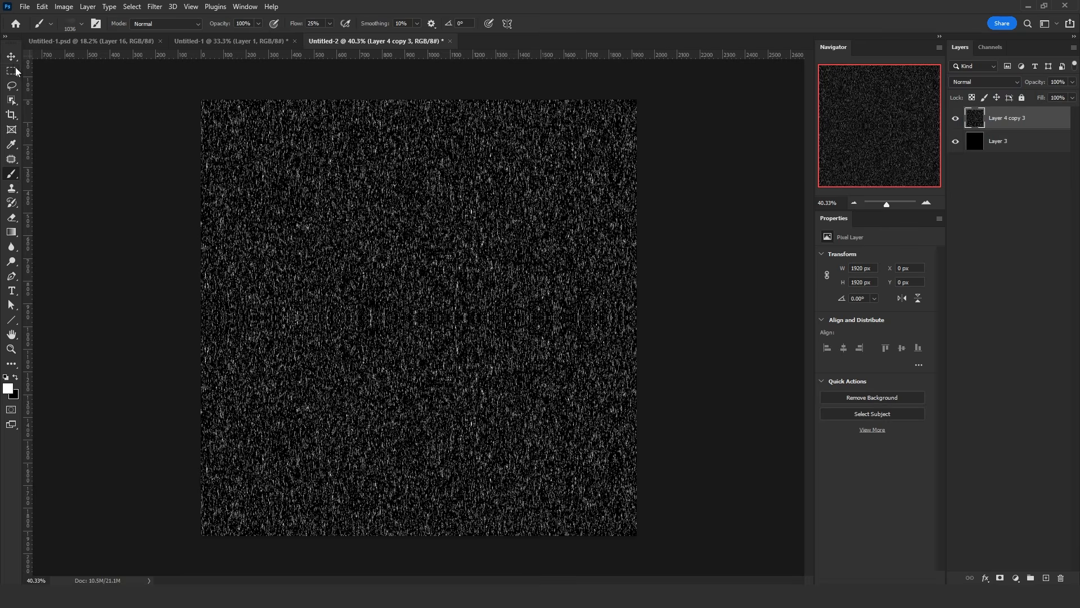
key(m)
drag(196, 93, 175, 334)
key(ctrl+d)
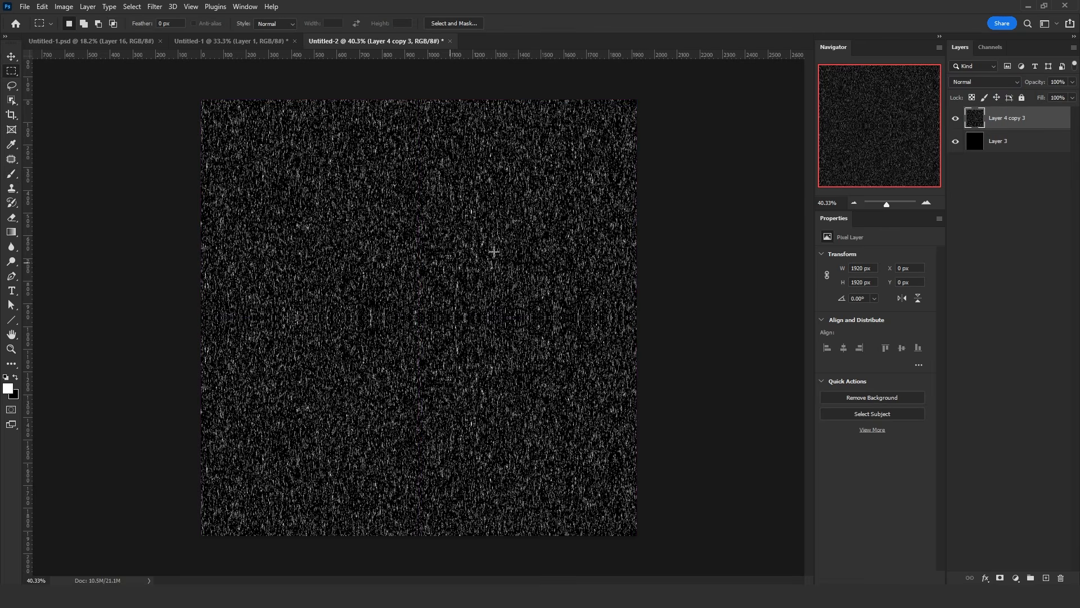
drag(186, 296, 677, 335)
key(ctrl+d)
drag(169, 309, 703, 551)
key(ctrl+d)
drag(304, 203, 545, 383)
key(ctrl+d)
click(154, 7)
mouse_move(239, 147)
click(318, 161)
- Copy the whole texture into a new layer mask on Layer 4 copy 3 and deselect
key(ctrl+a)
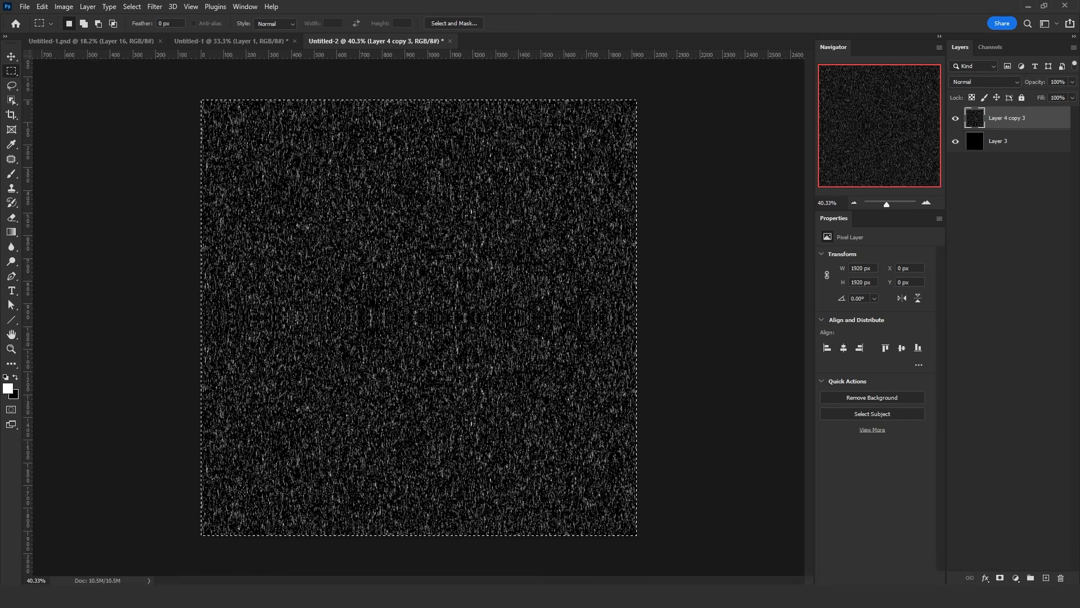
click(1000, 578)
alt+click(1005, 119)
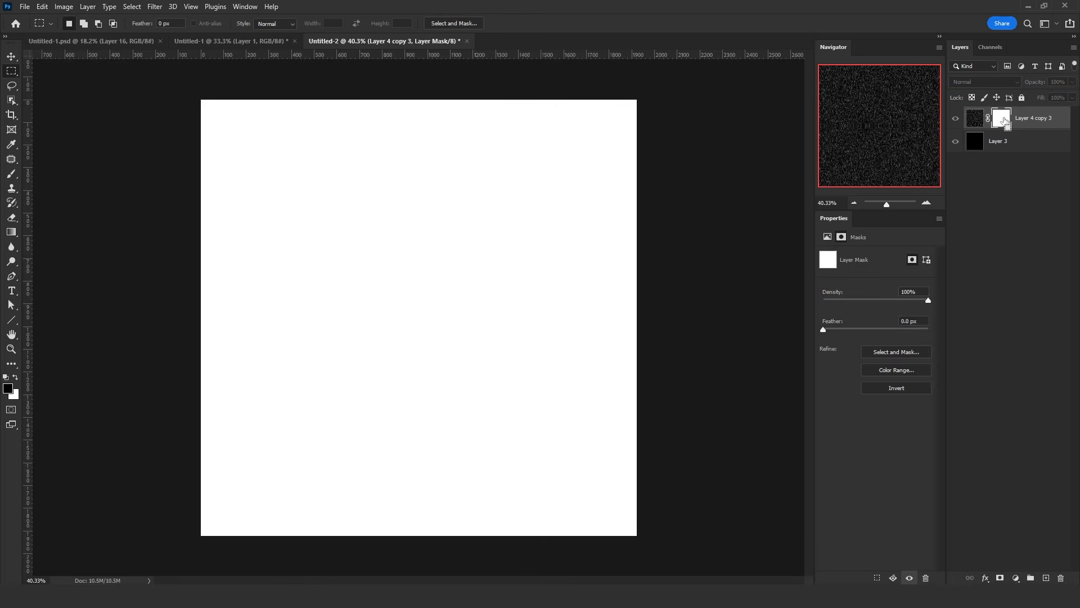
key(ctrl+v)
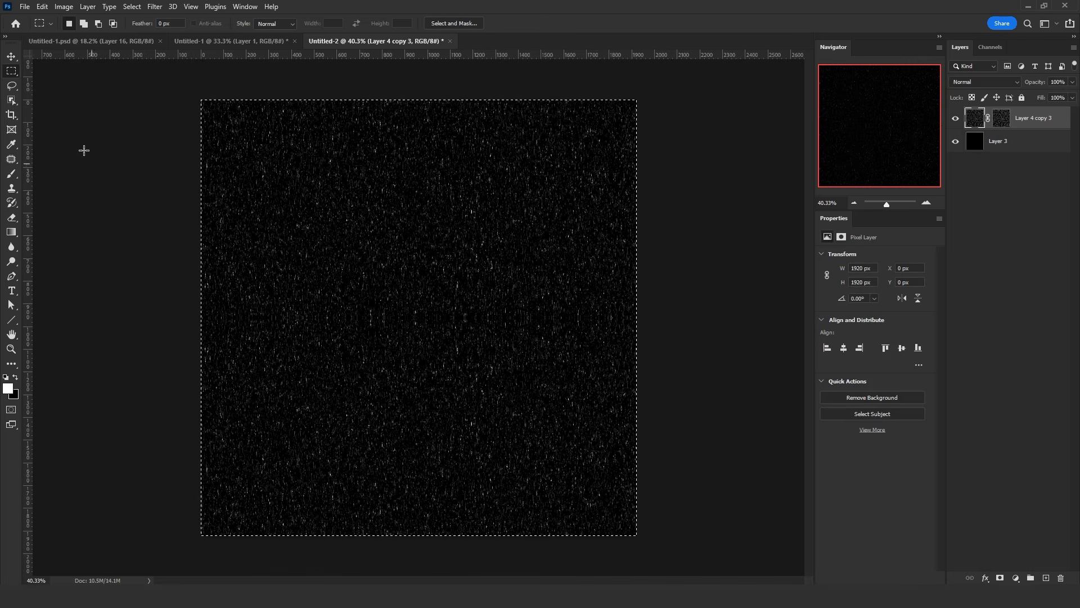
key(ctrl+d)
- Set the Gradient tool to Hard Mix and draw black gradients upward to darken the lower half of the texture
click(11, 234)
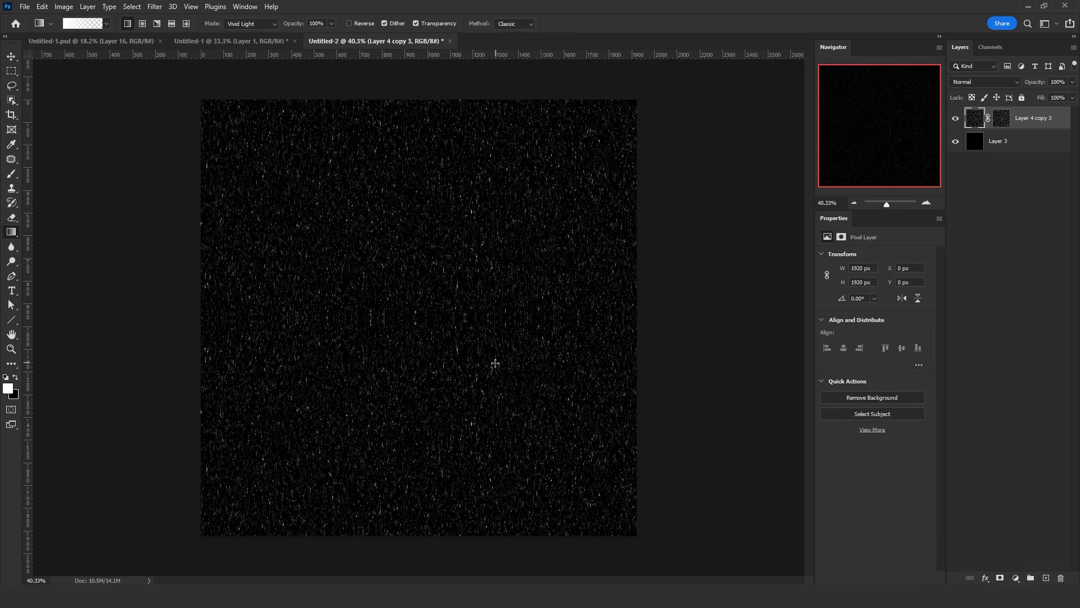
click(263, 26)
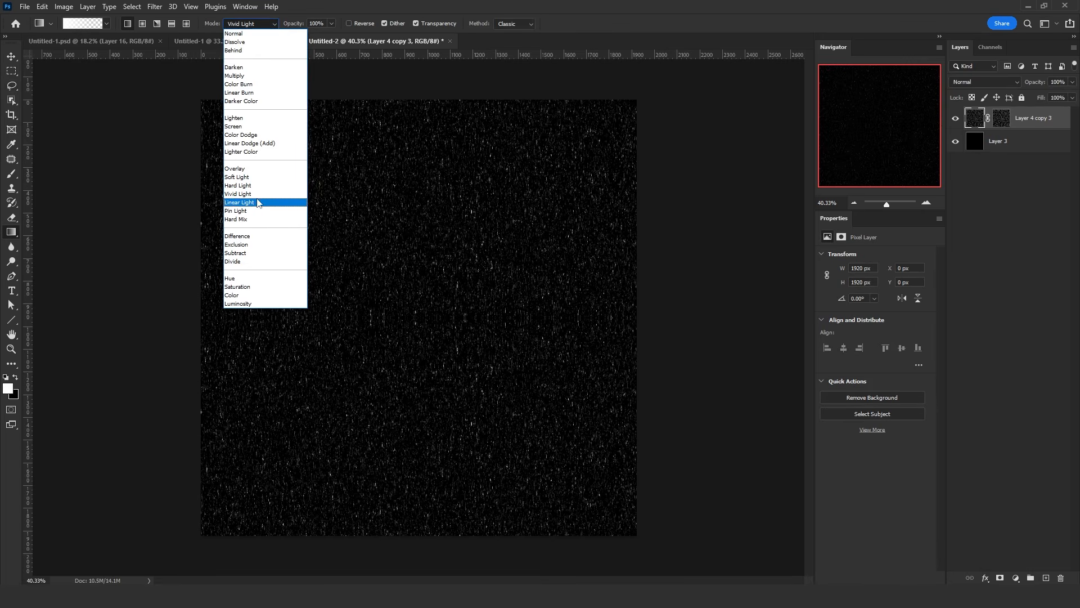
click(258, 220)
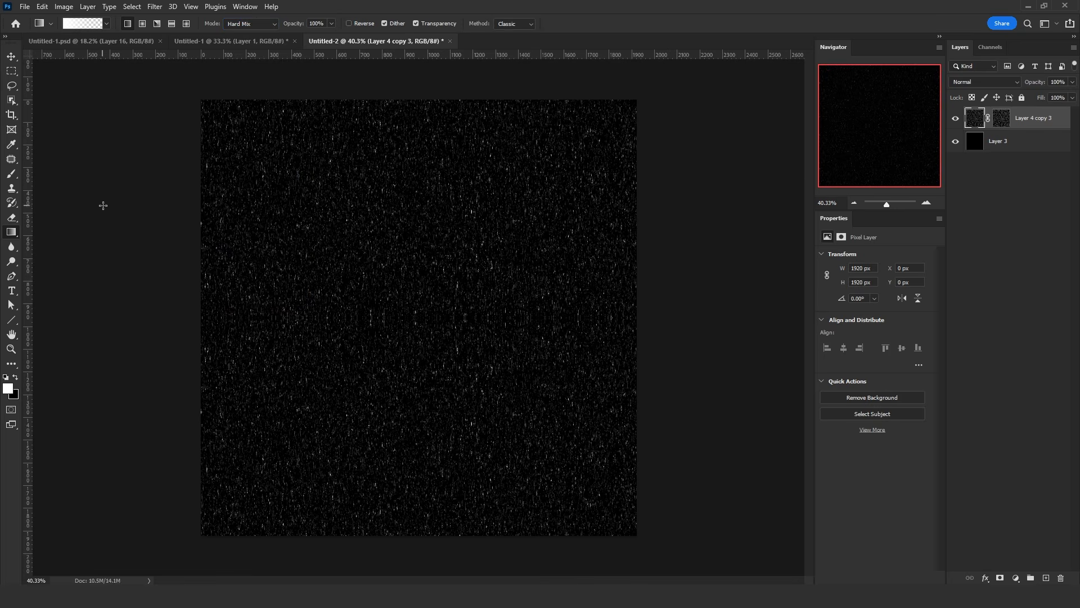
click(17, 376)
drag(424, 364, 427, 331)
drag(421, 368, 436, 323)
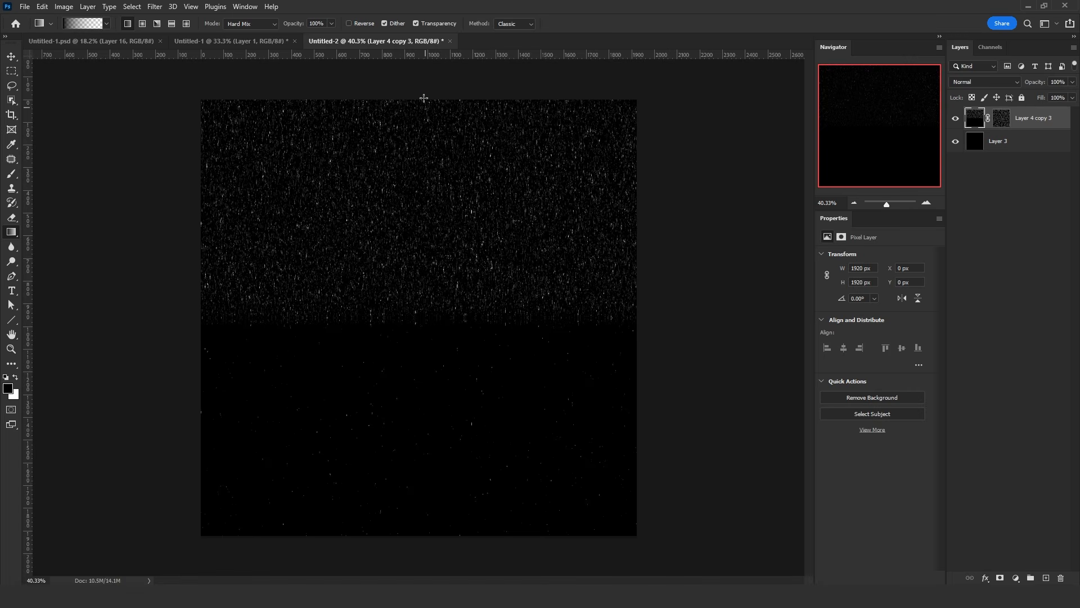
- Fade the texture's upper part and both sides inward with black Hard Mix gradients
drag(424, 97, 422, 321)
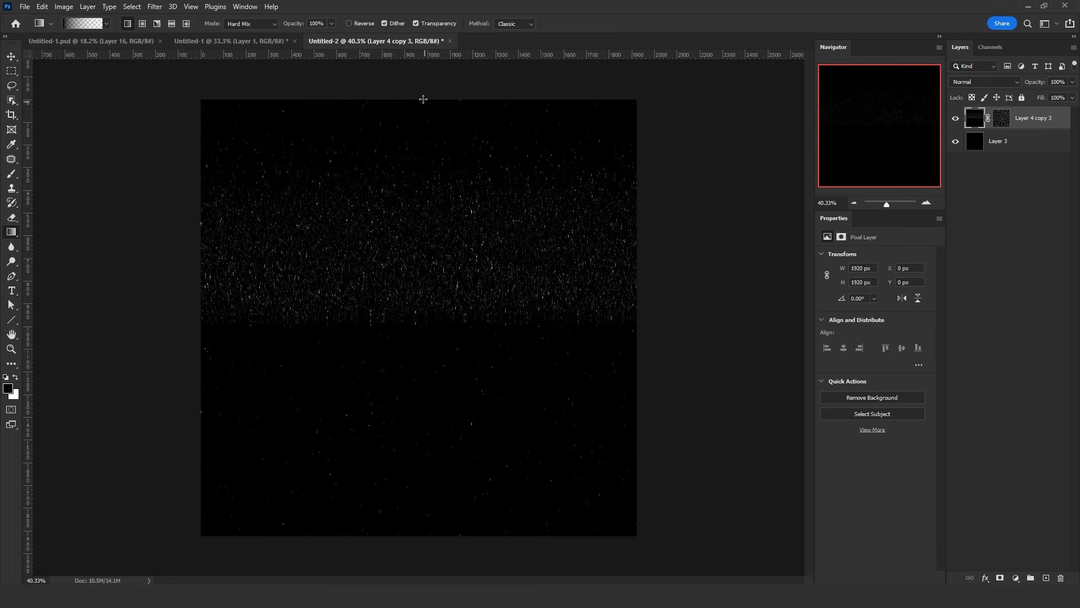
drag(423, 98, 426, 317)
drag(675, 237, 416, 237)
drag(178, 248, 497, 247)
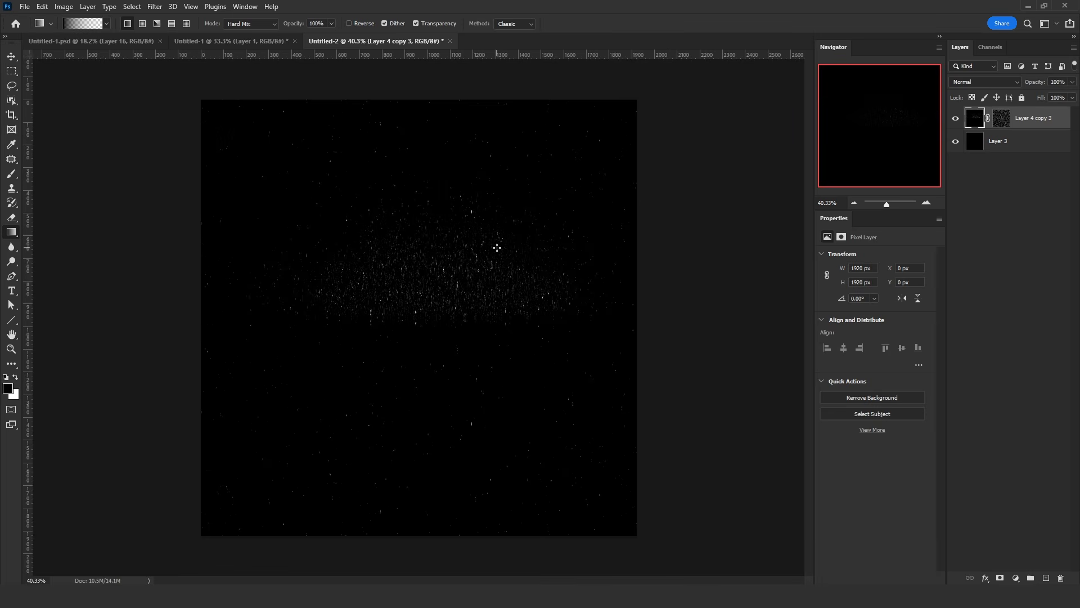
- Set the gradient mode to Vivid Light and clear the stray specks below and above the splash with black gradients
click(250, 23)
click(275, 198)
drag(434, 353, 433, 326)
drag(431, 340, 432, 331)
drag(441, 87, 437, 248)
- Set the gradient mode to Soft Light and brighten the splash's lower edge with white gradients drawn upward
click(252, 26)
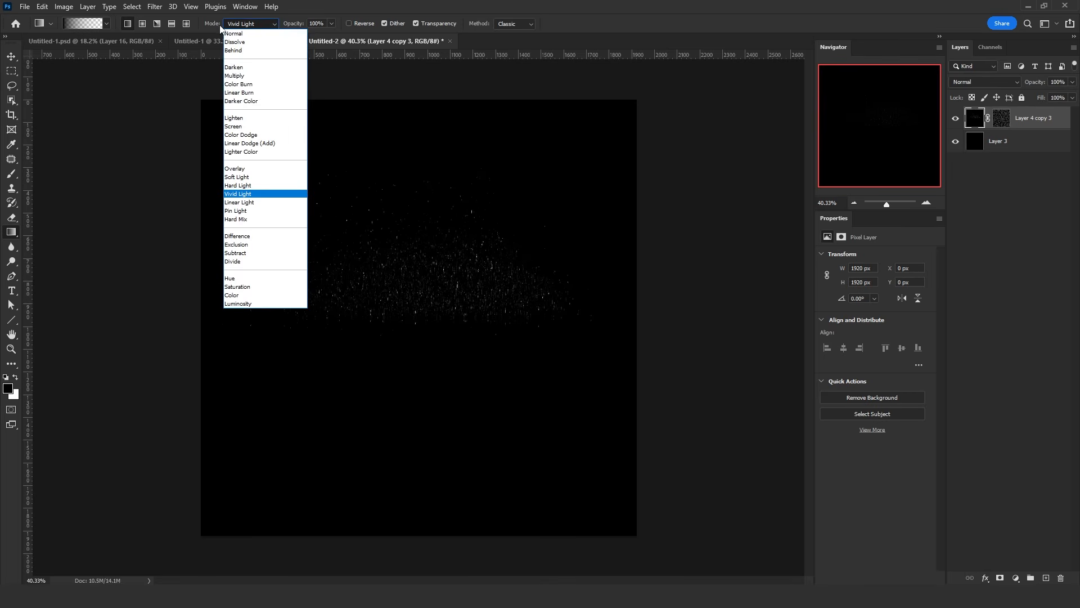
click(273, 178)
click(19, 379)
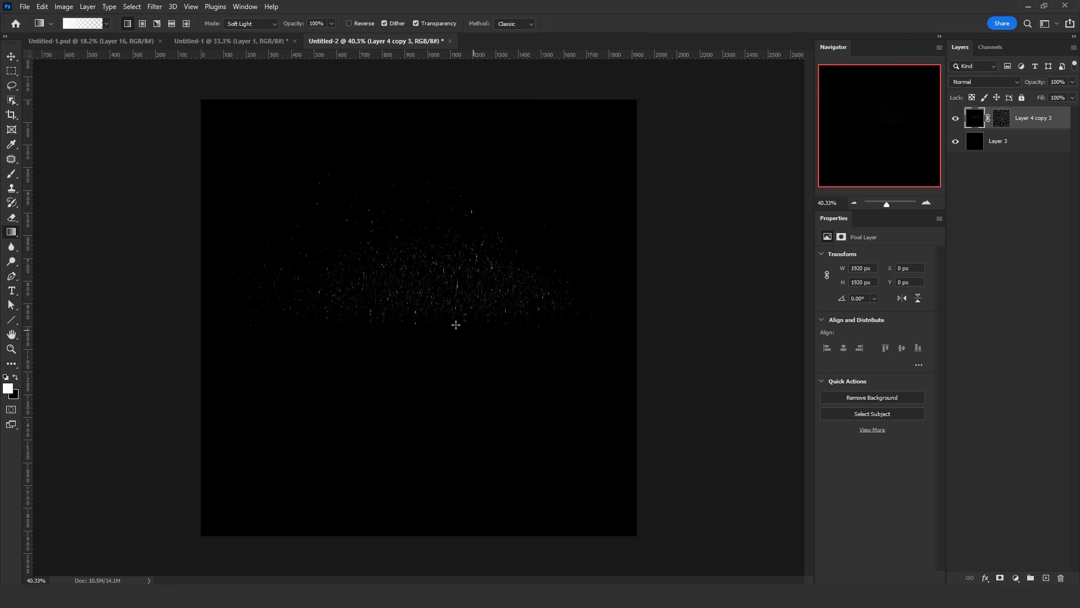
drag(419, 322, 423, 261)
drag(418, 323, 418, 267)
drag(420, 323, 416, 294)
- Draw a white gradient upward on the layer mask of Layer 4 copy 3 at the splash's lower edge
click(1001, 118)
key(x)
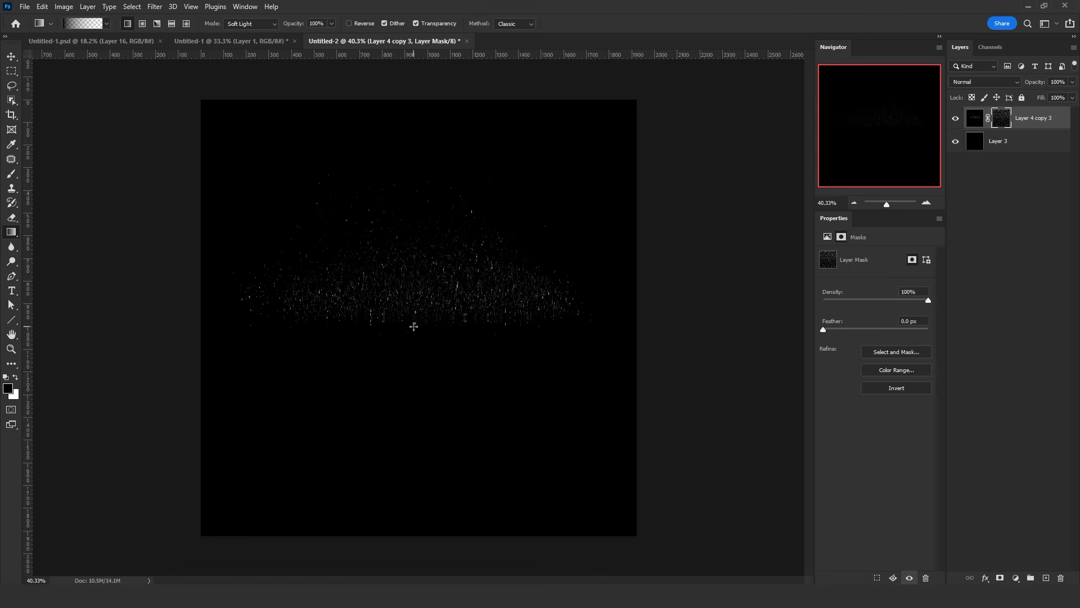
key(x)
drag(419, 333, 413, 290)
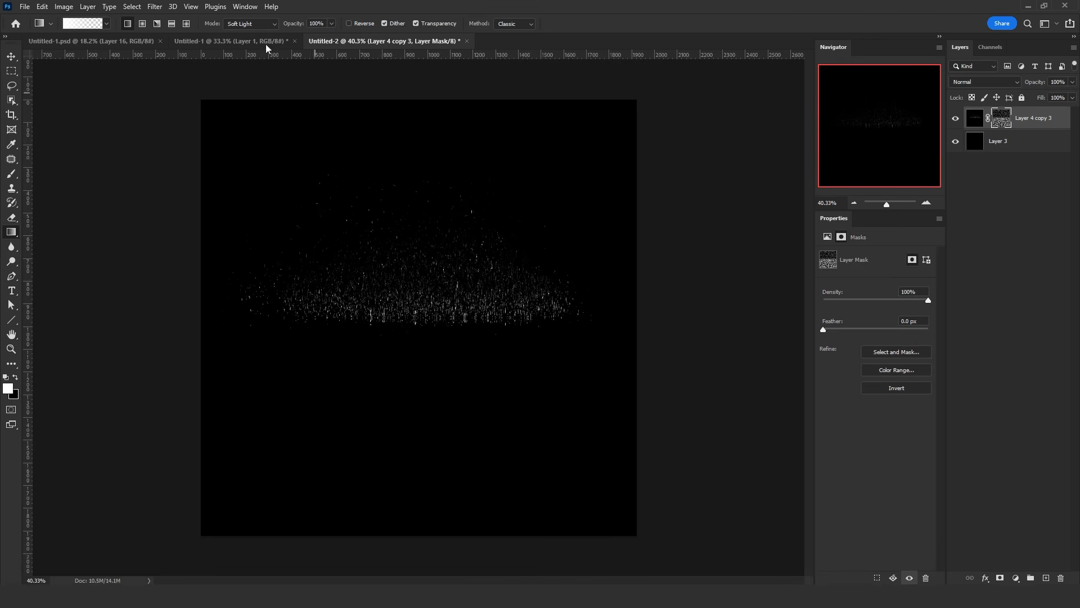
- Apply the layer mask to Layer 4 copy 3
click(159, 6)
click(438, 174)
right_click(996, 124)
click(934, 145)
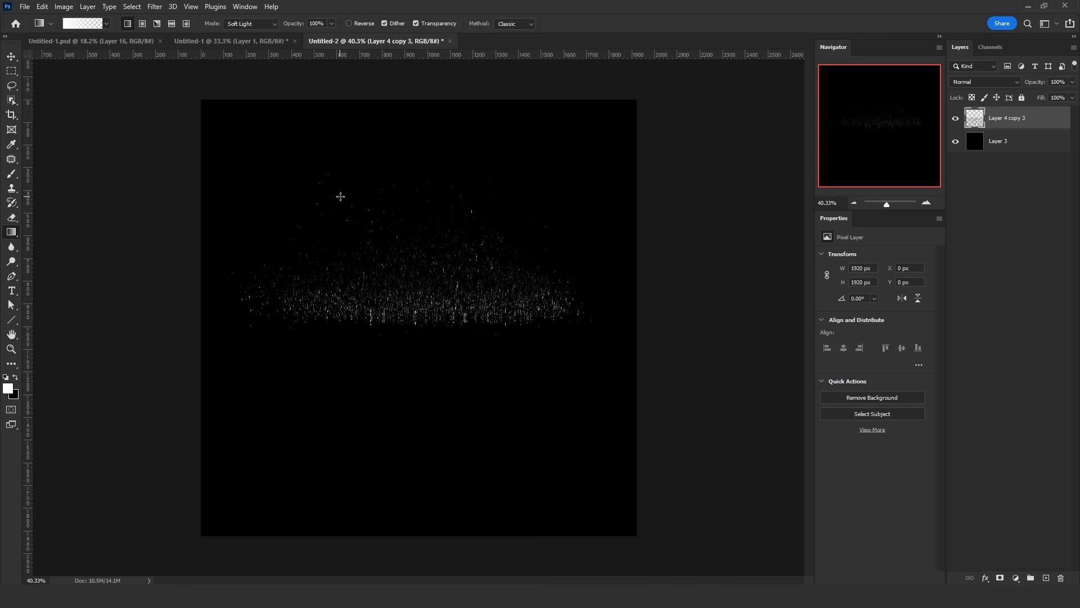
- Move the splash down about 188 px and merge it with Layer 3
click(158, 7)
click(374, 188)
drag(494, 282, 494, 324)
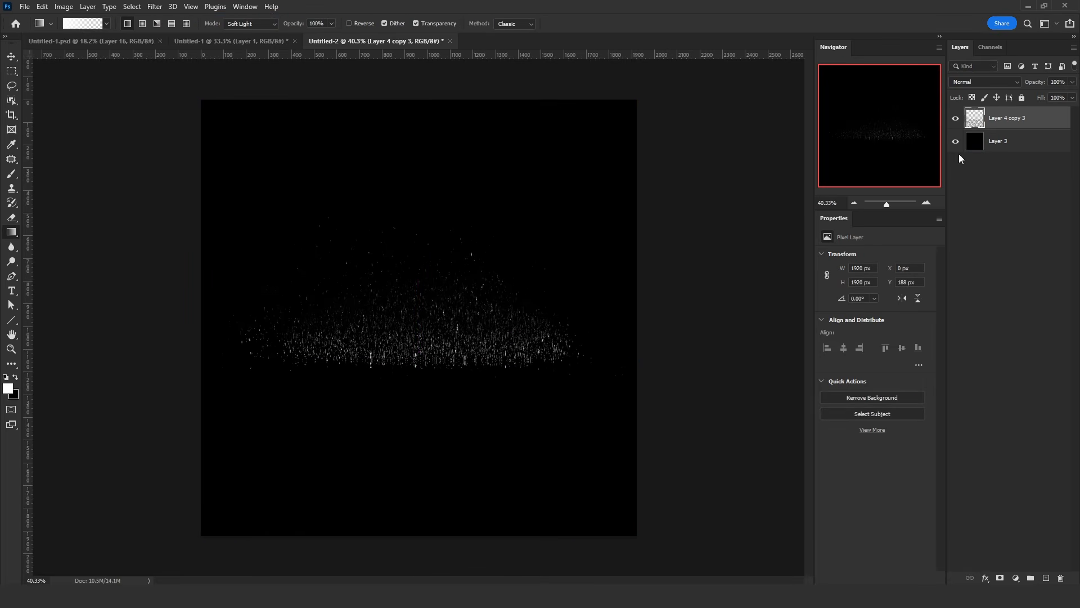
shift+click(1010, 141)
key(ctrl+e)
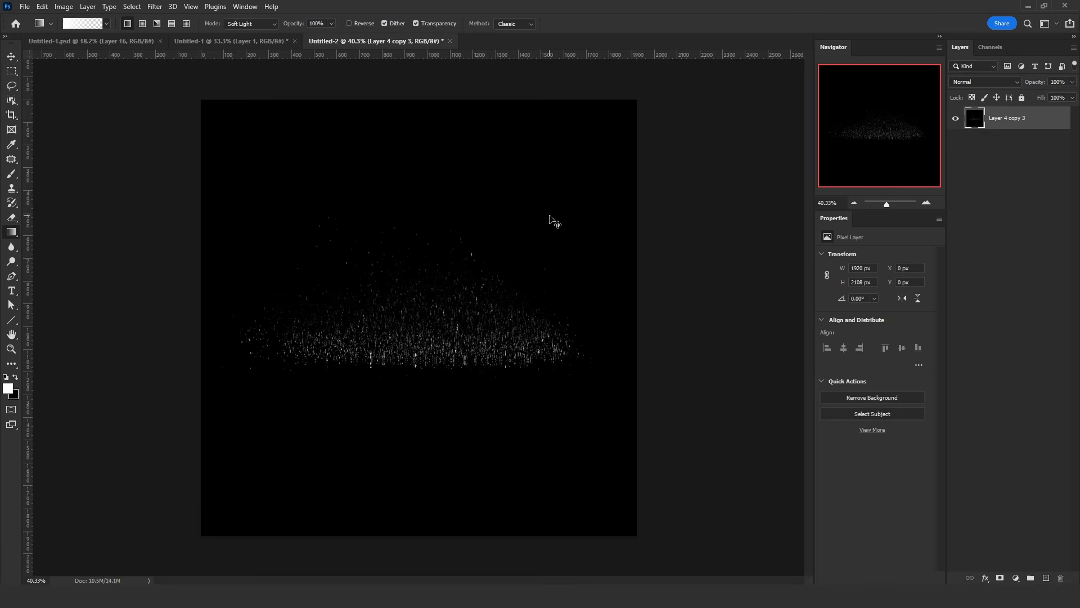
- Invert the splash to dark on white and define it as a brush preset named RD flat
key(ctrl+i)
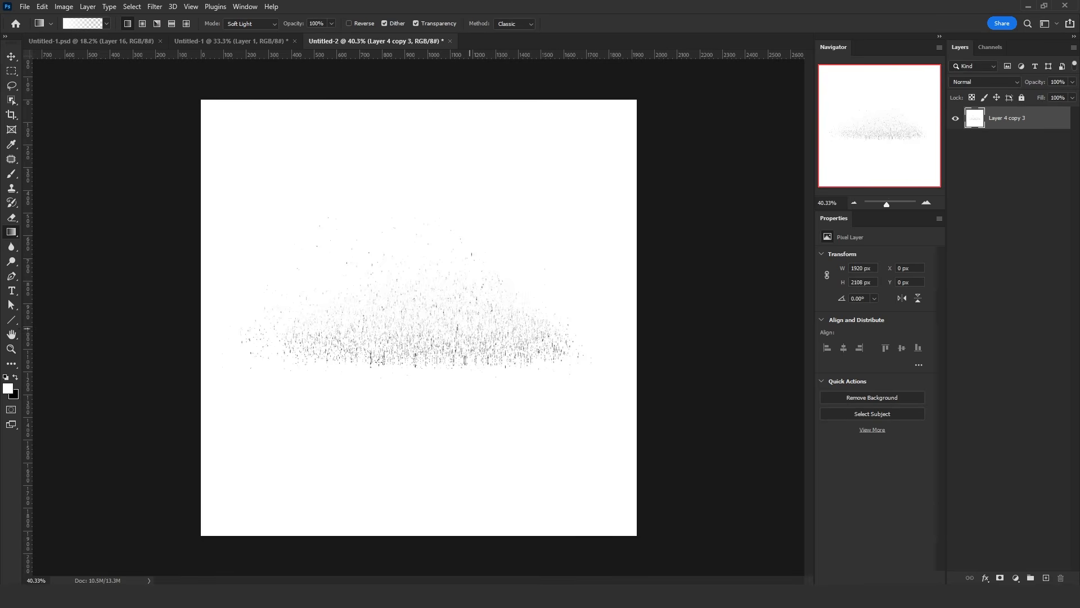
click(43, 7)
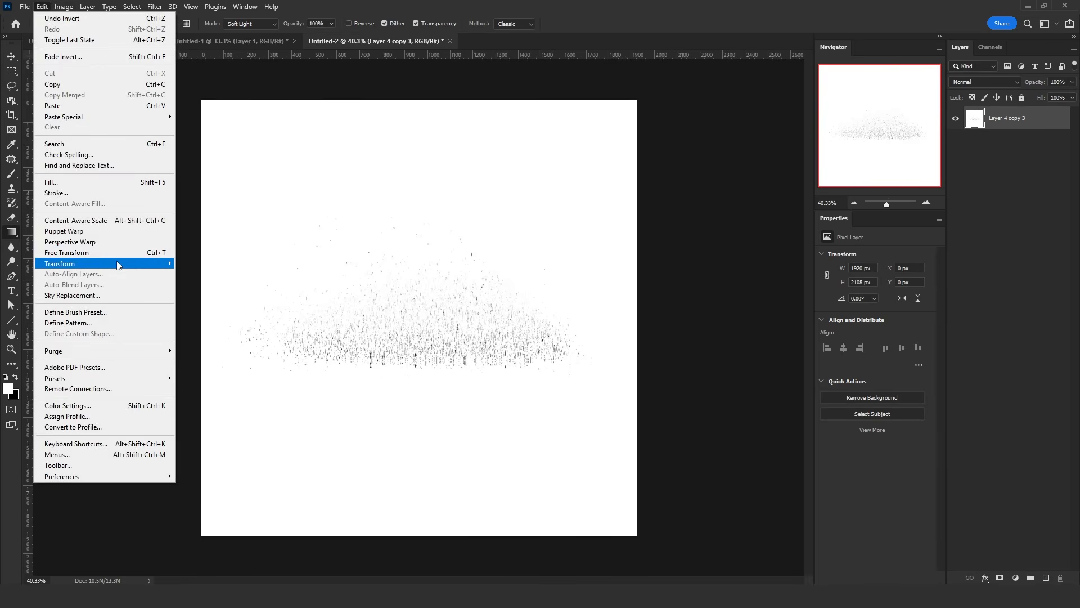
click(112, 312)
text(D)
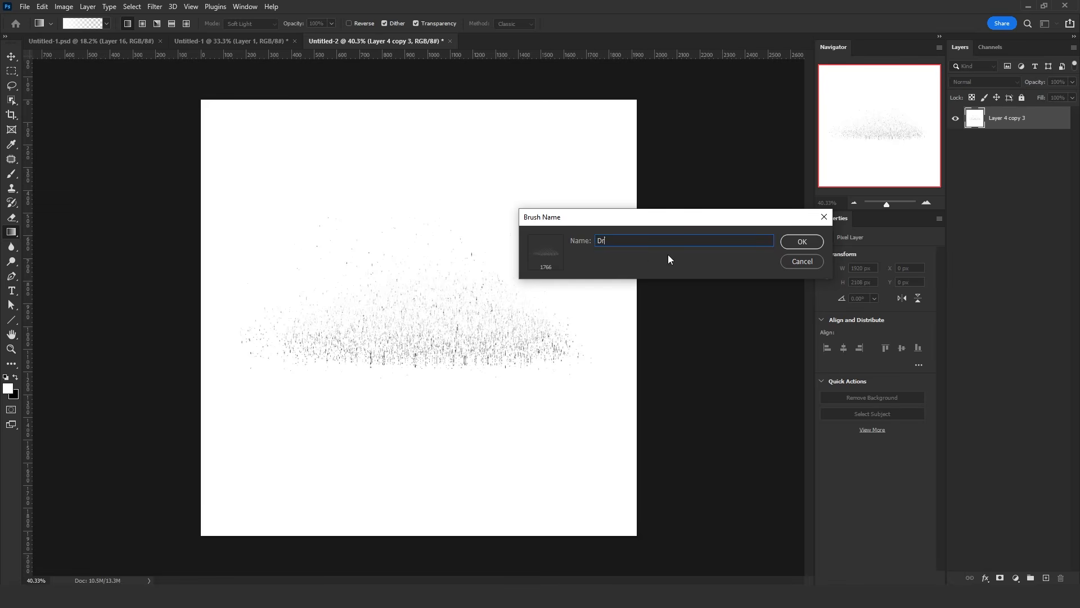
key(BackSpace)
text(RD flat)
key(Return)
- On a new layer above Curves 5 in Untitled-1.psd, select the RD flat brush and resize it to 1404 px
key(b)
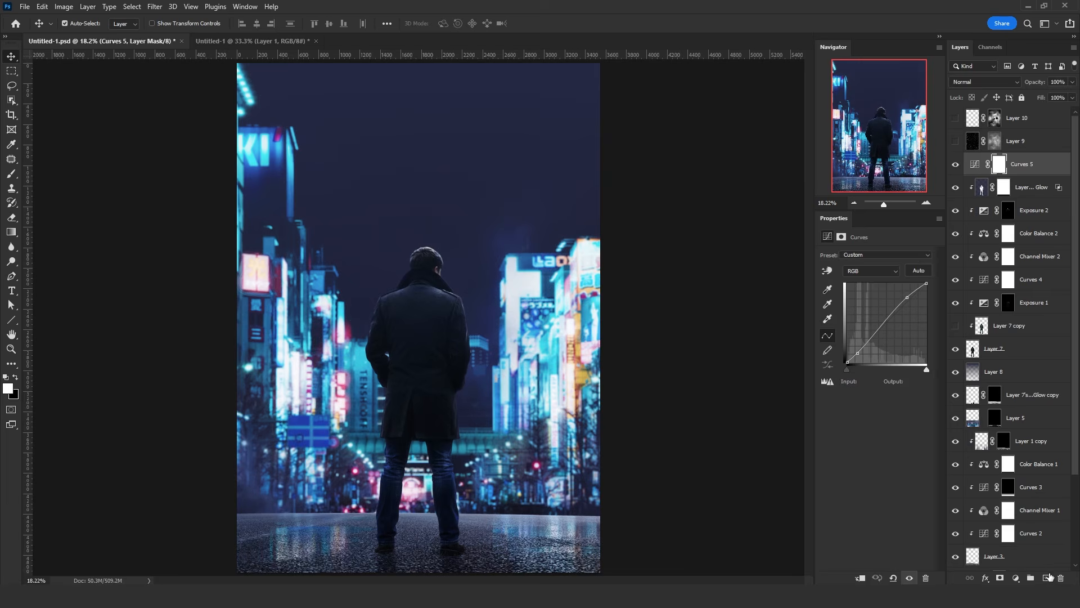
click(11, 173)
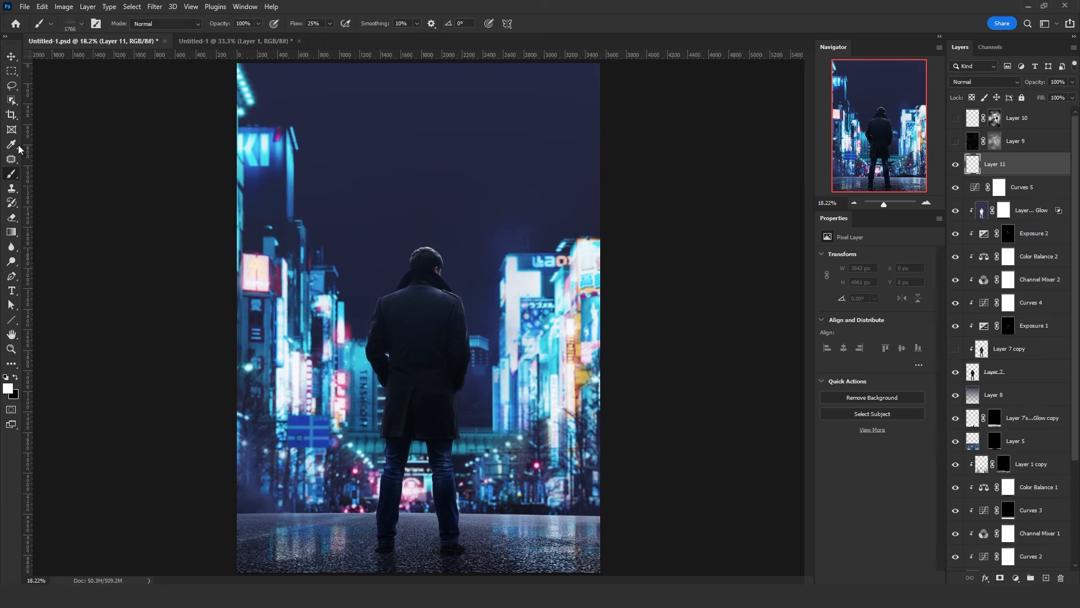
click(79, 23)
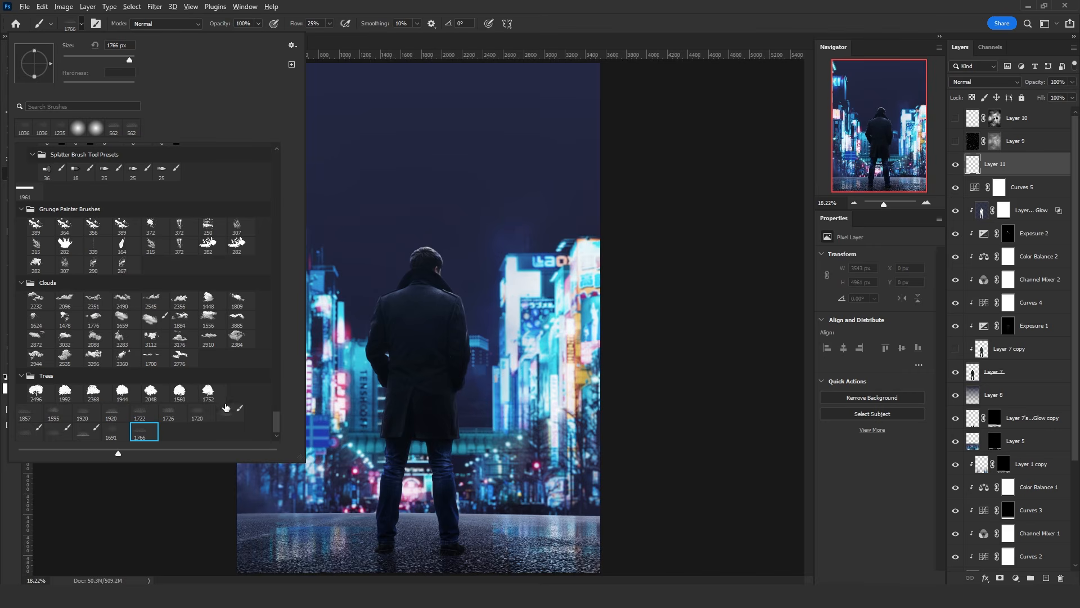
click(114, 434)
click(149, 431)
drag(449, 466, 413, 469)
mouse_move(467, 497)
mouse_down()
mouse_move(522, 497)
mouse_move(448, 500)
mouse_move(509, 511)
mouse_up()
key(ctrl+z)
- Enable Shape Dynamics for the brush with 37% size jitter, 0% minimum diameter, 3% angle jitter and 0% roundness jitter
key(F5)
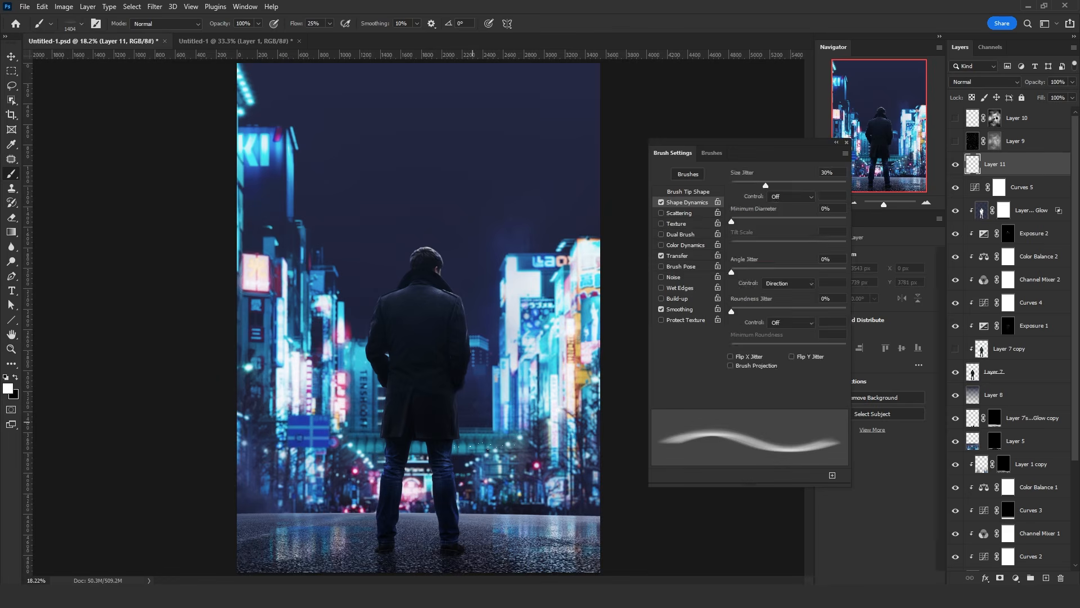
click(666, 203)
drag(740, 181, 775, 185)
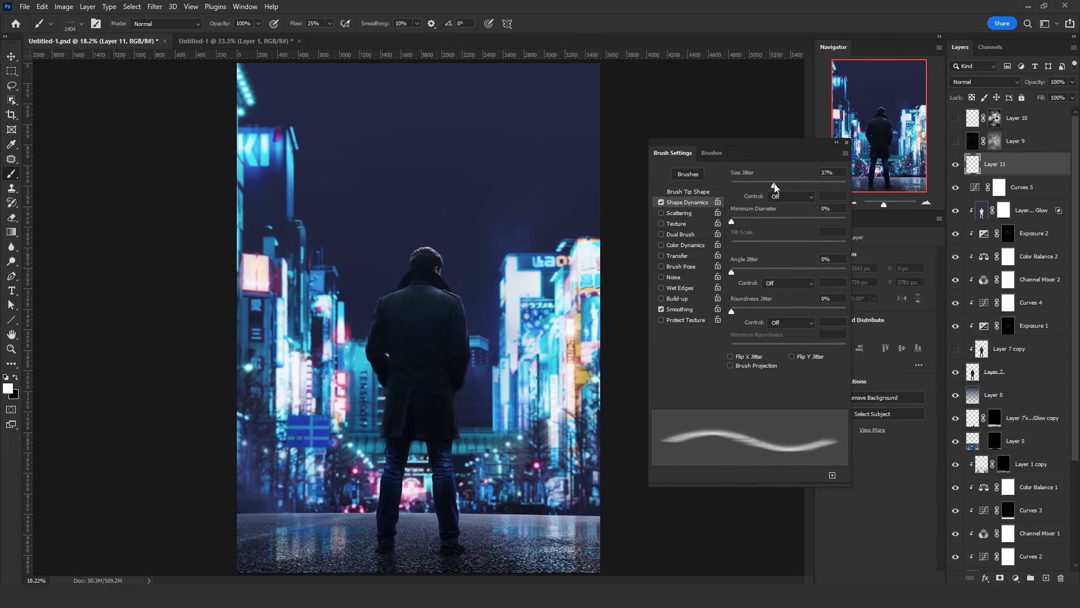
mouse_move(732, 222)
mouse_down()
mouse_move(802, 223)
mouse_move(696, 218)
mouse_up()
drag(733, 275, 737, 273)
mouse_move(734, 311)
mouse_down()
mouse_move(753, 310)
mouse_move(724, 311)
mouse_up()
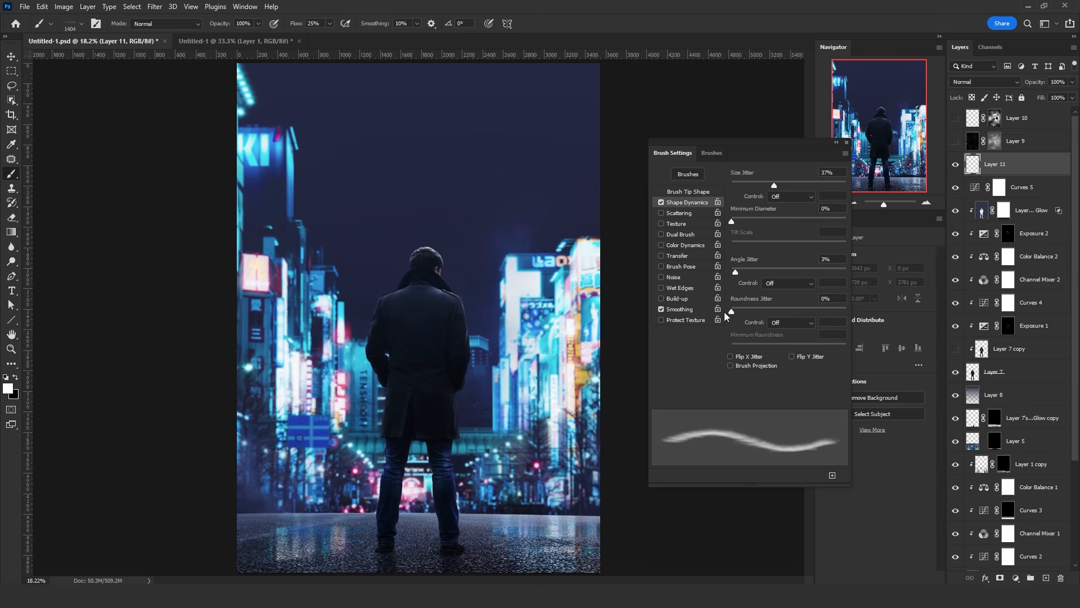
- Enable Transfer for the brush with 100% flow jitter and test it with a stroke across the street
click(683, 256)
mouse_move(483, 501)
mouse_down()
mouse_move(508, 523)
mouse_move(532, 510)
mouse_move(215, 514)
mouse_move(668, 515)
mouse_up()
key(ctrl+z)
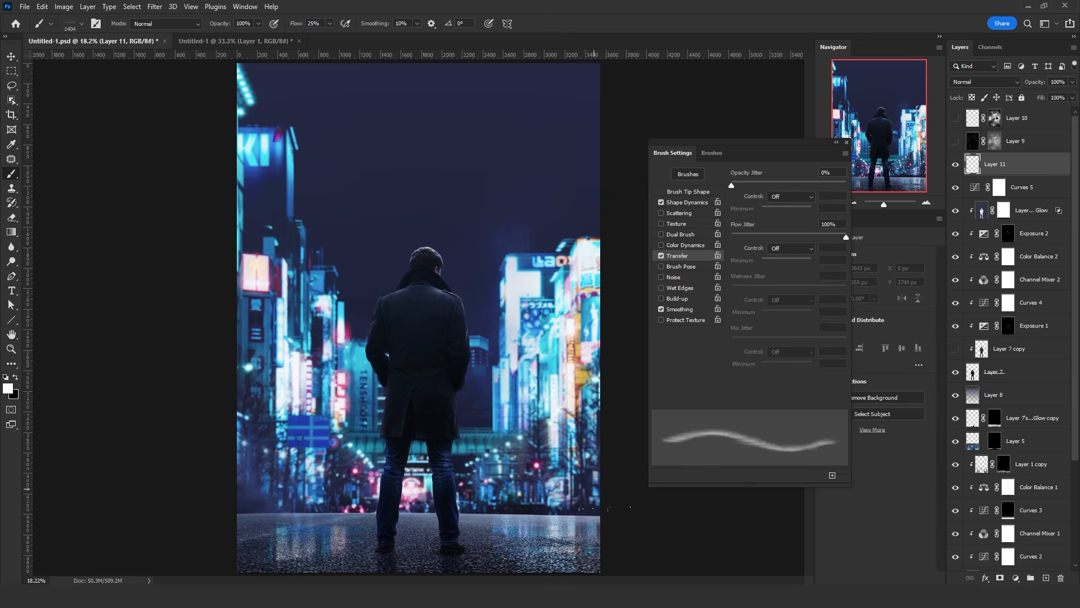
click(836, 143)
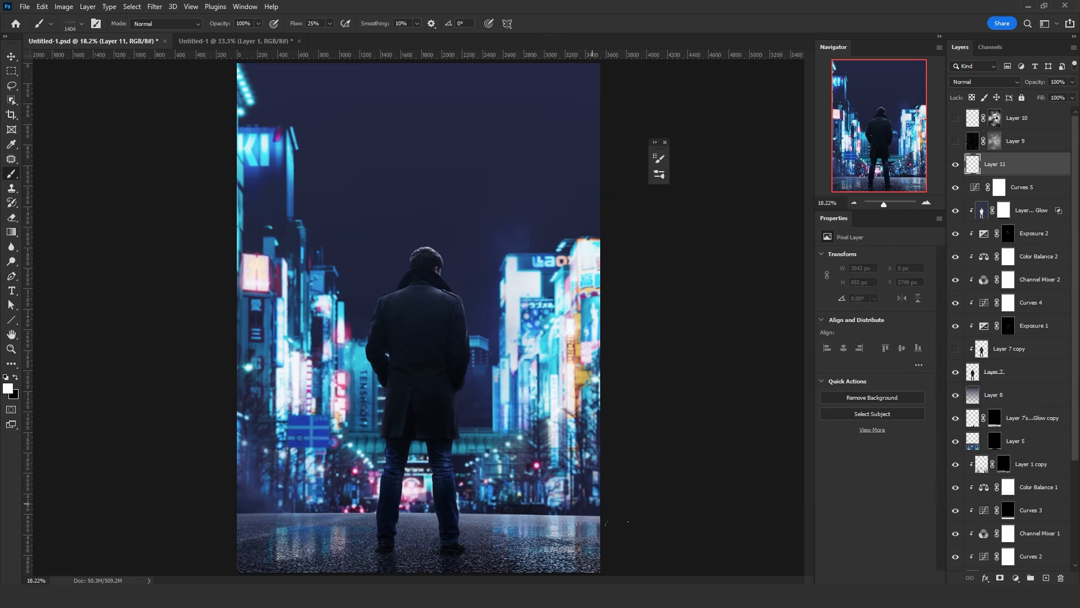
- Paint straight splash strokes across the full width of the street's horizon on Layer 11, reducing the brush to 537 px
shift+click(238, 494)
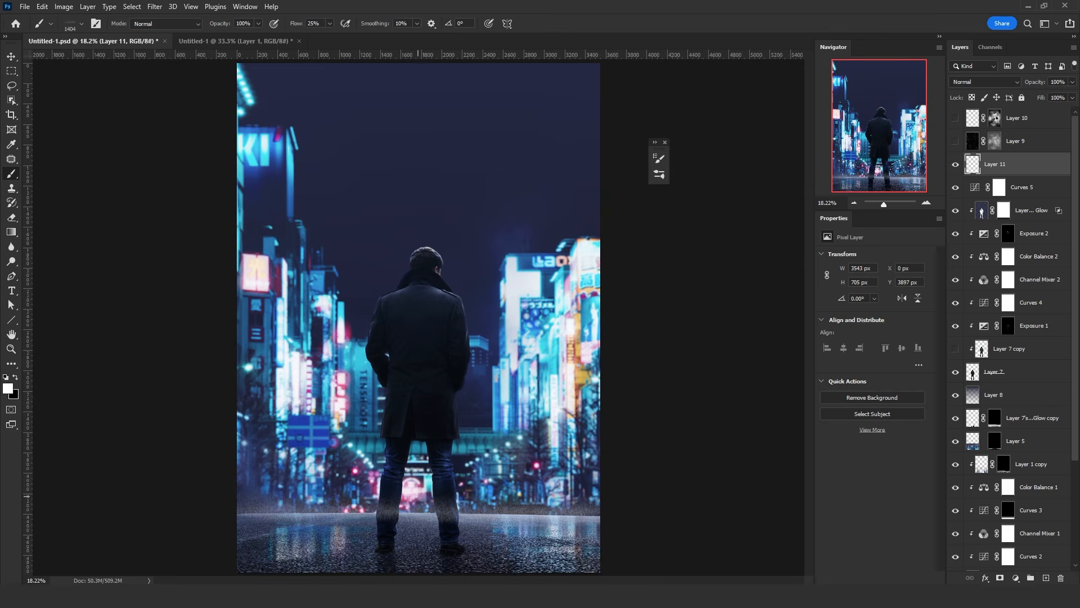
drag(442, 499, 404, 499)
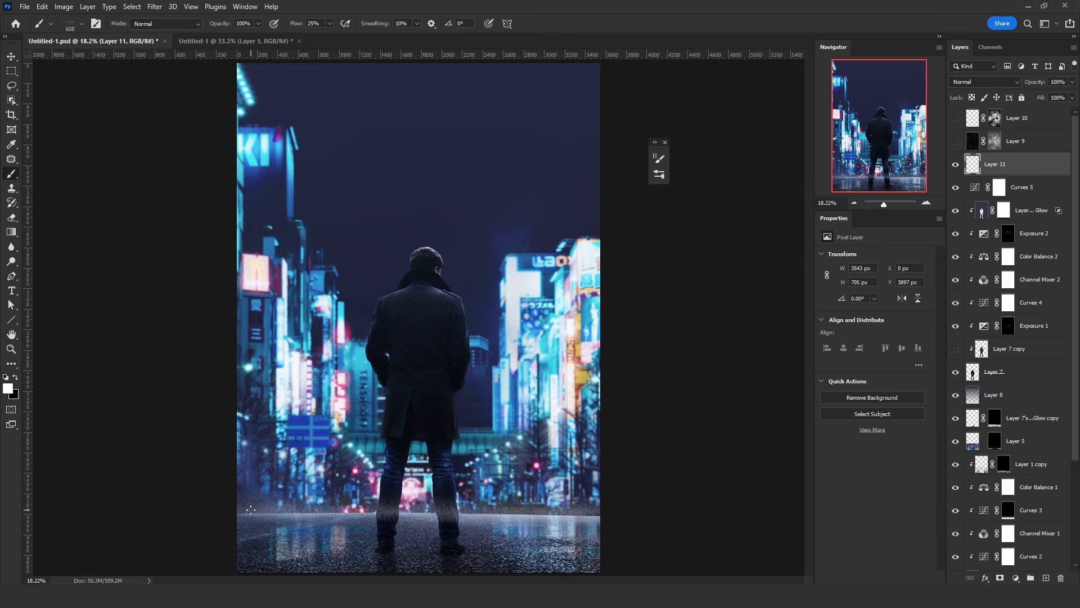
shift+click(599, 512)
key(ctrl+z)
shift+click(599, 513)
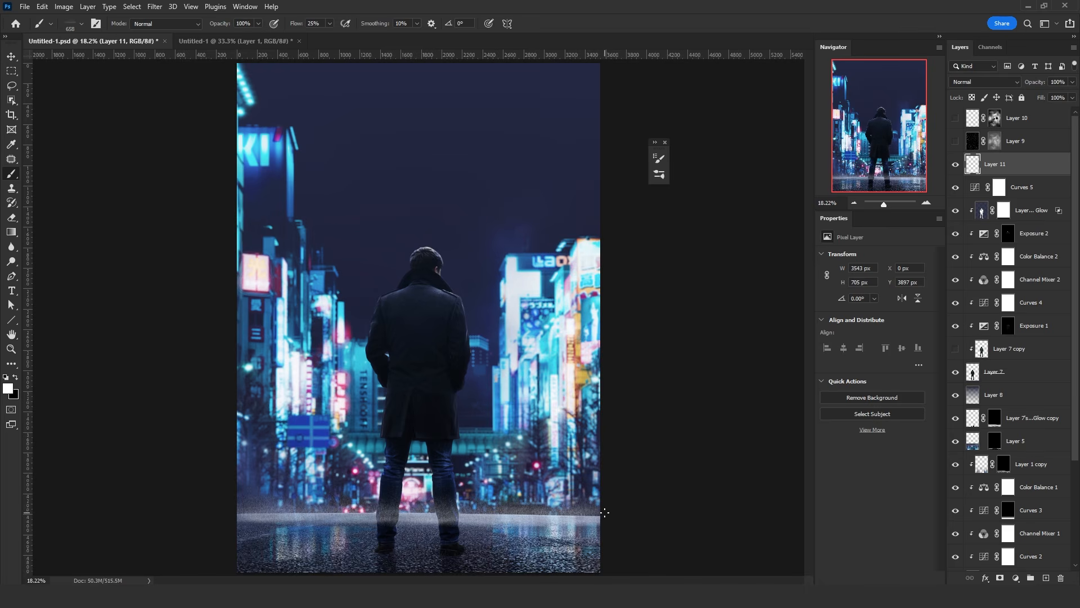
key(ctrl+z)
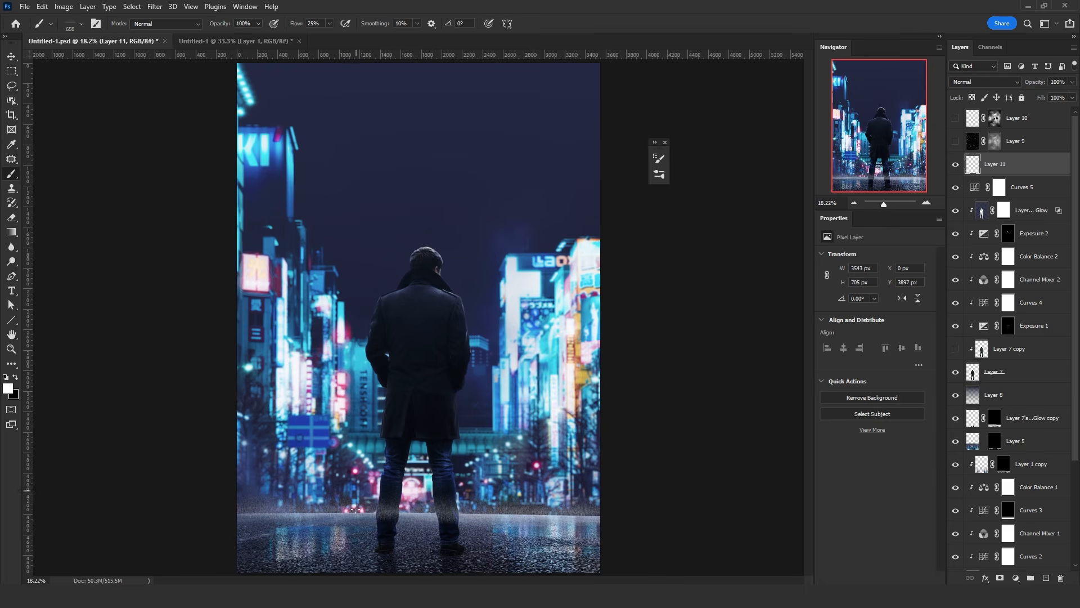
shift+click(602, 513)
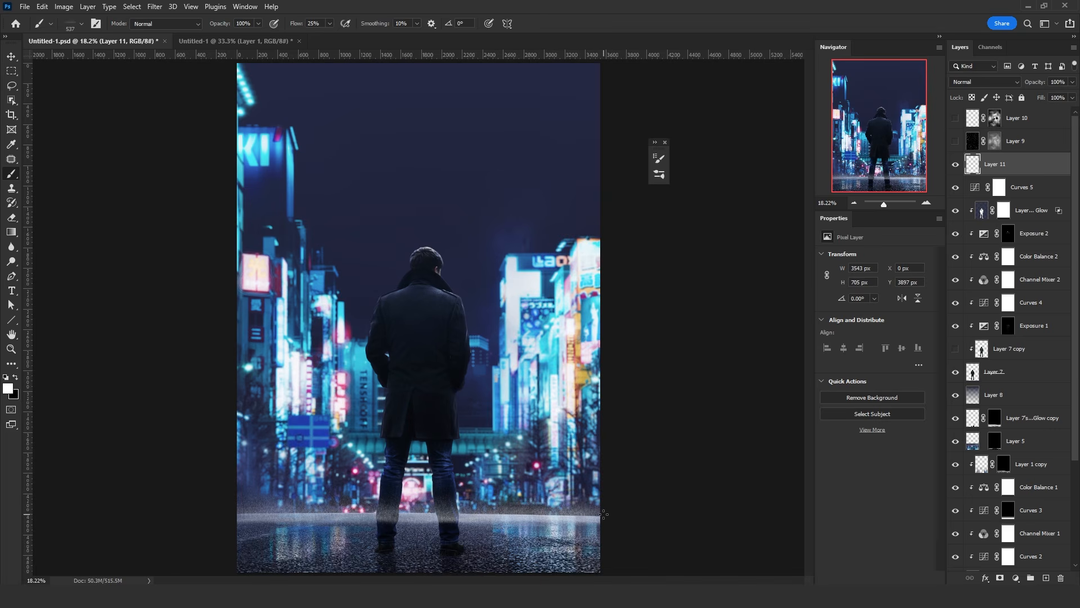
shift+click(205, 512)
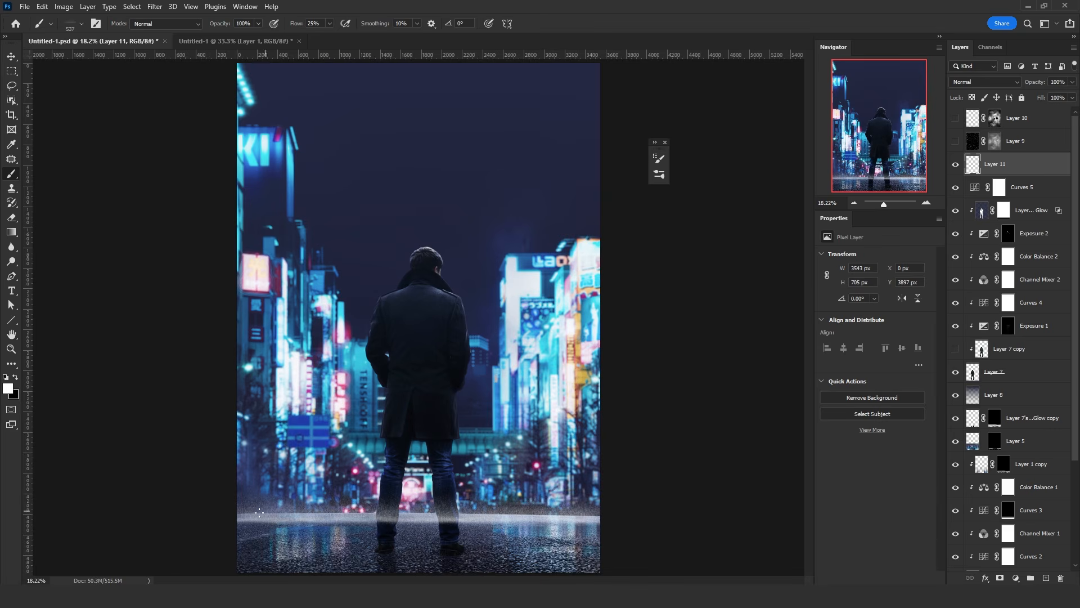
- Raise the splash on Layer 11 to Y 3829 px and place the layer between Layer 7 and Layer 8
key(ctrl+t)
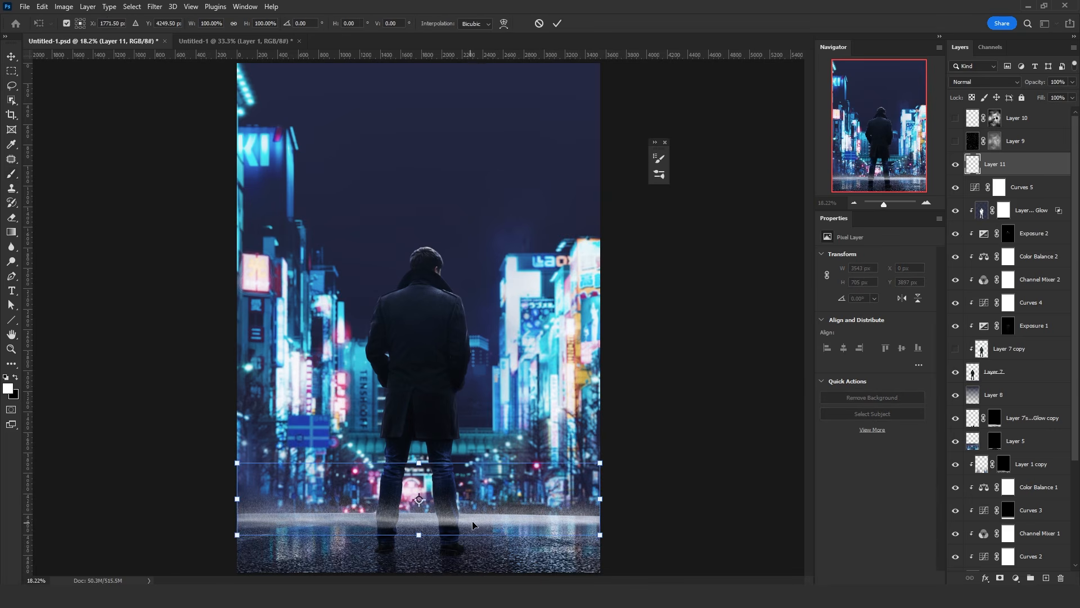
key(Return)
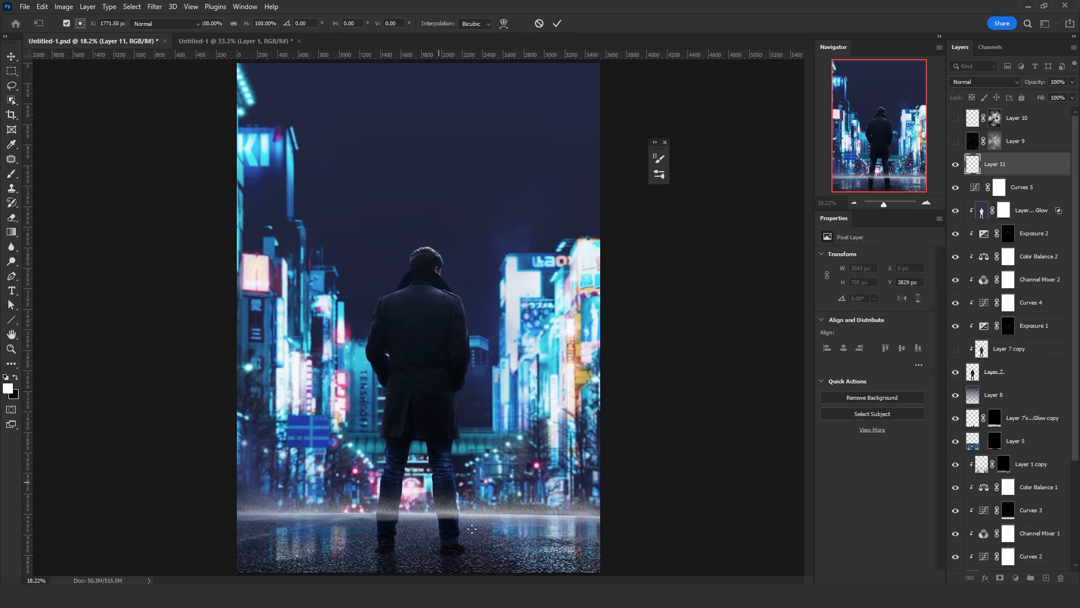
key(b)
drag(1021, 164, 1013, 384)
scroll(477, 496, up, 1)
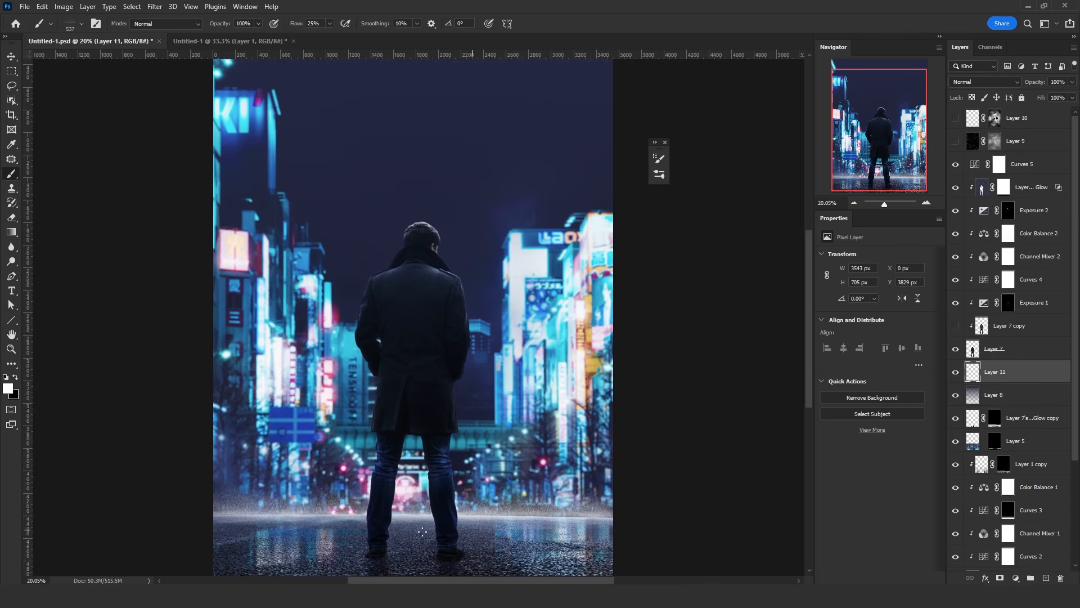
scroll(422, 531, up, 10)
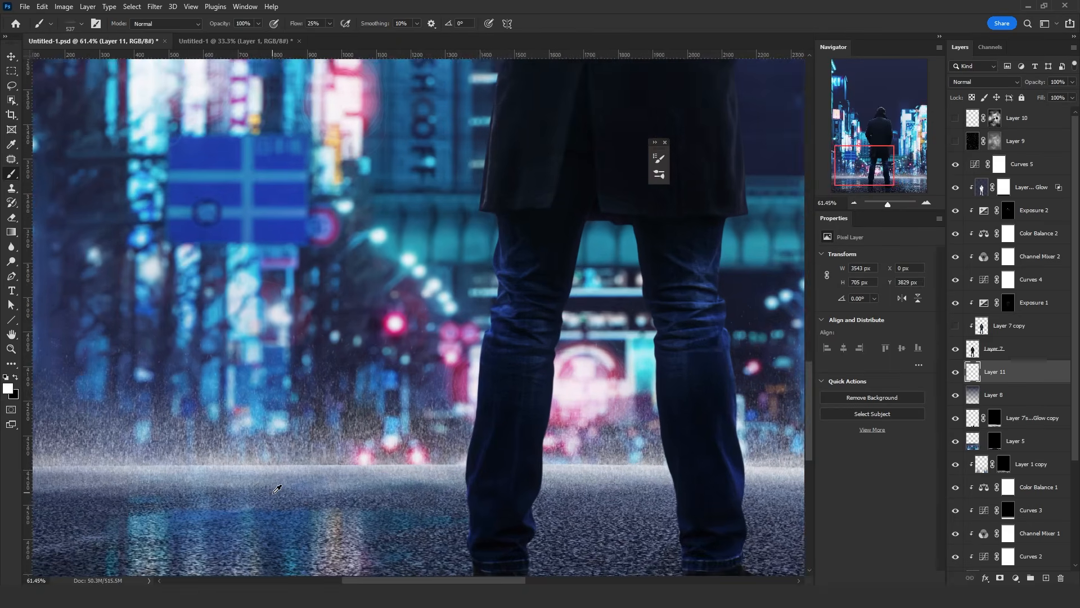
scroll(277, 489, down, 10)
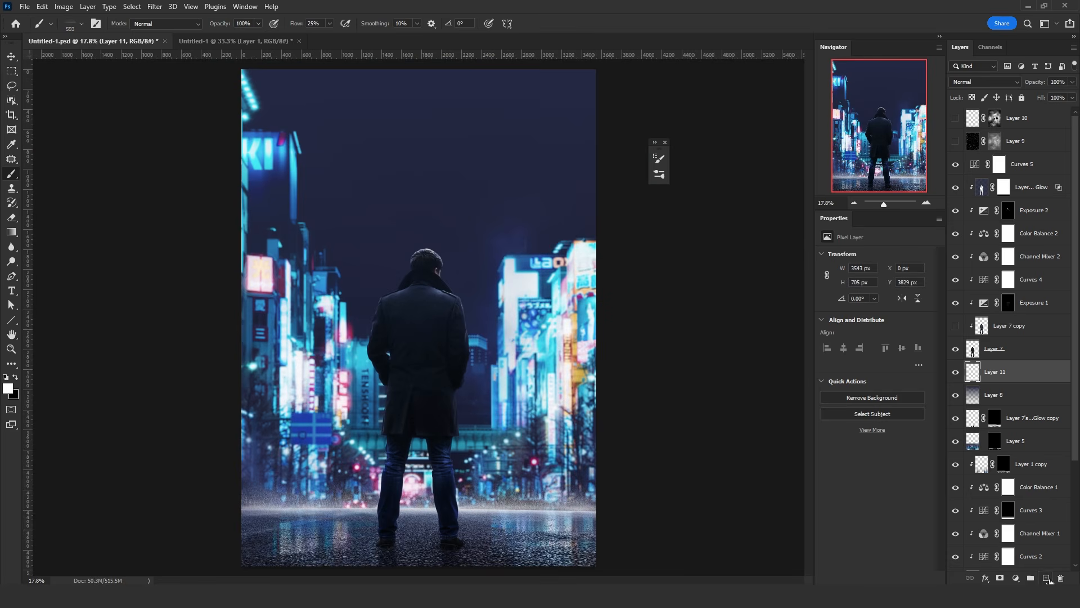
- Add a new layer above Layer 11 and paint a straight splash stroke along the street's horizon
click(1048, 579)
drag(243, 499, 244, 504)
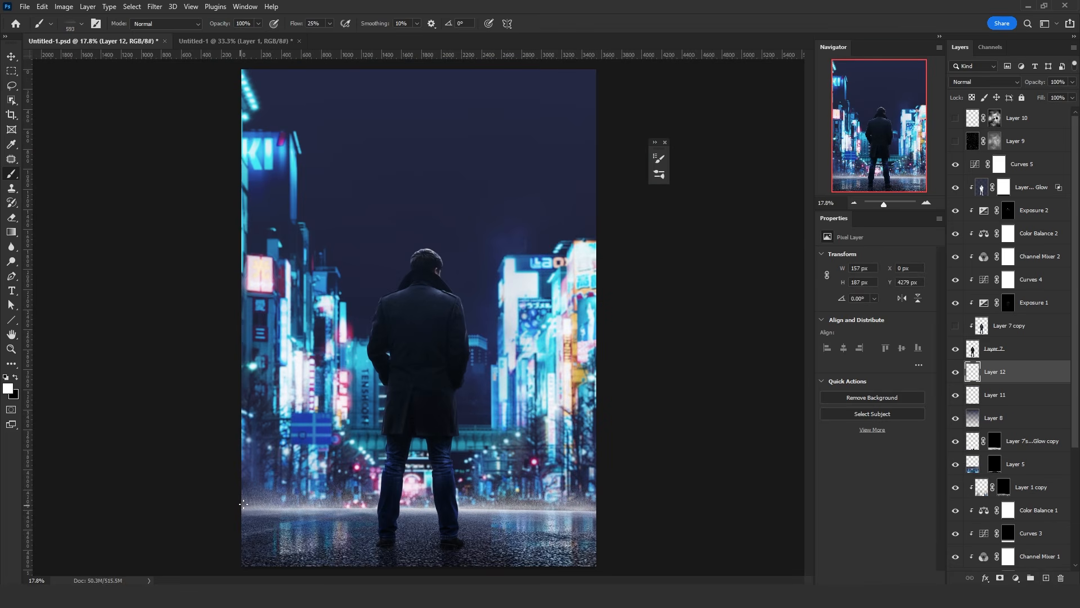
shift+click(636, 505)
- Flatten and slightly widen the Layer 12 splash to about 3594 by 163 px so it hugs the horizon
key(ctrl+t)
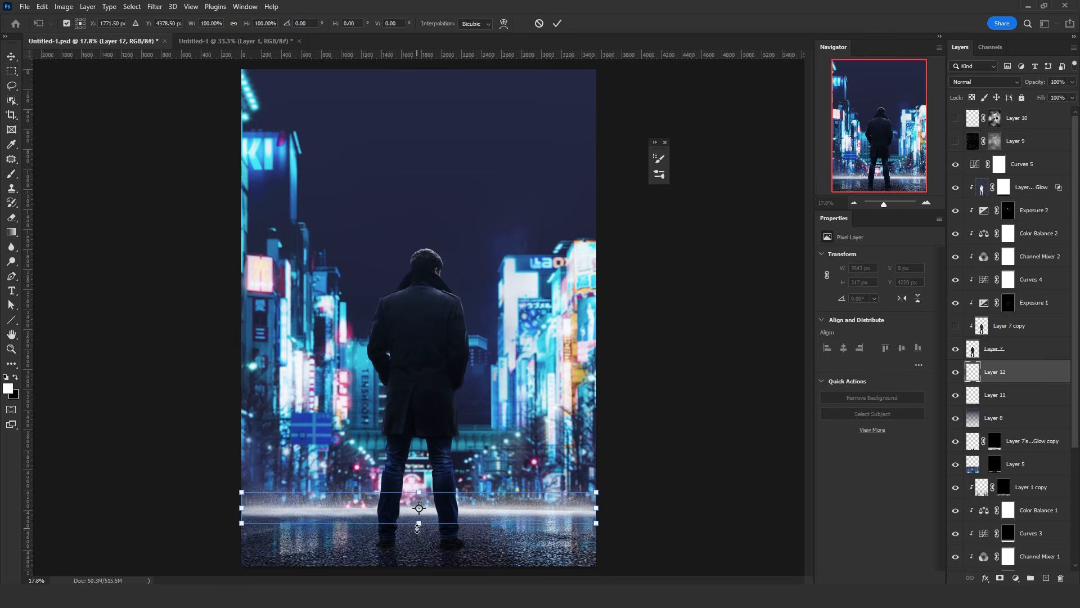
drag(416, 527, 428, 497)
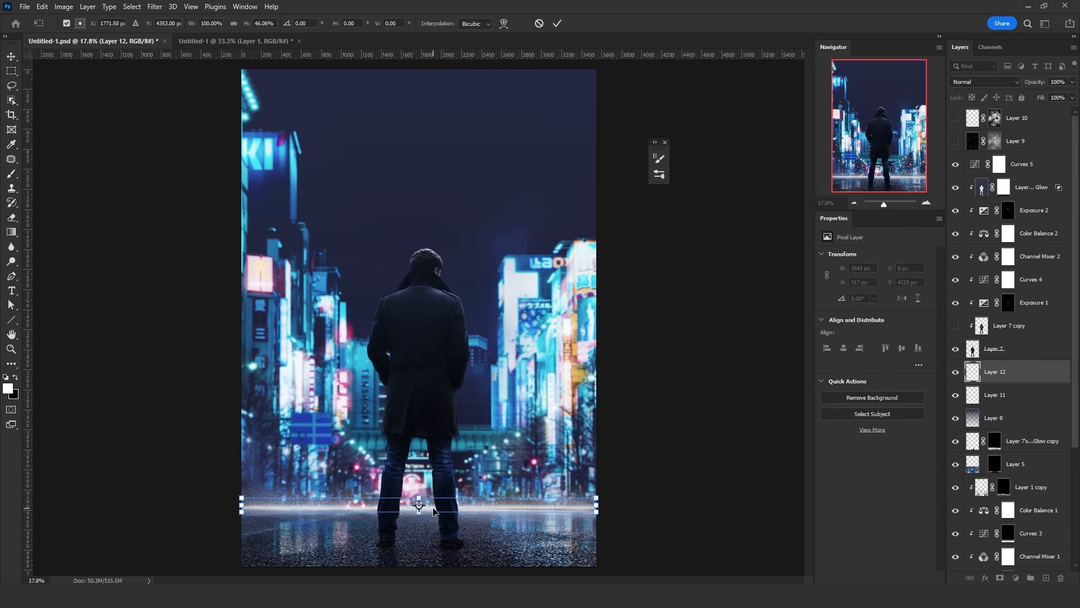
key(Return)
key(ctrl+t)
drag(598, 507, 601, 507)
key(Return)
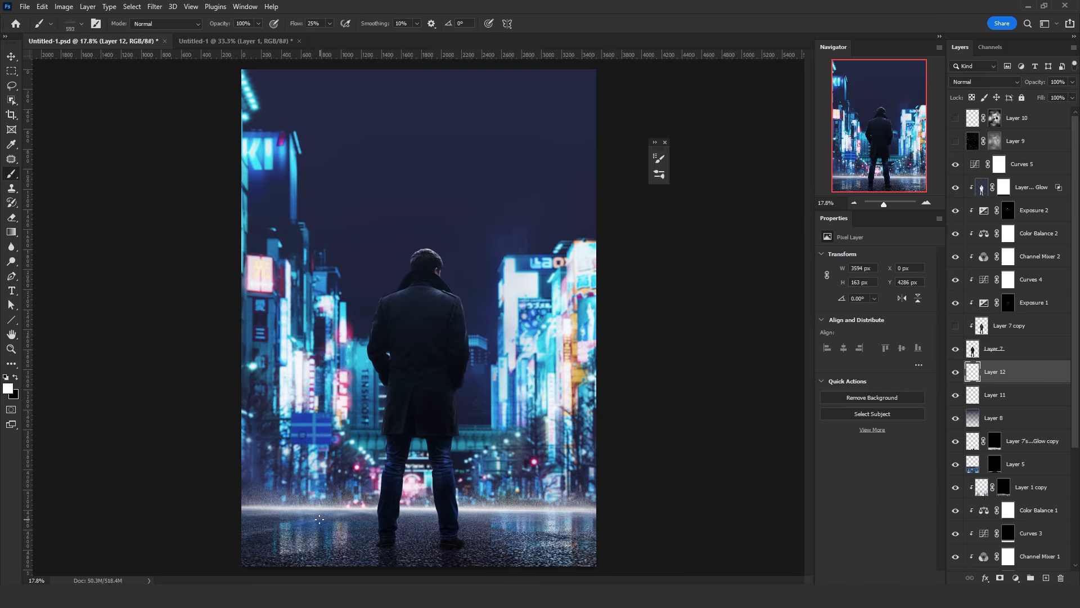
- Merge Layer 12 with Layer 11 and apply the Blur filter to the merged splash
scroll(320, 518, up, 4)
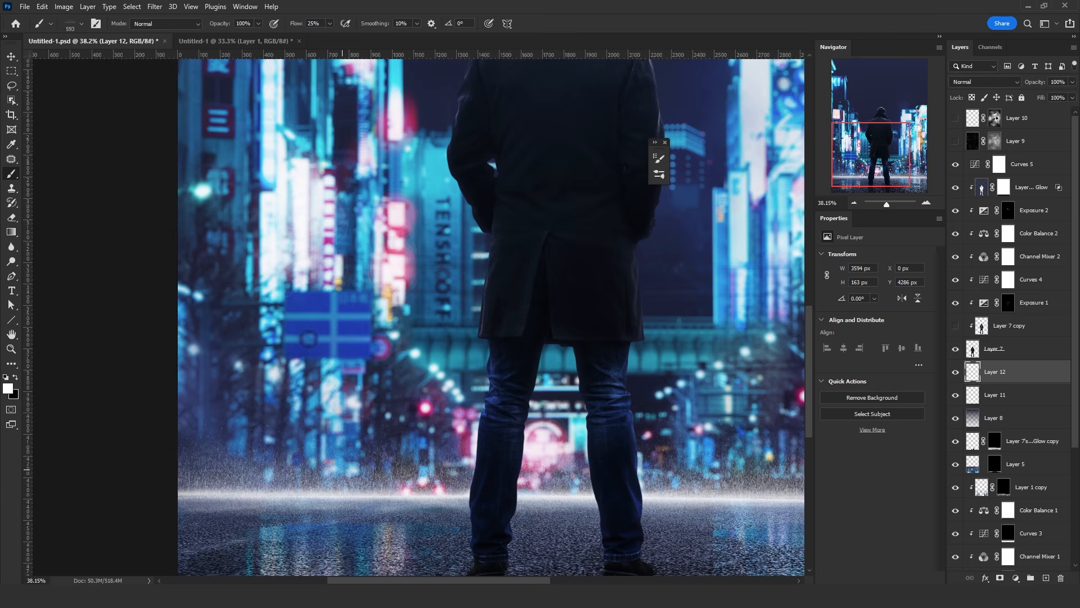
scroll(339, 478, up, 2)
shift+click(998, 394)
key(ctrl+e)
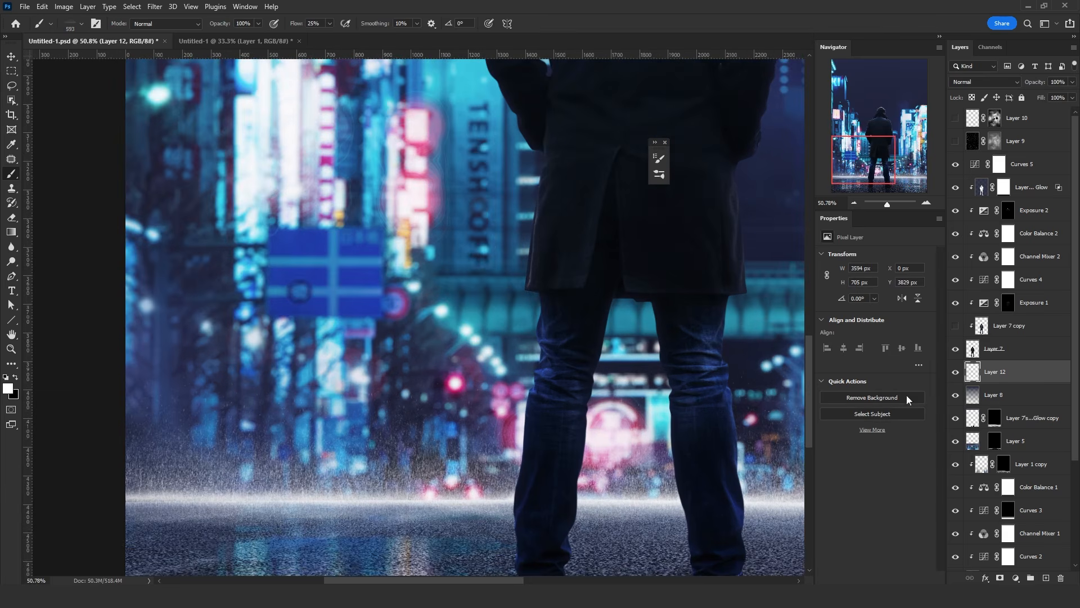
click(156, 6)
mouse_move(226, 147)
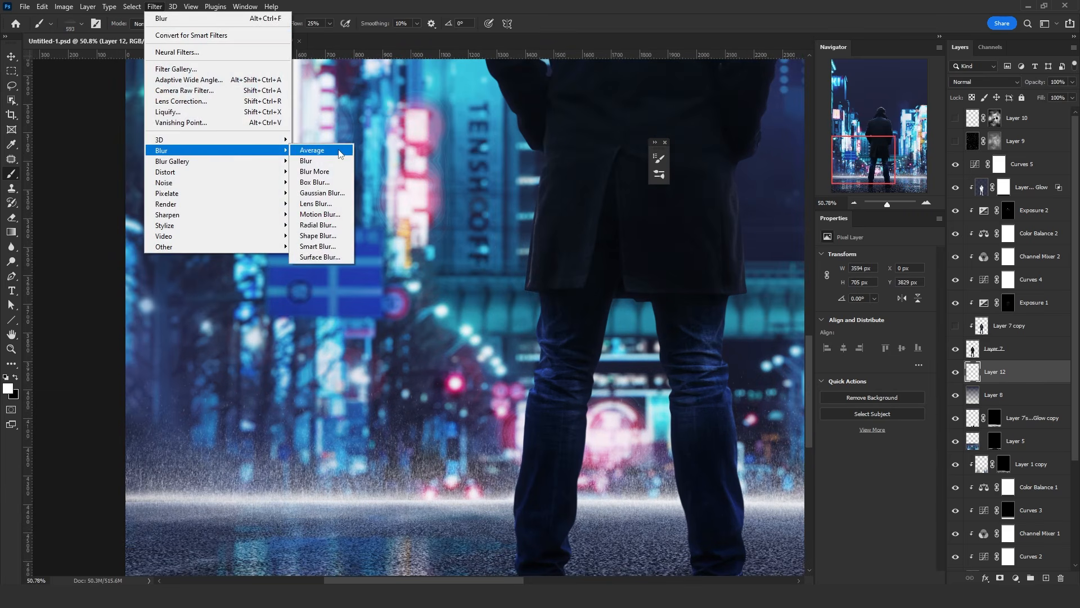
click(336, 162)
- Load Layer 12's pixels as a selection and turn it into a layer mask on that layer
scroll(381, 477, up, 2)
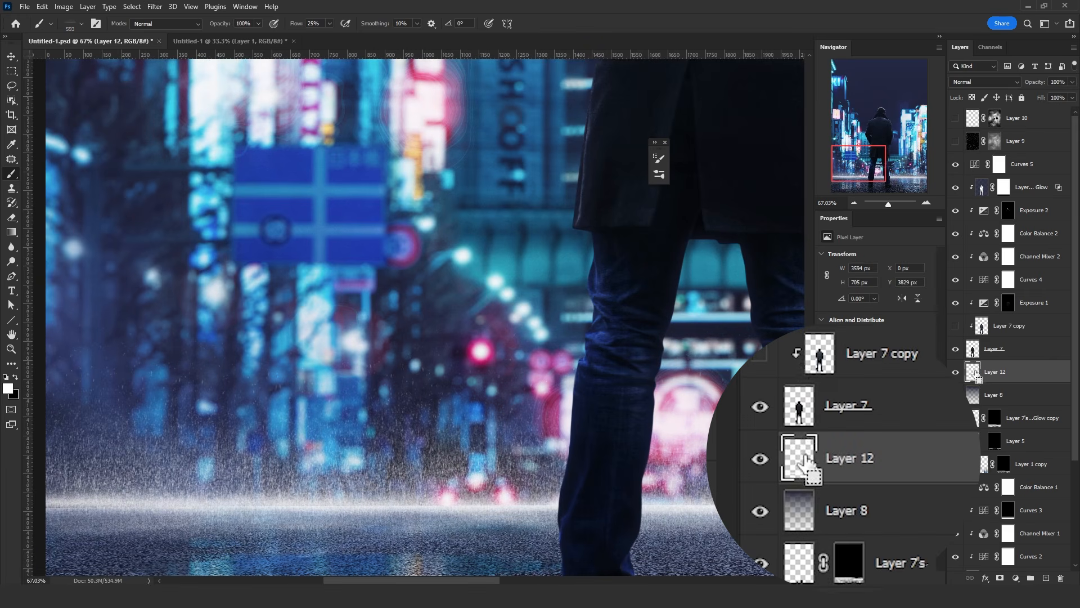
ctrl+click(972, 371)
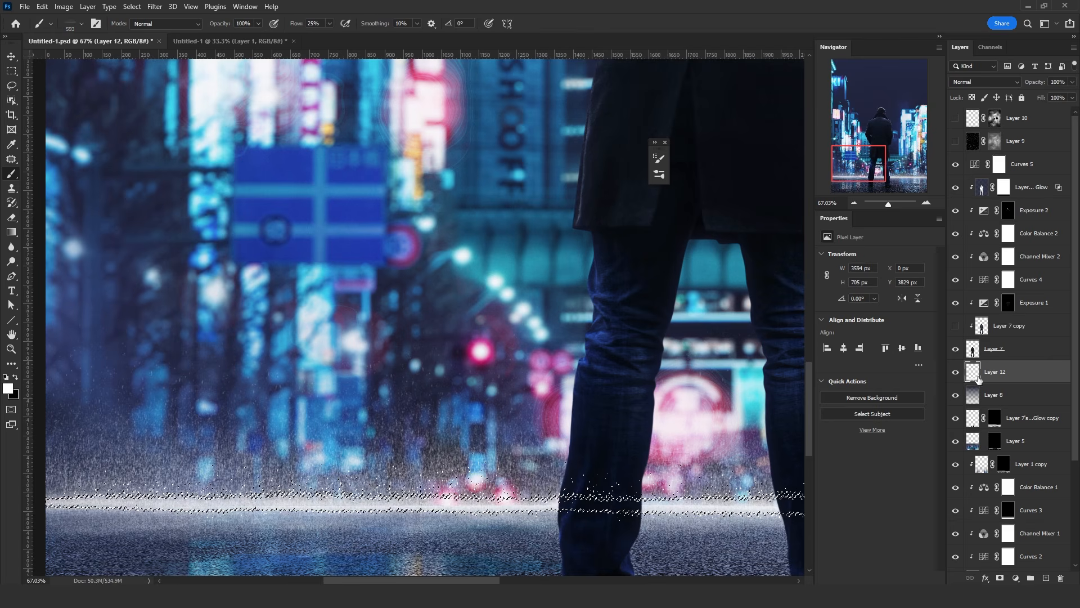
click(1000, 580)
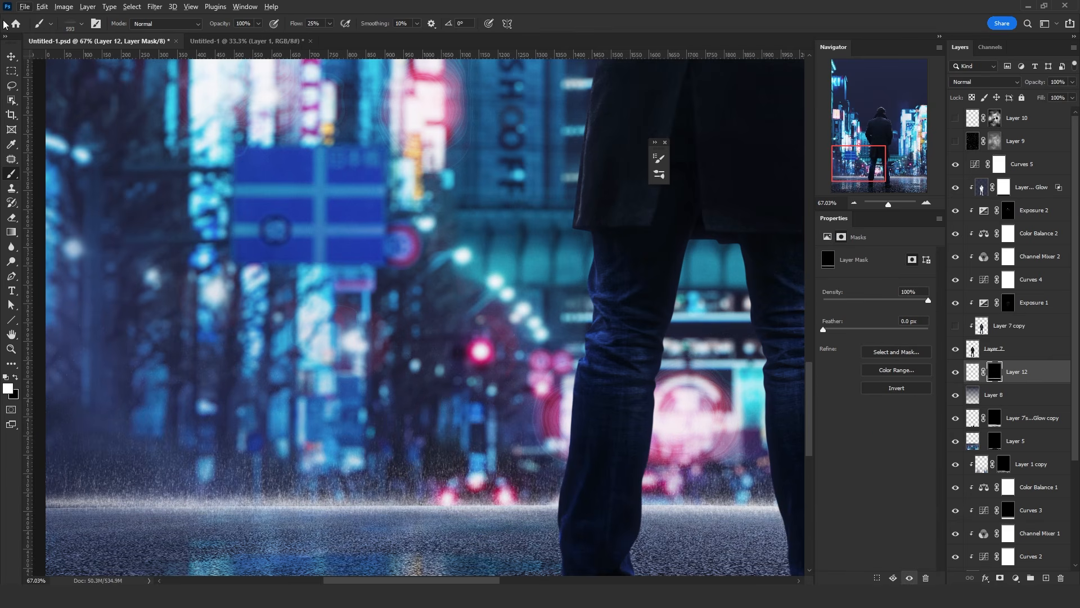
- Adjust Layer 12's mask with Levels, raising the black input level to 49 and leaving the white input at 255
key(v)
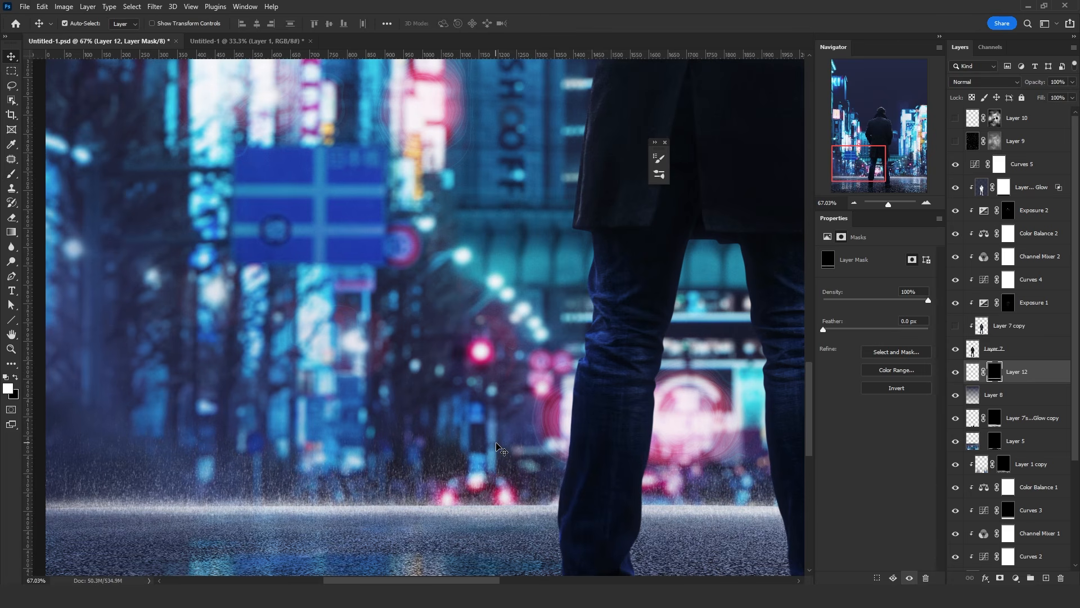
key(ctrl+l)
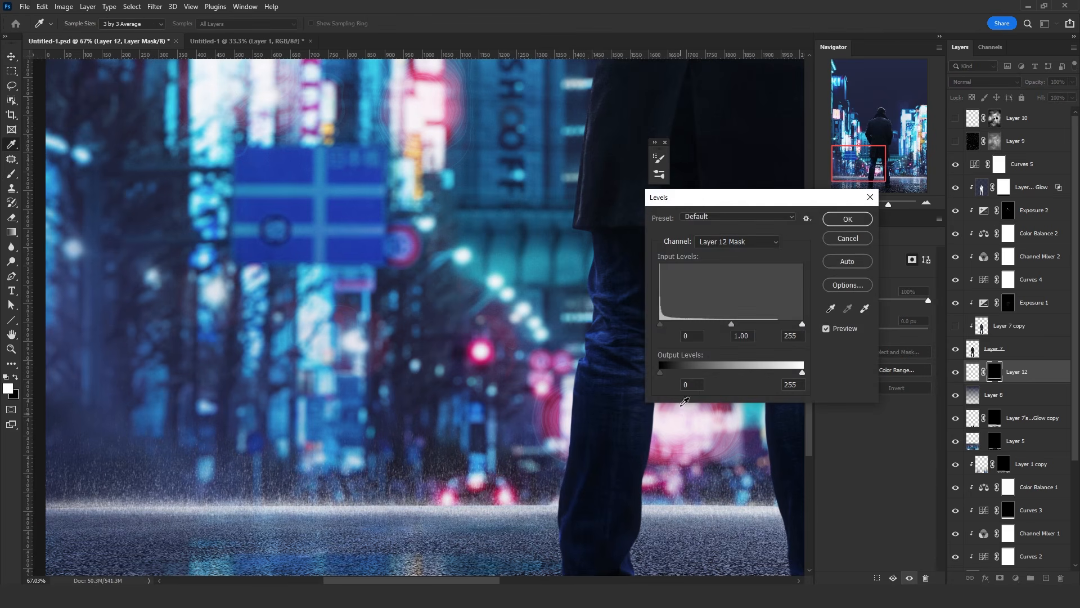
drag(803, 324, 731, 325)
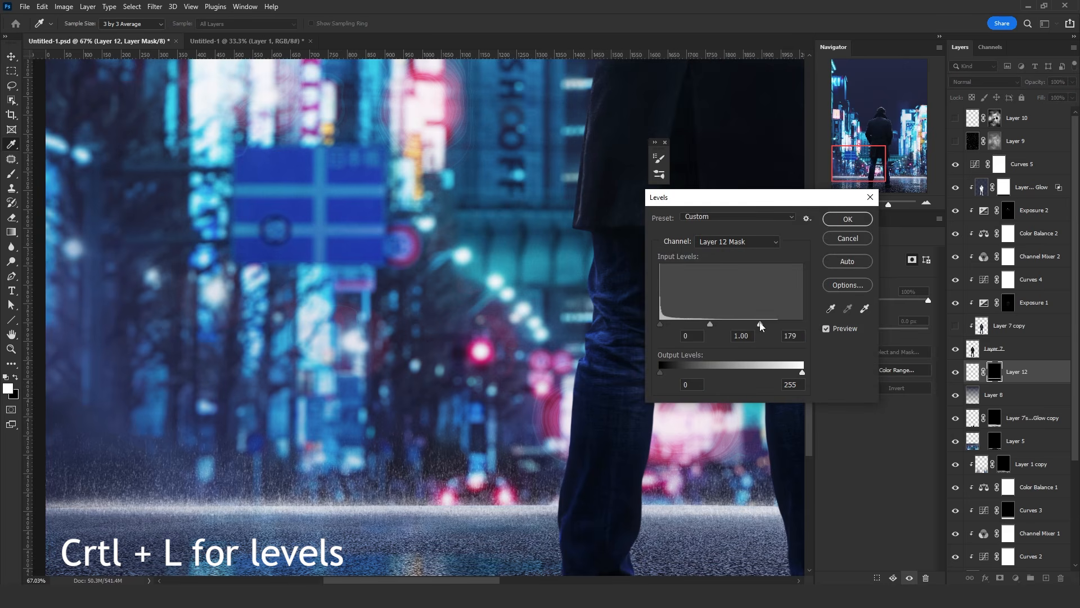
drag(740, 325, 832, 319)
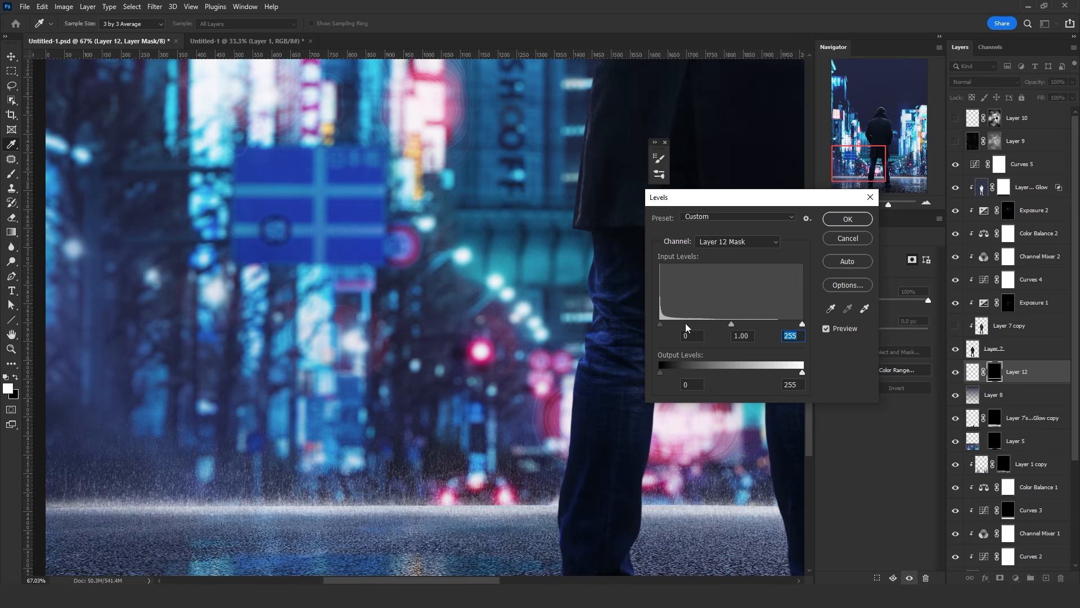
drag(679, 321, 689, 322)
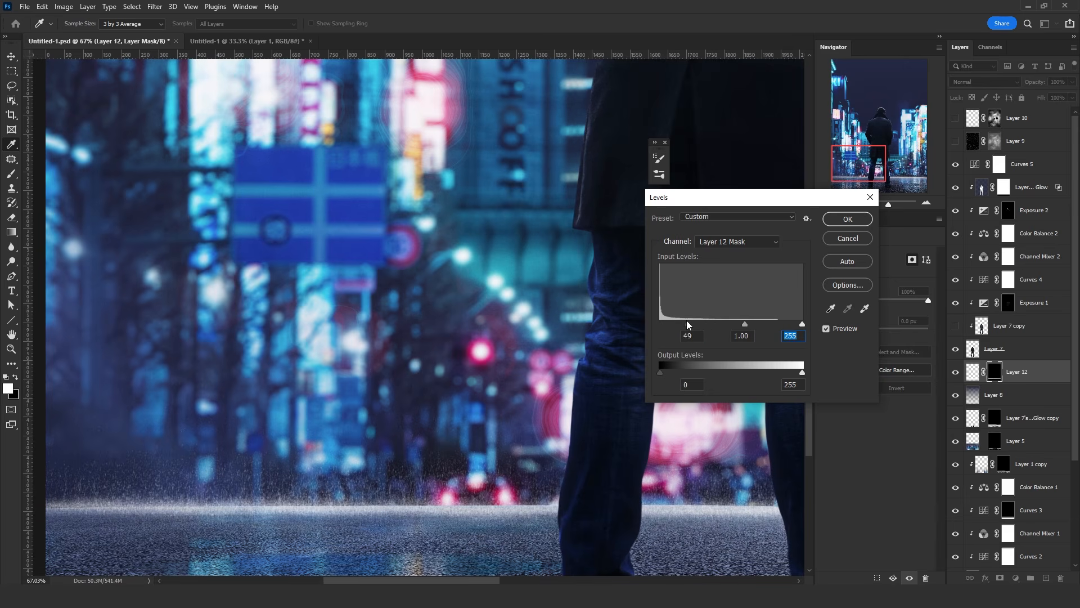
click(847, 218)
scroll(327, 340, down, 2)
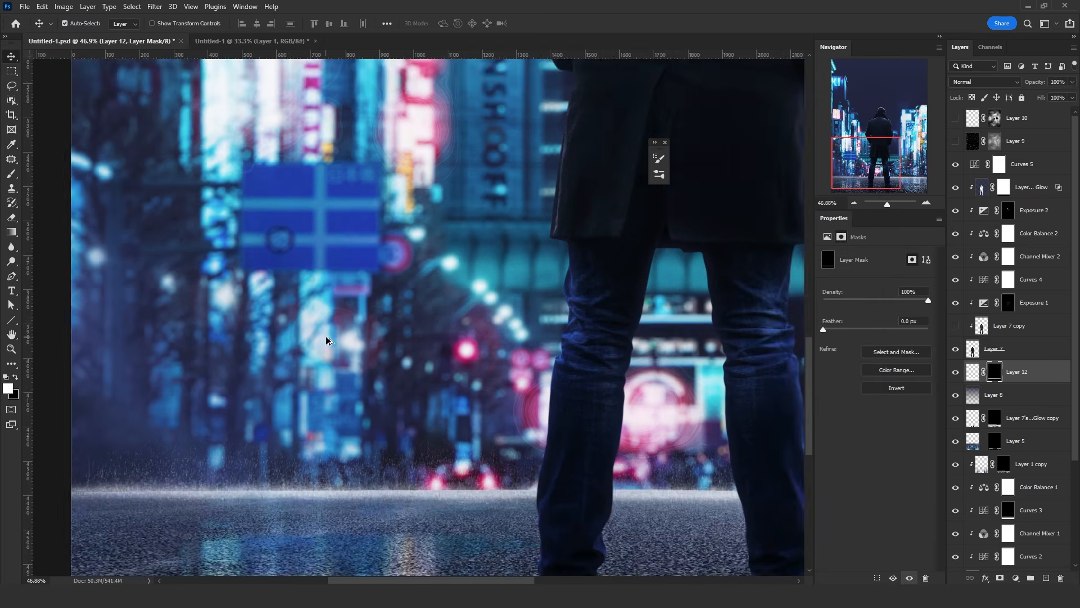
scroll(327, 340, down, 5)
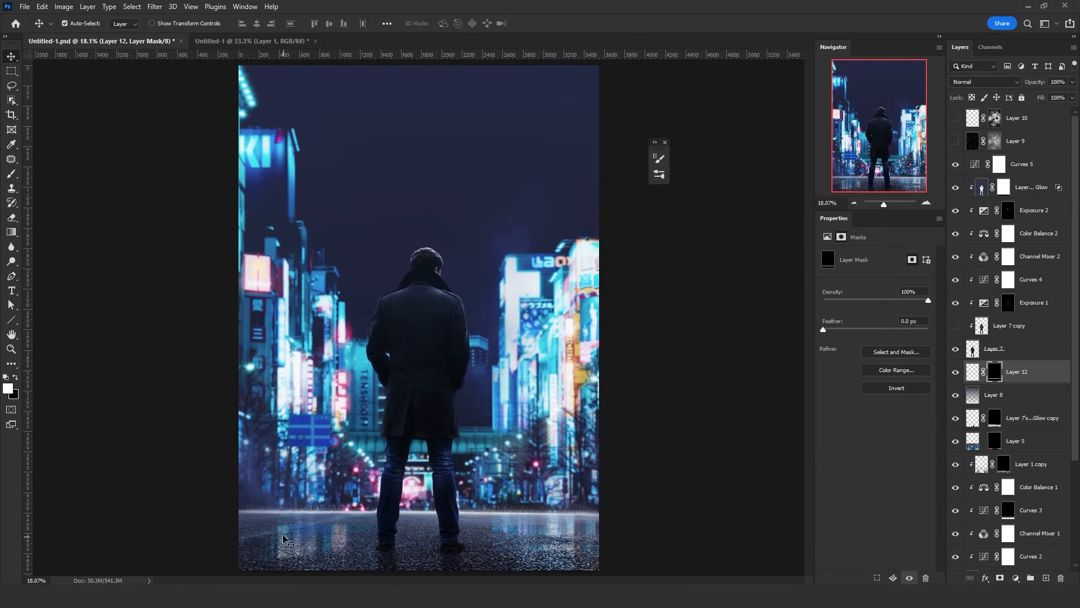
- Add a new layer above Layer 13, choose the 1766 px splash brush and undo a test stroke
click(1046, 578)
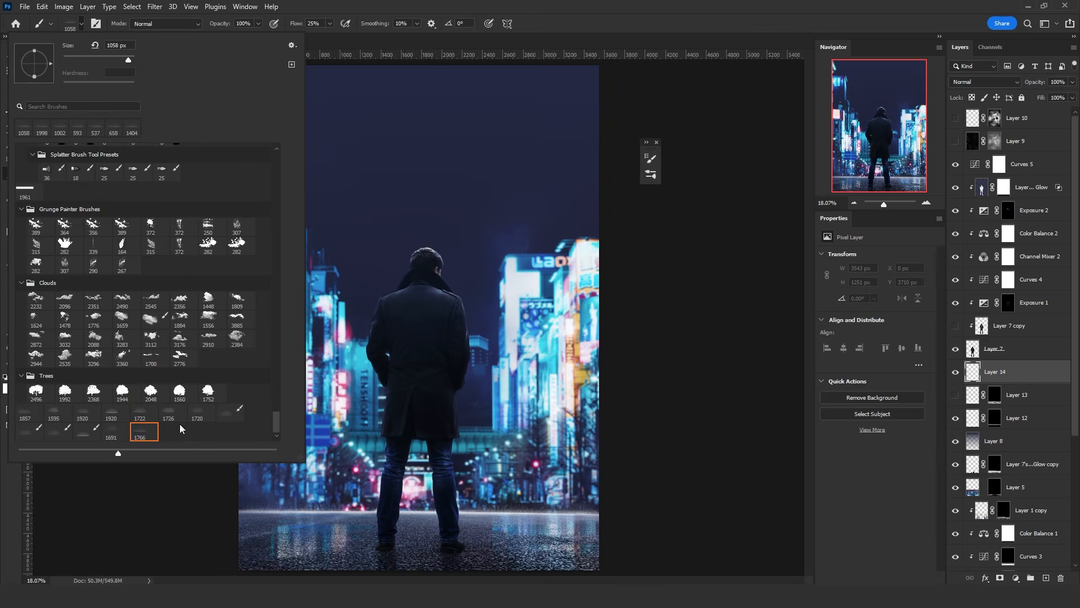
double_click(135, 433)
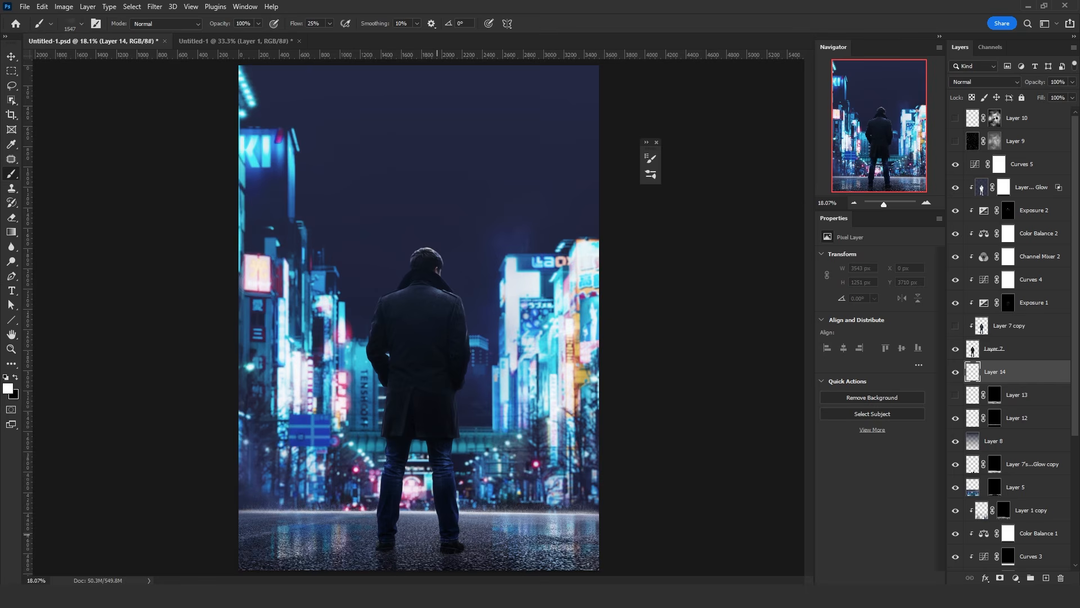
mouse_move(149, 529)
mouse_down()
mouse_move(574, 539)
mouse_move(247, 545)
mouse_up()
key(ctrl+z)
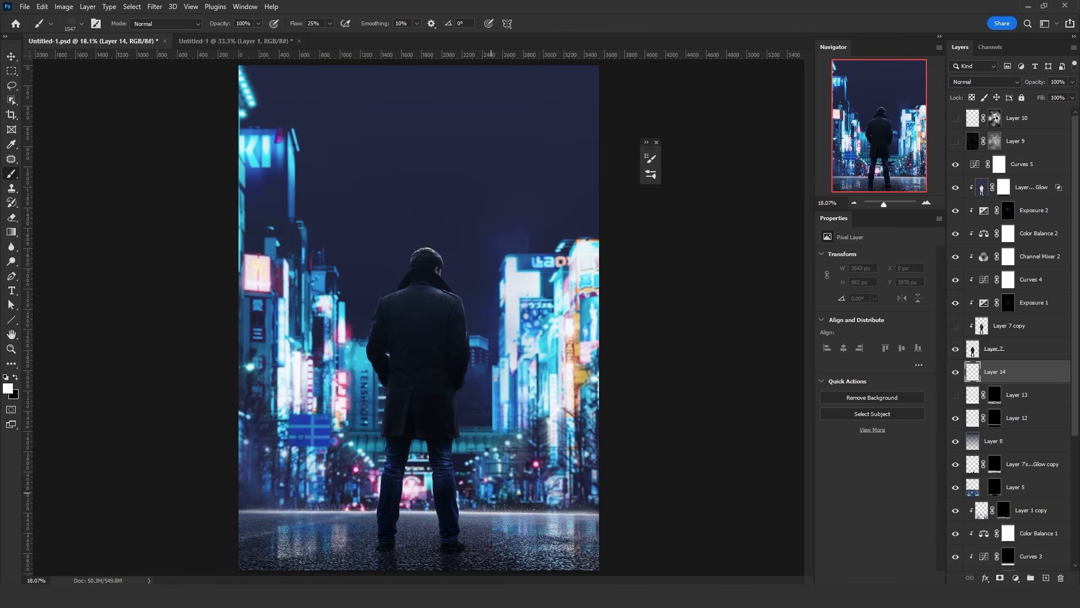
- Set the brush dynamics to about 27% size jitter, Flip X Jitter, 100% flow jitter and slight scattering
key(F5)
click(477, 203)
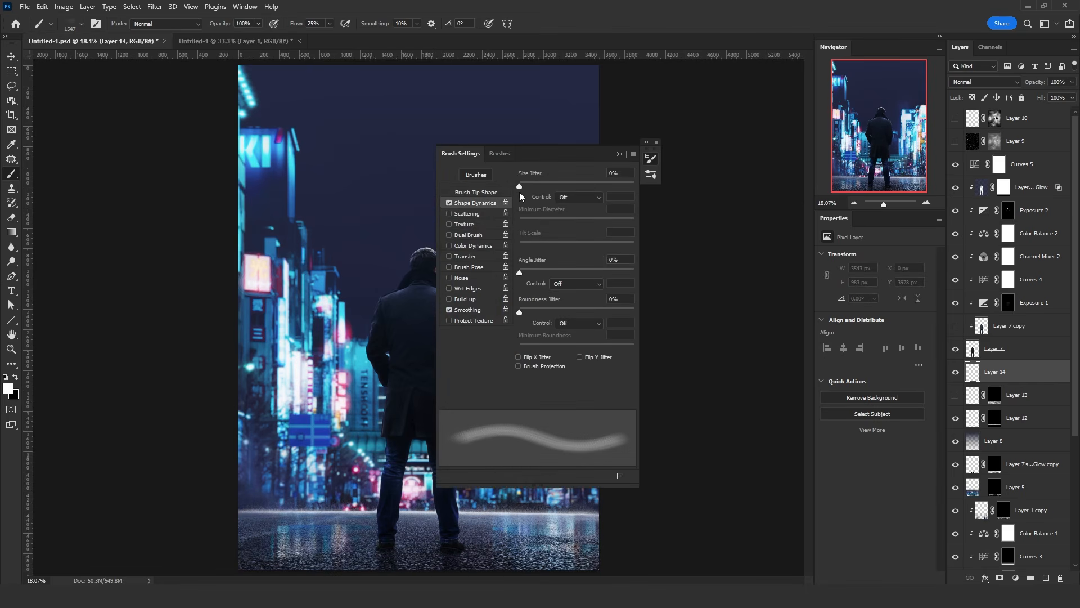
drag(520, 186, 555, 184)
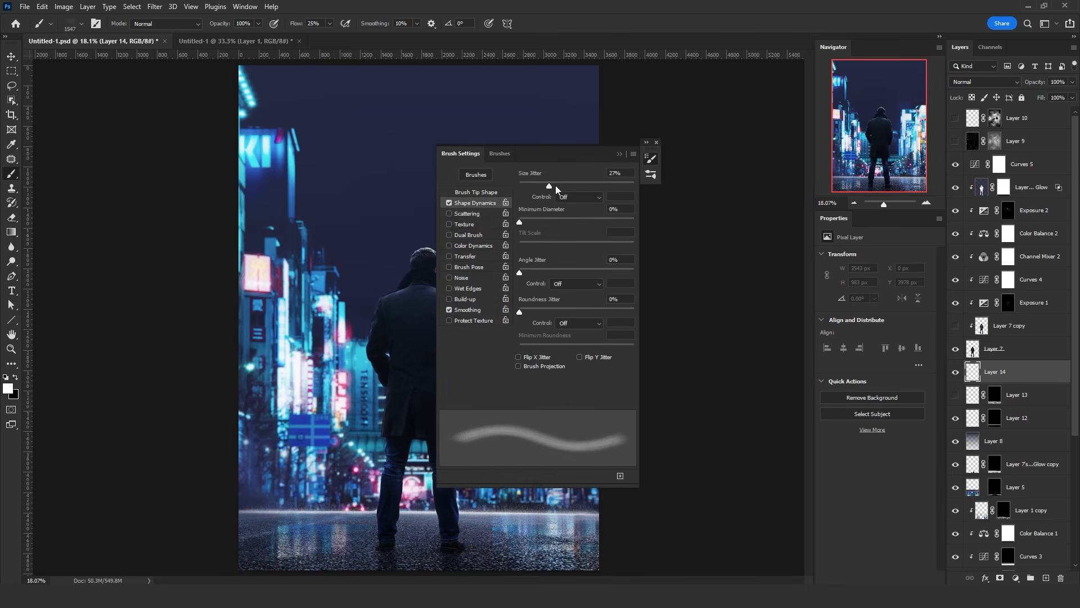
click(531, 358)
click(468, 256)
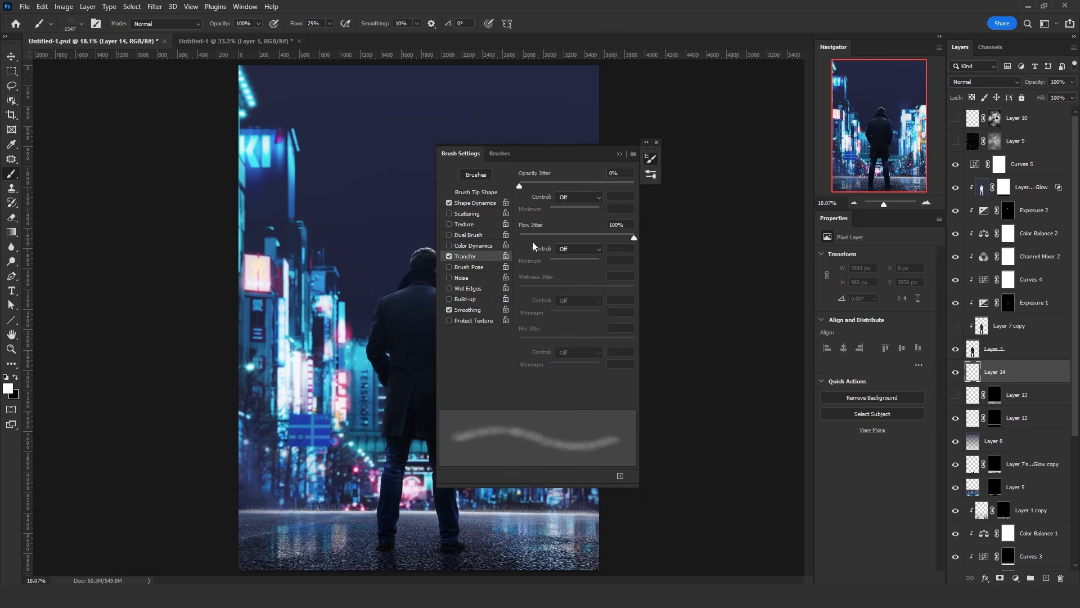
mouse_move(253, 546)
mouse_down()
mouse_move(495, 546)
mouse_move(198, 530)
mouse_move(613, 557)
mouse_move(371, 531)
mouse_up()
key(ctrl+z)
click(467, 214)
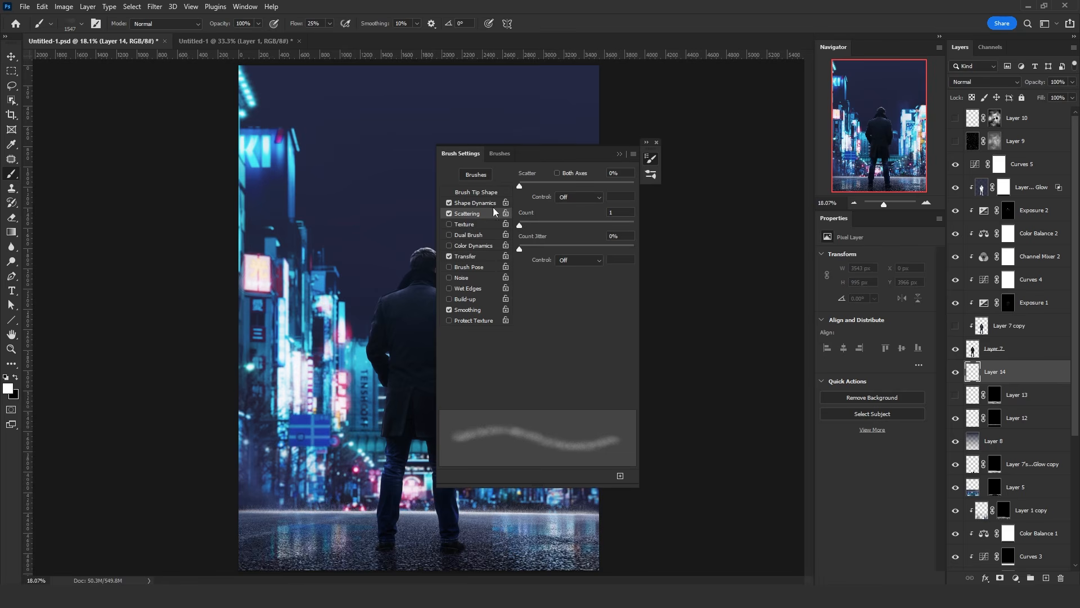
drag(519, 185, 530, 188)
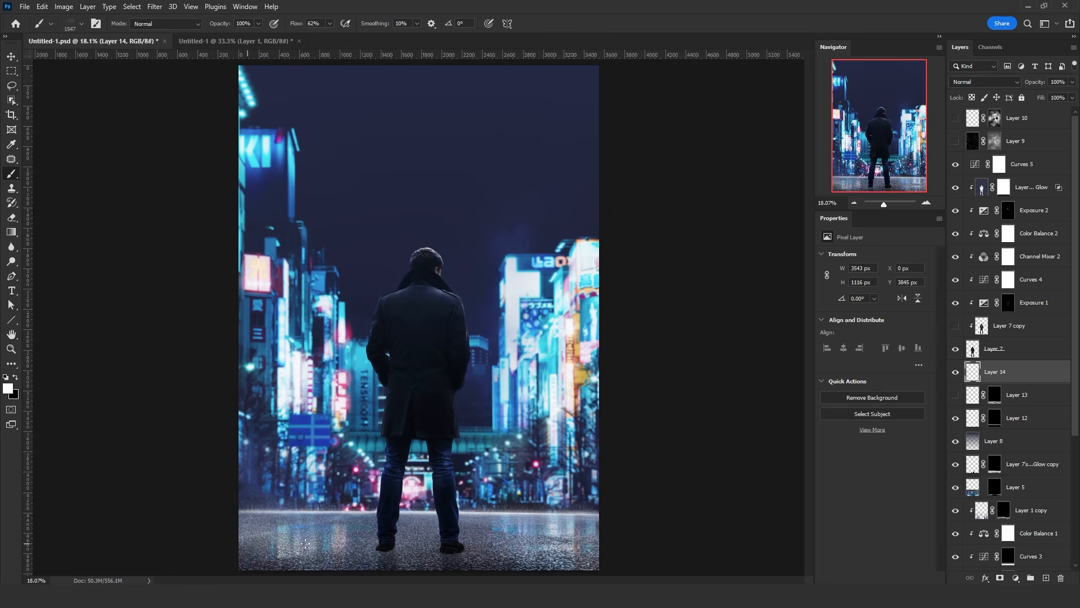
- Resize the brush to 784 px and paint rain splashes across the wet street around the man's feet on Layer 14
alt+right_click(387, 523)
click(540, 539)
click(587, 536)
click(347, 528)
click(271, 535)
click(300, 531)
click(481, 534)
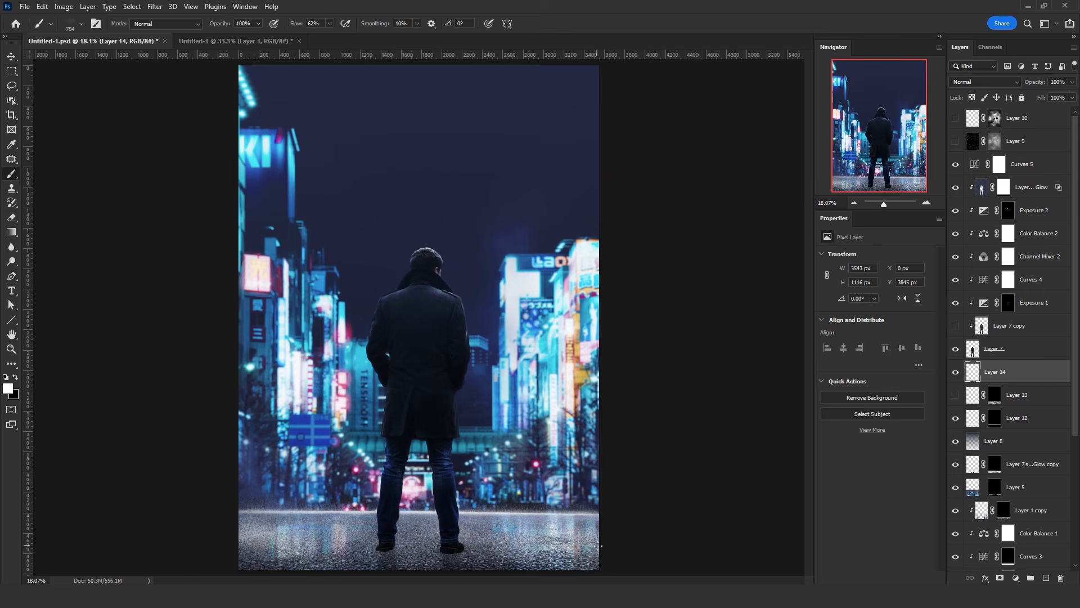
mouse_move(568, 564)
mouse_down()
mouse_move(341, 565)
mouse_move(271, 552)
mouse_up()
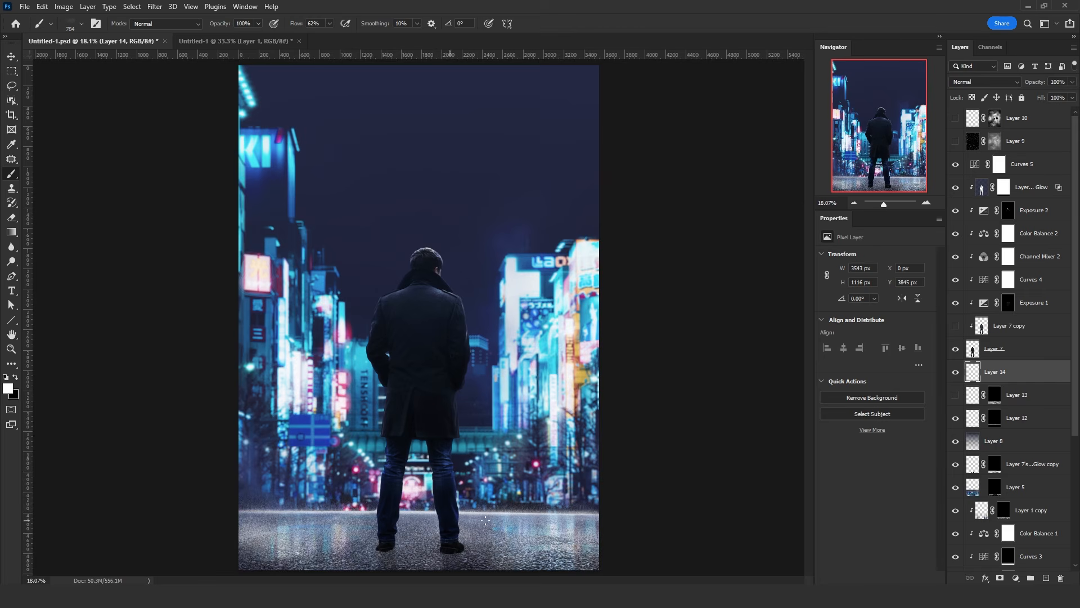
click(336, 538)
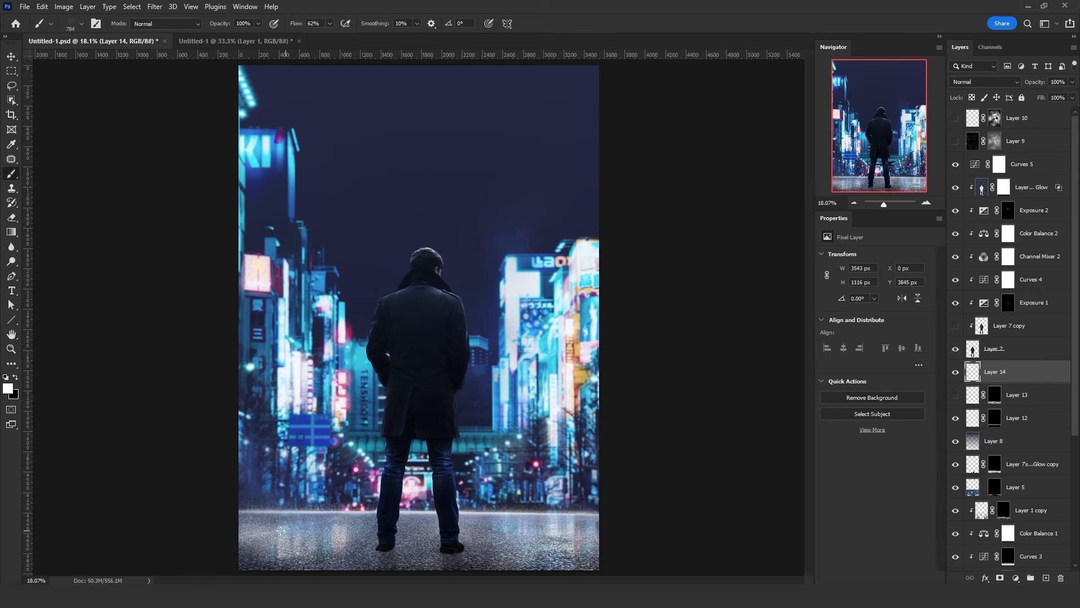
click(301, 528)
click(380, 524)
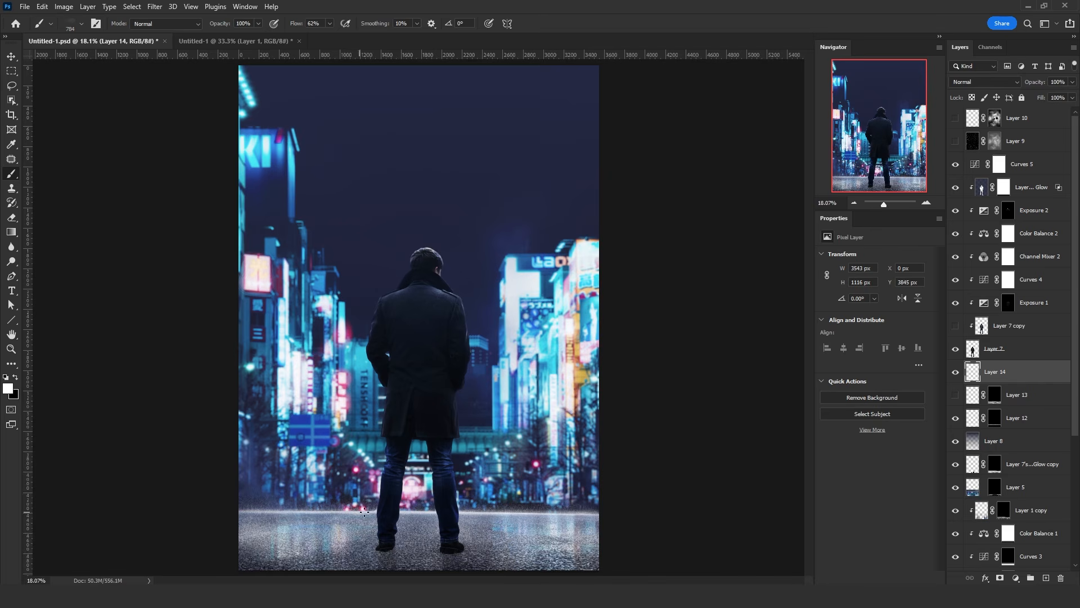
click(310, 514)
click(422, 520)
click(477, 530)
click(535, 515)
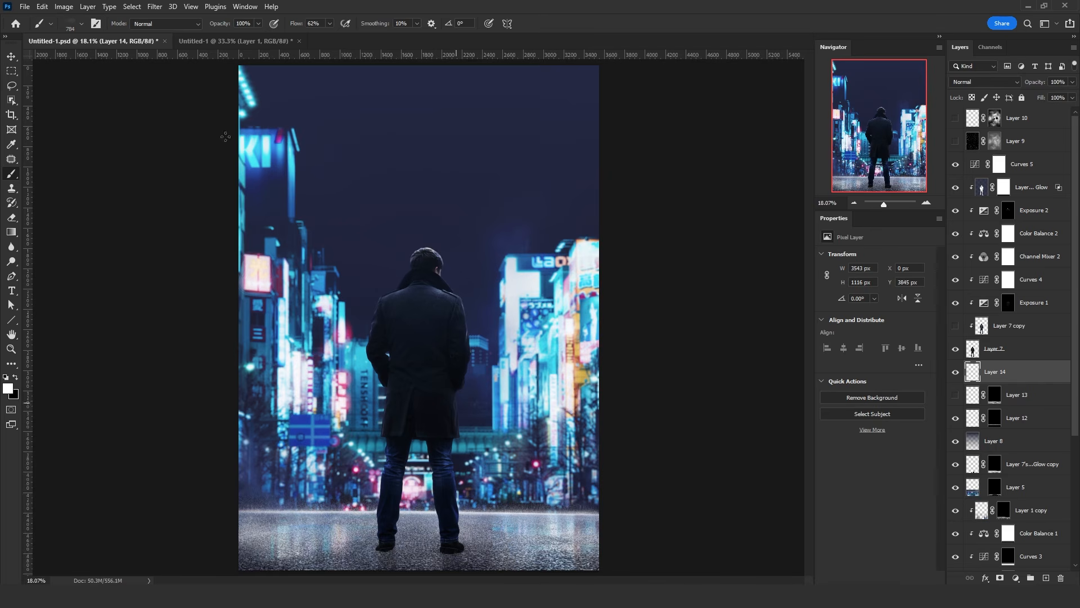
- Apply the Blur filter to Layer 14 and turn the layer's own pixels into its layer mask
click(154, 6)
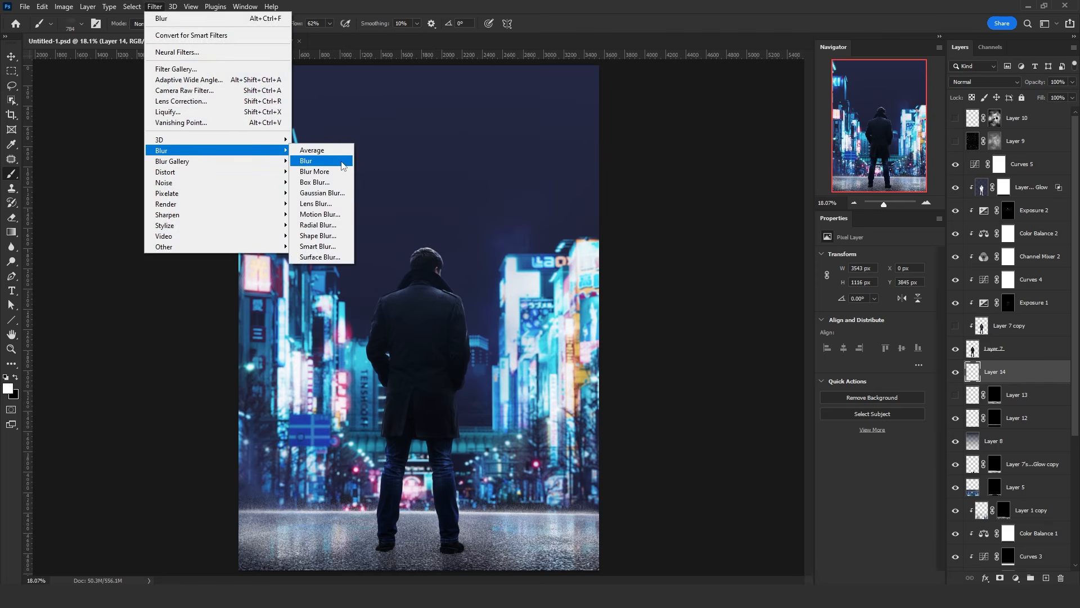
click(324, 161)
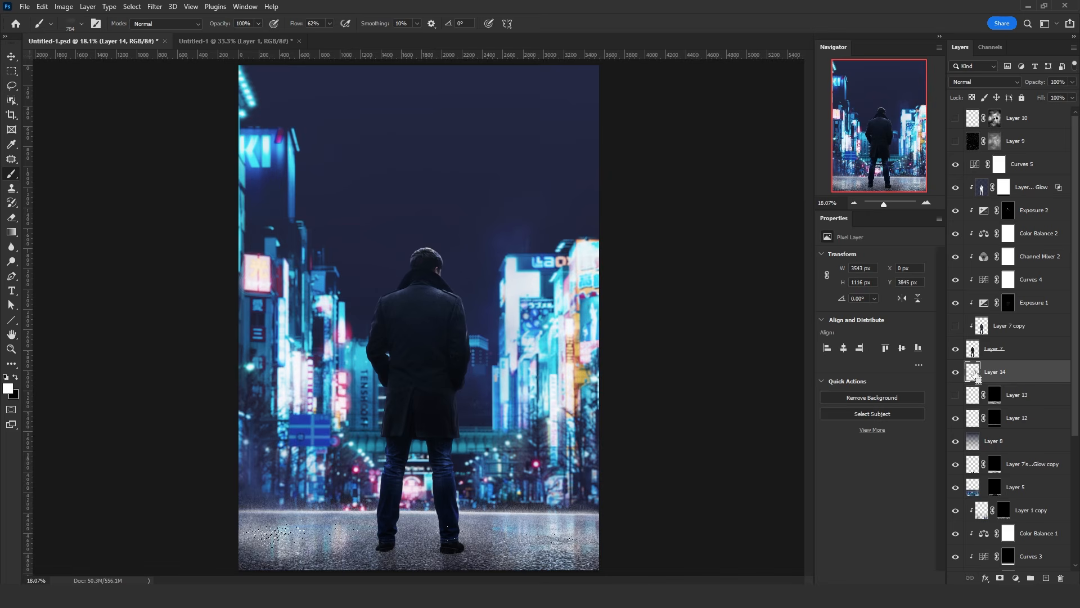
alt+click(999, 578)
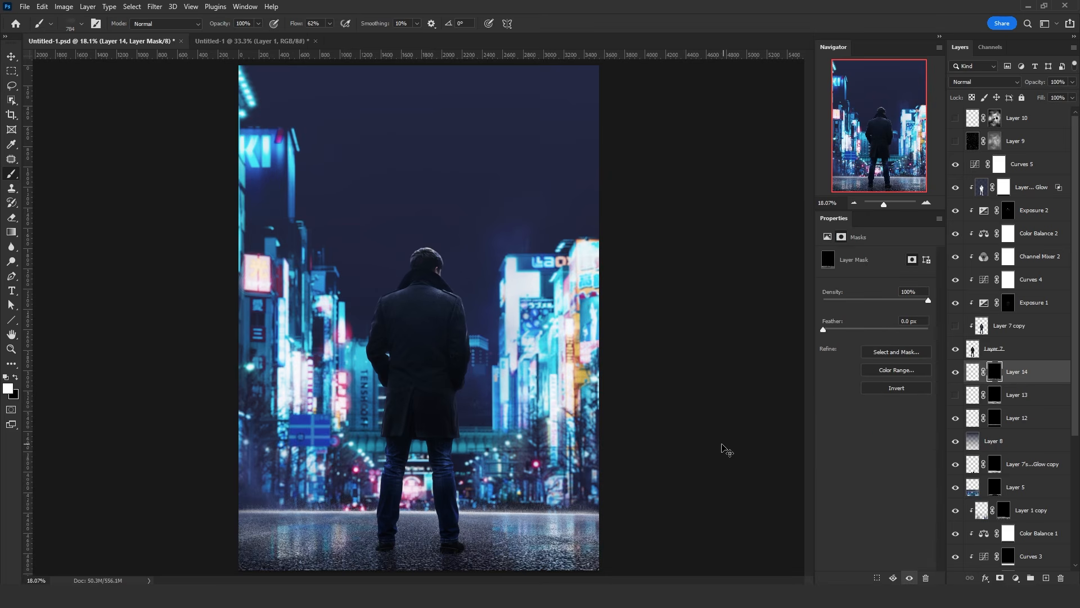
- Lower the white input level of Layer 14's mask to 117 with Levels
key(ctrl+l)
drag(802, 324, 725, 324)
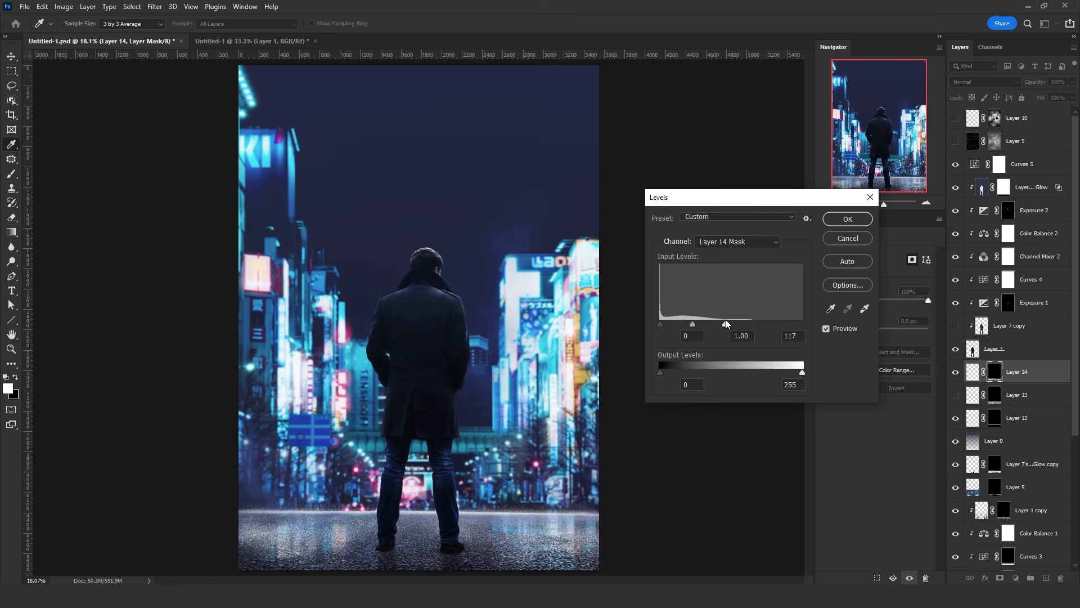
key(Return)
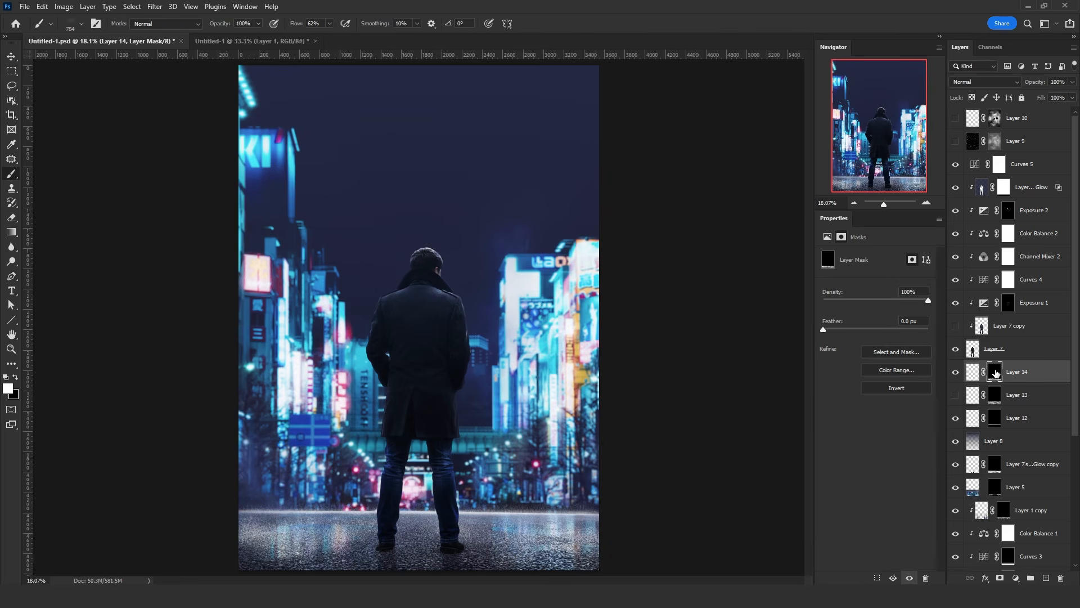
right_click(996, 373)
click(1007, 389)
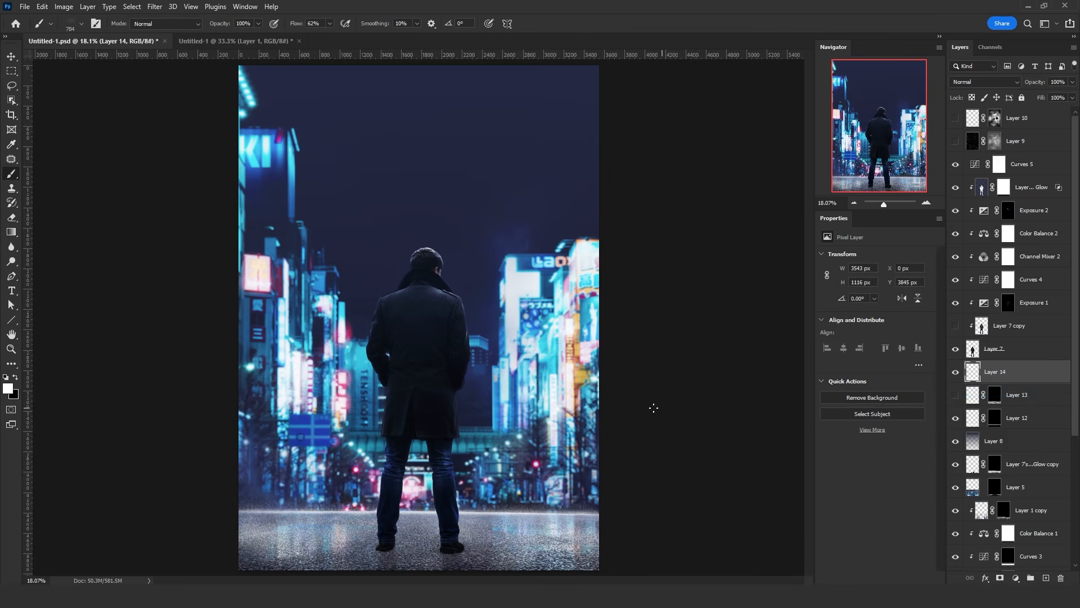
key(ctrl+z)
- Apply Layer 14's mask permanently and merge Layer 12 with Layer 14
right_click(995, 371)
click(1007, 401)
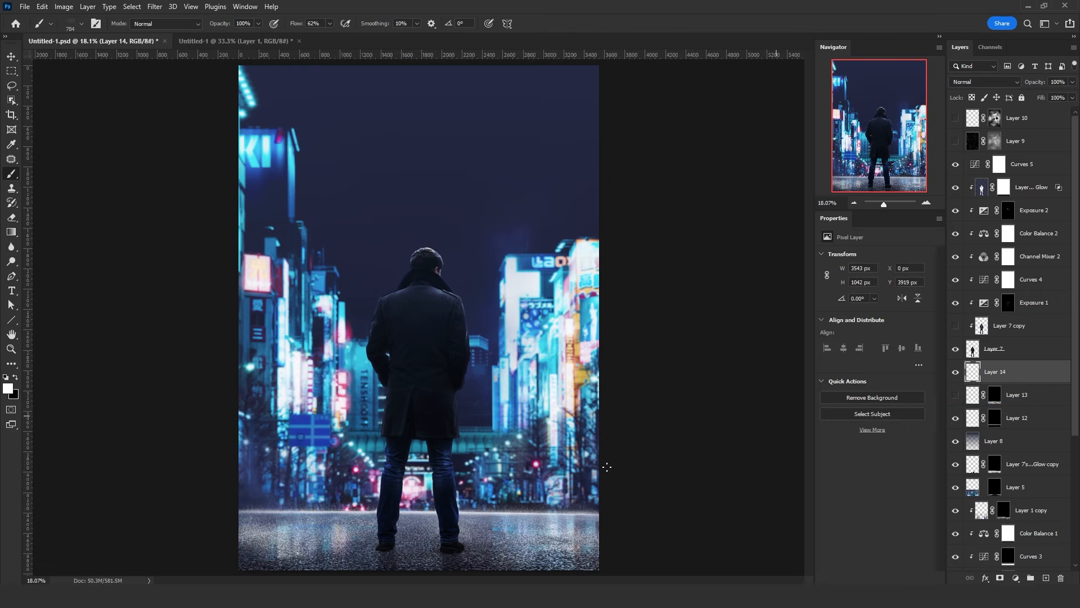
scroll(537, 522, up, 4)
scroll(535, 522, down, 2)
scroll(280, 507, up, 3)
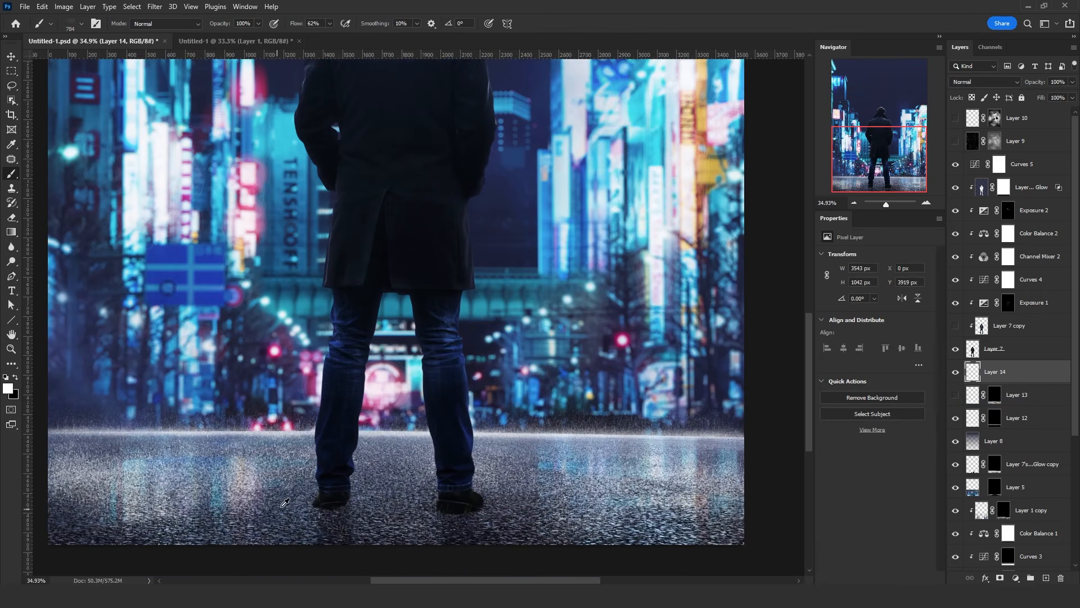
scroll(300, 479, up, 2)
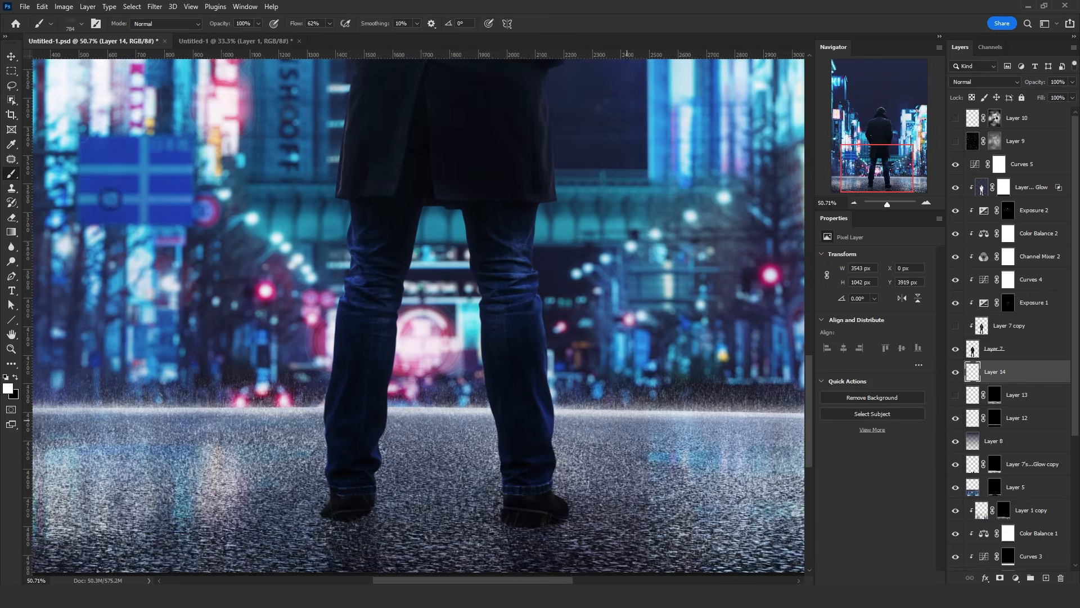
ctrl+click(1009, 418)
key(ctrl+e)
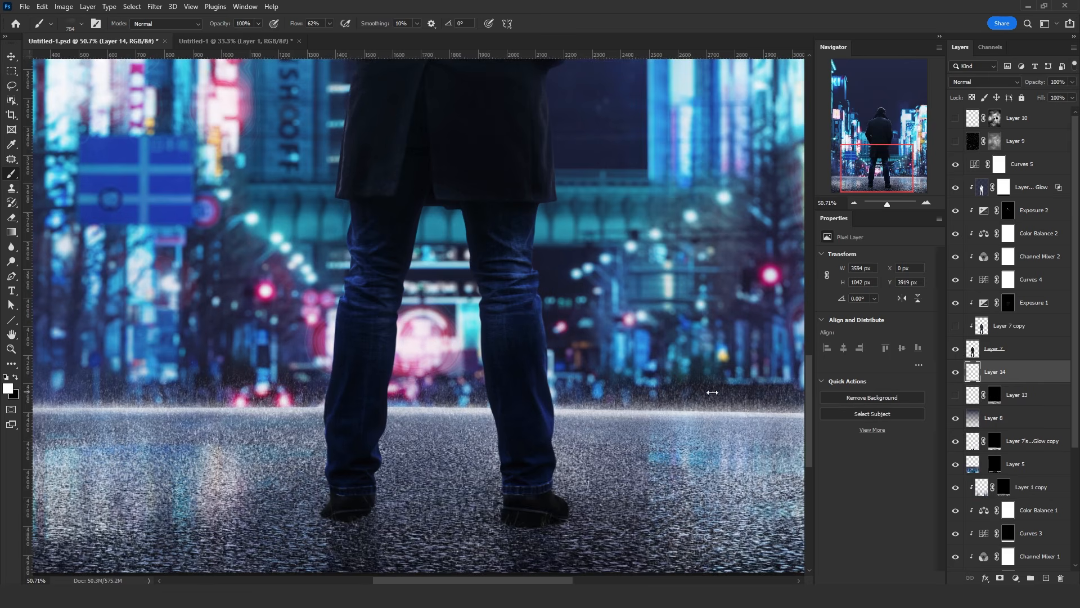
- Darken the merged splash layer by setting its Hue/Saturation lightness to -18
scroll(609, 388, down, 4)
scroll(585, 411, up, 2)
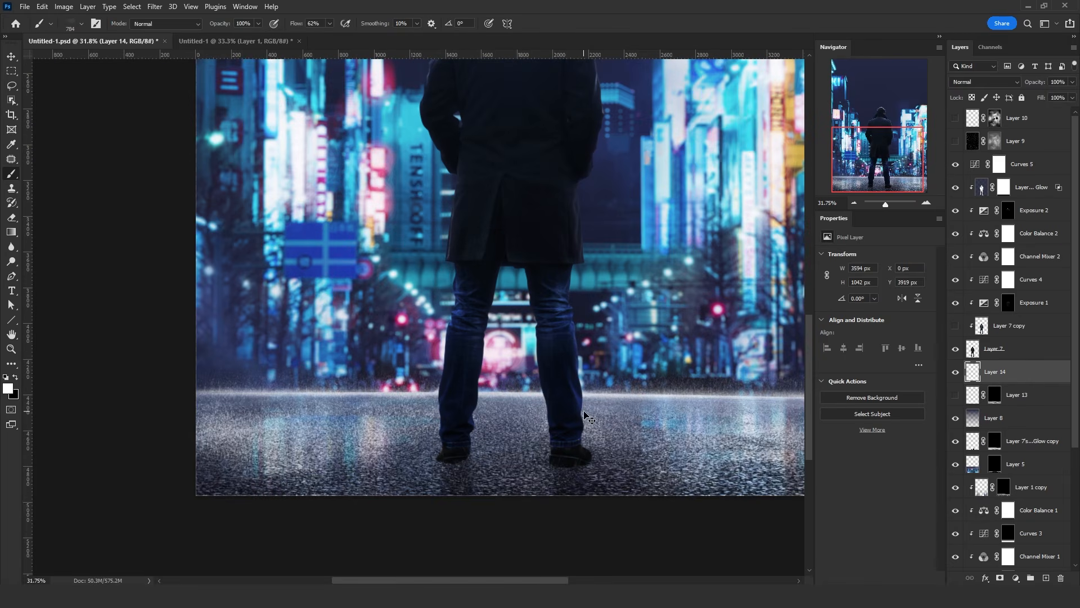
key(ctrl+u)
drag(840, 333, 833, 337)
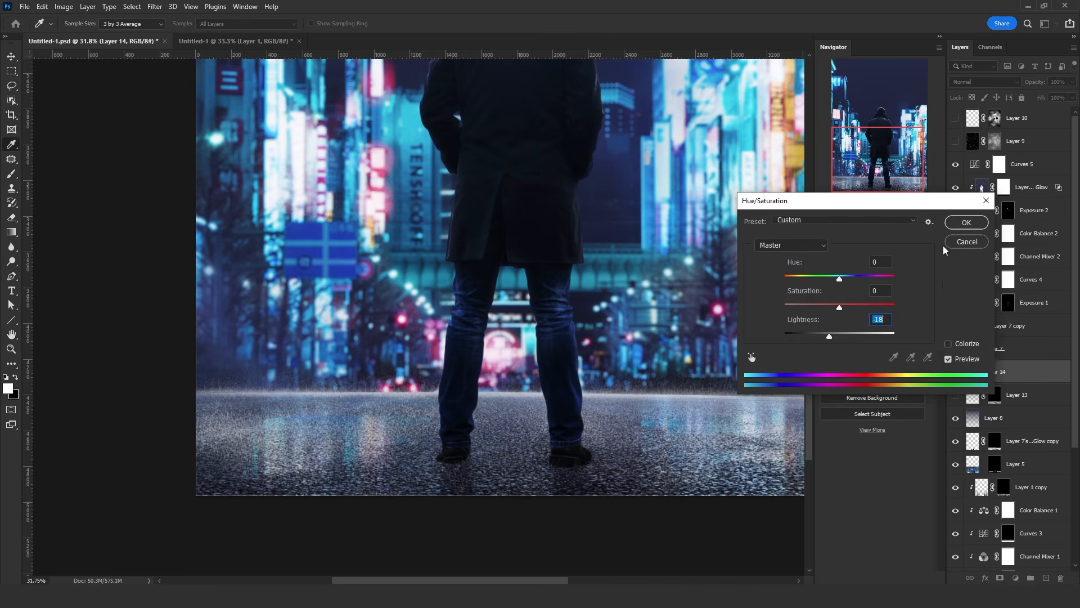
click(966, 222)
- Add a Channel Mixer adjustment clipped to Layer 14 and set its blending mode to Color
click(1015, 577)
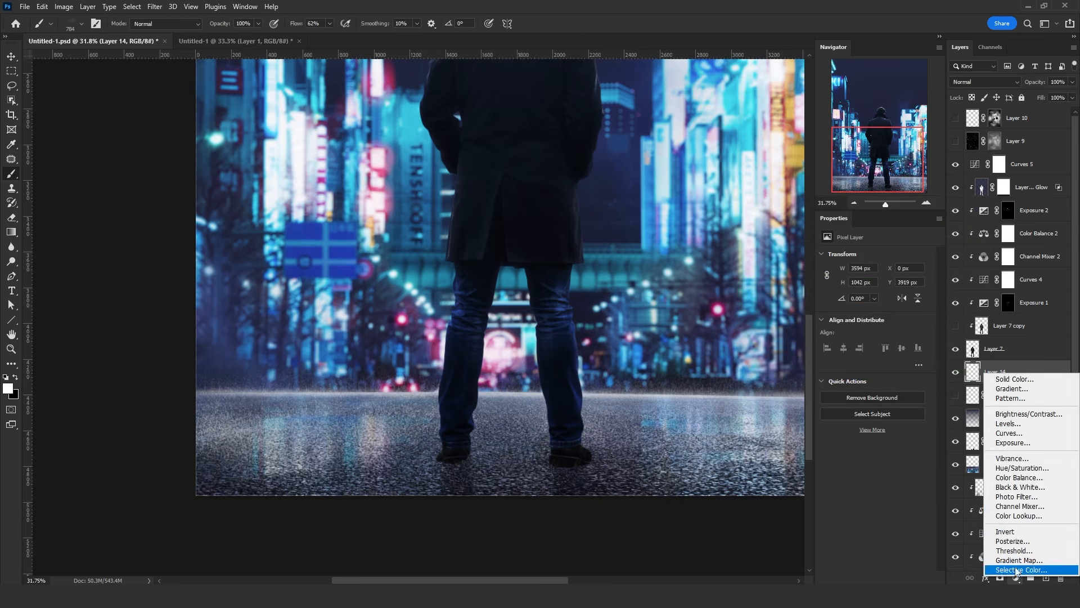
click(1020, 506)
alt+click(1021, 381)
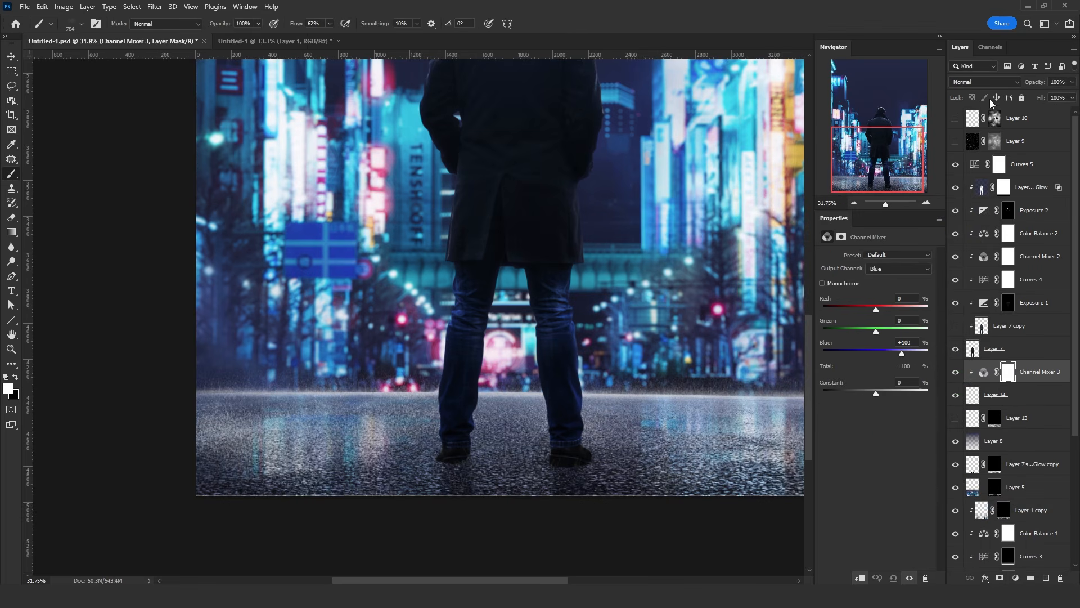
click(984, 82)
click(985, 346)
- In the Channel Mixer, set Blue to 110% in the blue output channel and Red to 90% in the red output channel
text(110)
click(895, 269)
text(90)
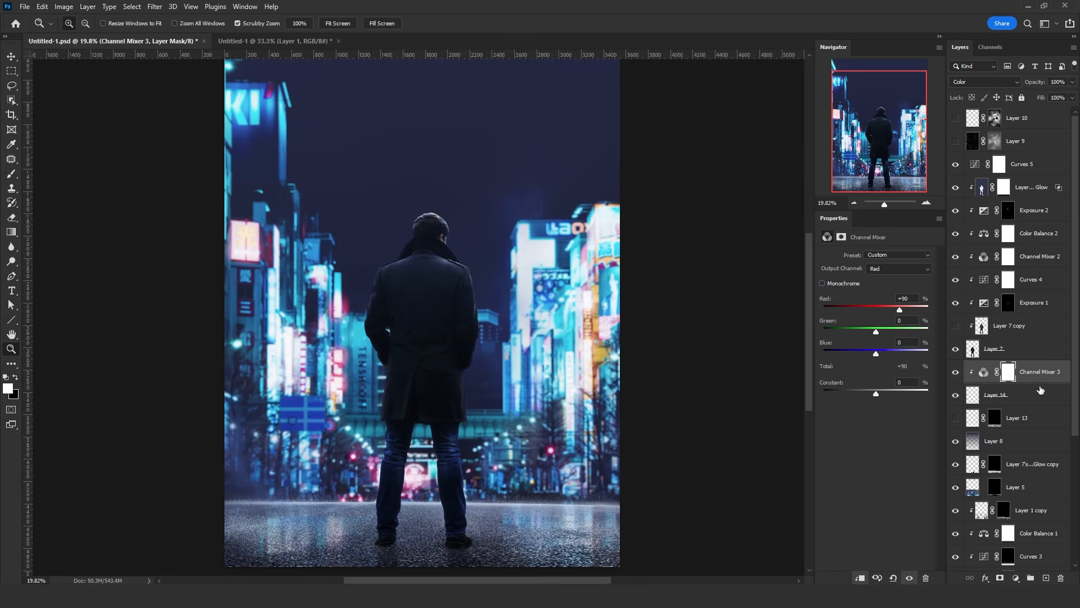
- Merge the Channel Mixer 3 adjustment with Layer 14 and set the merged layer's blending mode to Screen
click(1035, 395)
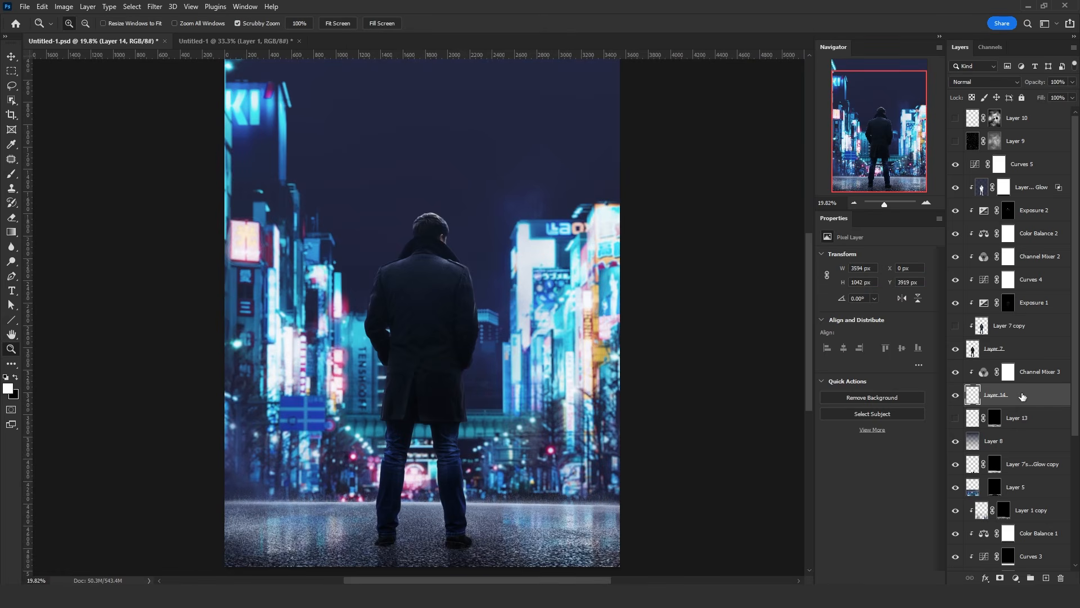
shift+click(1035, 377)
key(ctrl+e)
click(985, 82)
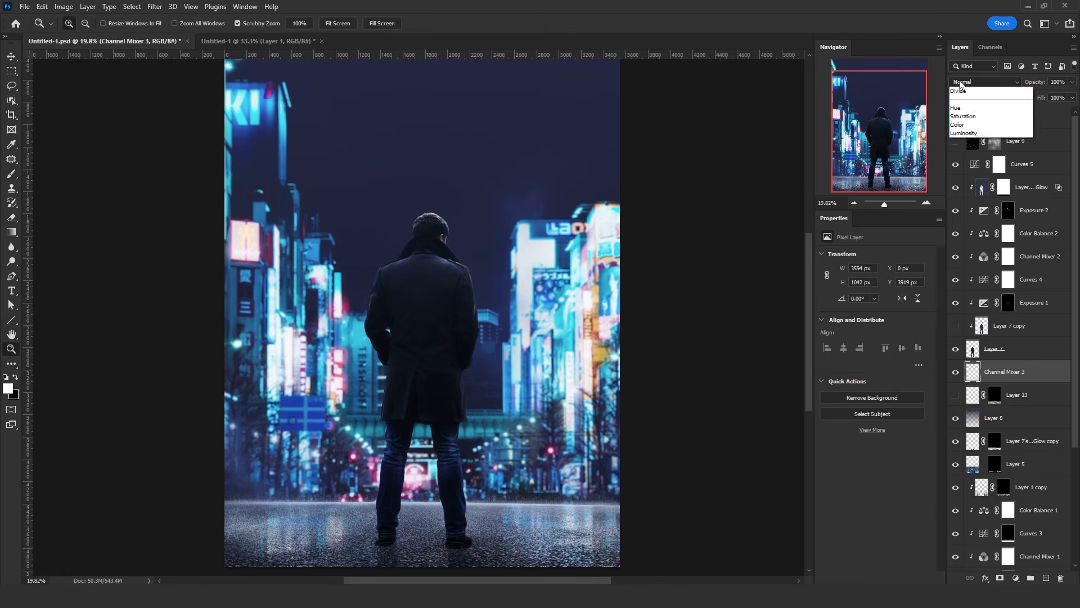
click(975, 178)
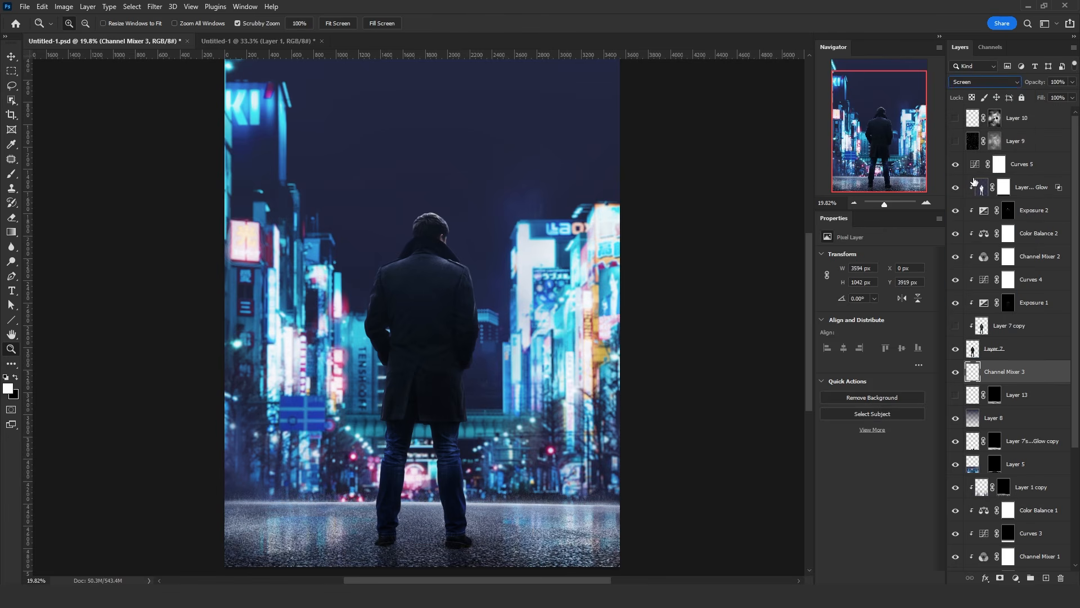
scroll(510, 380, down, 2)
scroll(511, 380, up, 1)
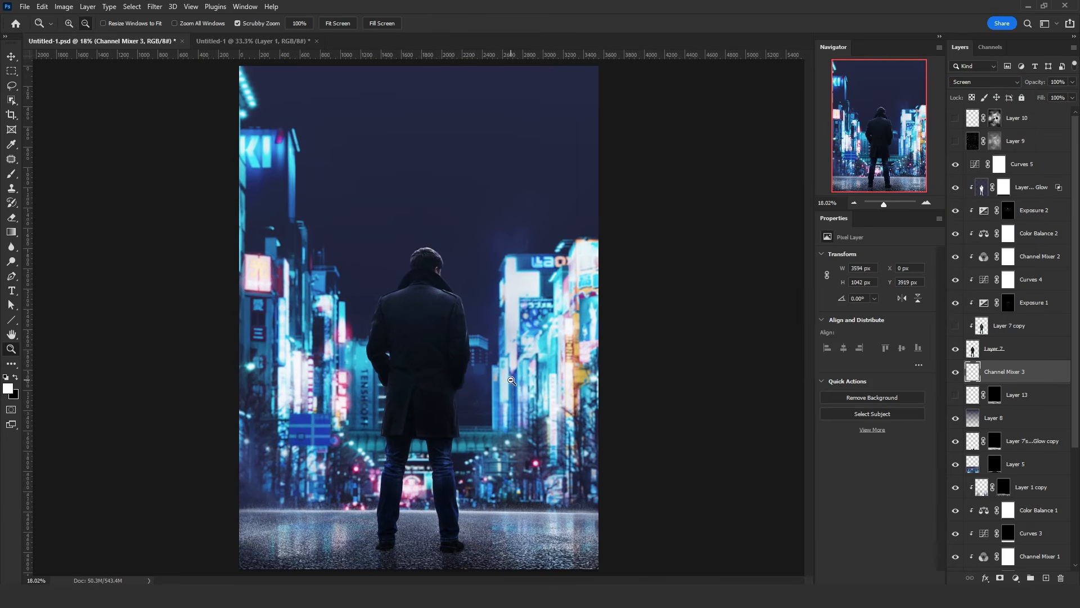
- Create a new layer above Curves 5 and choose the 1691 px custom rain brush, with its flow set to 76%
click(1026, 173)
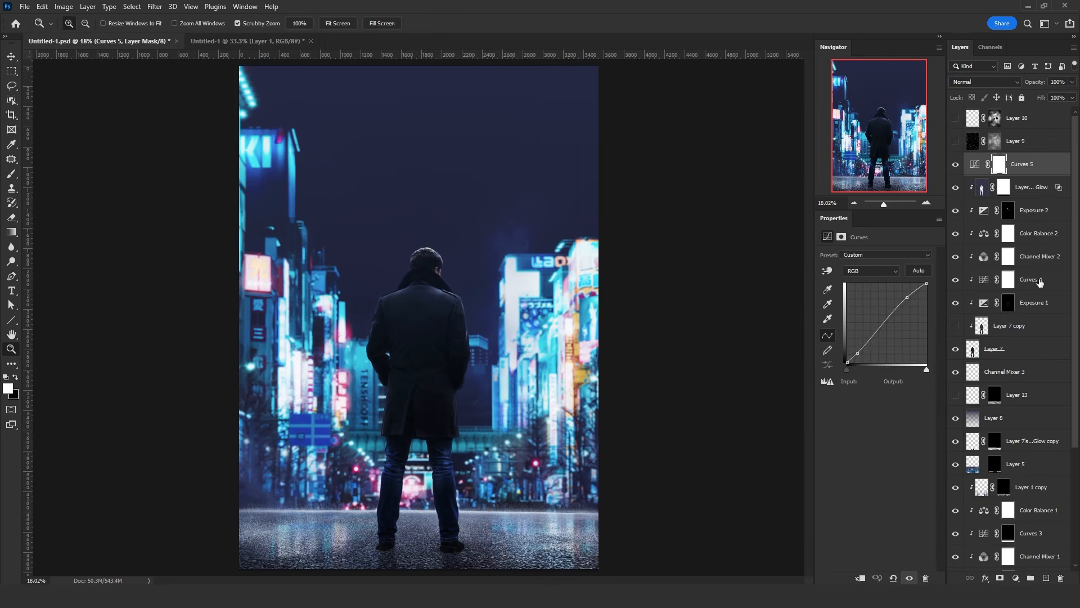
click(1046, 578)
key(b)
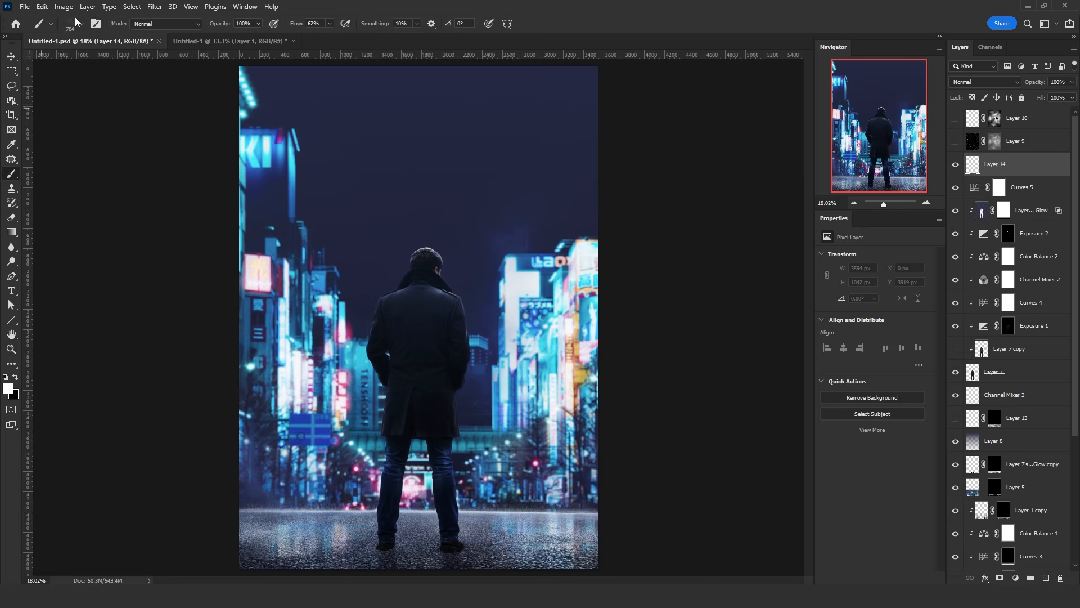
click(82, 25)
click(128, 431)
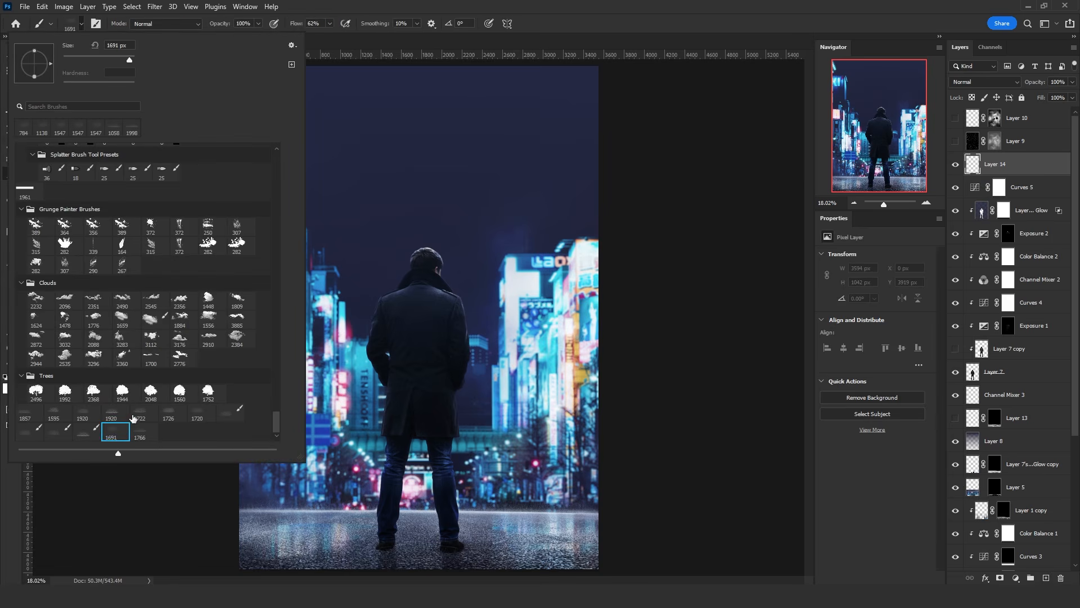
key(Return)
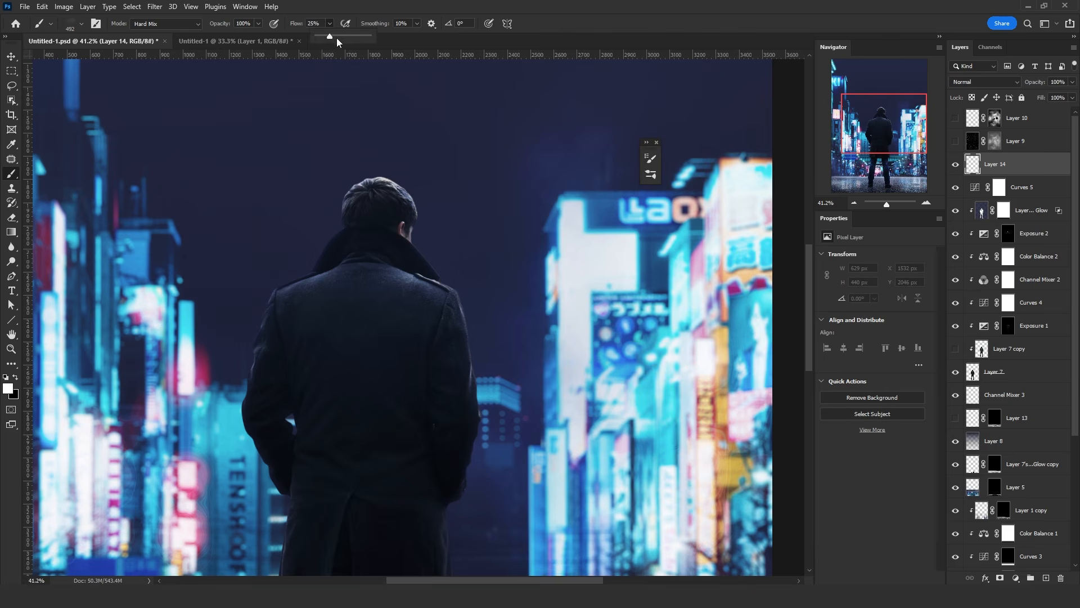
drag(337, 38, 357, 40)
drag(431, 334, 460, 357)
key(ctrl+z)
key(shift+Right)
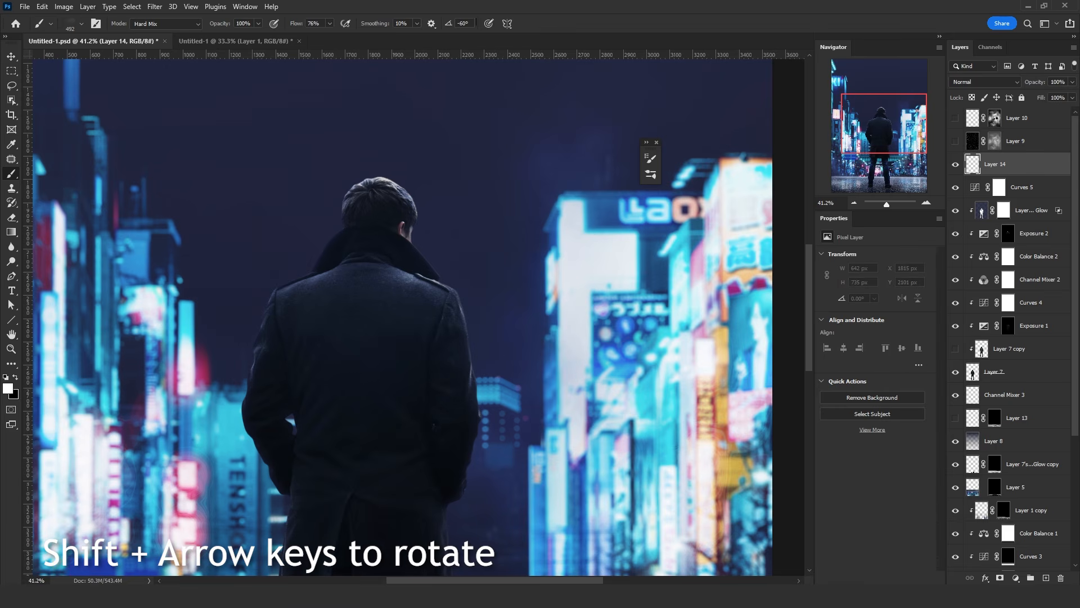
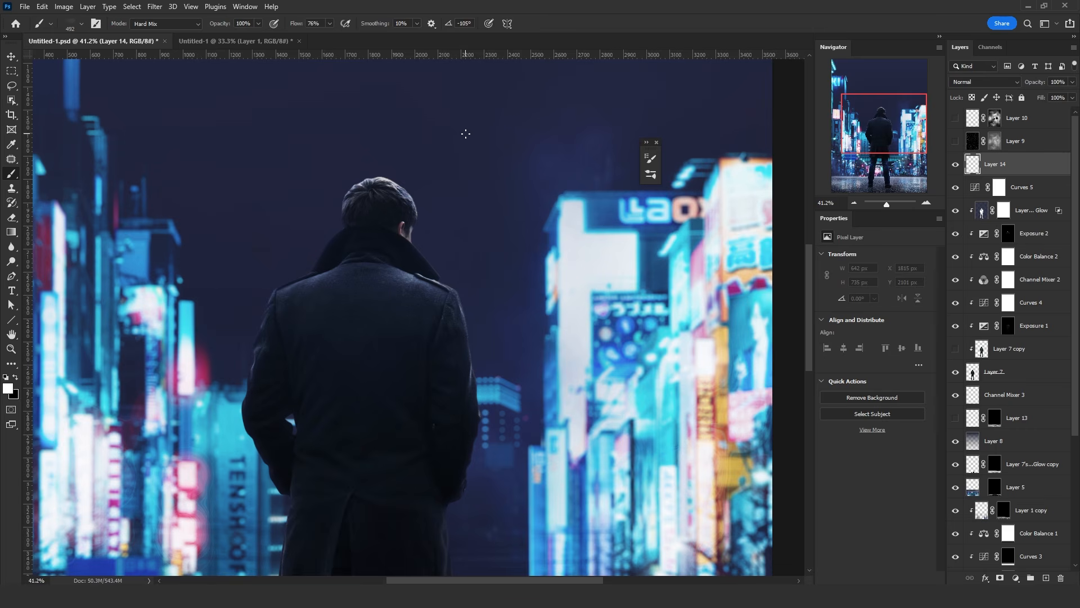
mouse_move(460, 152)
mouse_down()
mouse_move(508, 296)
mouse_move(467, 150)
mouse_move(496, 305)
mouse_move(485, 164)
mouse_move(493, 334)
mouse_move(494, 169)
mouse_move(497, 376)
mouse_move(498, 160)
mouse_move(487, 350)
mouse_move(500, 178)
mouse_move(491, 244)
mouse_up()
key(ctrl+z)
mouse_move(492, 193)
mouse_down()
mouse_move(307, 169)
mouse_move(525, 157)
mouse_move(384, 165)
mouse_move(547, 171)
mouse_move(355, 178)
mouse_move(515, 210)
mouse_move(547, 161)
mouse_move(328, 152)
mouse_move(425, 156)
mouse_up()
key(ctrl+z)
- Change the Angle Jitter control in the rain brush's Shape Dynamics settings
scroll(511, 268, up, 2)
key(F5)
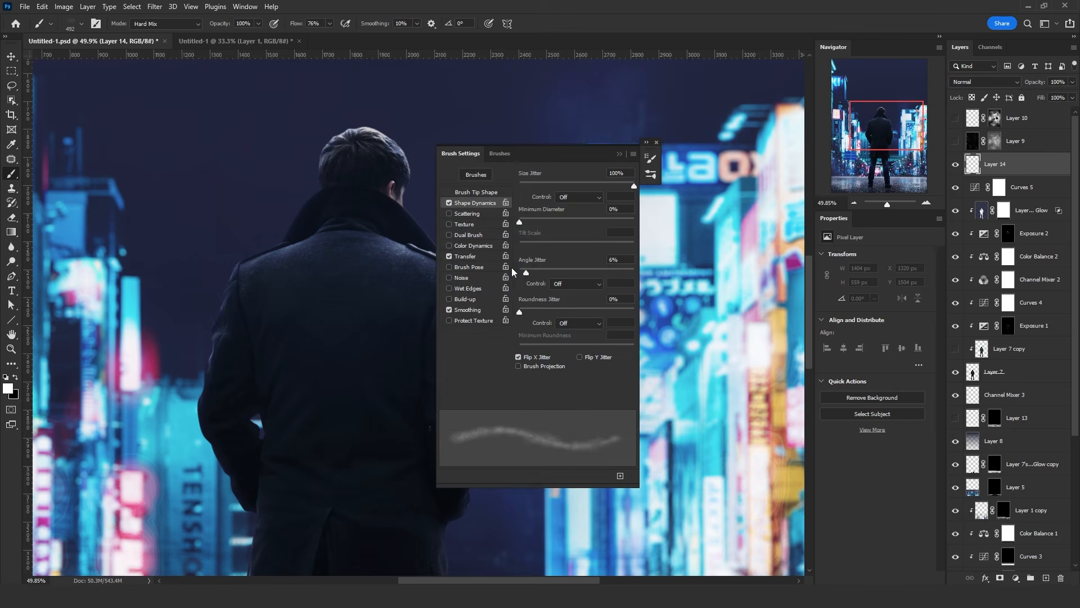
click(576, 283)
click(566, 361)
click(619, 154)
- Paint white rain particles on Layer 14 along the outline of the man's coat, covering the shoulders and both sleeves
mouse_move(498, 429)
mouse_down()
mouse_move(460, 286)
mouse_move(441, 261)
mouse_move(372, 240)
mouse_move(278, 247)
mouse_move(228, 285)
mouse_move(196, 421)
mouse_move(253, 517)
mouse_move(199, 413)
mouse_move(203, 383)
mouse_up()
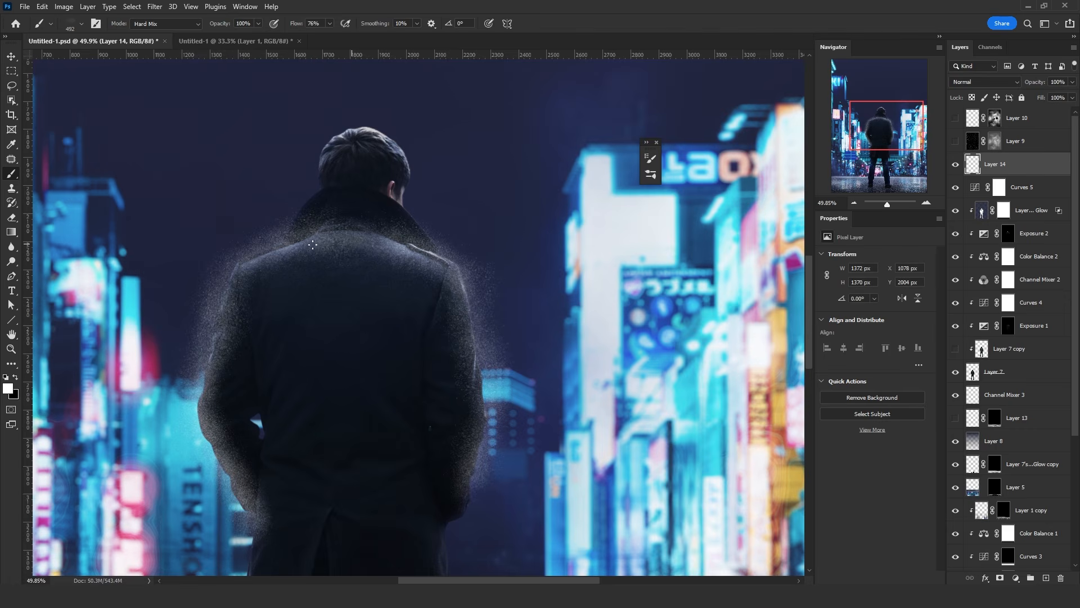
drag(436, 311, 419, 308)
drag(452, 517, 470, 489)
mouse_move(473, 467)
mouse_down()
mouse_move(456, 473)
mouse_move(465, 456)
mouse_move(470, 464)
mouse_move(481, 418)
mouse_move(478, 433)
mouse_move(465, 286)
mouse_move(473, 286)
mouse_up()
mouse_move(472, 346)
mouse_down()
mouse_move(455, 273)
mouse_move(422, 252)
mouse_move(449, 259)
mouse_move(365, 231)
mouse_move(404, 247)
mouse_move(314, 234)
mouse_move(238, 268)
mouse_move(202, 401)
mouse_move(246, 521)
mouse_up()
drag(237, 267, 252, 259)
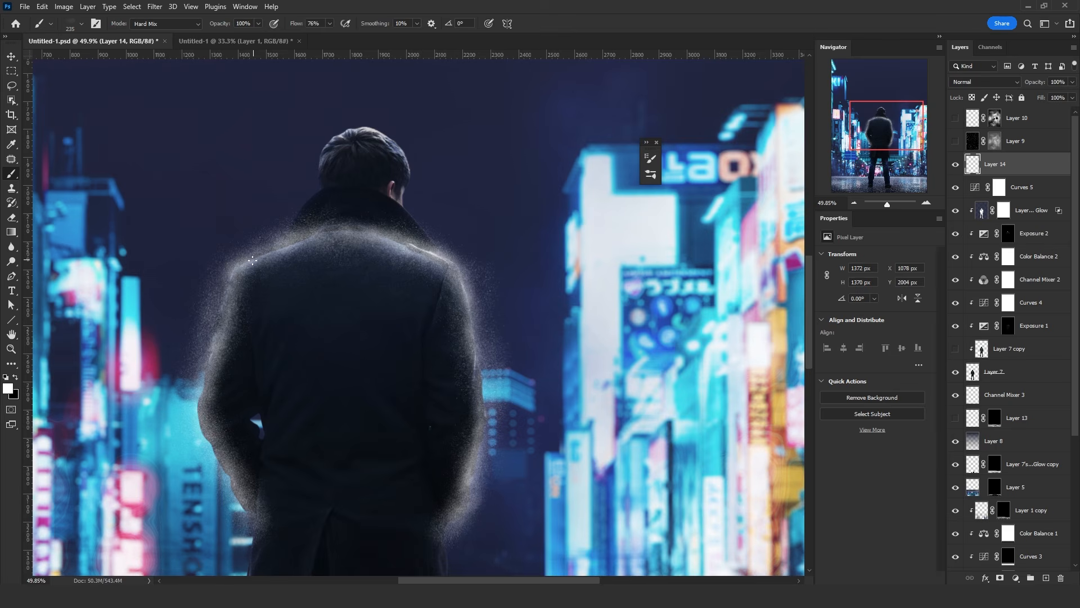
drag(345, 232, 378, 244)
- Erase the excess rain particles from the inner back and sleeves of the coat with a soft round eraser
key(e)
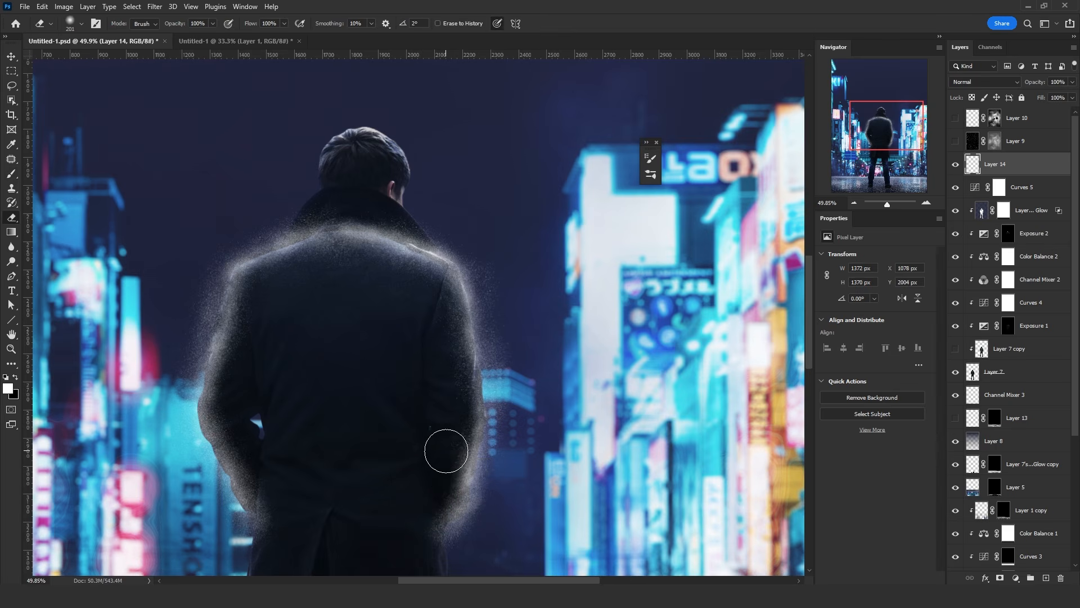
mouse_move(410, 494)
mouse_down()
mouse_move(437, 474)
mouse_move(435, 308)
mouse_move(351, 287)
mouse_move(363, 286)
mouse_move(376, 290)
mouse_move(299, 312)
mouse_up()
mouse_move(229, 341)
mouse_down()
mouse_move(263, 303)
mouse_move(284, 335)
mouse_move(272, 299)
mouse_up()
key(ctrl+z)
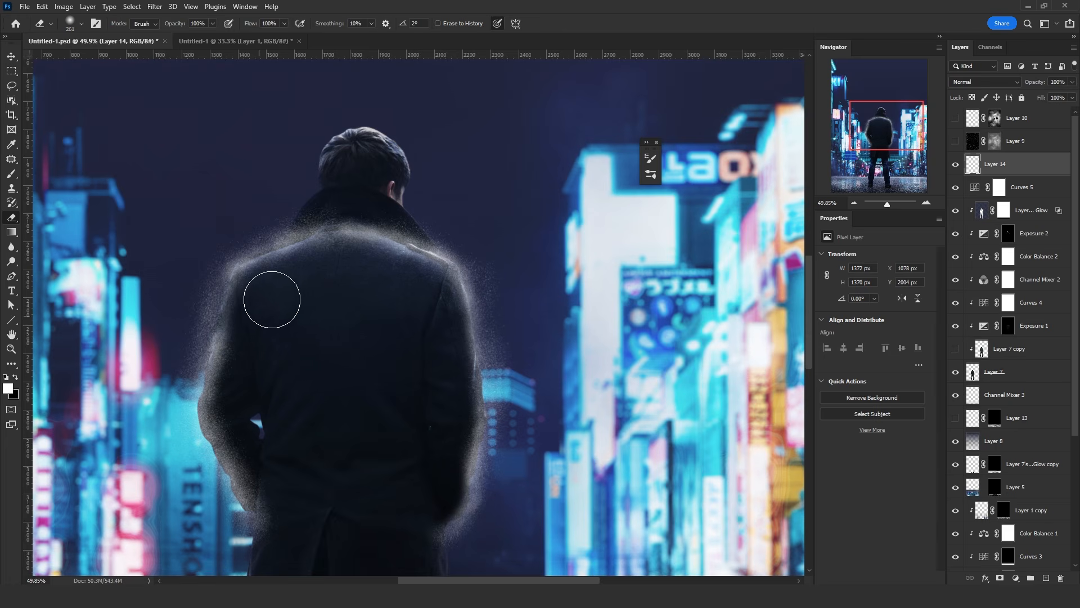
mouse_move(267, 341)
mouse_down()
mouse_move(246, 386)
mouse_move(292, 506)
mouse_up()
drag(239, 415, 248, 398)
drag(326, 392, 294, 388)
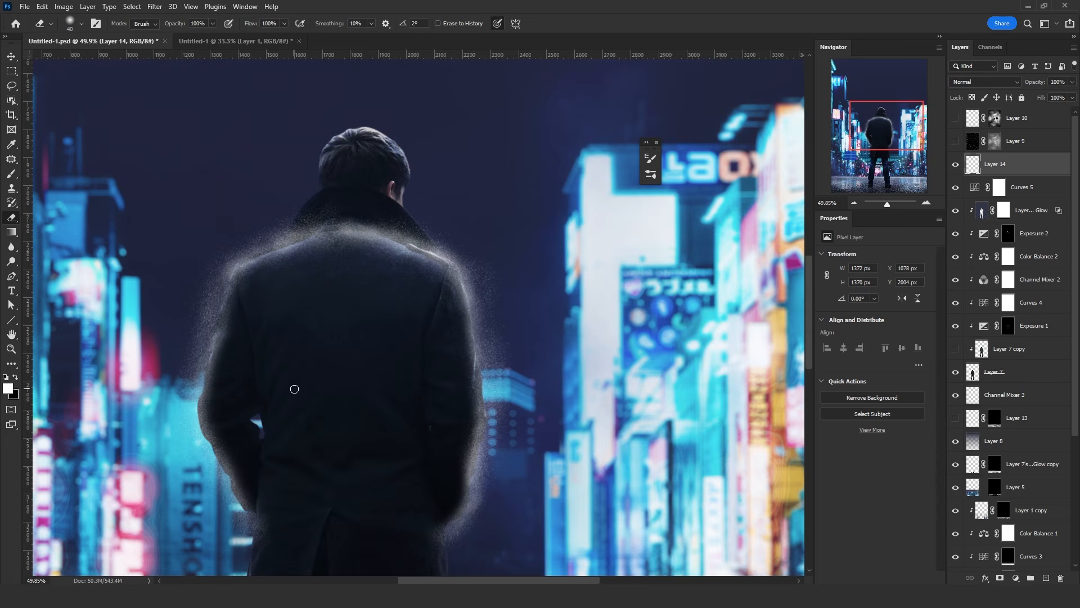
- Soften the rain particles on Layer 14 with the basic Blur filter
scroll(281, 282, up, 1)
scroll(319, 332, up, 1)
click(155, 6)
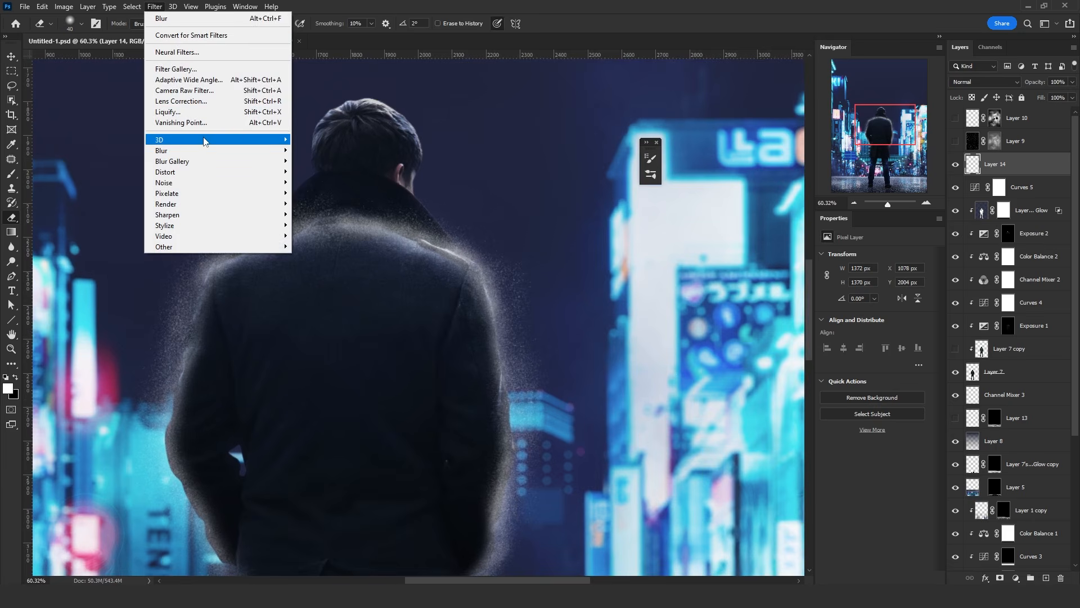
mouse_move(214, 151)
click(318, 161)
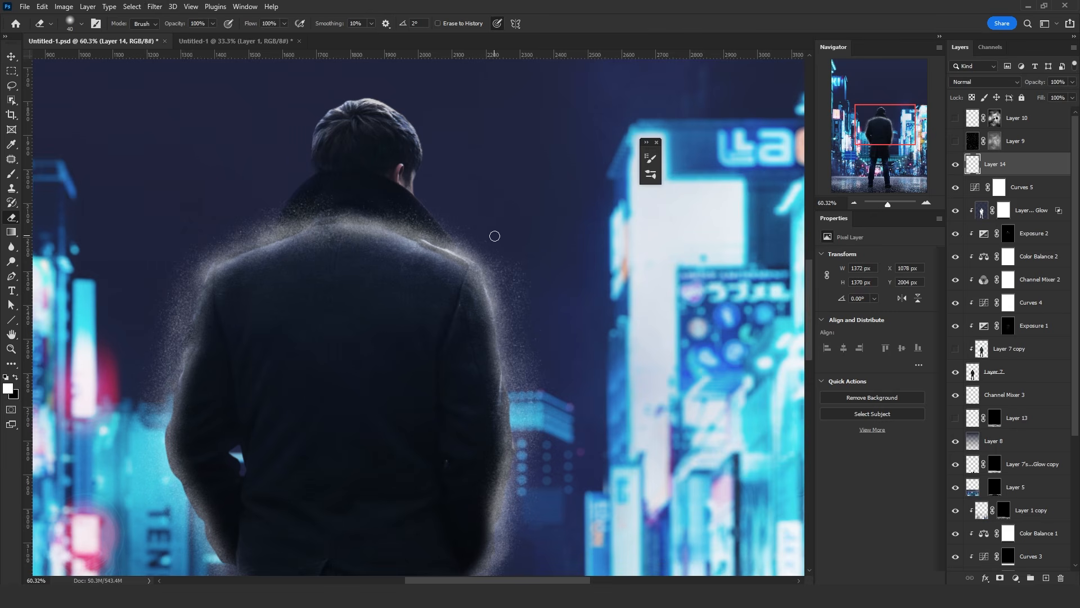
- Load Layer 14's particles as a selection and add a layer mask from it
scroll(442, 243, up, 4)
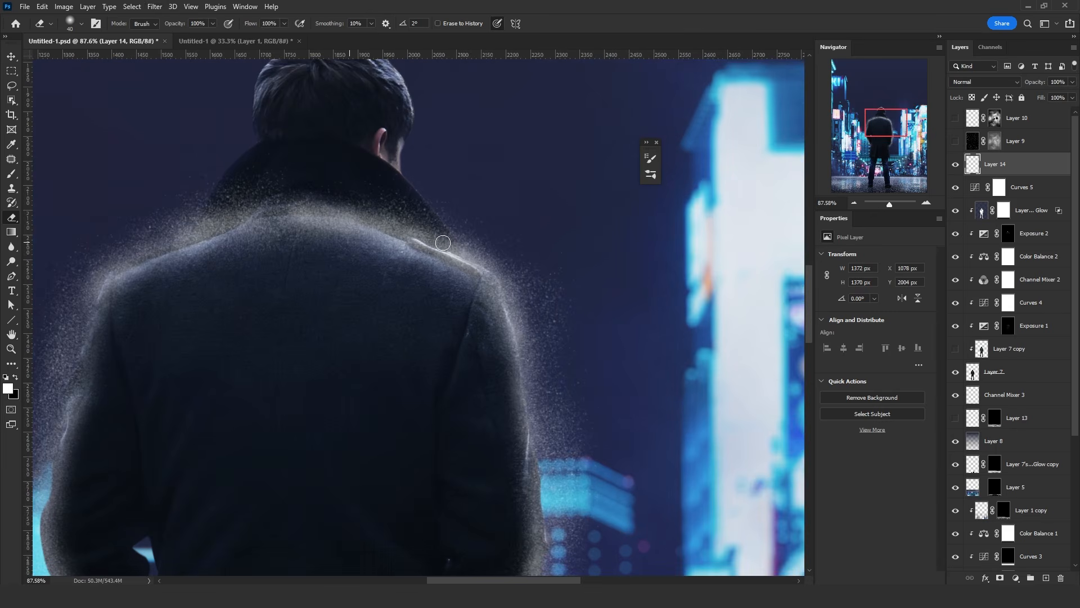
ctrl+click(972, 166)
alt+click(999, 580)
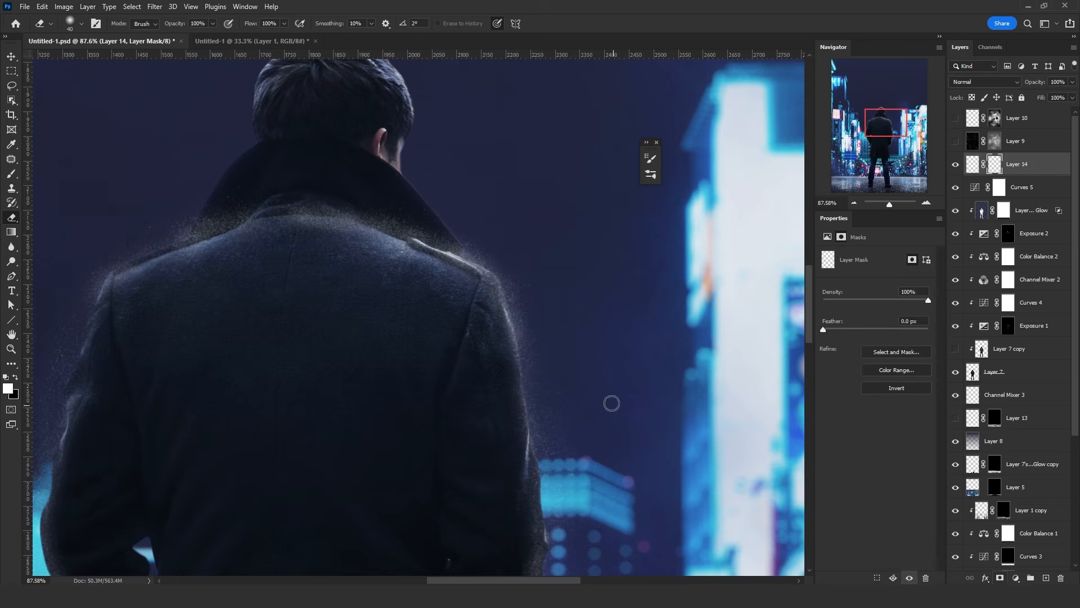
- Increase the contrast of Layer 14's mask with Levels, setting the white input level to 143
key(ctrl+l)
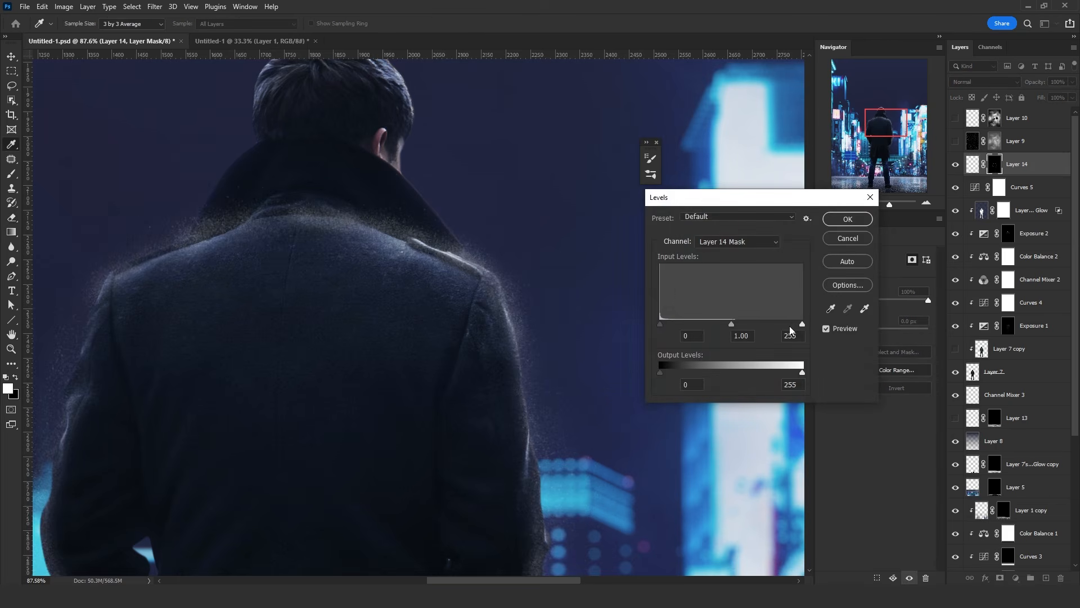
drag(746, 321, 739, 320)
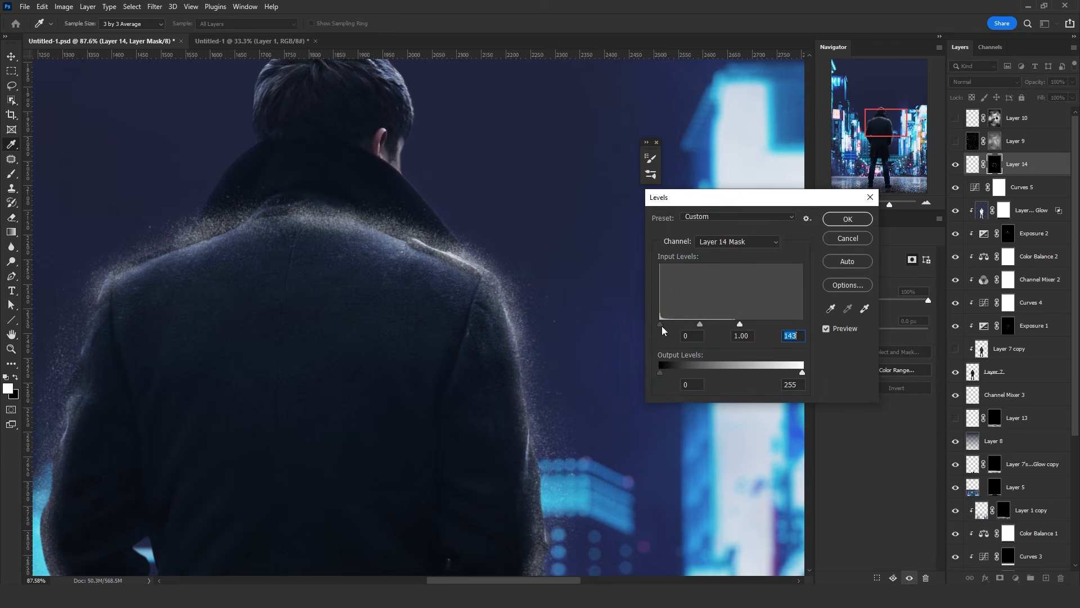
drag(673, 324, 664, 325)
click(848, 219)
scroll(476, 247, down, 15)
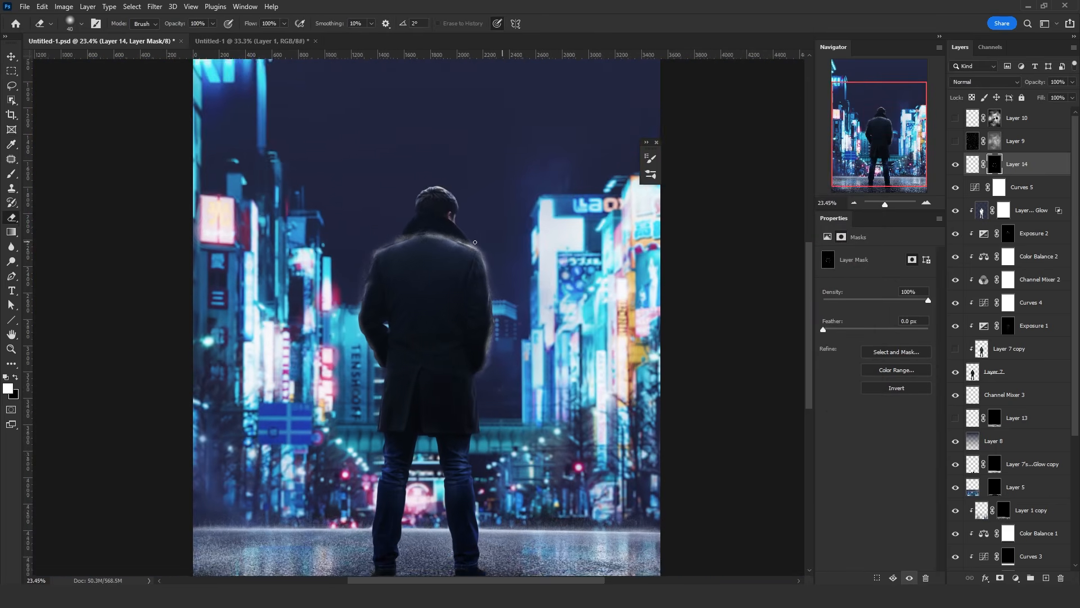
- Switch to the Brush tool and set its painting mode to Overlay for working on Layer 14's mask
scroll(469, 252, up, 5)
scroll(442, 438, up, 3)
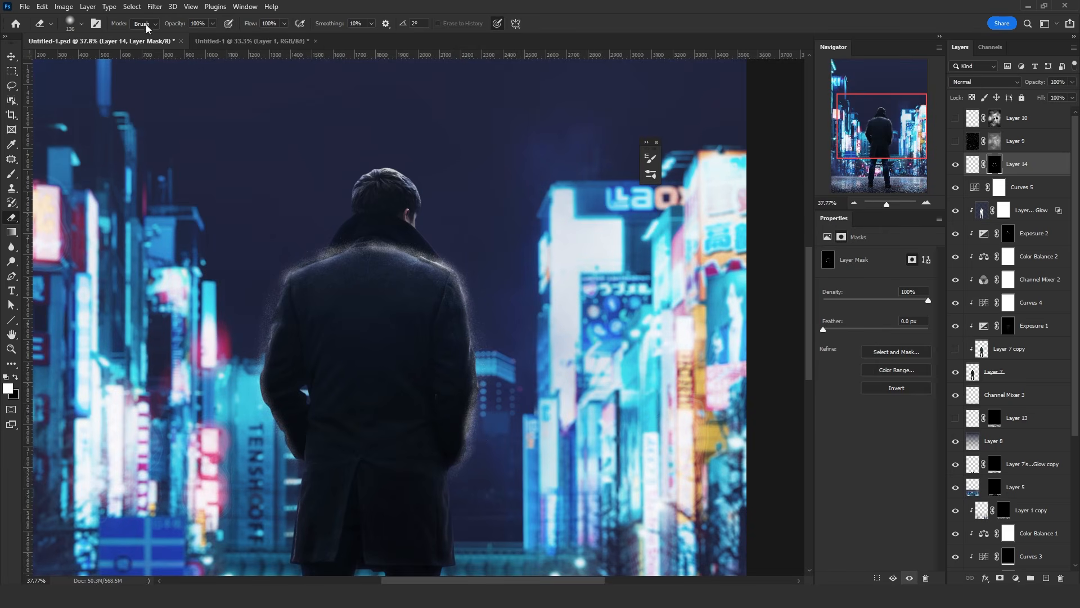
key(b)
click(165, 23)
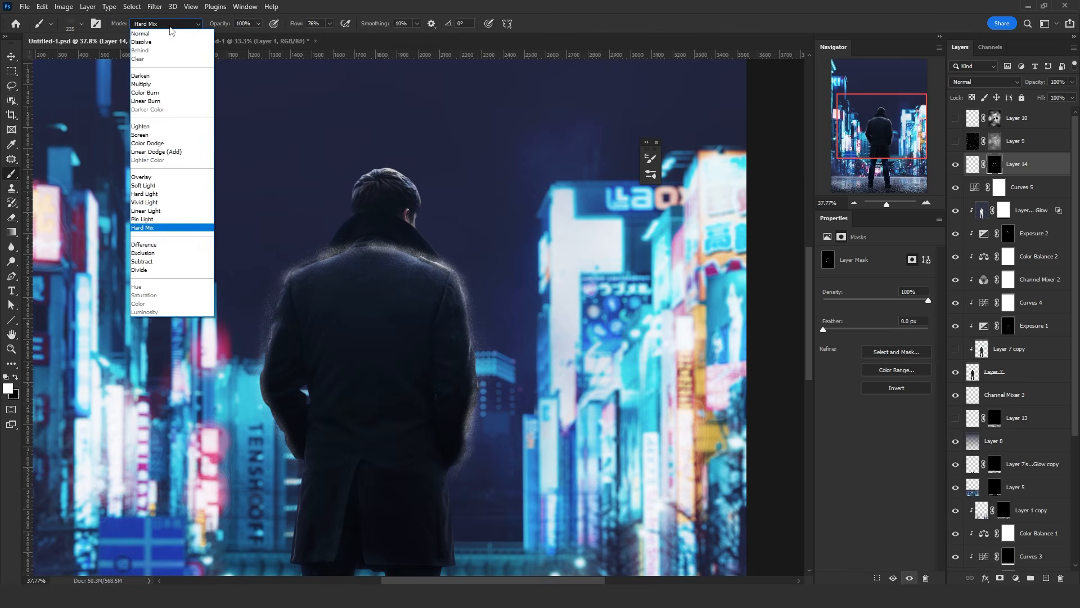
click(152, 175)
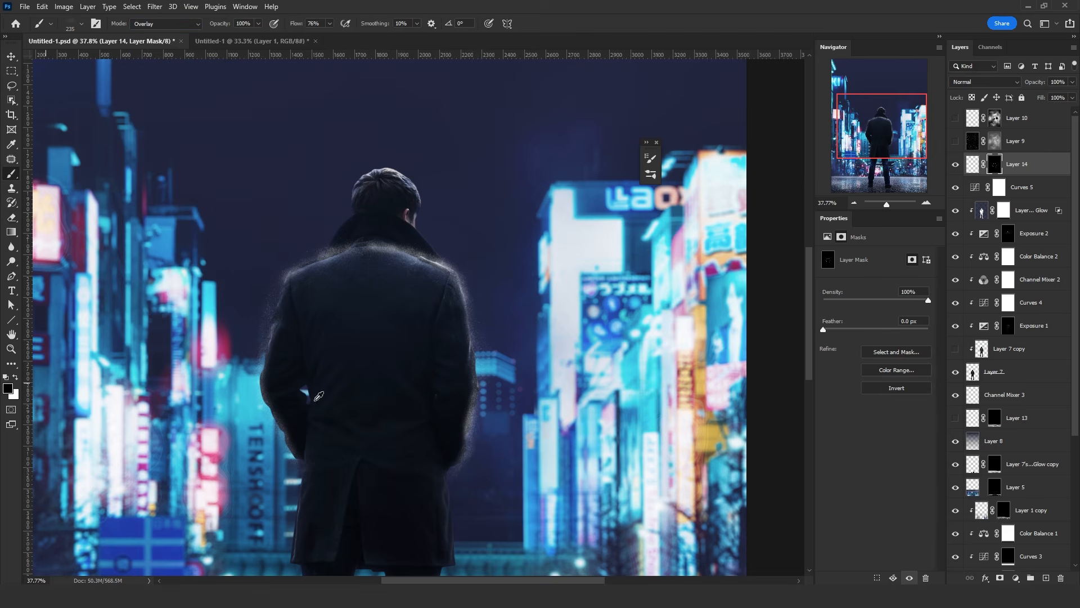
- Paint black on Layer 14's mask with a soft round brush to thin the spray around the coat's sleeves
mouse_move(394, 410)
mouse_down()
mouse_move(446, 419)
mouse_move(474, 363)
mouse_up()
scroll(466, 420, down, 1)
scroll(465, 422, up, 6)
key(ctrl+z)
drag(443, 410, 449, 410)
scroll(449, 410, up, 1)
drag(451, 212, 455, 212)
mouse_move(364, 153)
mouse_down()
mouse_move(234, 163)
mouse_move(266, 142)
mouse_move(351, 143)
mouse_up()
key(ctrl+z)
key(ctrl+z)
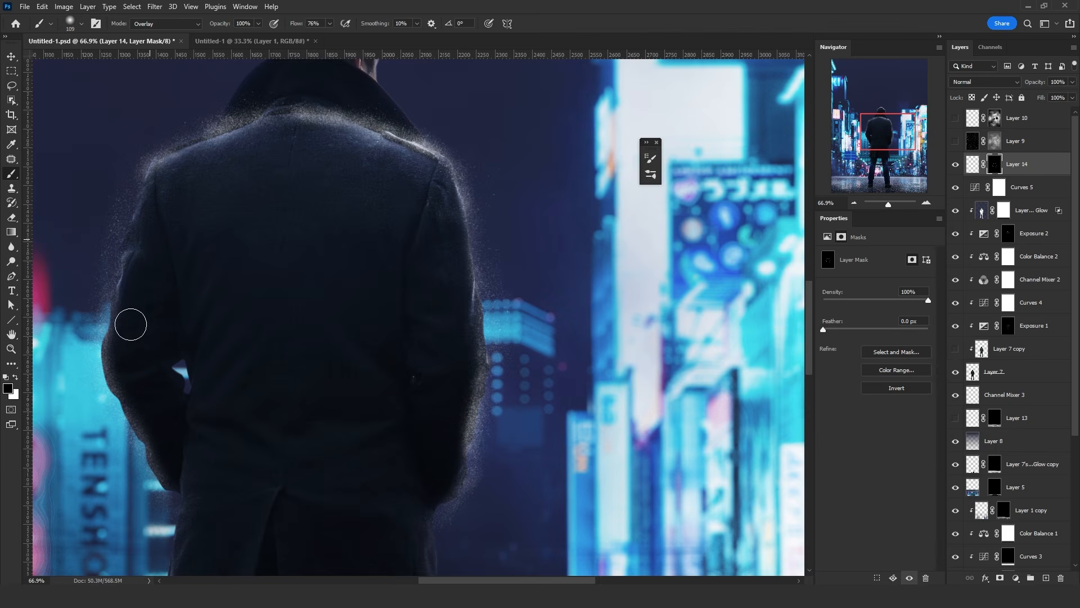
mouse_move(124, 352)
mouse_down()
mouse_move(130, 396)
mouse_move(159, 447)
mouse_up()
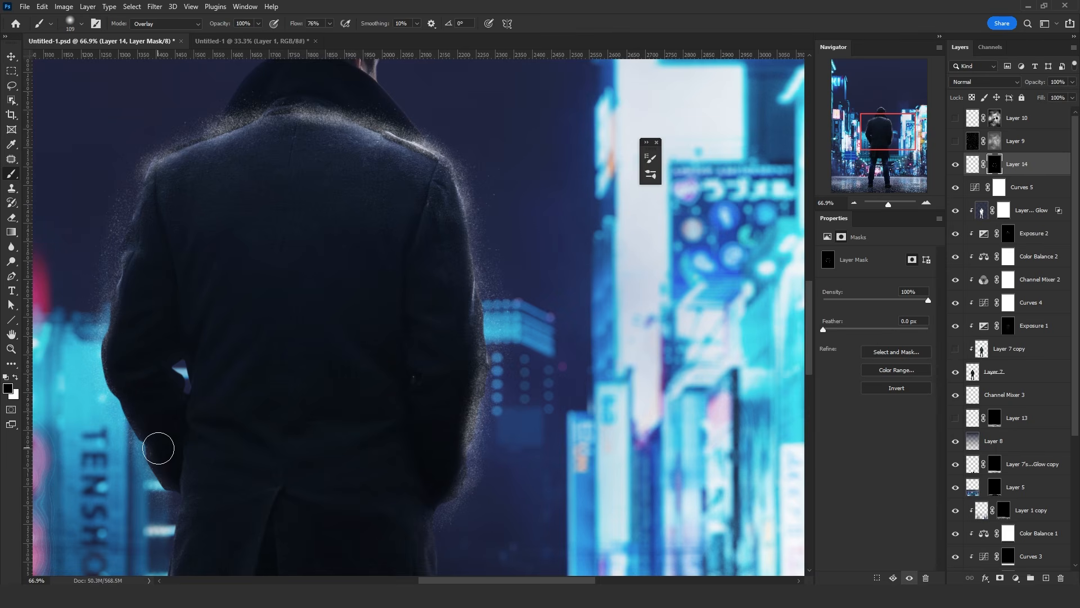
drag(100, 328, 109, 352)
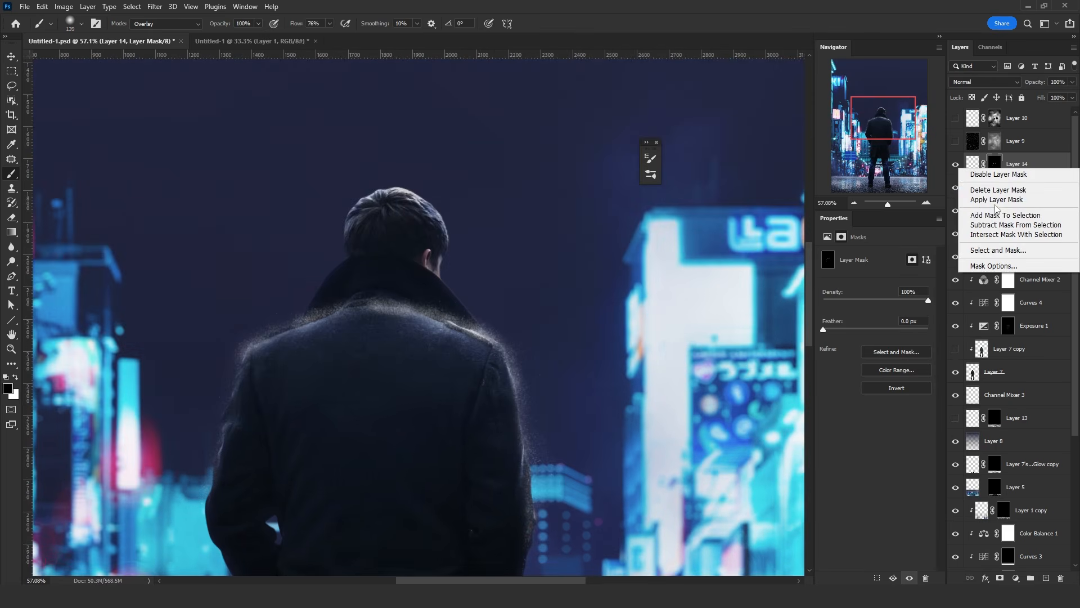
- Apply Layer 14's mask permanently and darken the particles by setting the Hue/Saturation lightness to -30
click(996, 199)
key(ctrl+u)
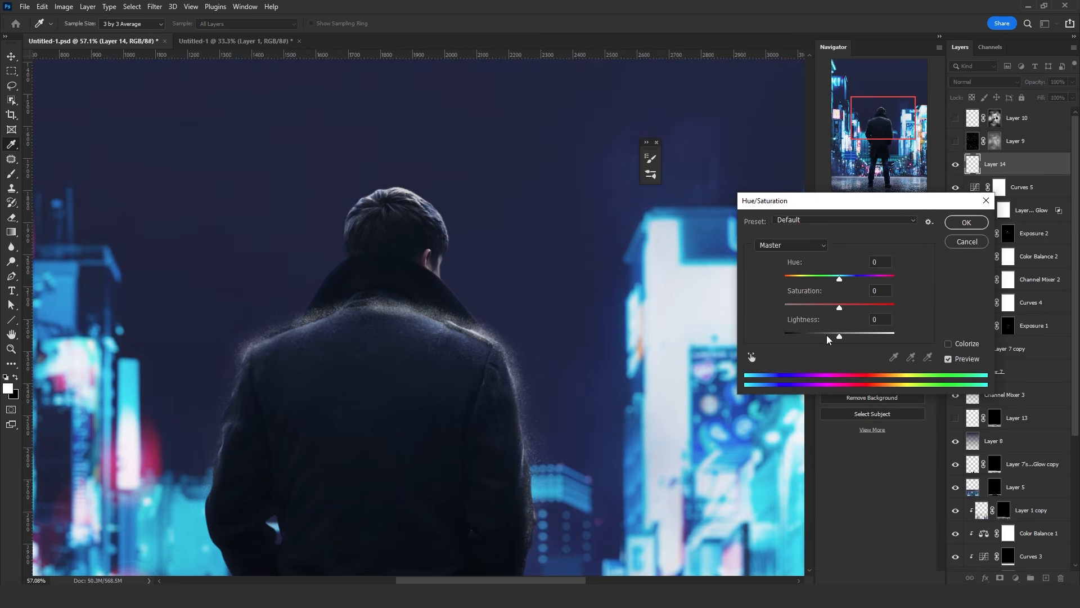
click(826, 335)
drag(826, 336, 824, 337)
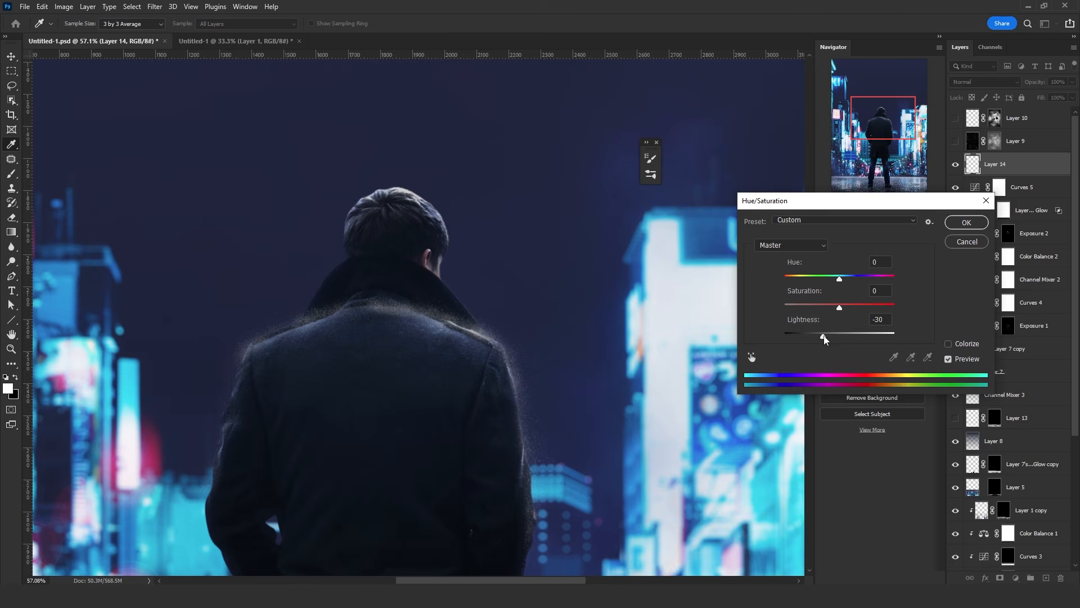
click(950, 223)
- Tint Layer 14's particles with Levels by adjusting the midtones of the Red and Blue channels
key(ctrl+l)
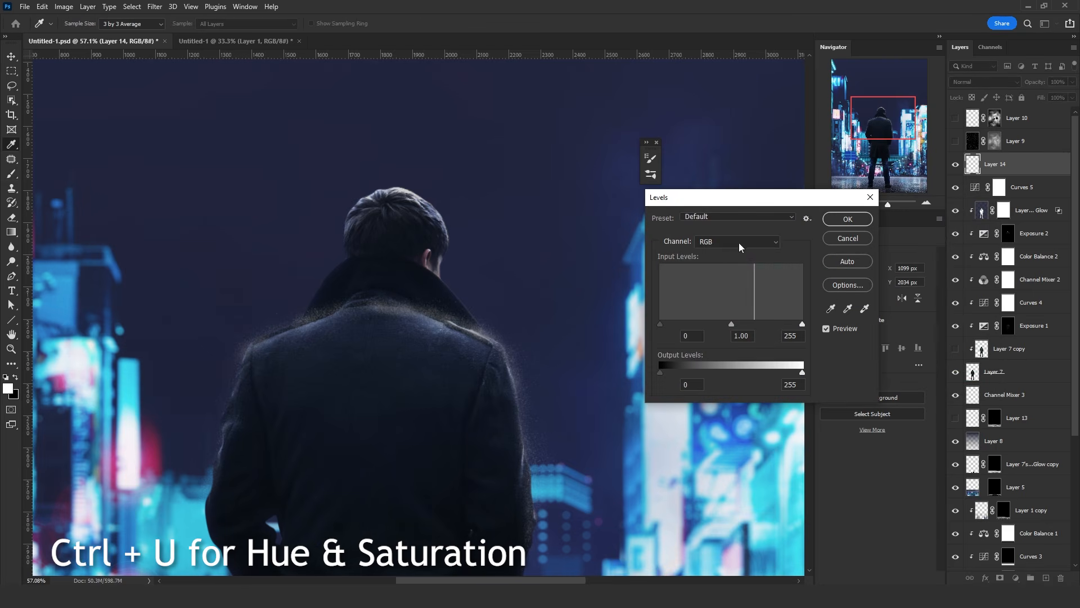
click(739, 247)
click(730, 261)
click(737, 242)
click(730, 278)
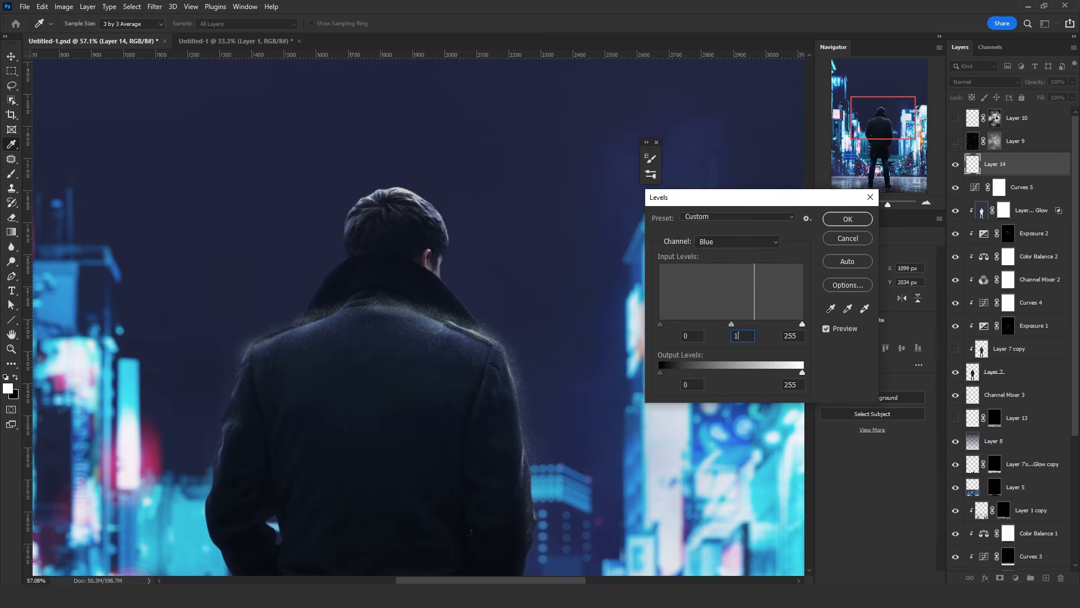
click(843, 222)
- Set Layer 14's blending mode to Screen and zoom in on the man's head and shoulders
click(984, 81)
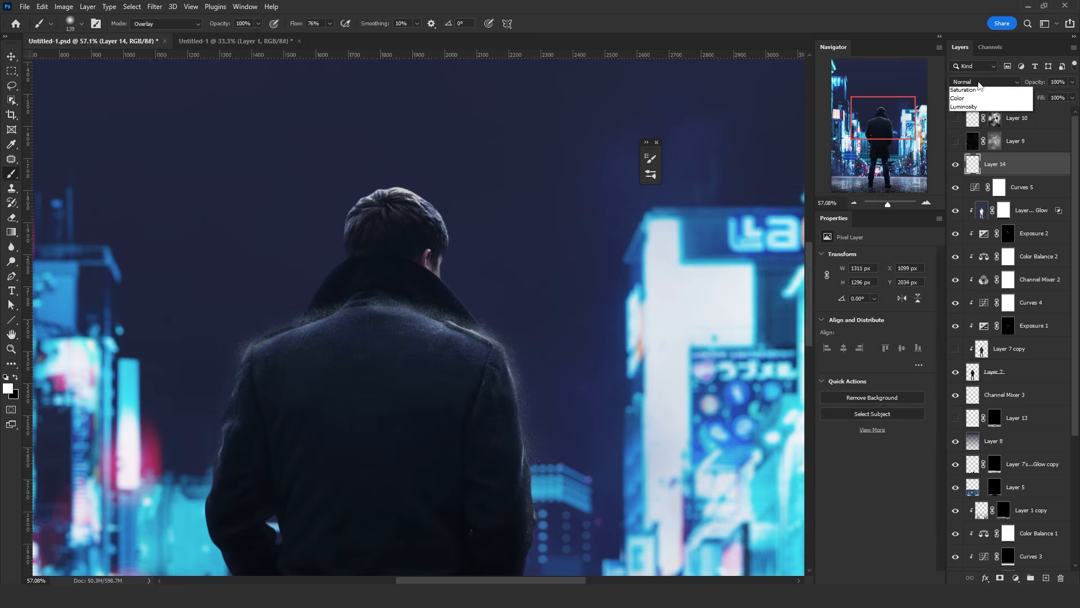
click(979, 172)
drag(475, 218, 528, 269)
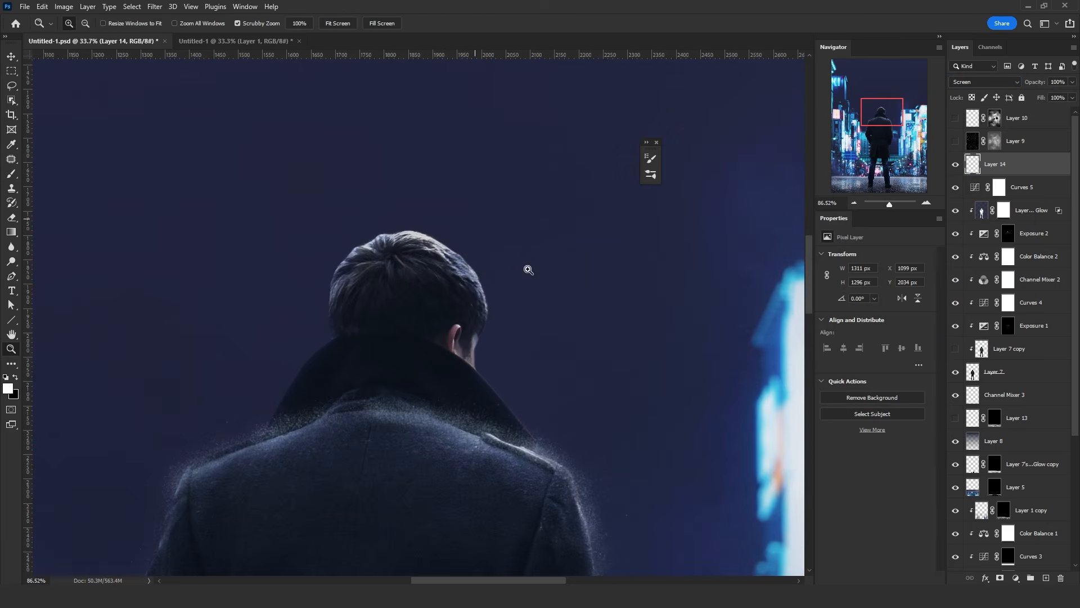
- Create a new layer above Layer 14 and paint white particle spray around the man's head with the brush mode set to Normal
click(1046, 579)
click(11, 173)
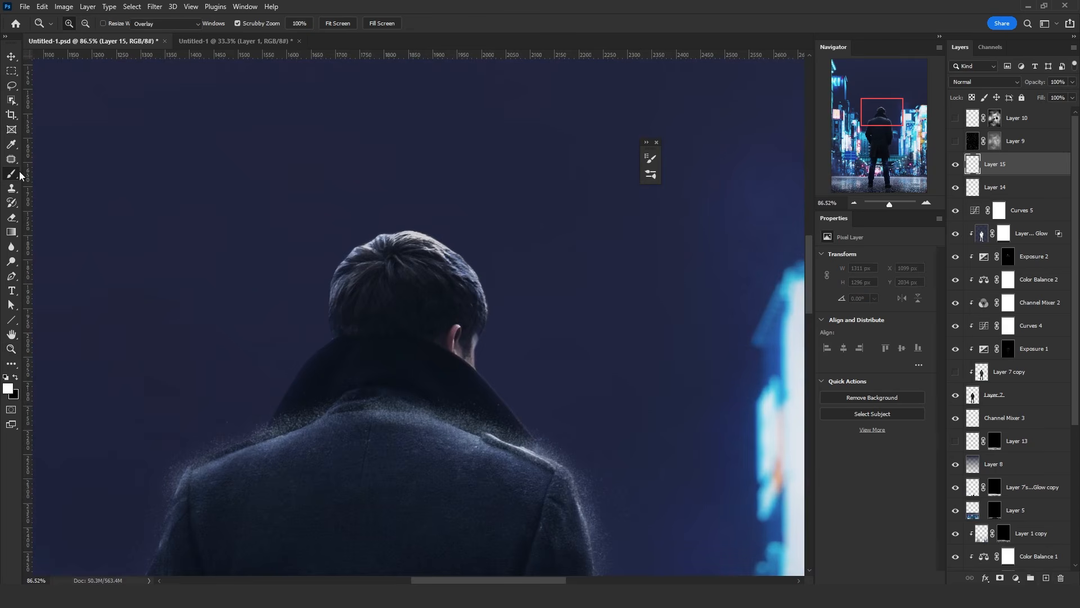
click(69, 29)
click(92, 132)
click(169, 25)
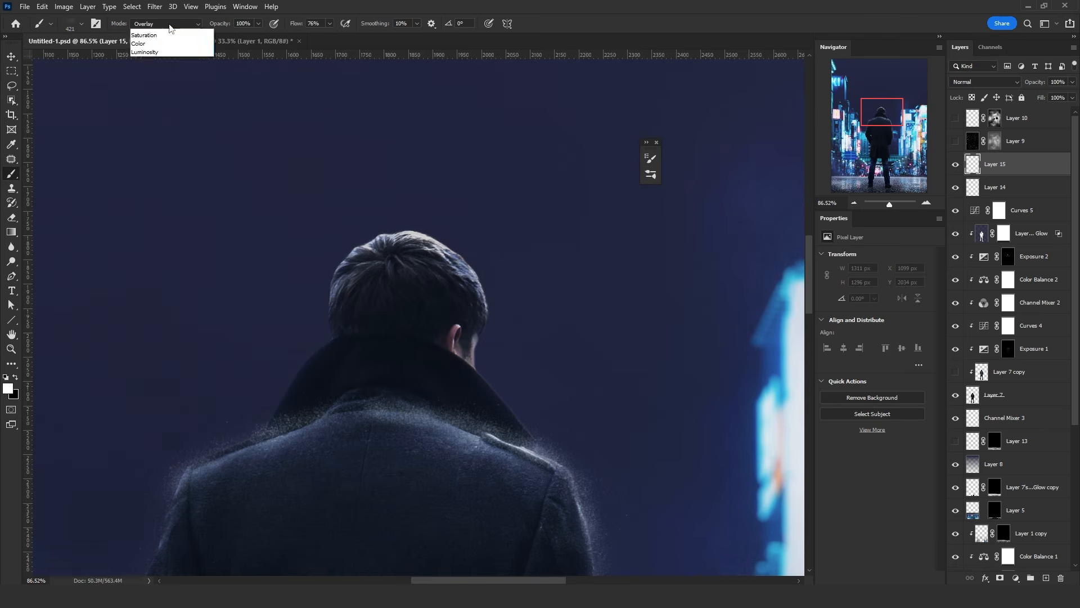
click(157, 34)
click(427, 254)
key(ctrl+z)
mouse_move(482, 315)
mouse_down()
mouse_move(335, 315)
mouse_move(479, 299)
mouse_move(461, 267)
mouse_move(328, 311)
mouse_move(474, 282)
mouse_move(365, 254)
mouse_up()
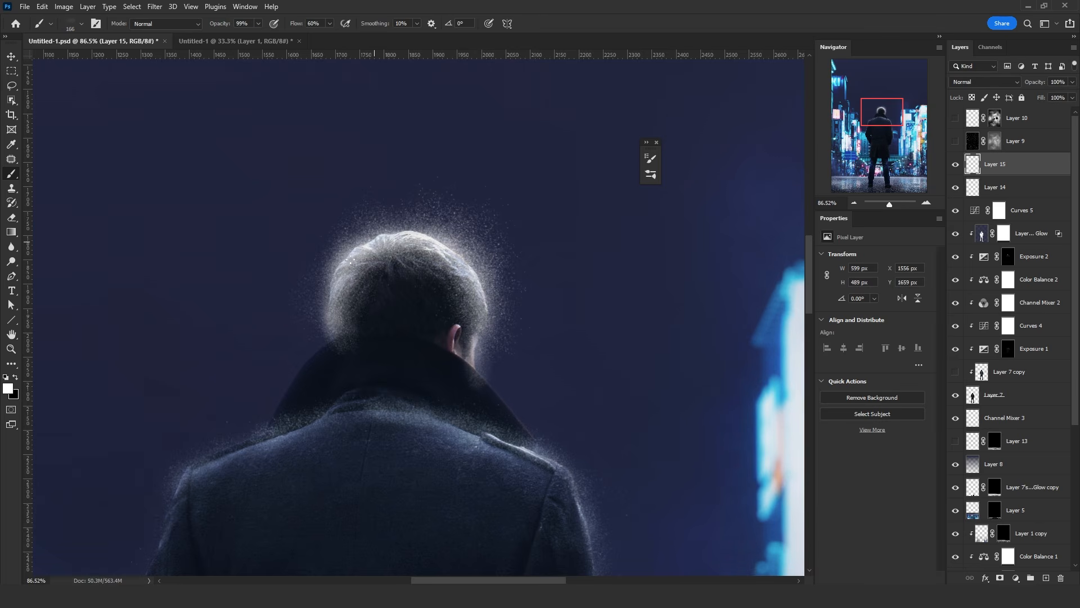
- Erase Layer 15's spray from the inner hair, face and collar, leaving particles along the head's upper outline
key(e)
mouse_move(362, 312)
mouse_down()
mouse_move(386, 296)
mouse_move(436, 318)
mouse_up()
drag(453, 379, 439, 382)
drag(494, 361, 335, 342)
- Mask Layer 15 with a selection of its own particles and thin the spray by adjusting the mask's Levels
ctrl+click(972, 164)
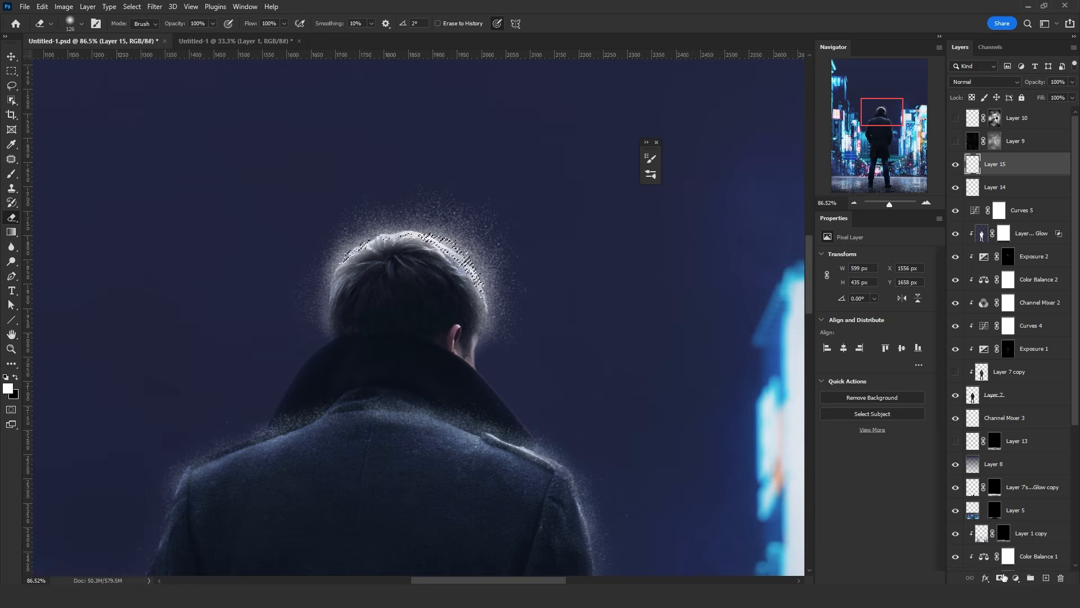
click(1000, 577)
key(ctrl+l)
drag(802, 325, 737, 325)
drag(660, 325, 669, 325)
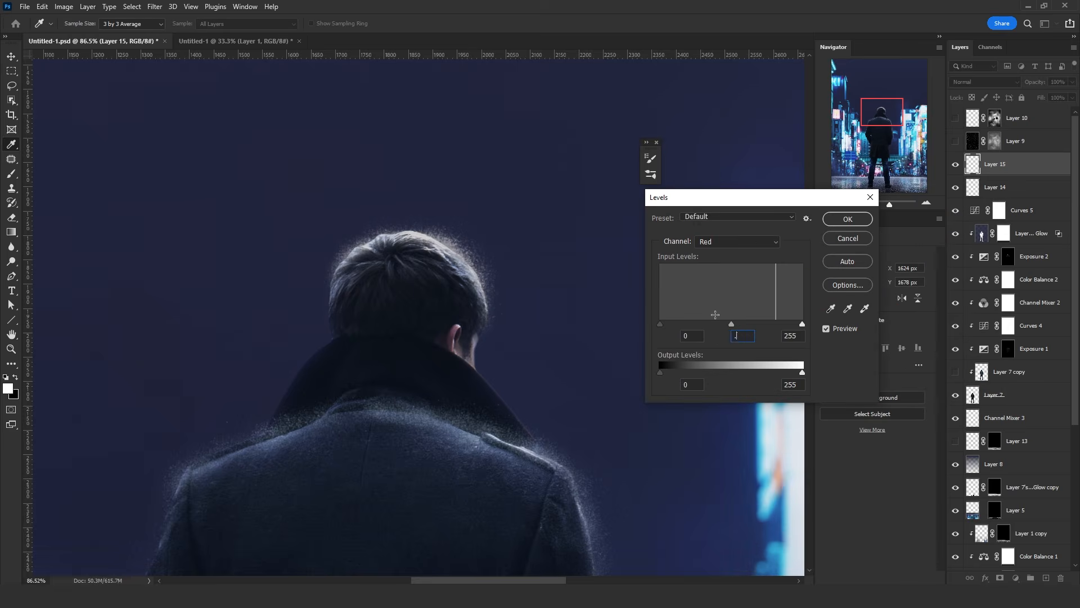
- Tint Layer 15's particles with Levels on the individual color channels and set the layer's blending mode to Screen
click(732, 243)
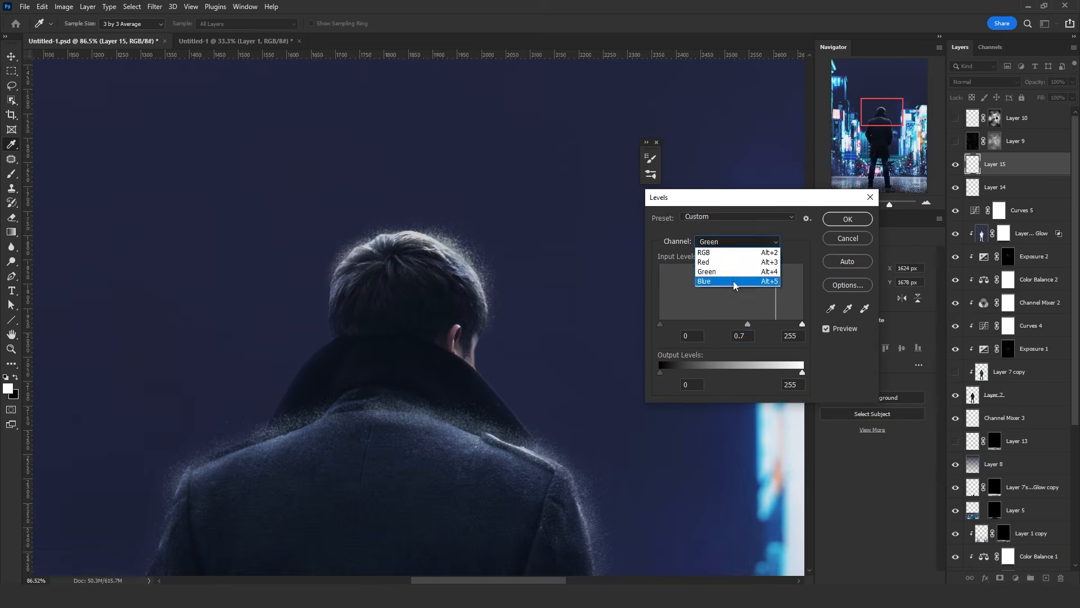
click(717, 281)
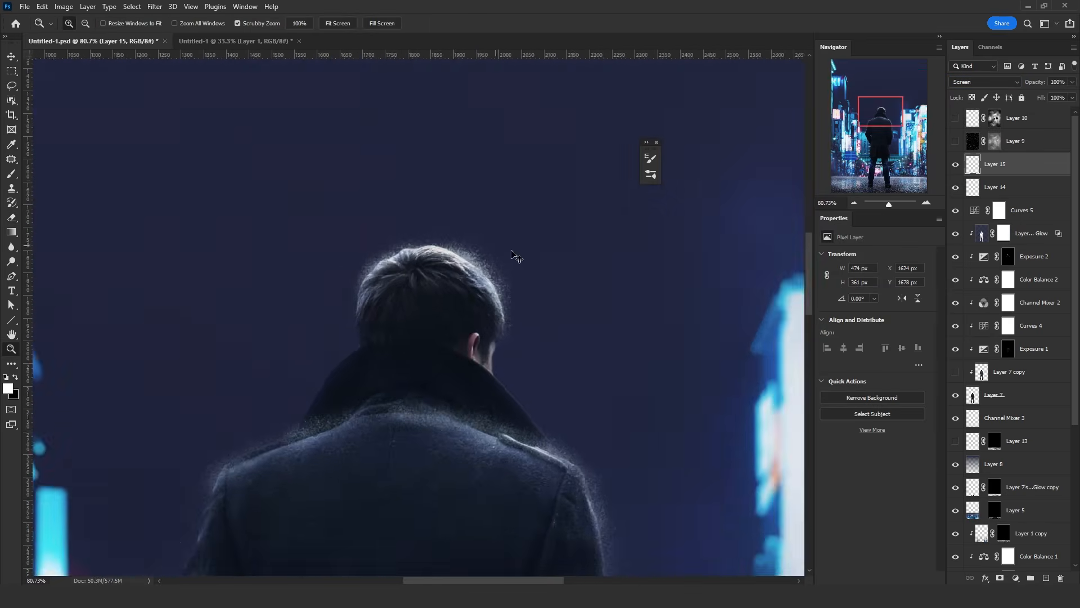
key(ctrl+l)
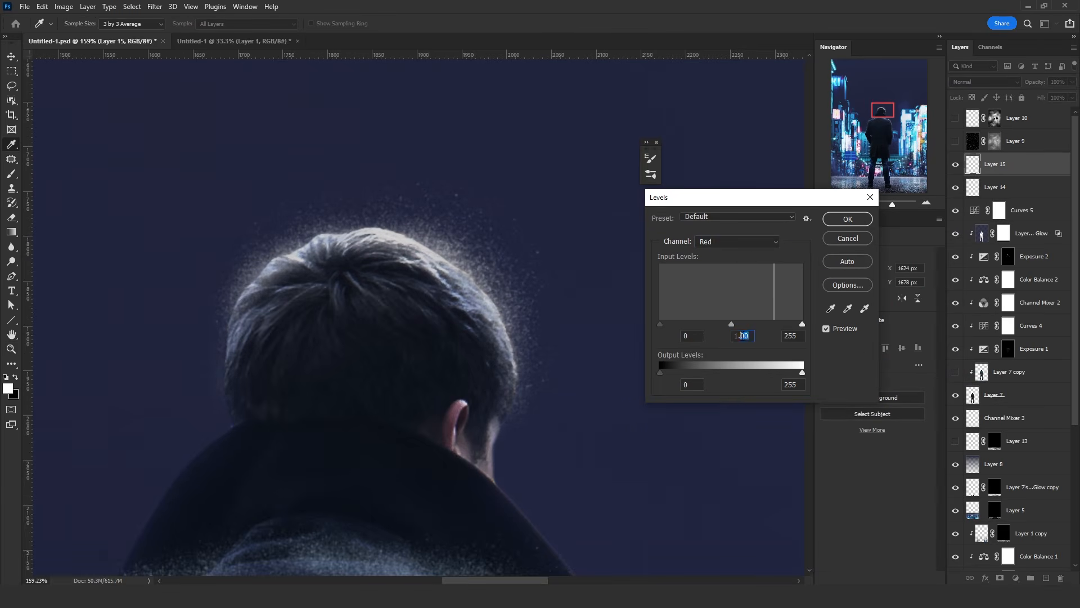
click(960, 175)
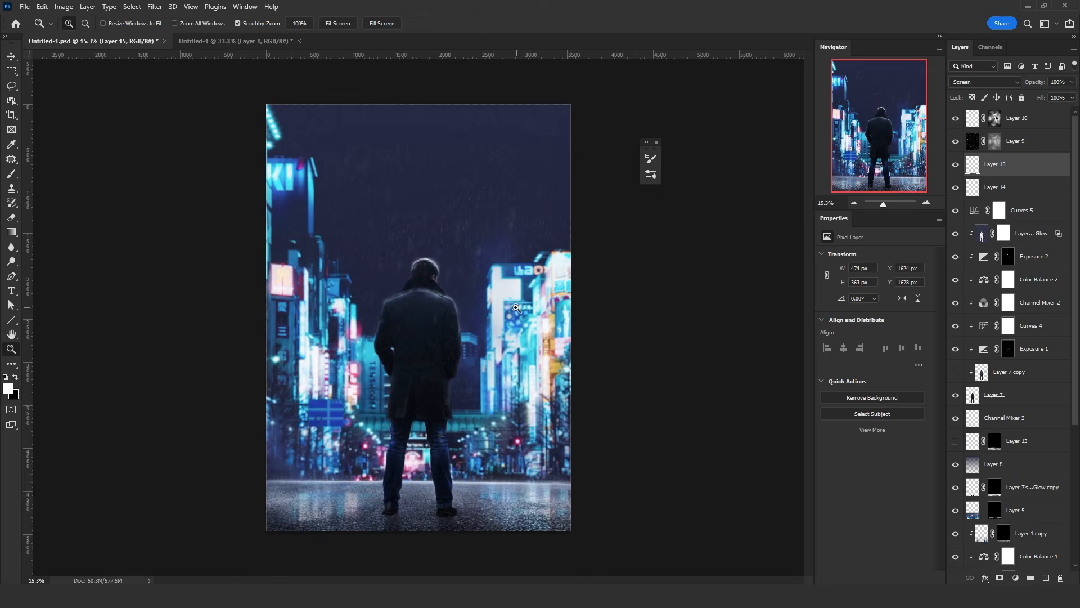
- On a new layer above Layer 15, paint white particle spray across the man's shoulders and coat collar
scroll(460, 464, up, 5)
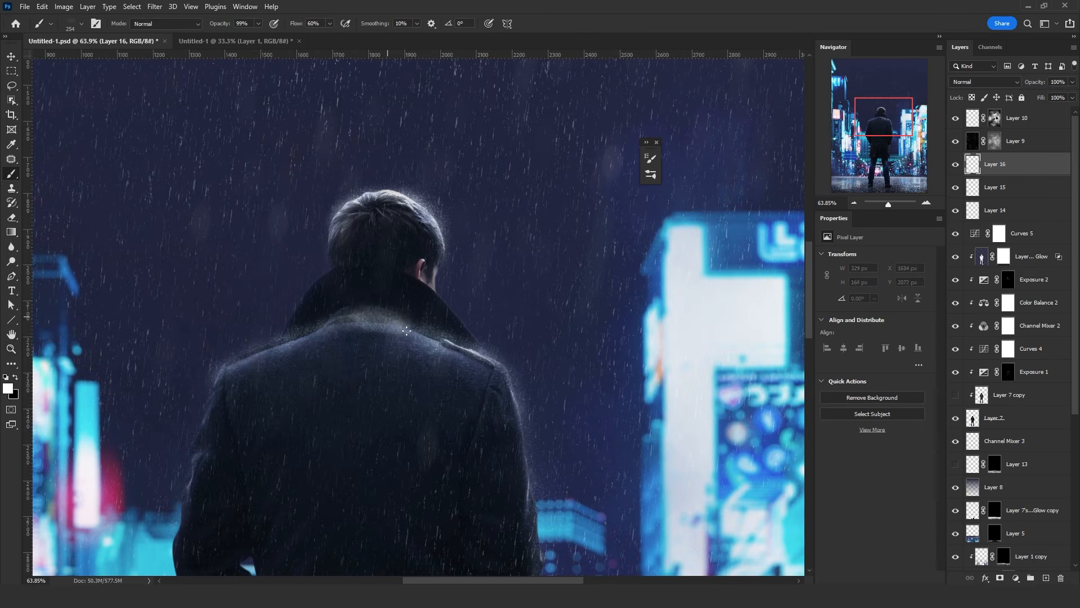
drag(406, 330, 306, 332)
key(ctrl+z)
drag(490, 360, 242, 351)
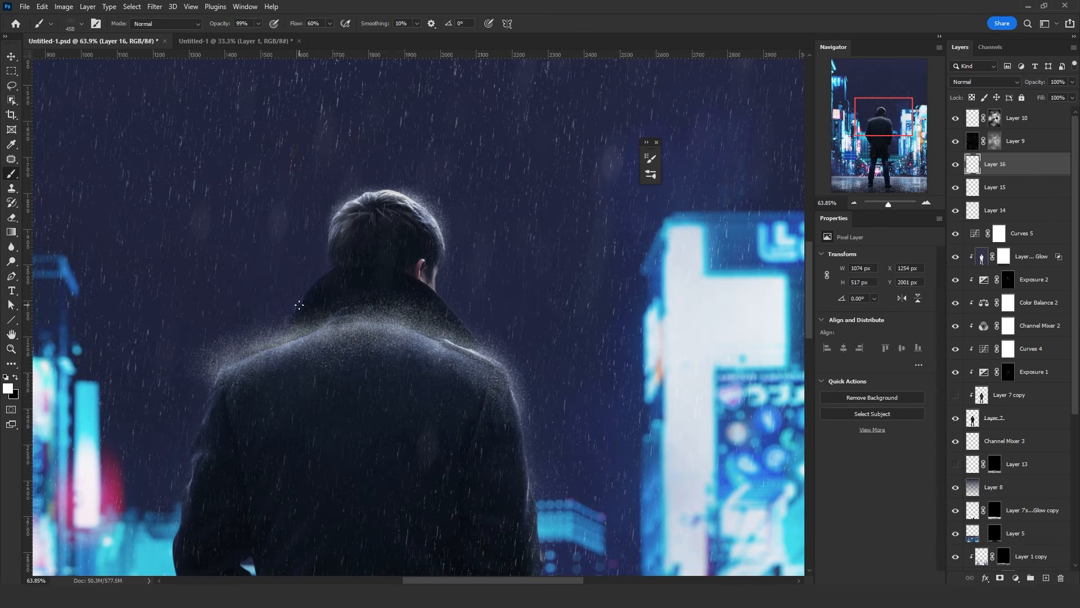
alt+right_click(484, 326)
drag(478, 329, 302, 299)
- Paint more particle spray on Layer 16 along the coat's sleeves and upper back
scroll(375, 292, down, 5)
scroll(375, 292, down, 1)
drag(450, 309, 445, 450)
drag(412, 332, 397, 307)
click(291, 324)
scroll(337, 293, down, 1)
- Paint particle spray on Layer 16 around the man's head and along his legs, resizing the brush to fit
alt+right_click(414, 169)
drag(414, 169, 394, 153)
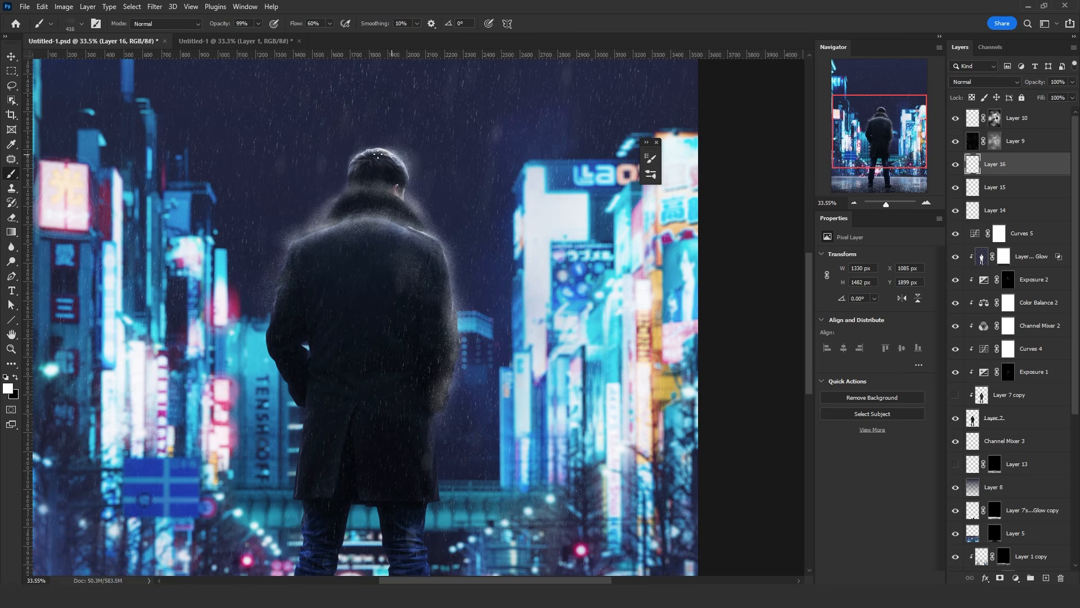
key(ctrl+z)
click(362, 157)
key(ctrl+z)
click(384, 162)
scroll(385, 147, down, 2)
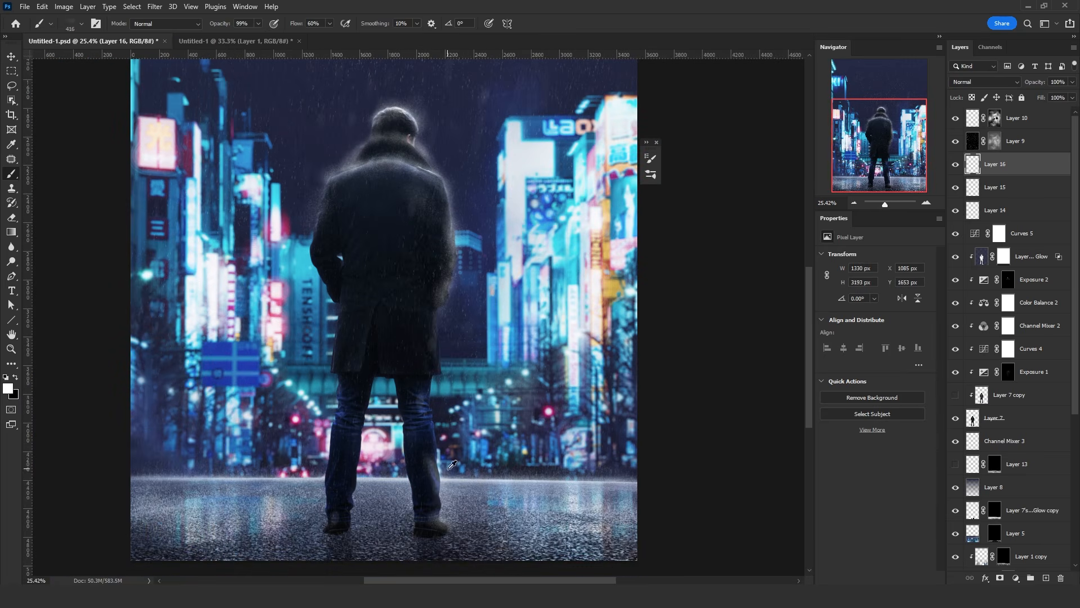
alt+right_click(443, 451)
scroll(405, 184, up, 7)
click(155, 7)
click(155, 7)
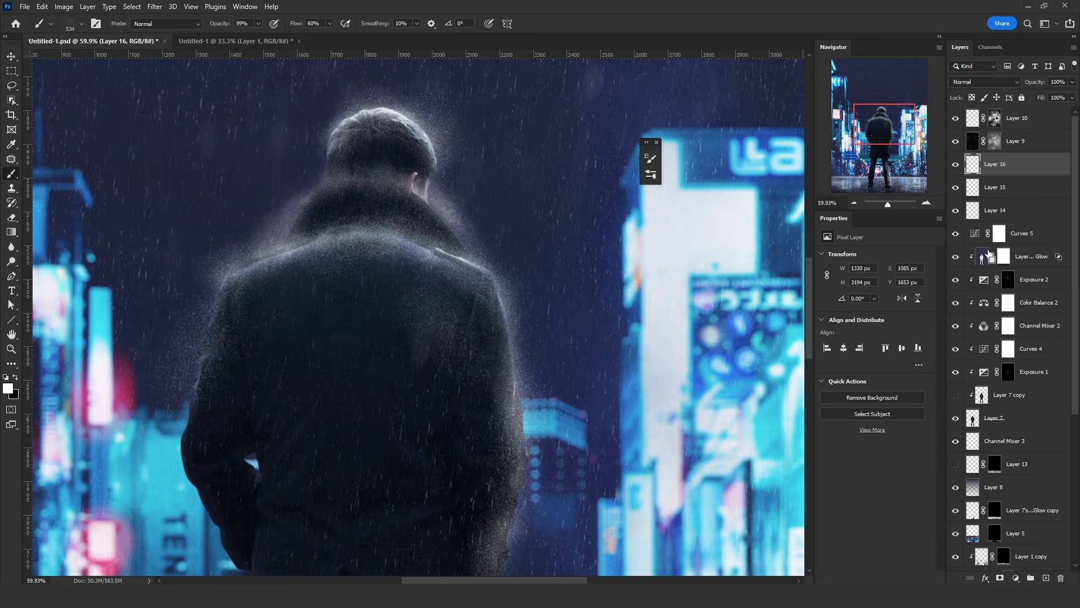
- Mask Layer 16 with its own particle selection, reduce the spray with Levels on the mask, and apply the mask permanently
ctrl+click(973, 164)
click(1000, 577)
key(ctrl+l)
drag(802, 324, 692, 325)
click(848, 219)
right_click(997, 168)
click(997, 198)
- Darken Layer 16's particles by lowering the Hue/Saturation lightness to about -22
key(ctrl+u)
drag(839, 335, 832, 336)
click(966, 223)
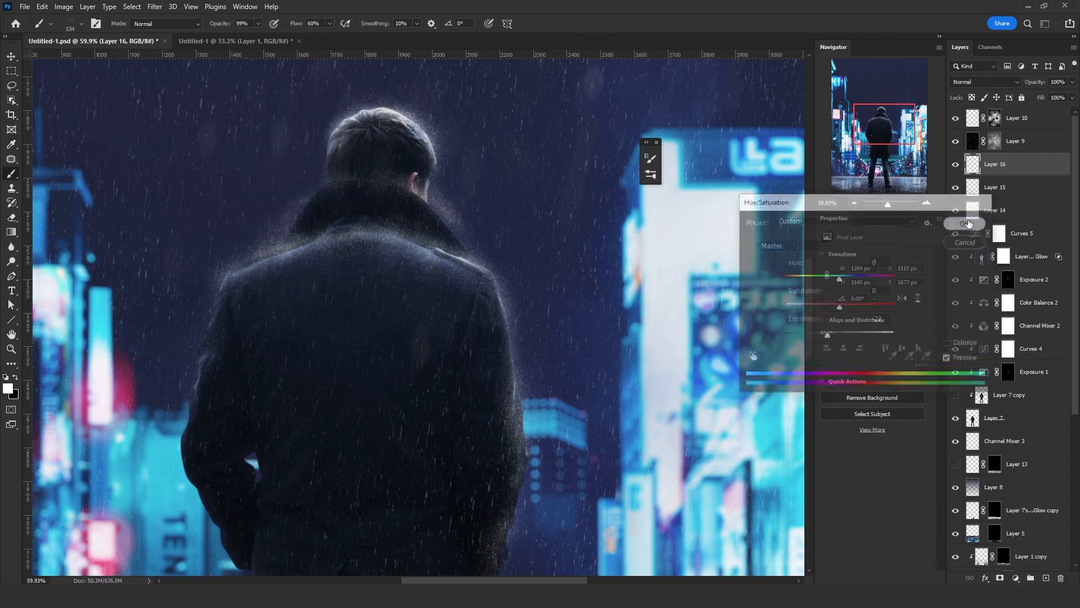
- Set the Red channel's Levels midtones to 0.5 on Layer 16 and change its blending mode to Screen
key(ctrl+l)
click(737, 242)
click(738, 262)
text(.5)
key(Return)
click(994, 83)
click(986, 171)
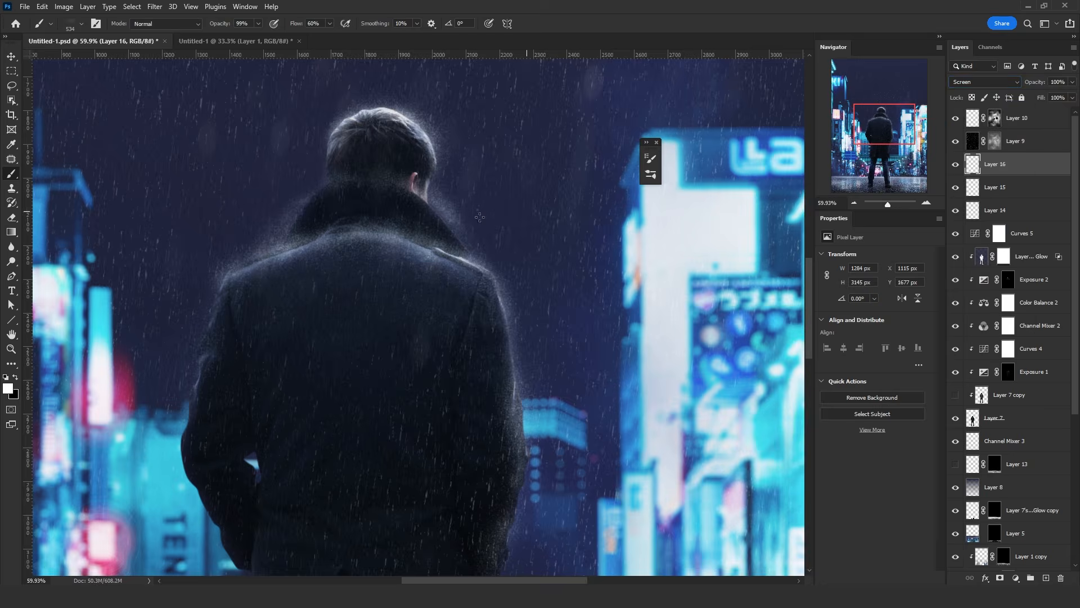
- Copy Layer 9's mask onto Layer 16
scroll(450, 365, down, 4)
scroll(428, 284, up, 4)
drag(997, 145, 1004, 164)
scroll(457, 263, down, 6)
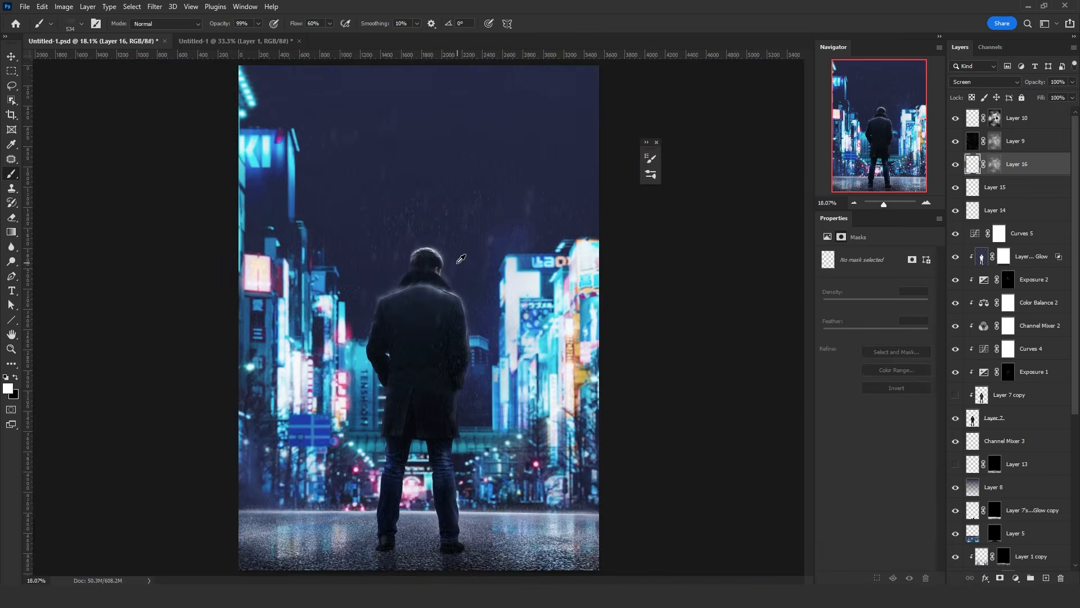
scroll(467, 175, up, 5)
- Select Layer 9 and reduce the Red channel's midtones in Levels to tint the rain
key(alt+bracketright)
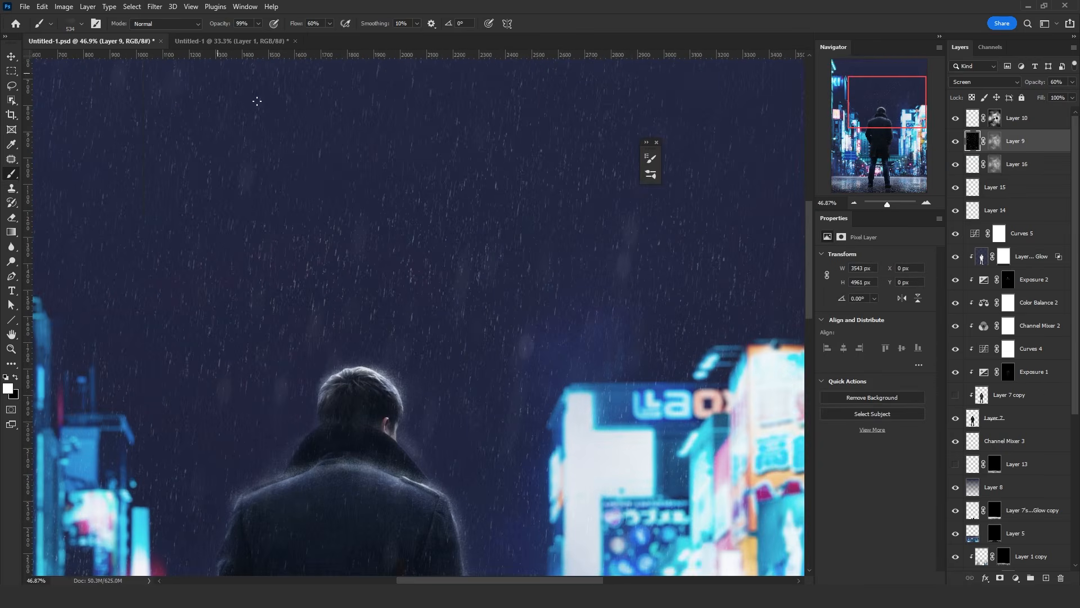
key(ctrl+u)
key(Escape)
key(ctrl+l)
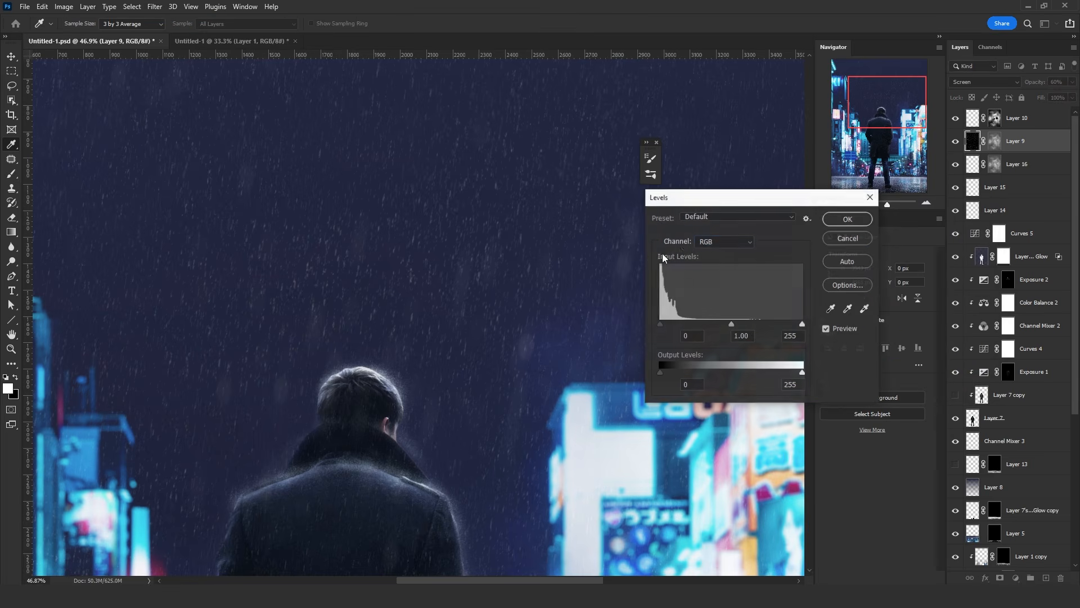
click(724, 241)
click(724, 268)
drag(731, 324, 743, 308)
- Set the Blue channel's midtones to 1.3 in Levels for Layer 9's rain
click(726, 242)
click(730, 294)
key(BackSpace)
text(3)
click(726, 242)
click(727, 256)
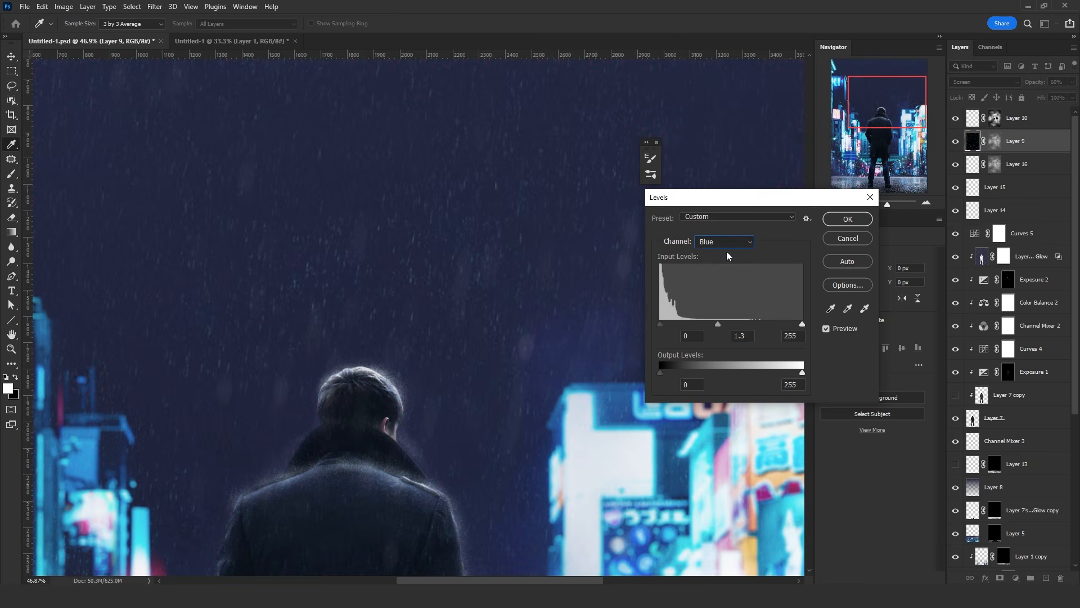
key(Return)
- Reduce the saturation of Layer 9's rain with Hue/Saturation
key(z)
key(ctrl+u)
drag(838, 307, 824, 306)
key(Return)
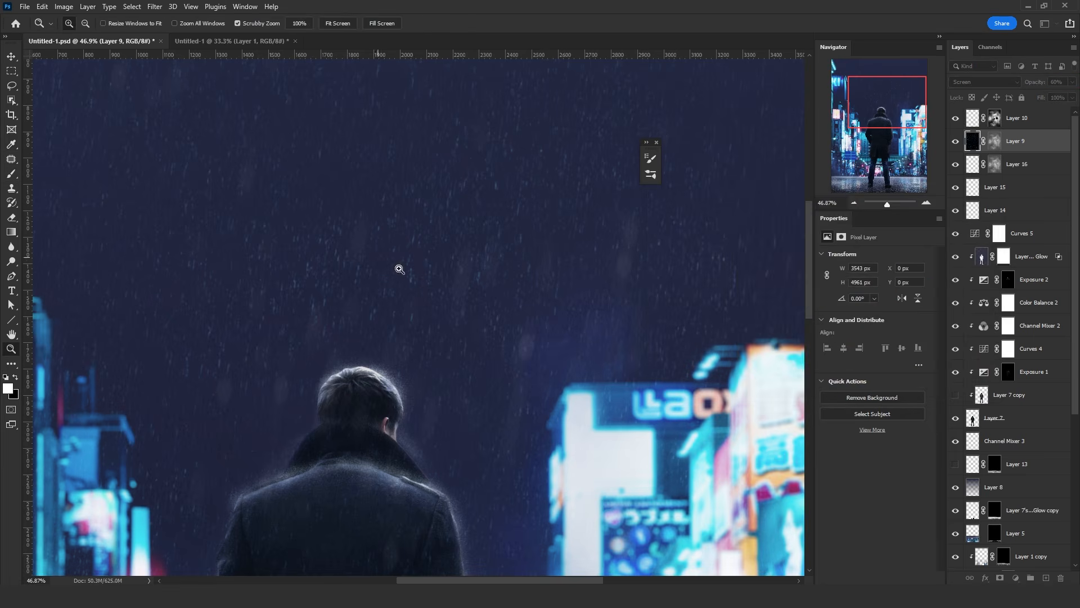
drag(478, 270, 432, 271)
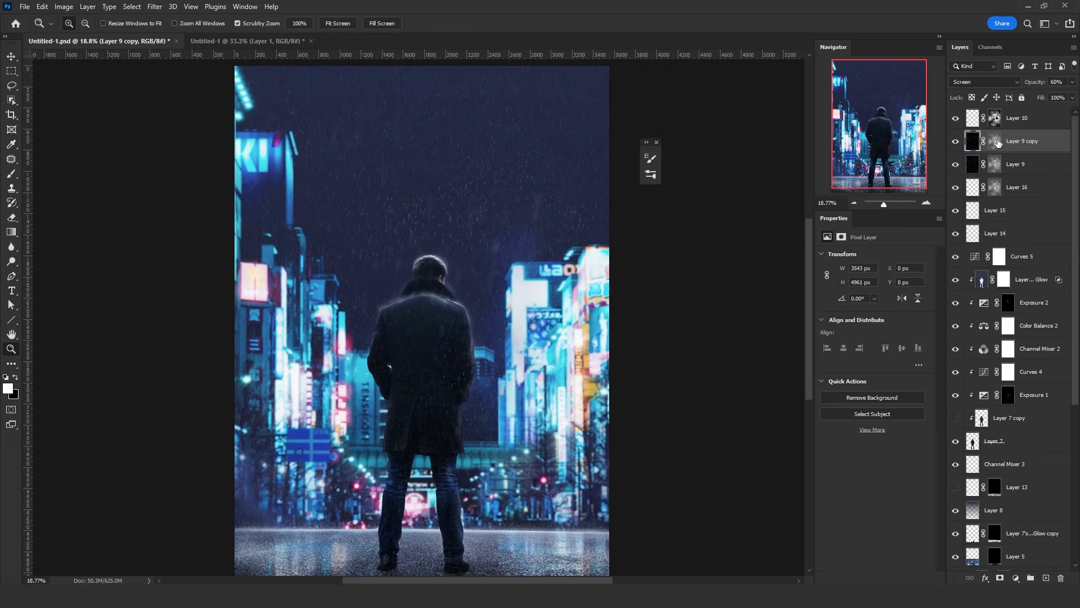
- Duplicate Layer 9 and adjust the copy's mask with Levels, using midtones of about 0.37 and a white input of about 230
key(ctrl+l)
drag(730, 324, 798, 324)
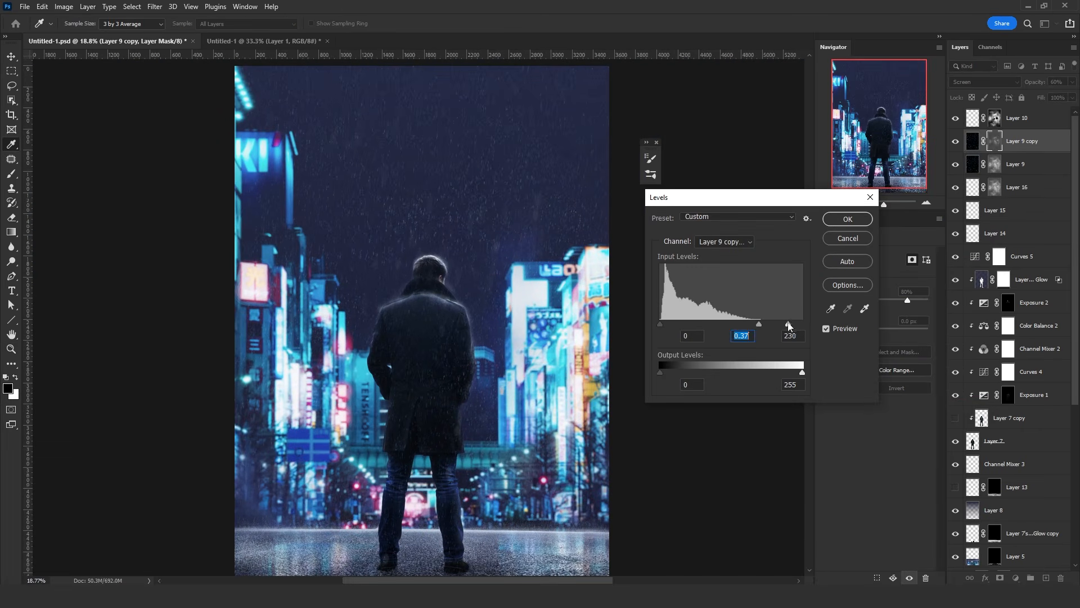
key(Return)
key(z)
drag(443, 212, 450, 275)
click(973, 140)
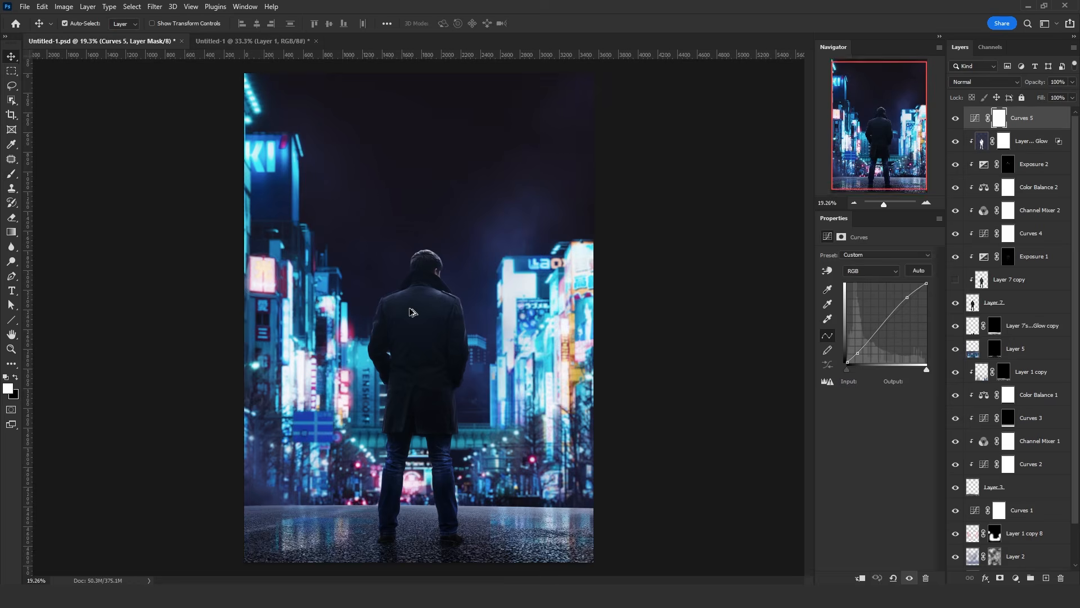
- Choose the Gradient tool and create a new layer directly above the Layer 7 glow copy
scroll(409, 312, down, 3)
scroll(415, 338, up, 2)
scroll(414, 338, down, 1)
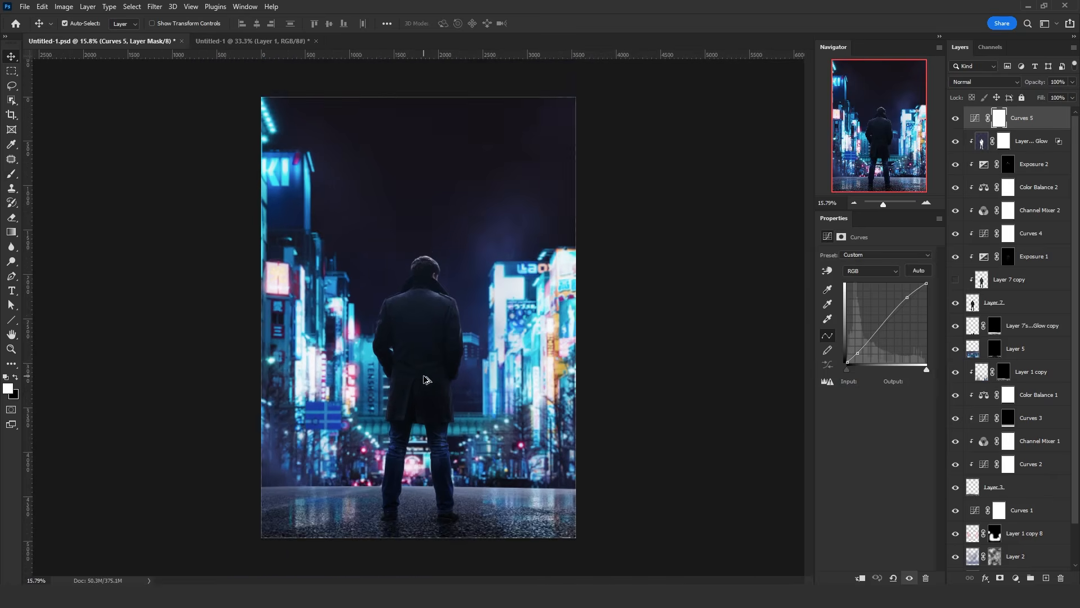
scroll(414, 338, up, 1)
click(12, 231)
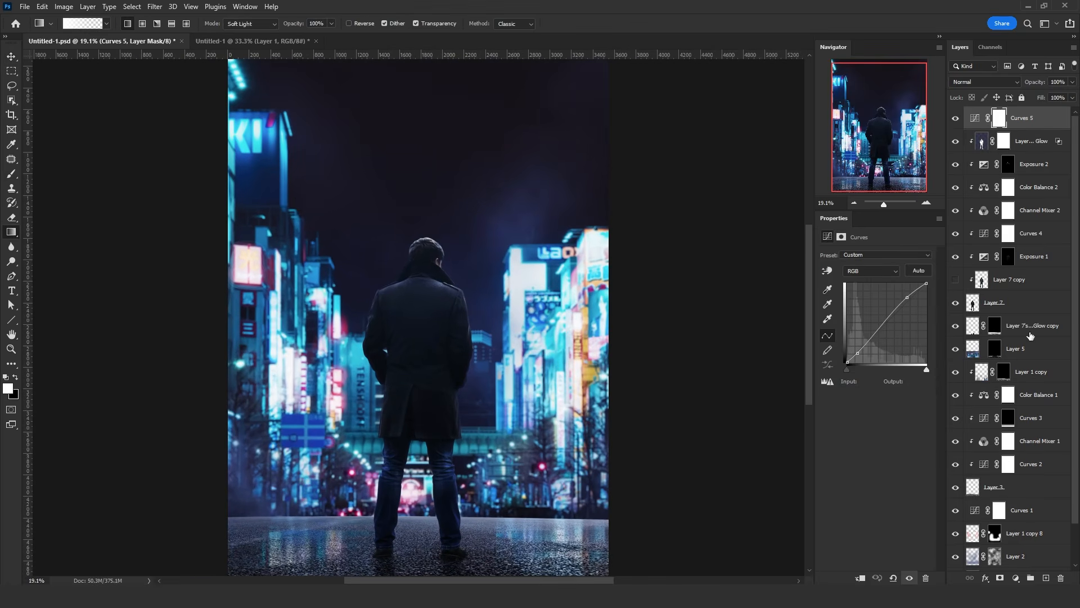
click(1030, 334)
click(1046, 577)
scroll(457, 292, down, 2)
scroll(456, 286, up, 1)
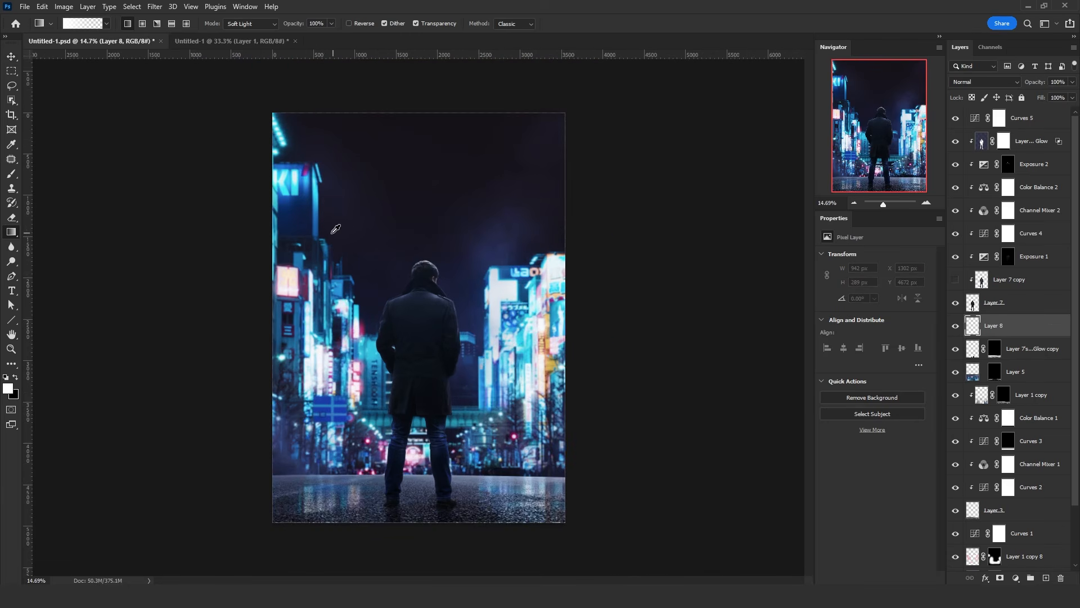
- Sample a dark blue from the night sky as the foreground color and set the Gradient tool's mode to Normal
alt+click(332, 208)
alt+click(333, 192)
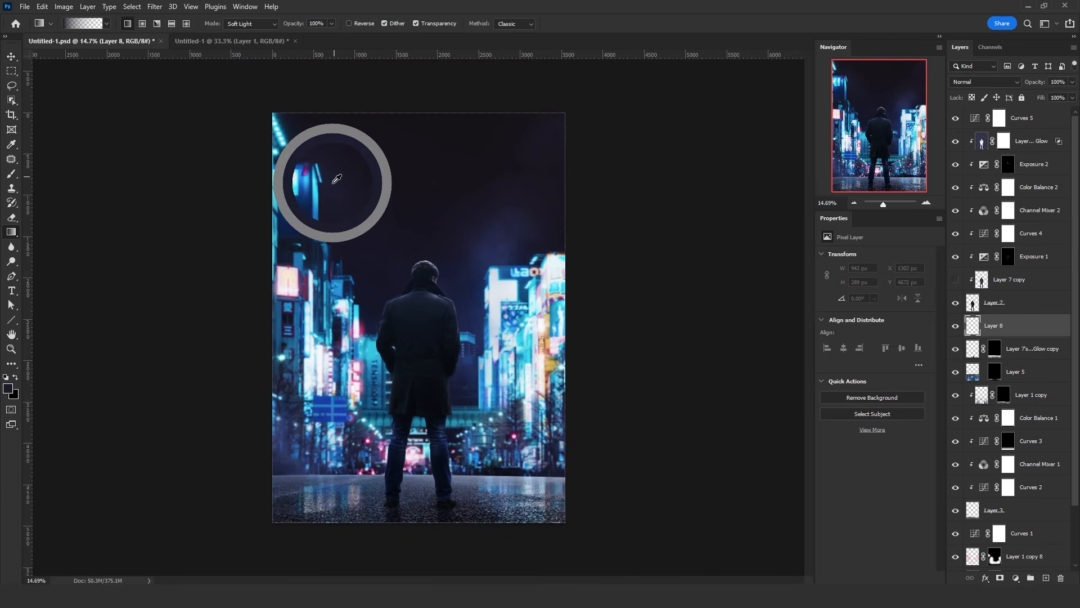
alt+click(462, 223)
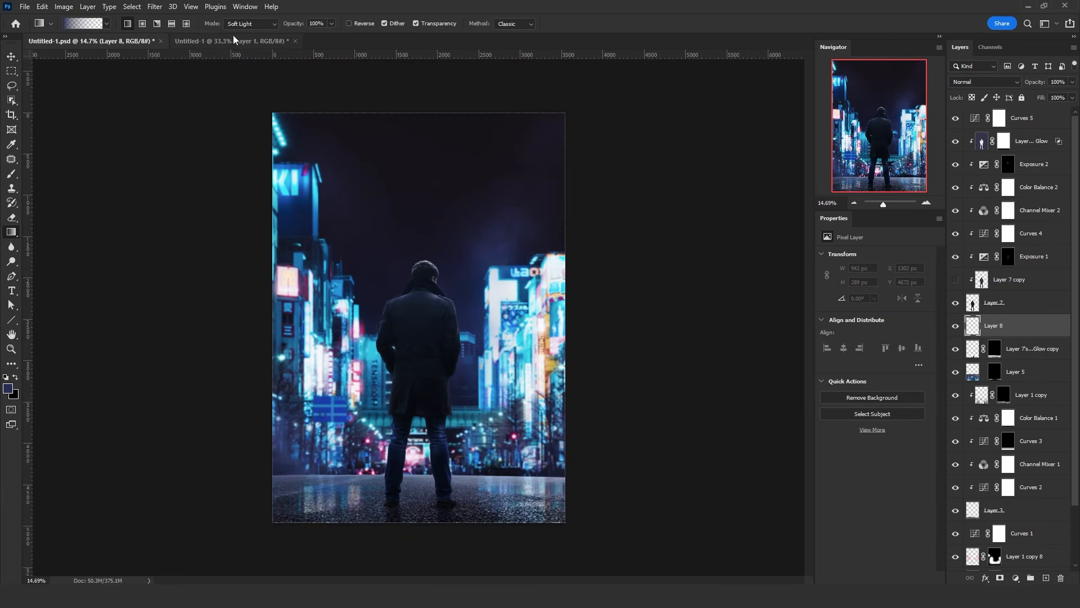
click(251, 24)
click(248, 34)
- Draw a vertical blue-to-transparent gradient on Layer 8 from the canvas's upper edge to just past its lower edge
drag(455, 158, 455, 502)
key(ctrl+z)
drag(435, 264, 433, 520)
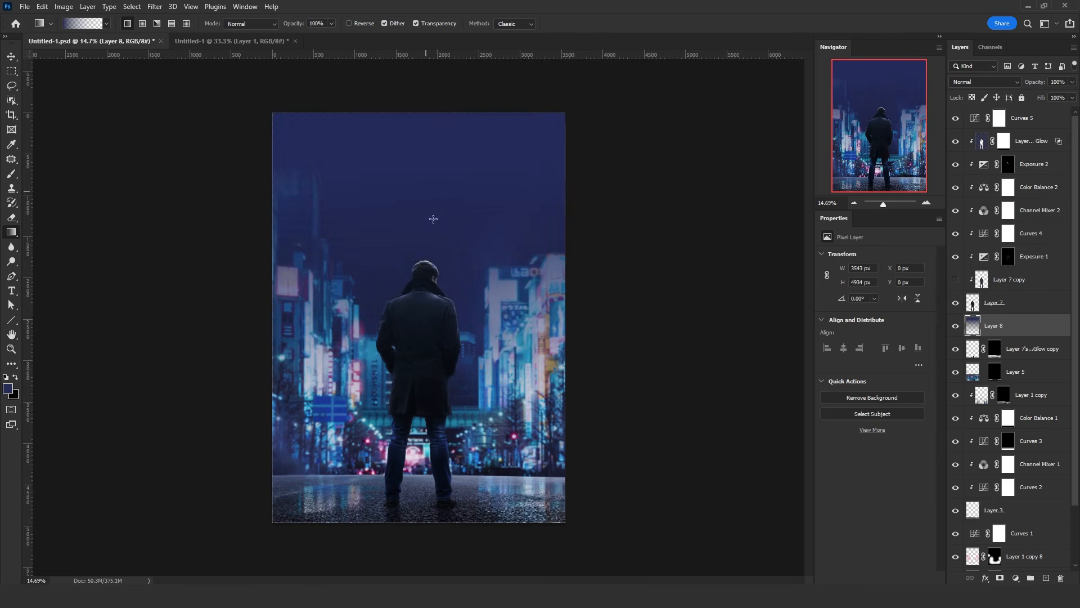
key(ctrl+z)
drag(427, 113, 428, 557)
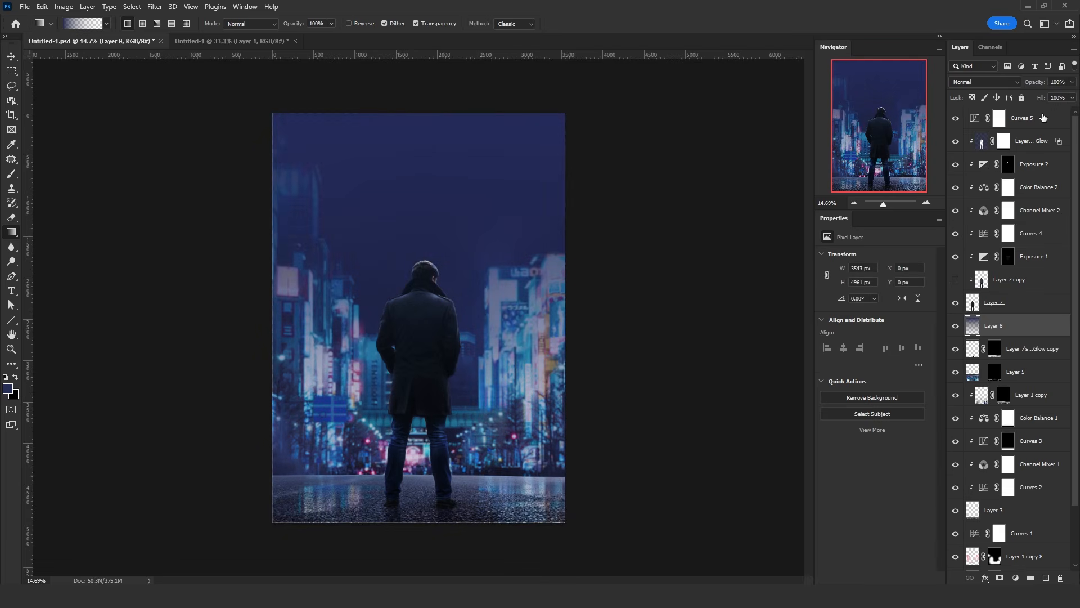
- Set Layer 8's blending mode to Lighten and toggle the layer's visibility to compare the haze
click(987, 82)
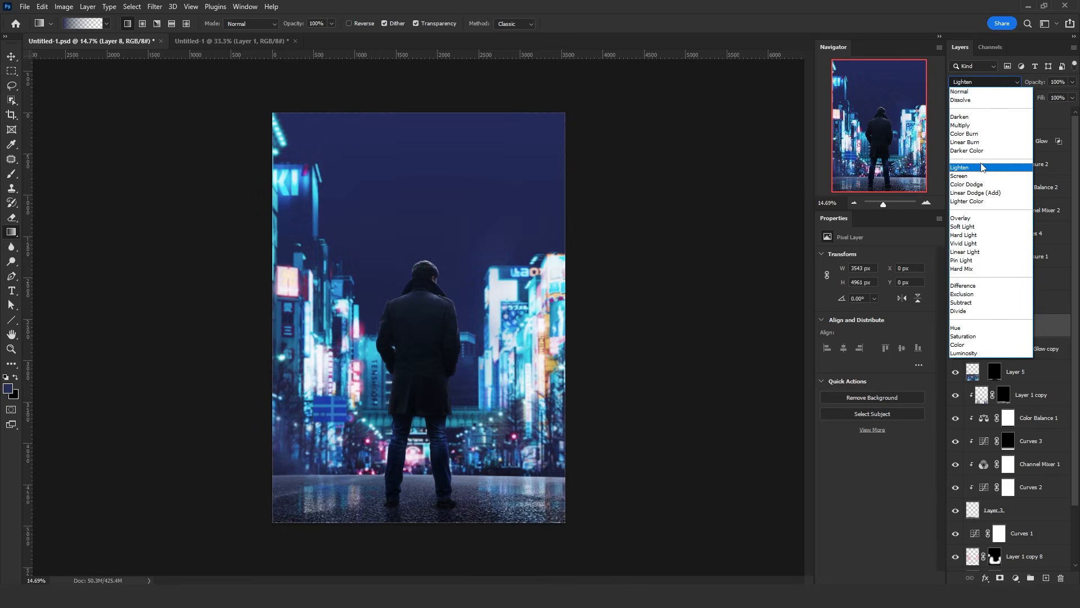
key(Escape)
click(955, 326)
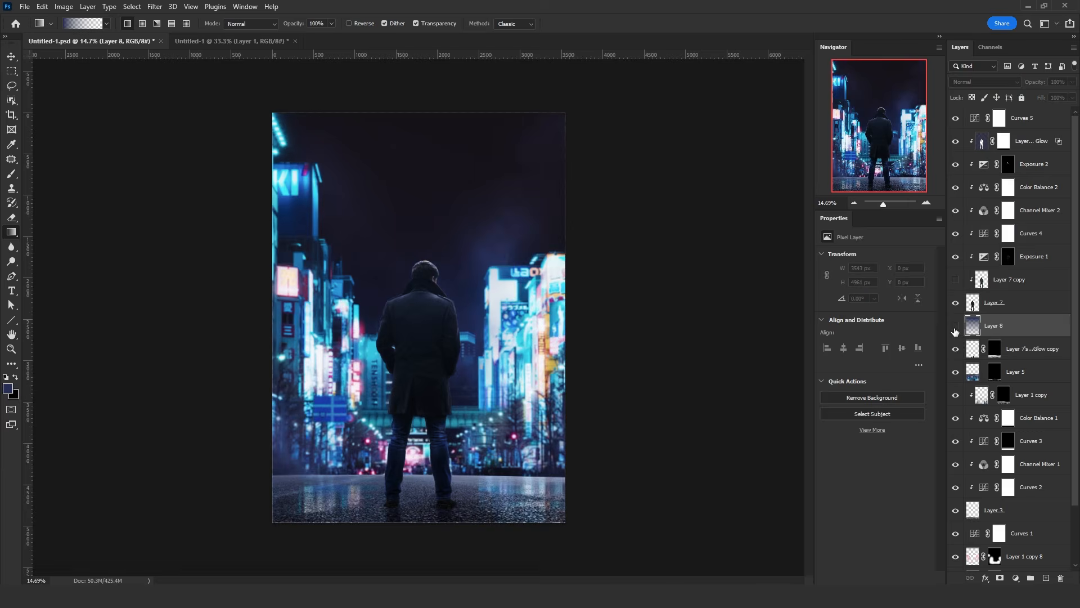
click(955, 328)
click(984, 81)
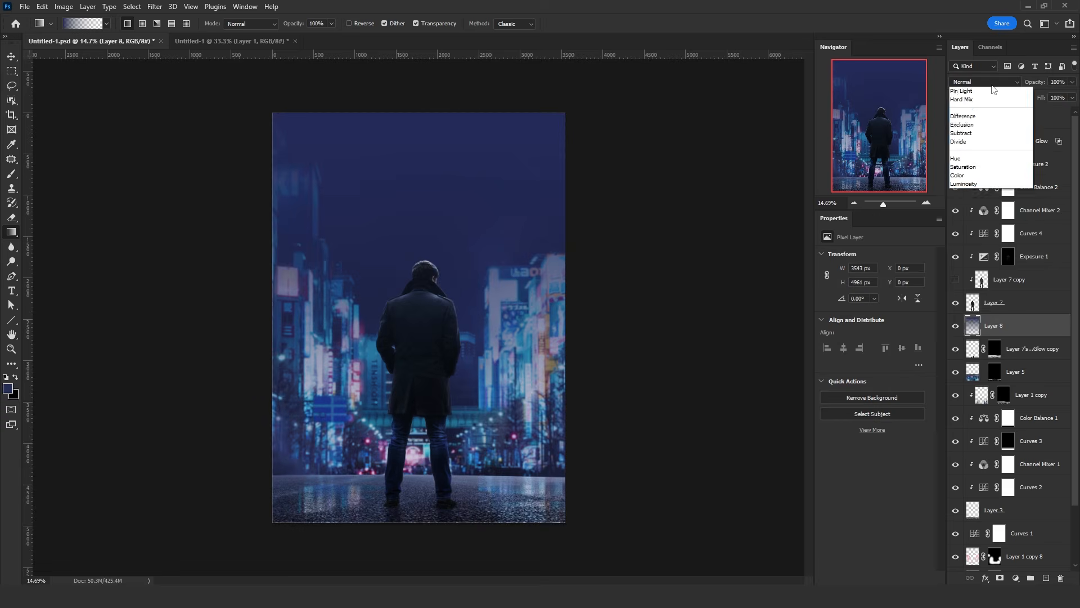
click(965, 175)
click(955, 326)
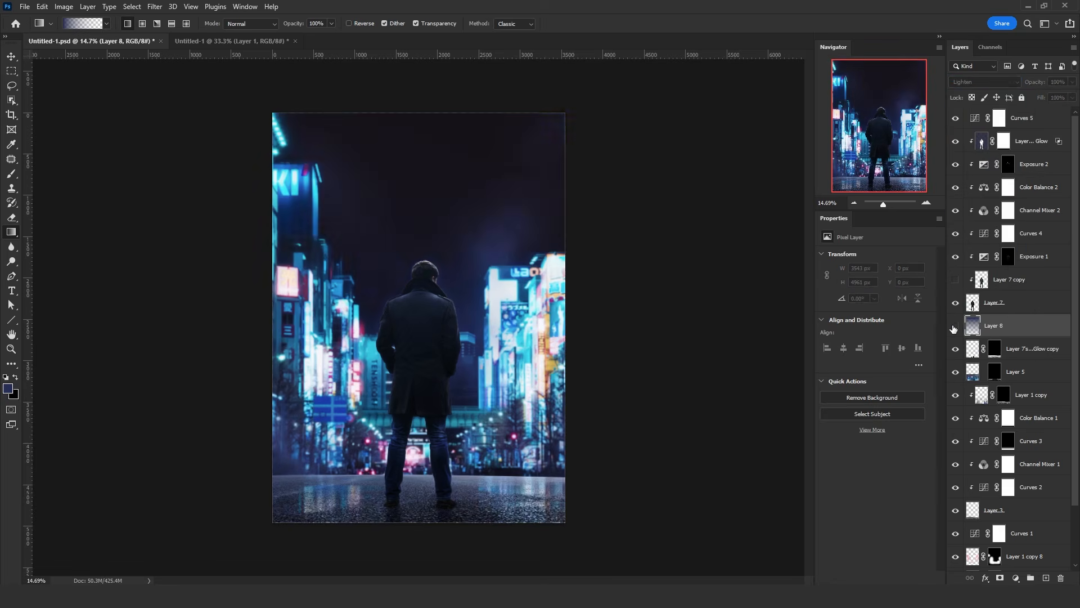
- Turn Layer 8 visible and adjust its Hue/Saturation to a saturation of -32 and a lightness of -11
click(955, 327)
key(ctrl+u)
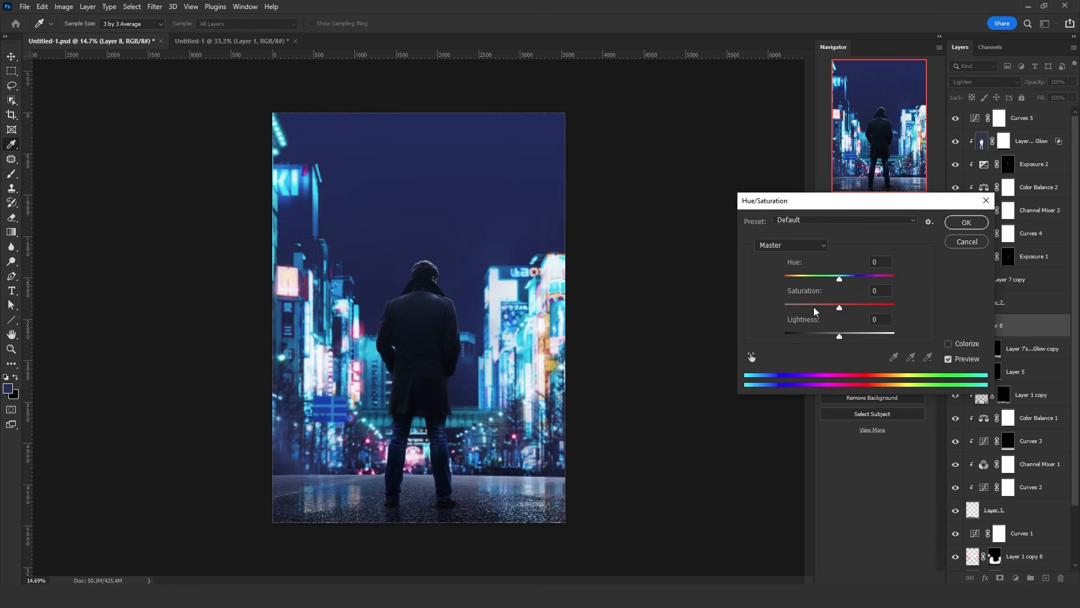
drag(814, 306, 833, 338)
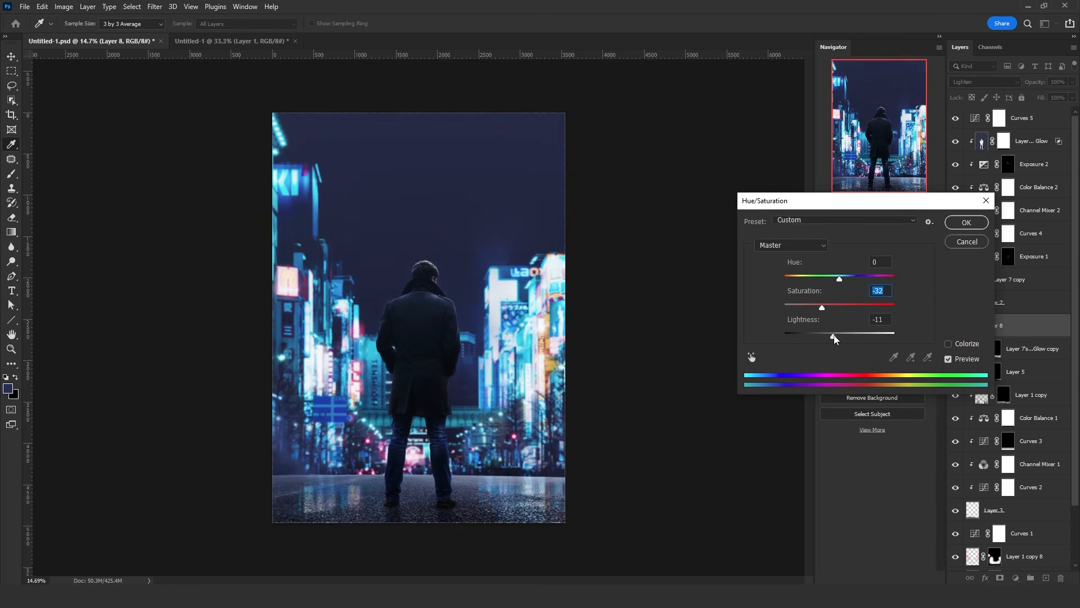
click(966, 223)
key(ctrl+0)
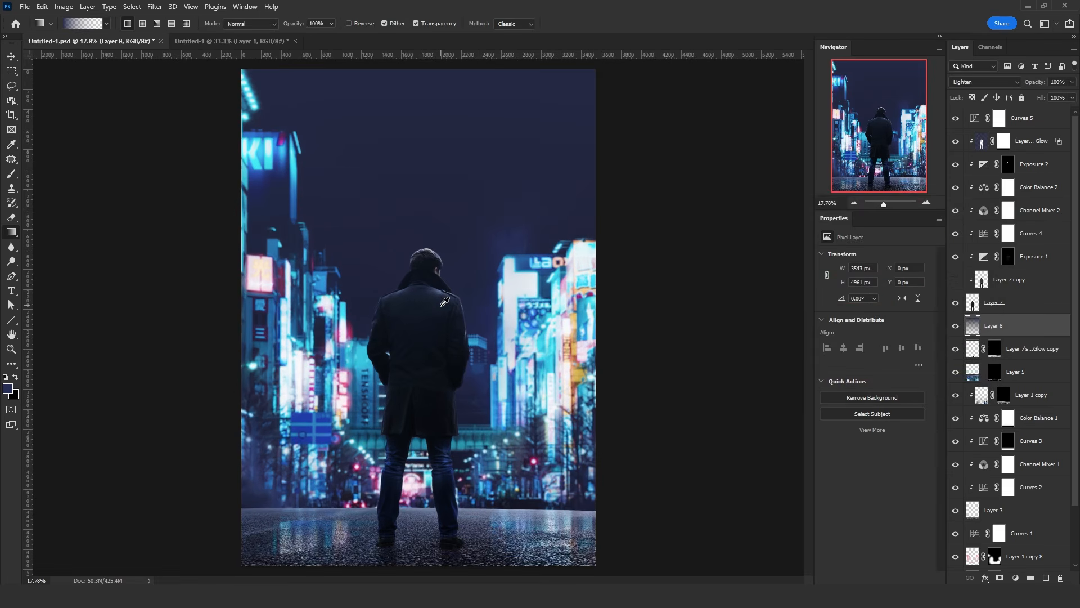
- Create a new layer above Curves 5 and fill it with black using the Paint Bucket tool
right_click(20, 242)
click(56, 243)
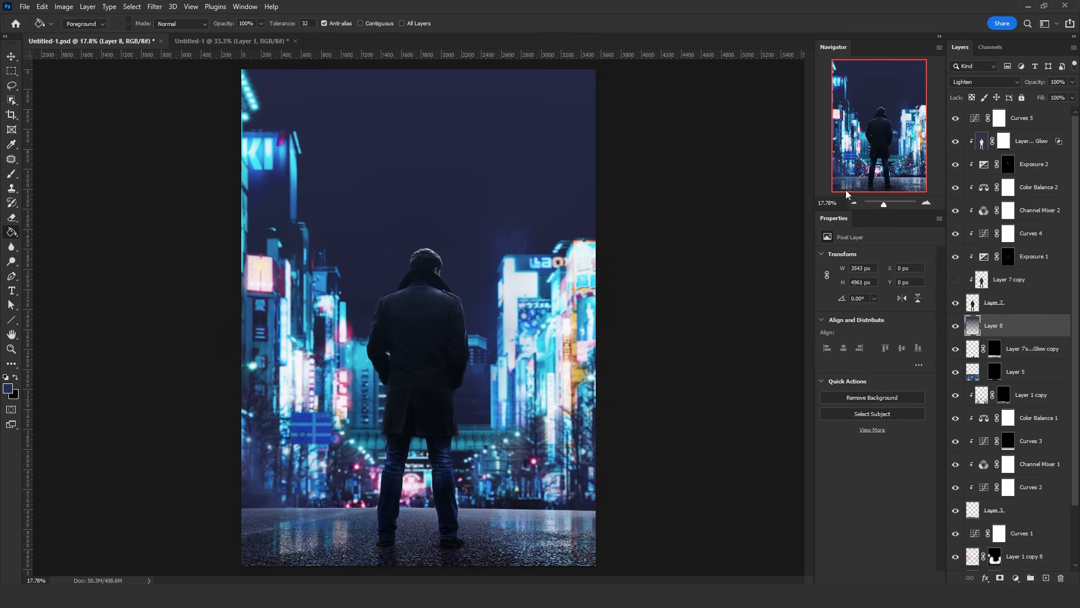
click(1035, 117)
click(1046, 578)
alt+click(483, 431)
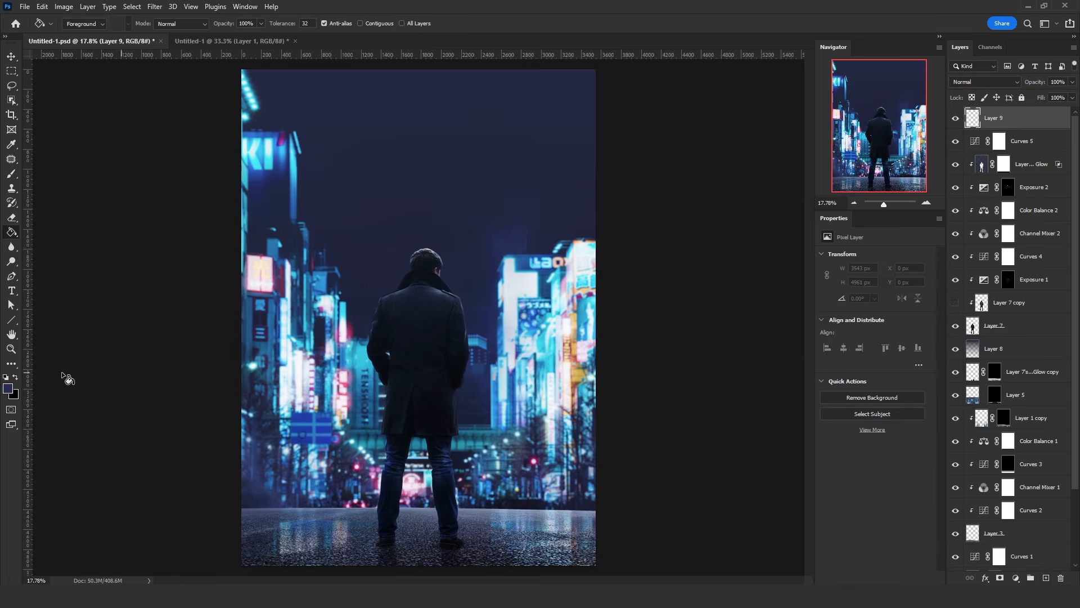
click(488, 260)
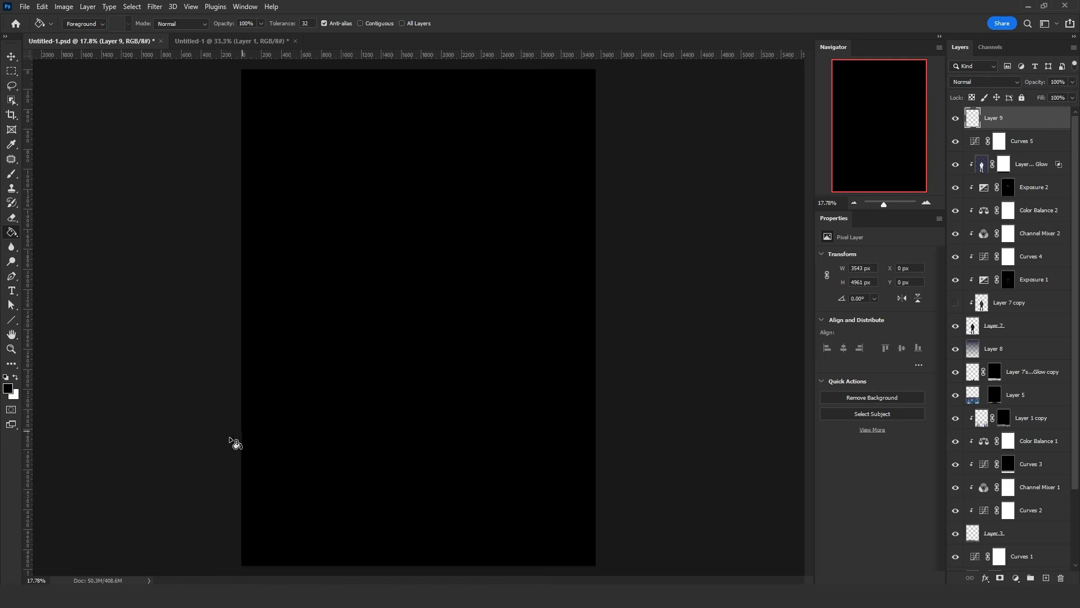
- Apply the Mezzotint filter with the Short Lines type to the black Layer 9
click(158, 10)
mouse_move(236, 197)
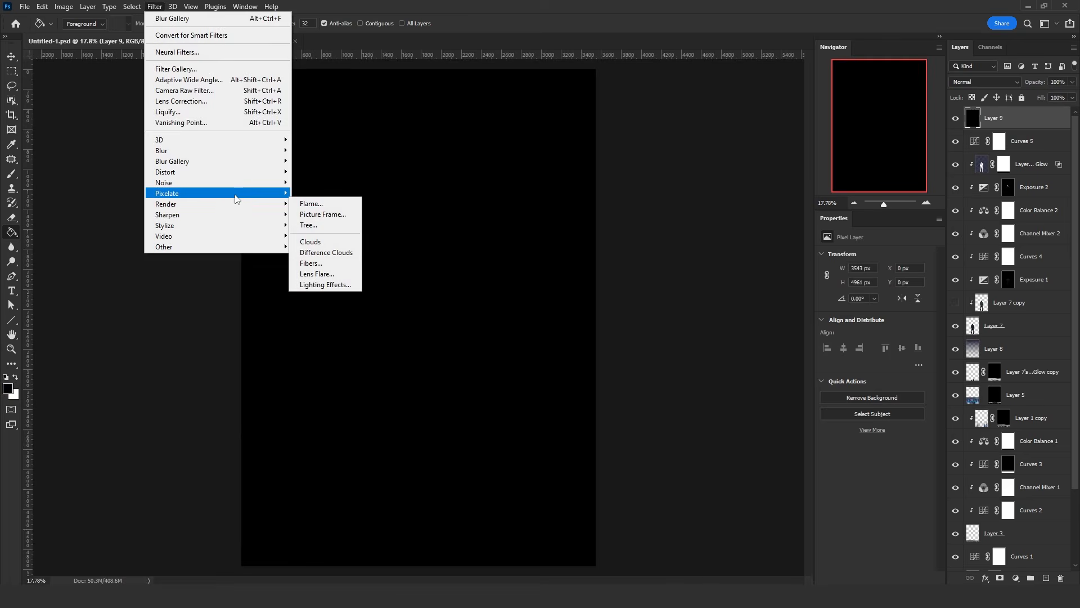
click(354, 236)
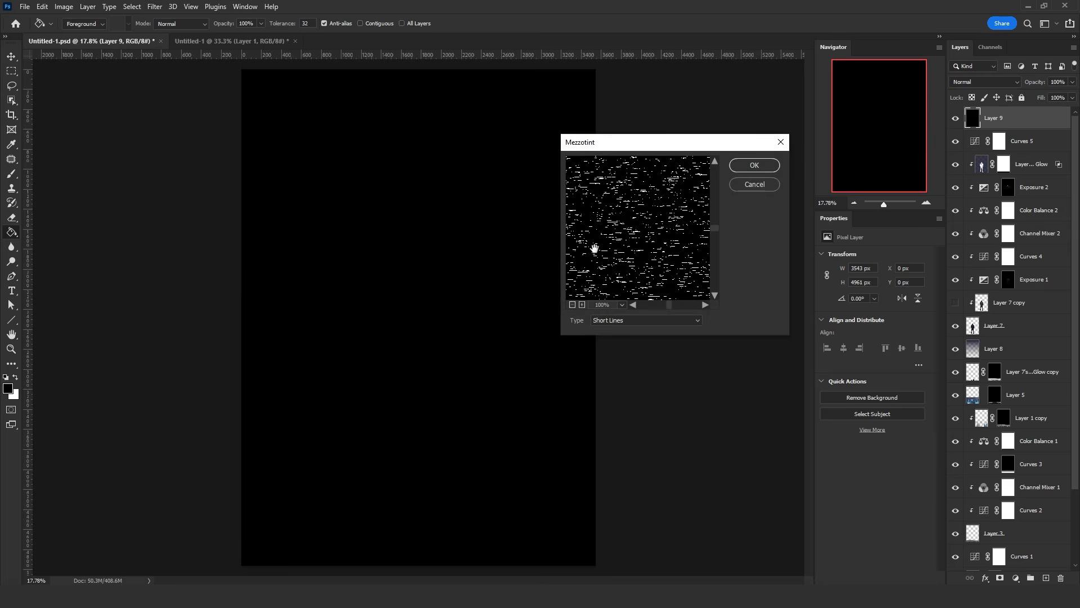
click(755, 165)
- Rotate Layer 9 to about -83.22°, stretch its width to about 294%, and position it to cover the whole canvas with near-vertical streaks
key(ctrl+t)
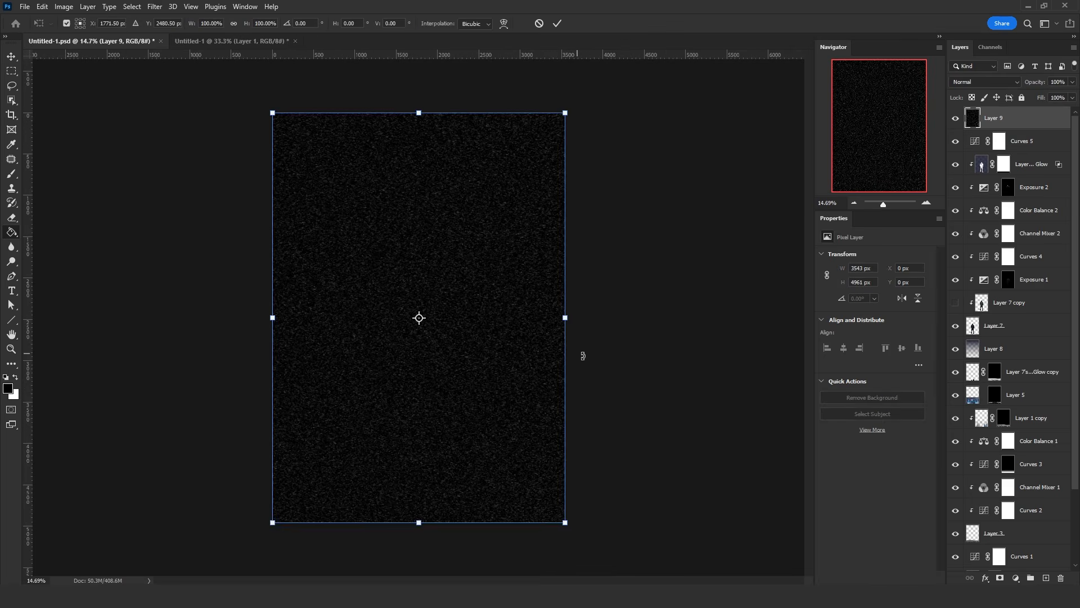
drag(583, 355, 478, 25)
drag(511, 350, 493, 489)
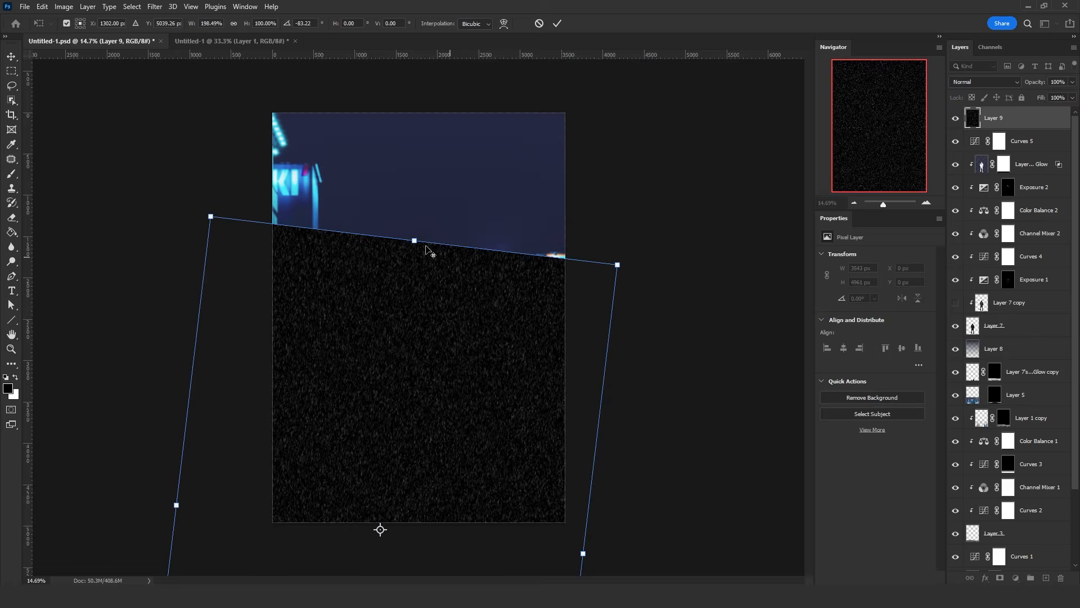
drag(427, 246, 445, 101)
drag(459, 353, 505, 167)
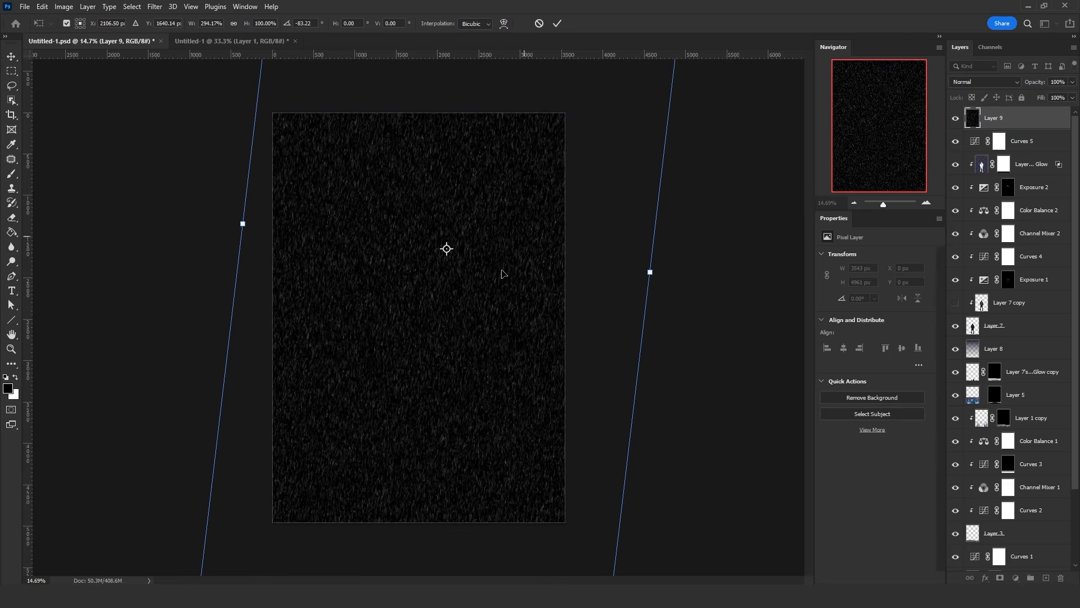
key(Return)
key(g)
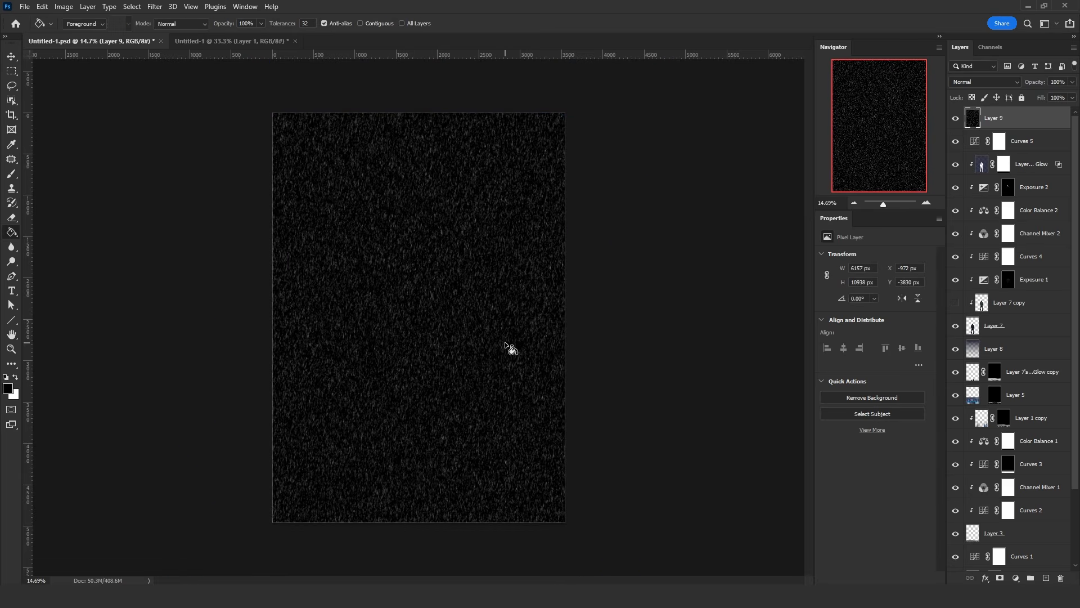
- Select the entire canvas area with Layer 9 active
key(ctrl+a)
click(63, 7)
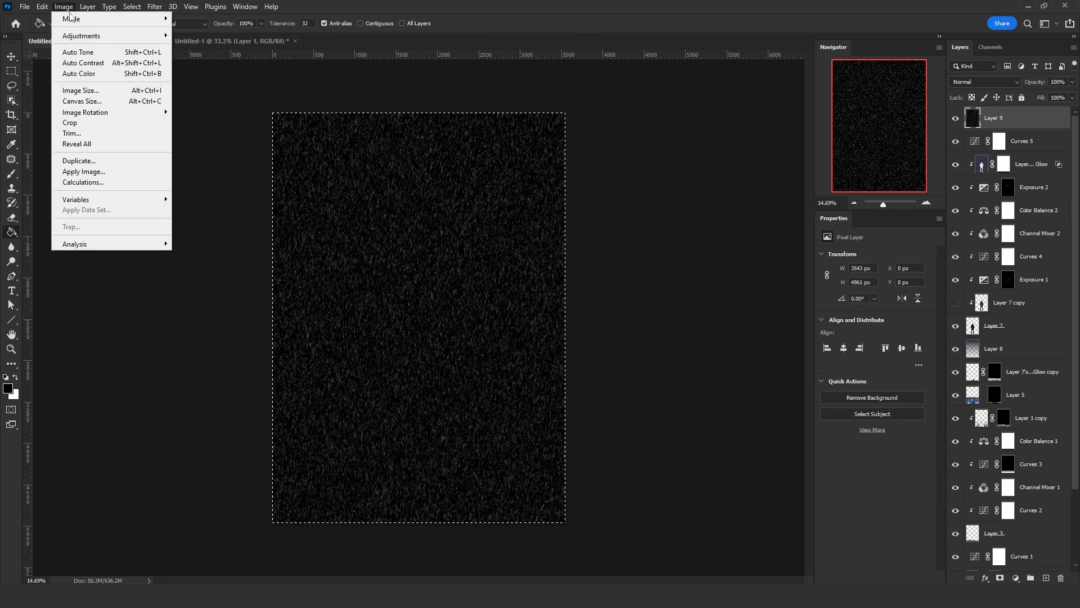
- Crop the document to the selected canvas area to trim the overhanging parts of the Layer 9 rain texture
click(91, 123)
key(l)
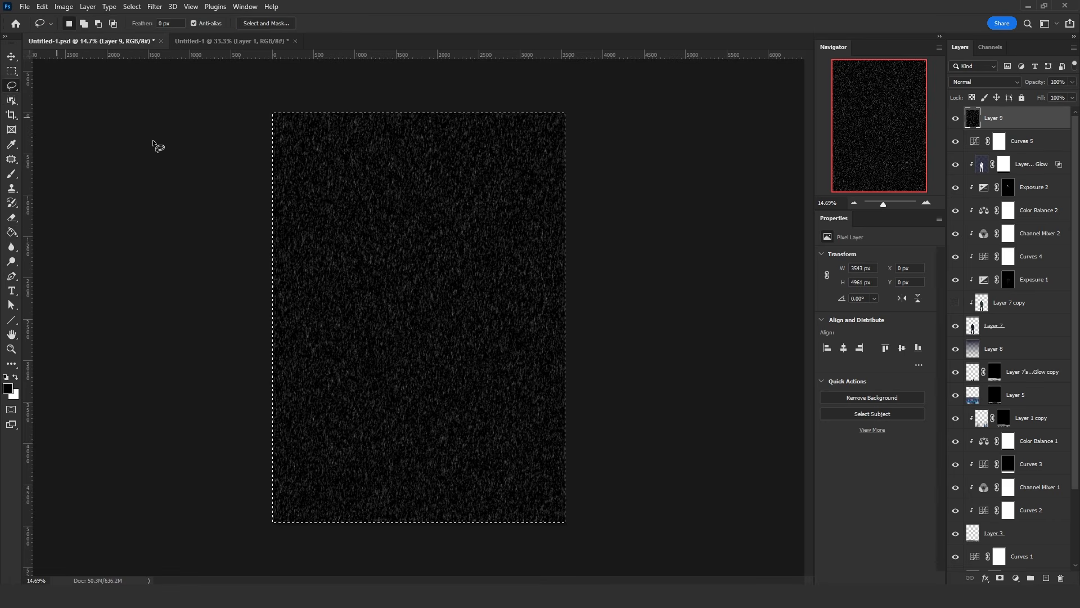
scroll(404, 283, up, 2)
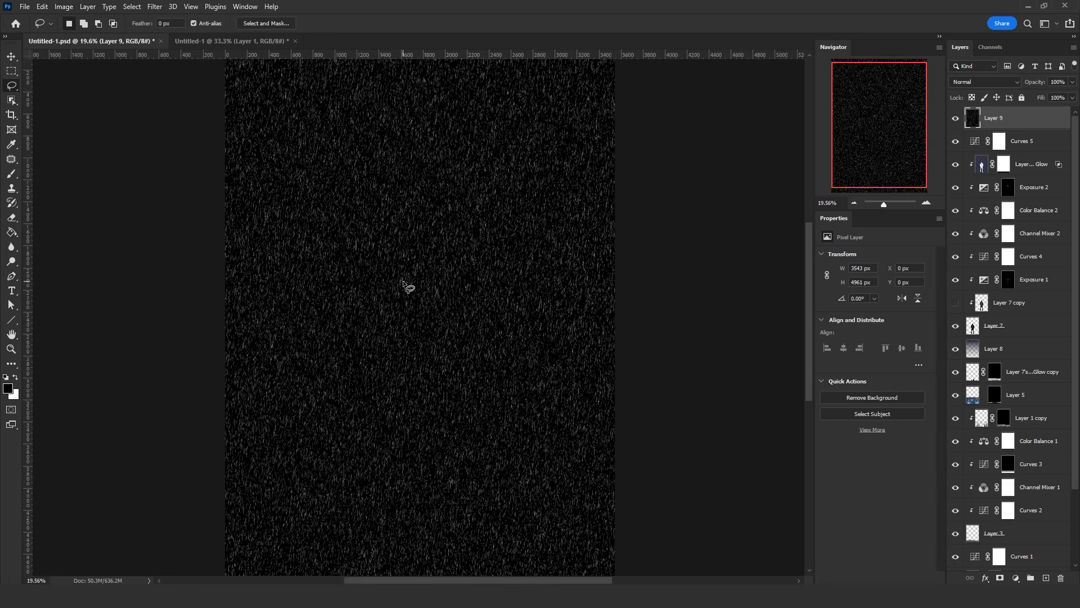
- Soften the rain texture on Layer 9 with the Blur filter followed by the Blur More filter
click(154, 6)
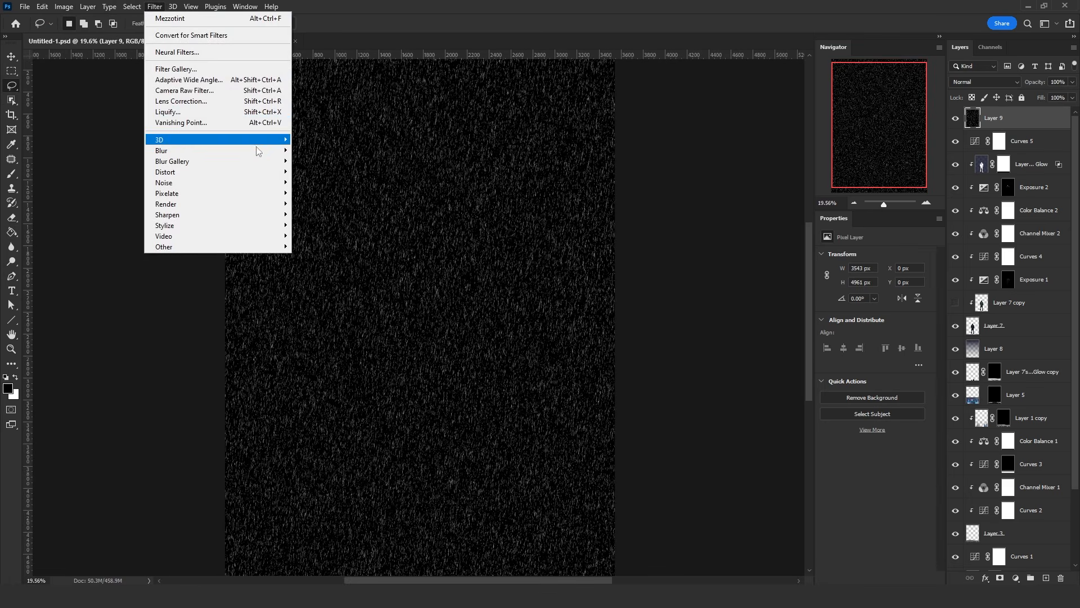
mouse_move(225, 152)
click(321, 161)
scroll(521, 241, down, 1)
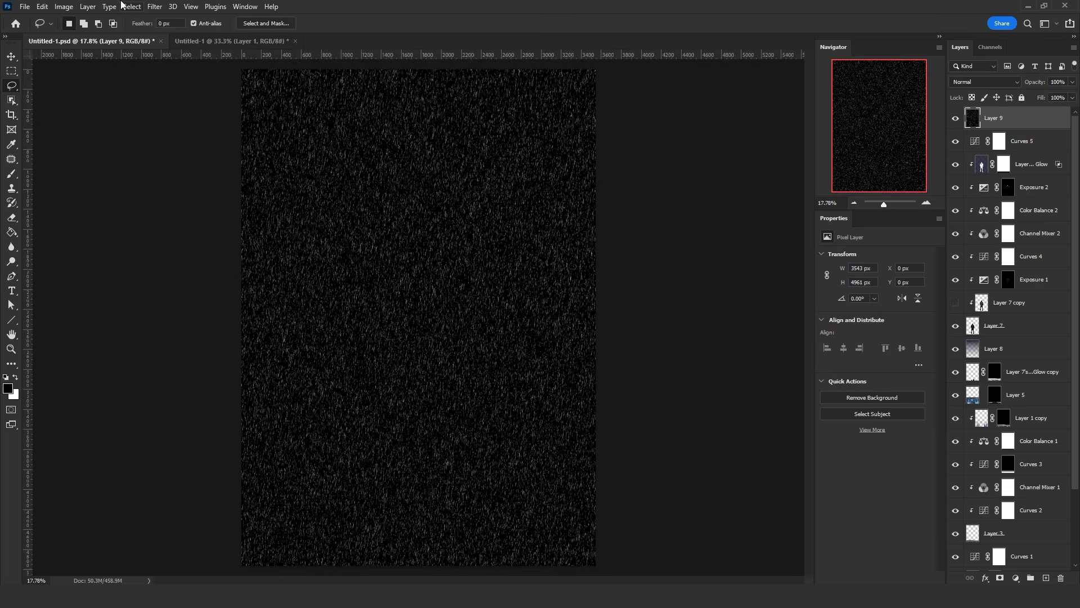
click(155, 6)
click(311, 171)
- Apply Levels twice to the rain layer, raising the black input to about 39 first and lowering the white input to 162 the second time
key(ctrl+l)
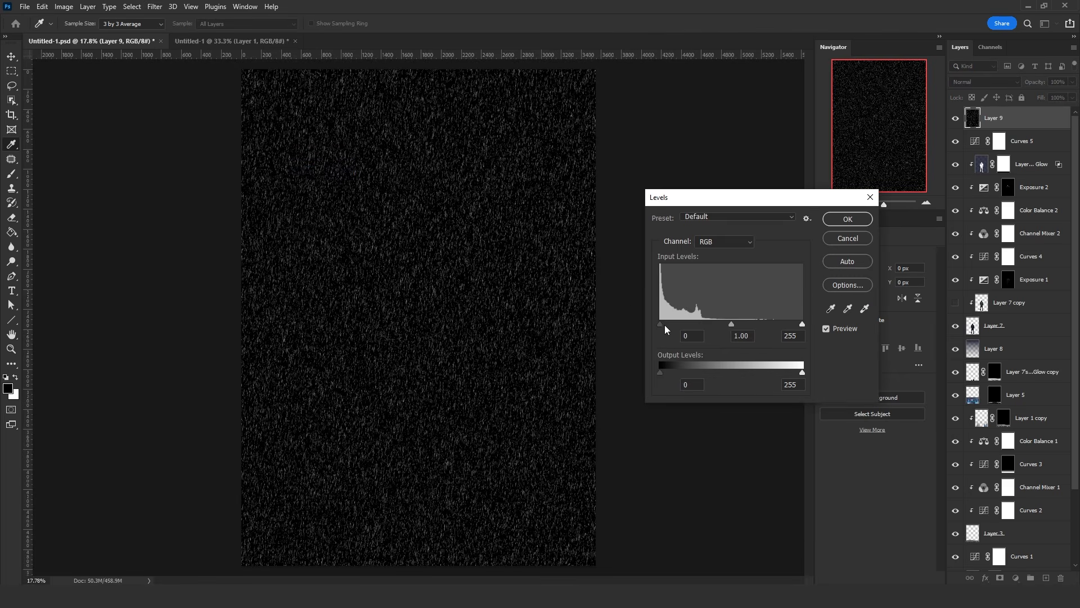
drag(664, 325, 683, 324)
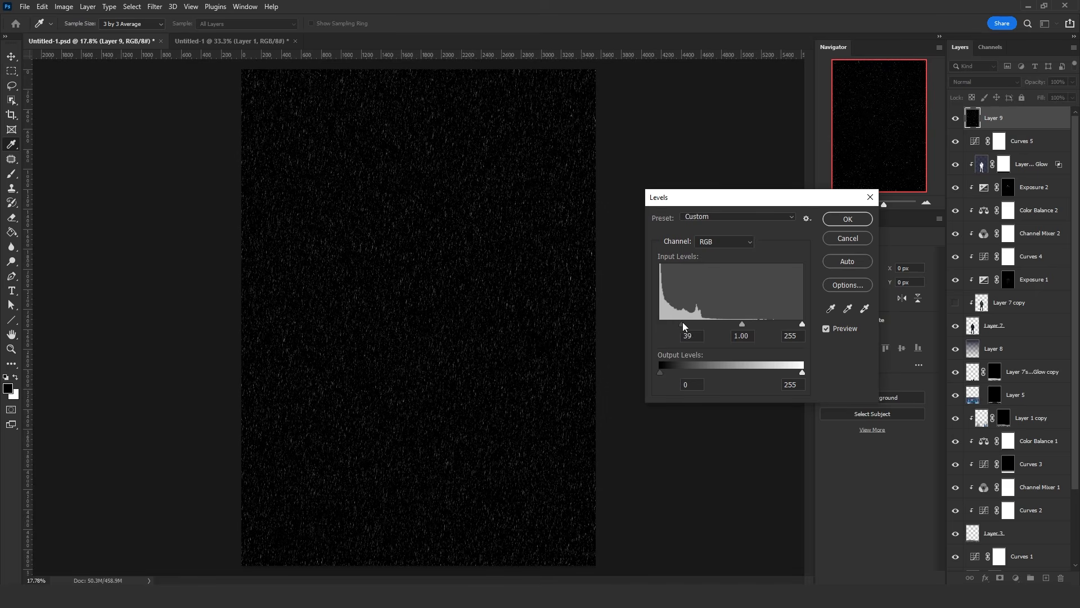
click(759, 325)
click(847, 219)
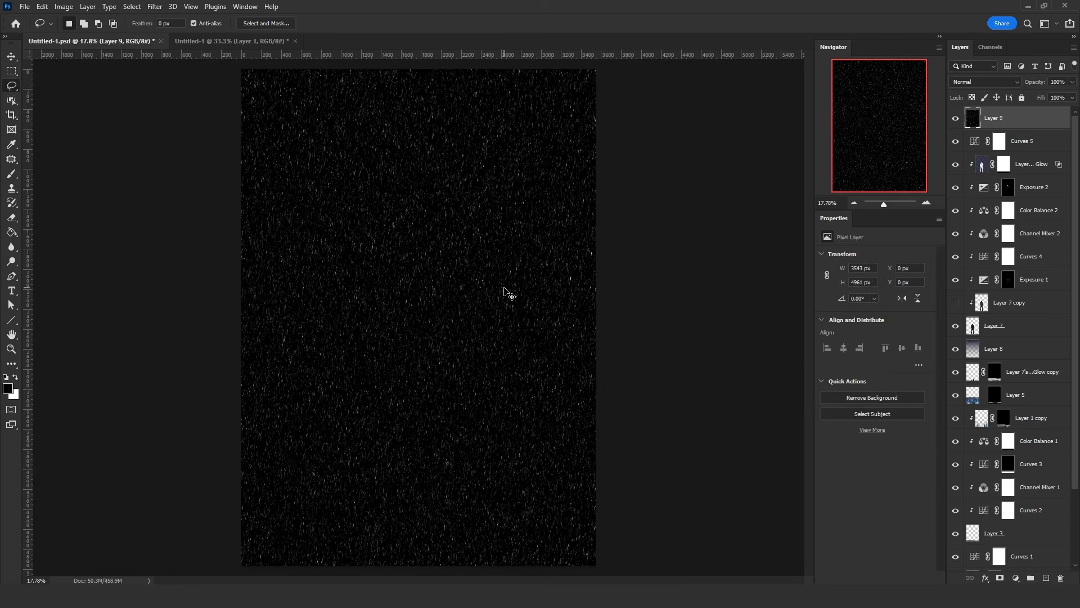
key(ctrl+l)
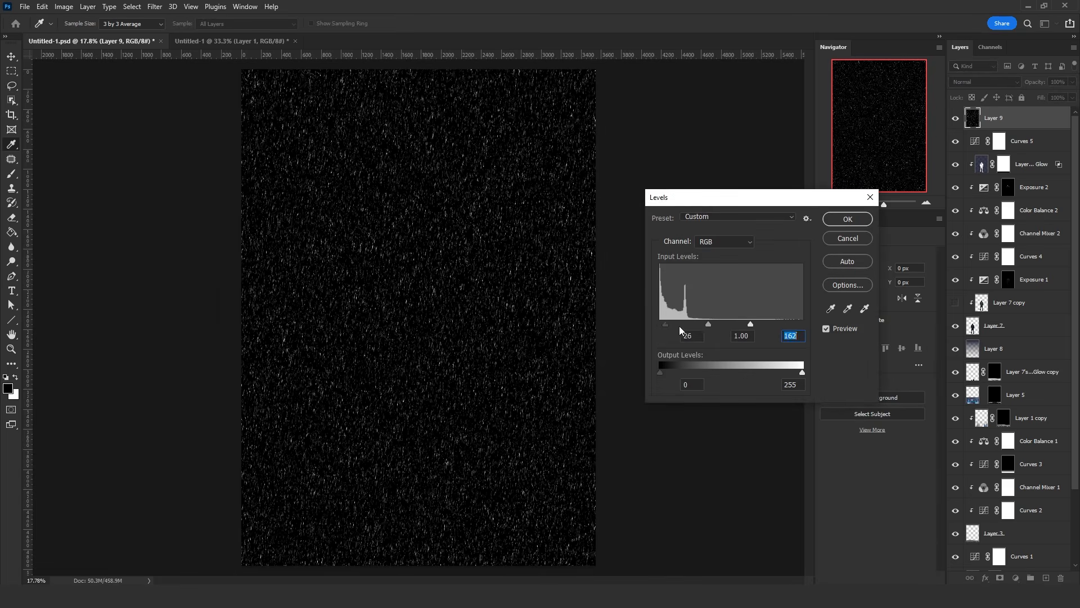
click(869, 219)
- Set the blend mode of the Layer 9 rain texture to Screen
scroll(502, 278, down, 2)
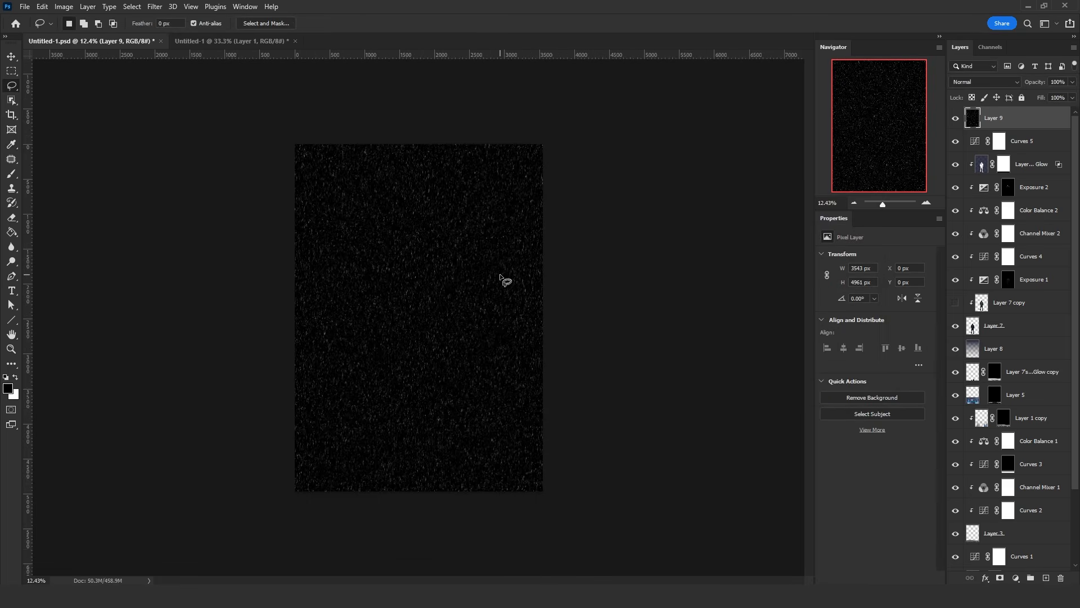
scroll(495, 278, up, 2)
click(974, 82)
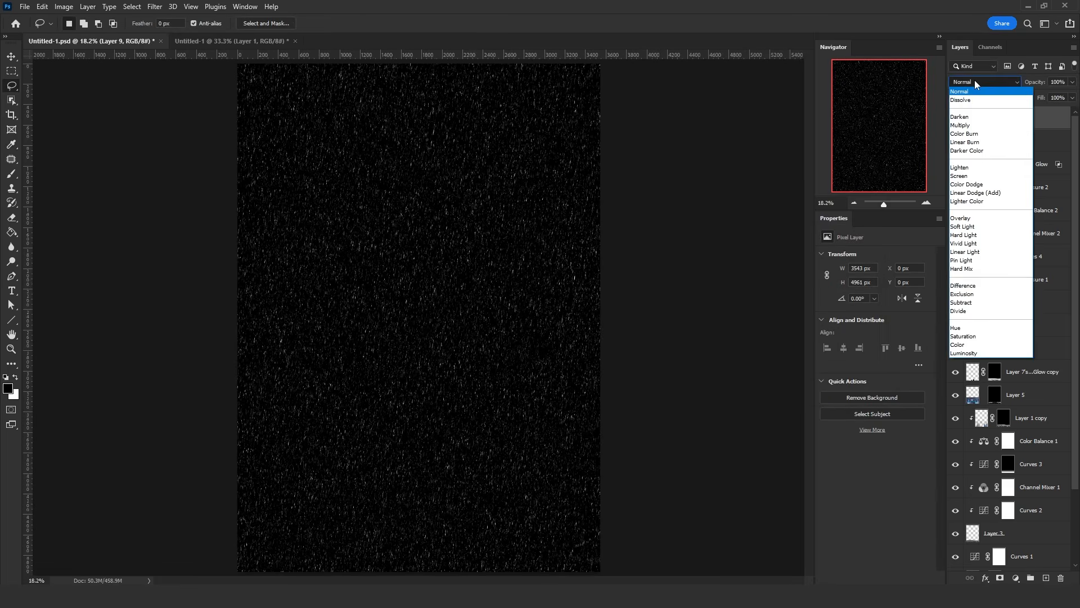
click(972, 151)
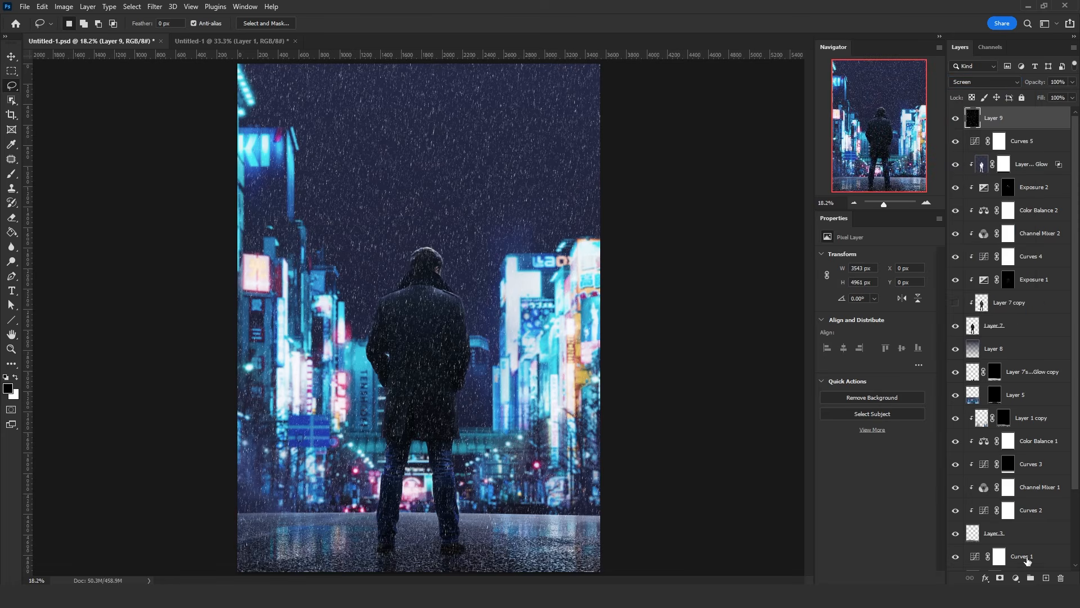
- Add a new layer above the rain layer and fill it with black at 100% opacity
click(1046, 580)
key(shift+F5)
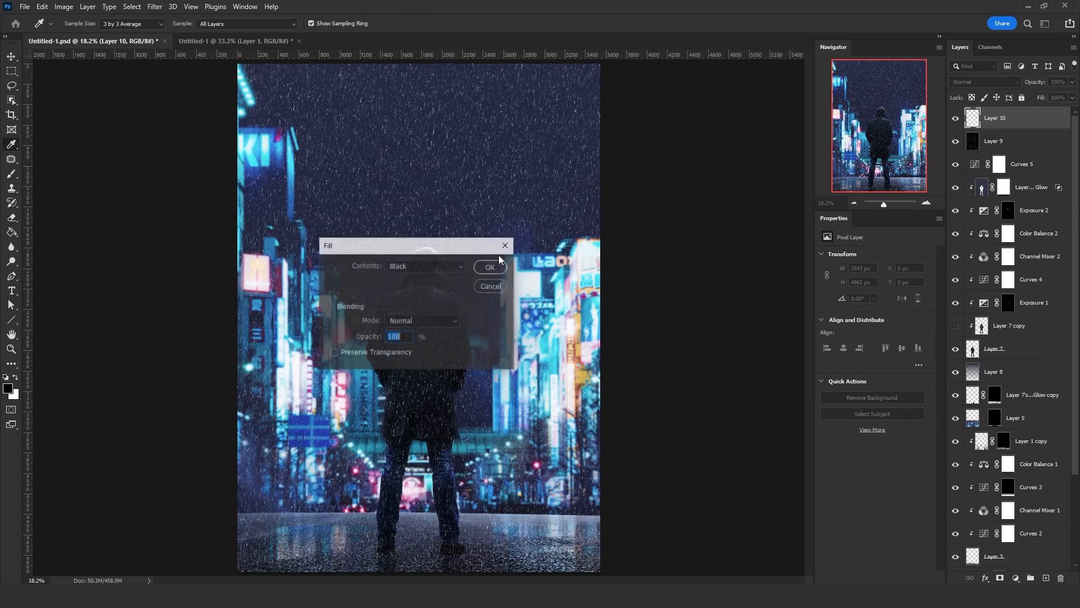
click(495, 265)
- Render the Clouds filter on the new black layer
click(155, 6)
mouse_move(257, 204)
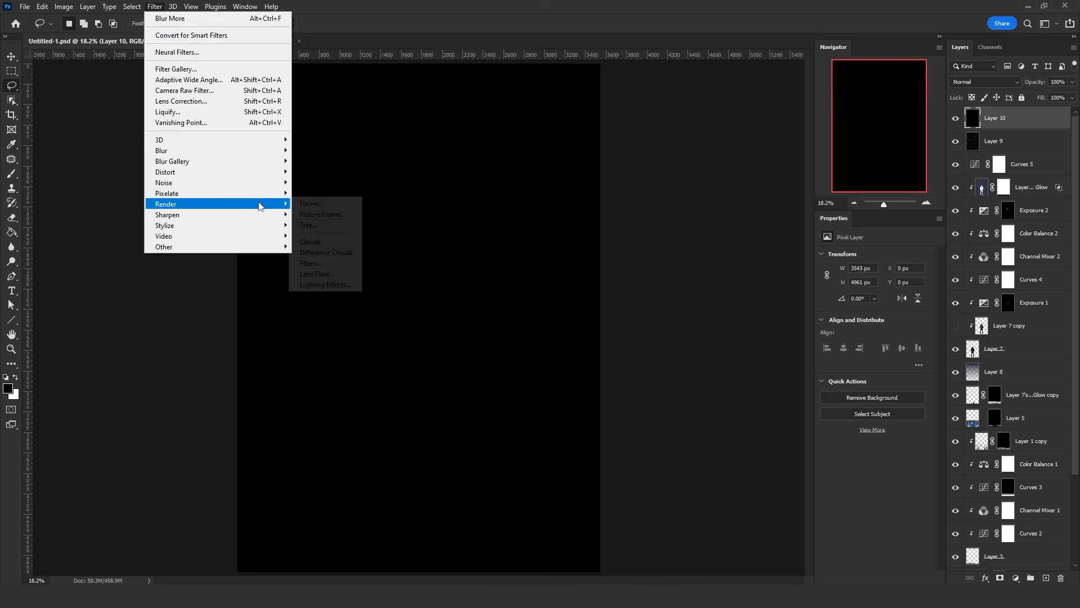
click(338, 241)
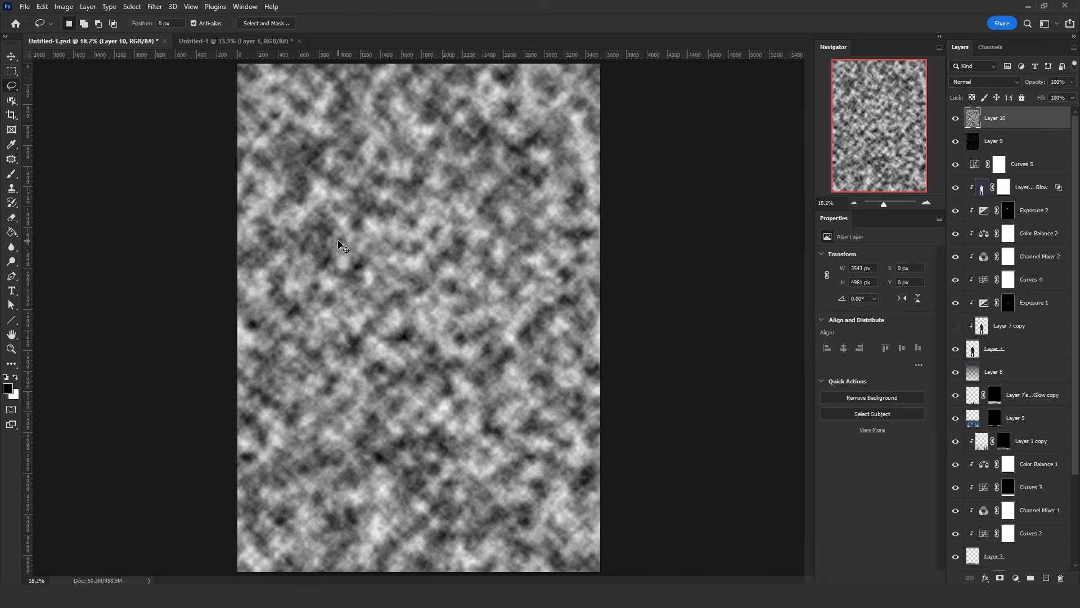
- Scale the clouds layer to 600% in both width and height with Free Transform
key(ctrl+t)
text(600)
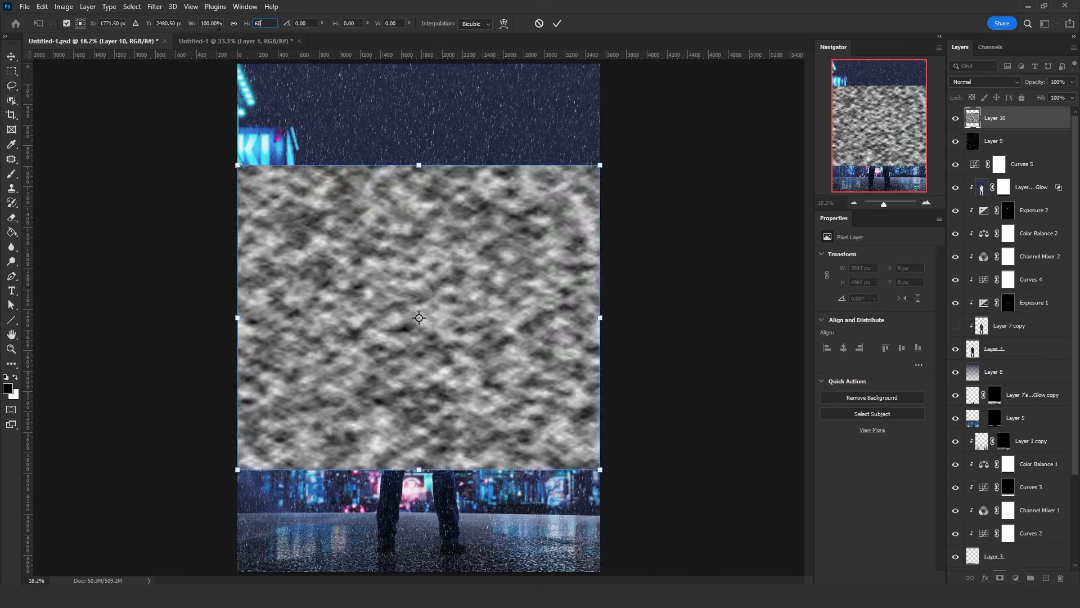
key(shift+Tab)
text(600)
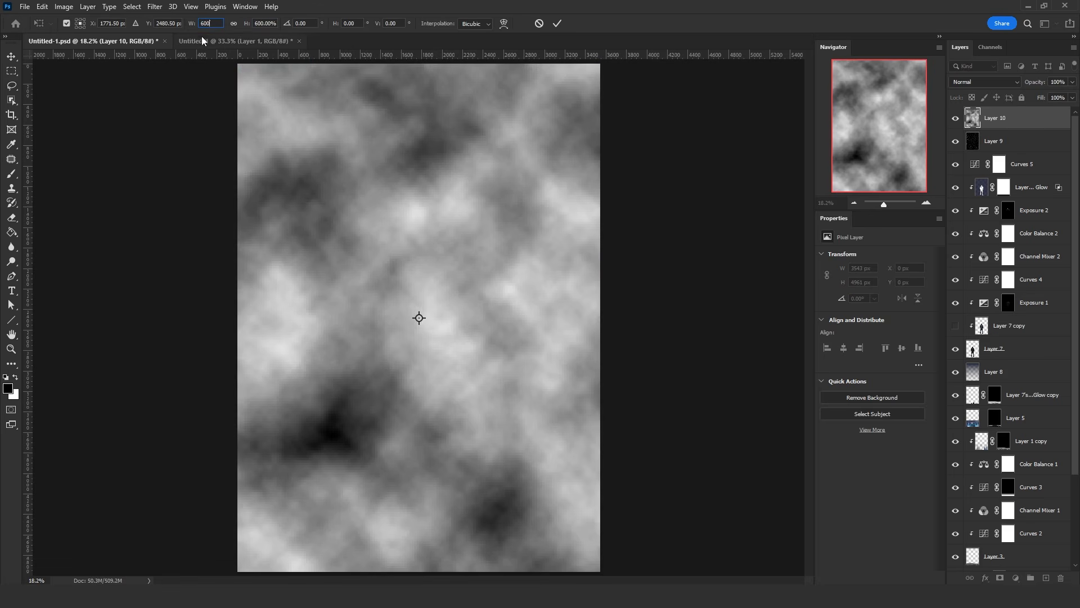
key(Return)
key(l)
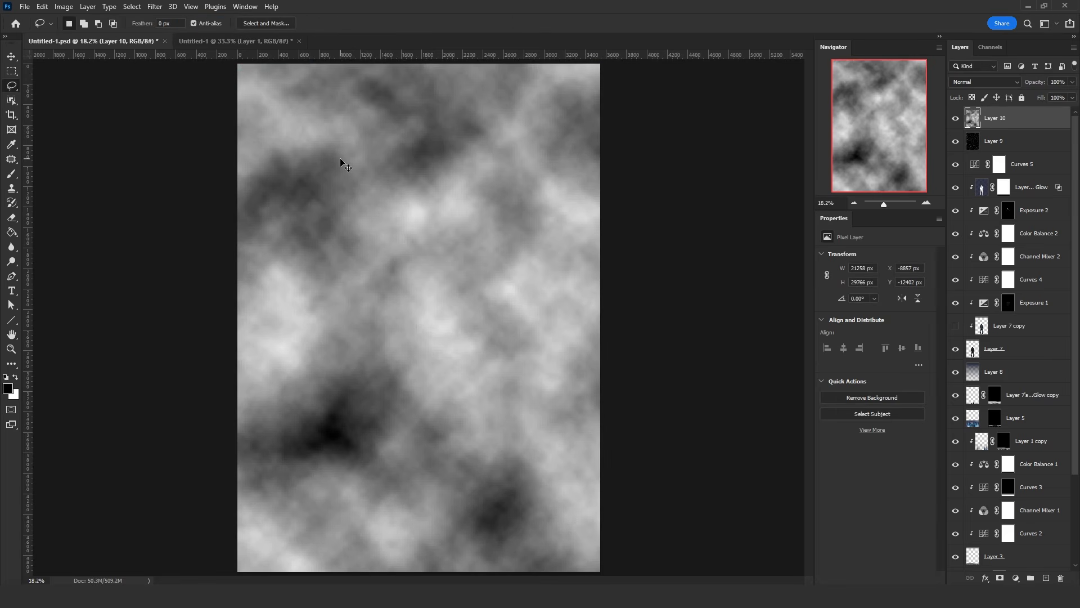
- Select the entire canvas and crop to it to trim the oversized clouds layer
key(ctrl+a)
click(70, 7)
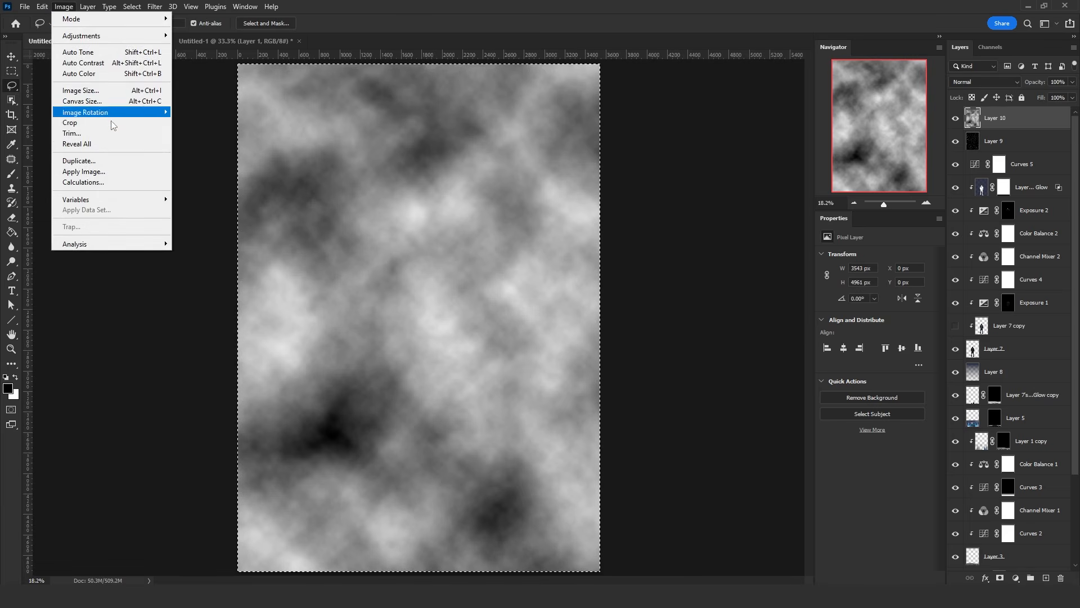
click(103, 127)
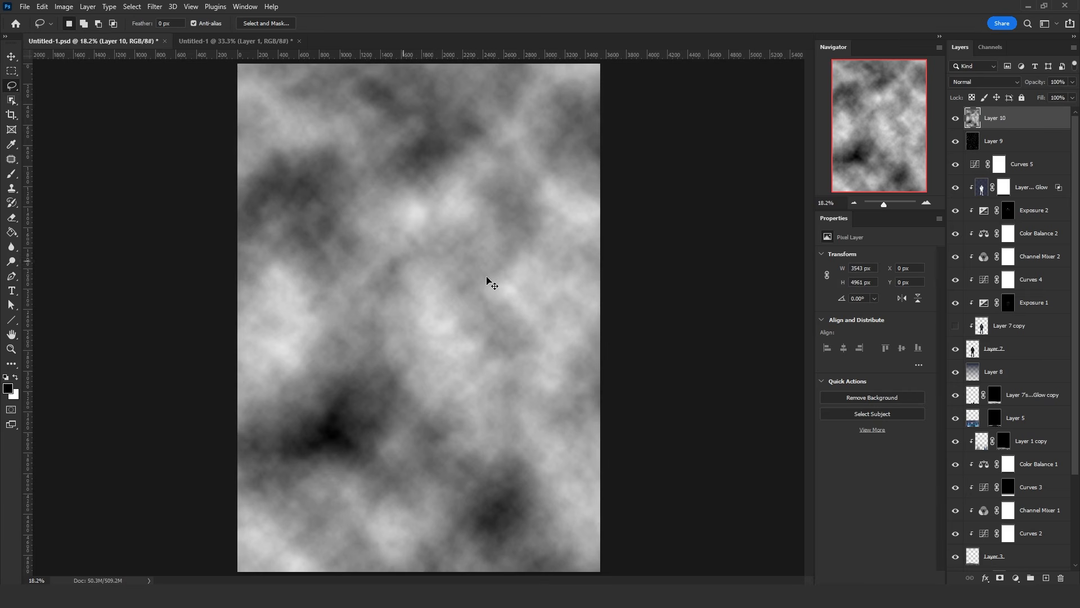
- Darken the clouds on Layer 10 with a Curves adjustment, pulling the midtones and the highlight end of the curve down
key(ctrl+m)
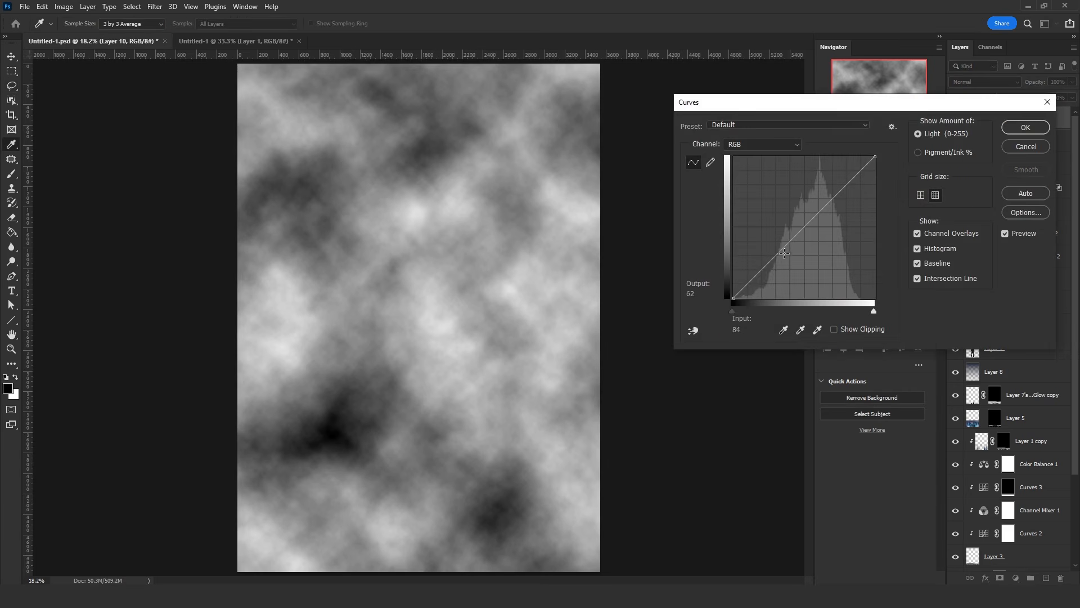
drag(790, 246, 805, 253)
drag(869, 162, 887, 176)
click(1025, 128)
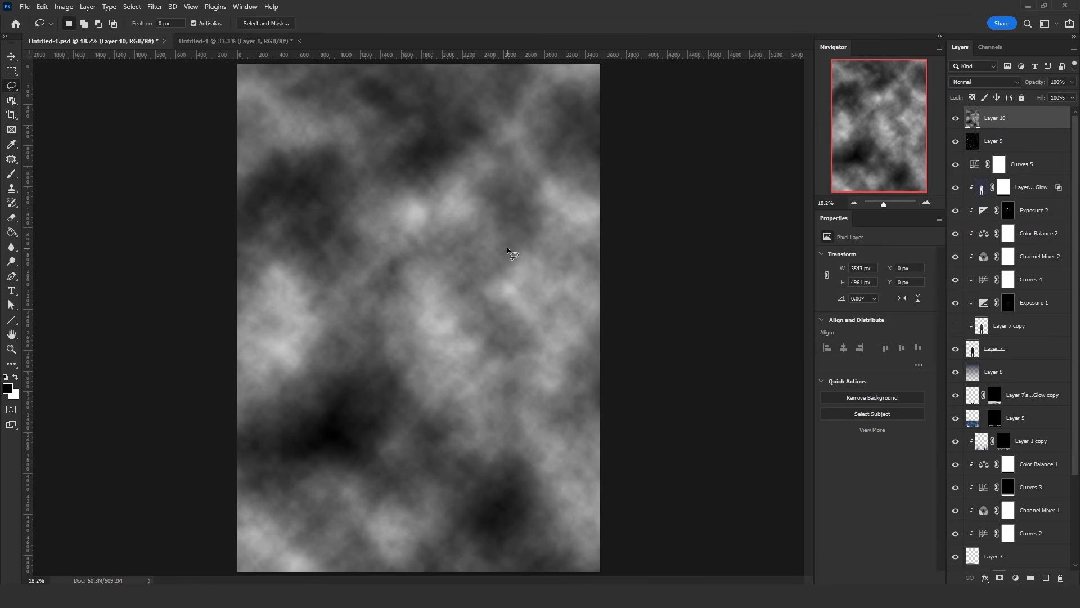
- Hide Layer 10 and paste a copy of its clouds into a new layer mask on Layer 9
key(ctrl+a)
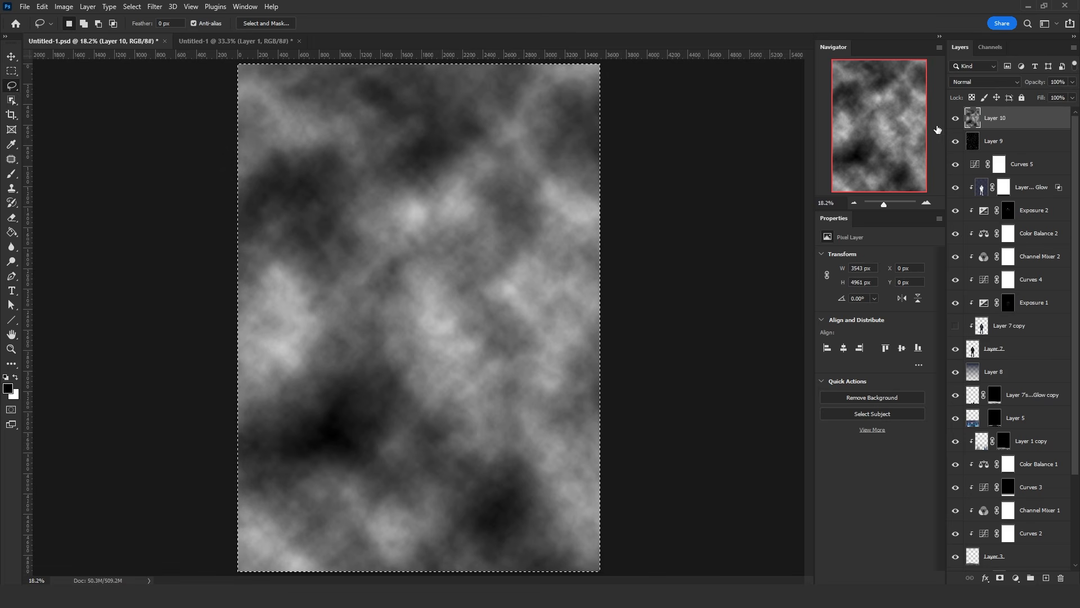
click(955, 118)
click(992, 148)
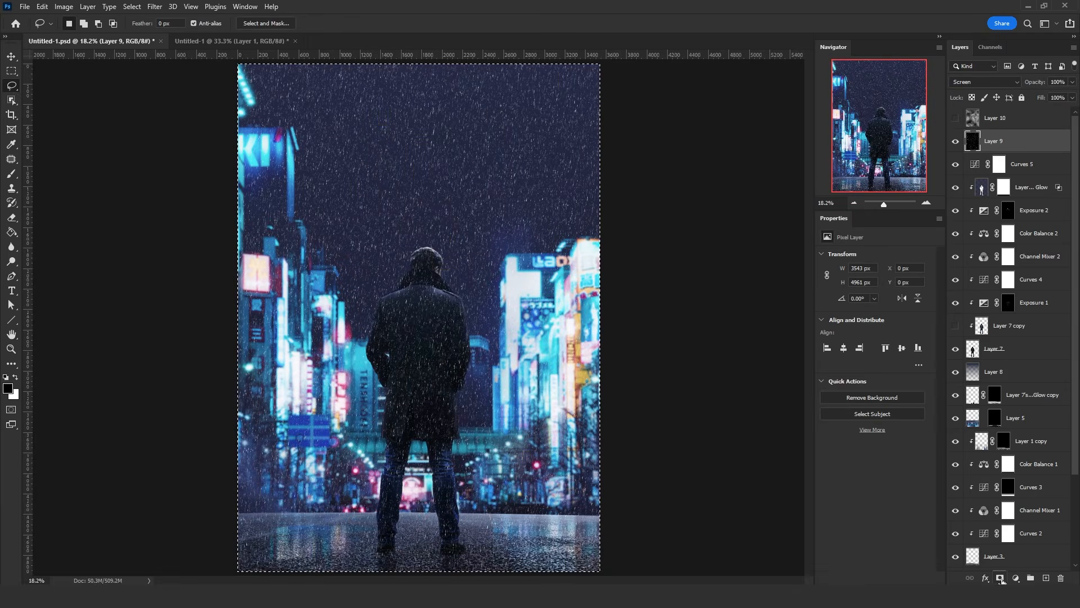
click(999, 578)
alt+click(993, 145)
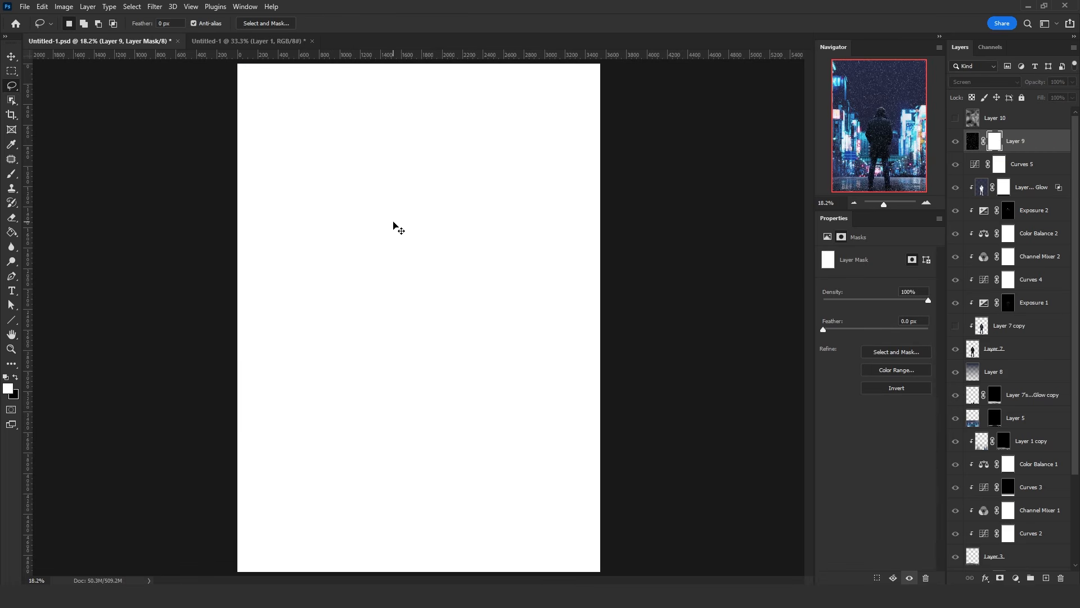
key(ctrl+v)
key(ctrl+d)
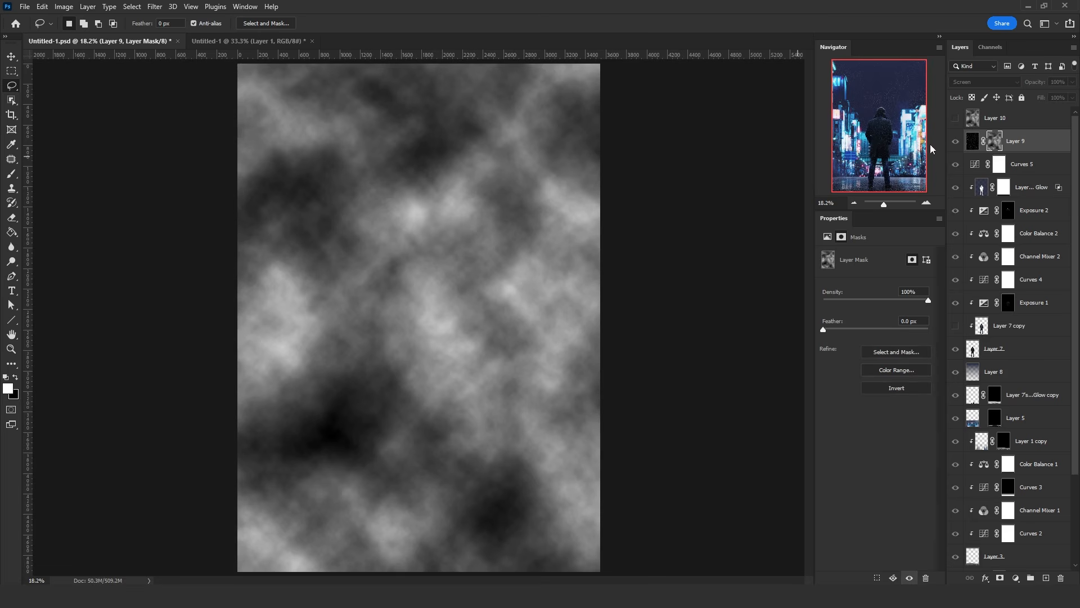
click(972, 143)
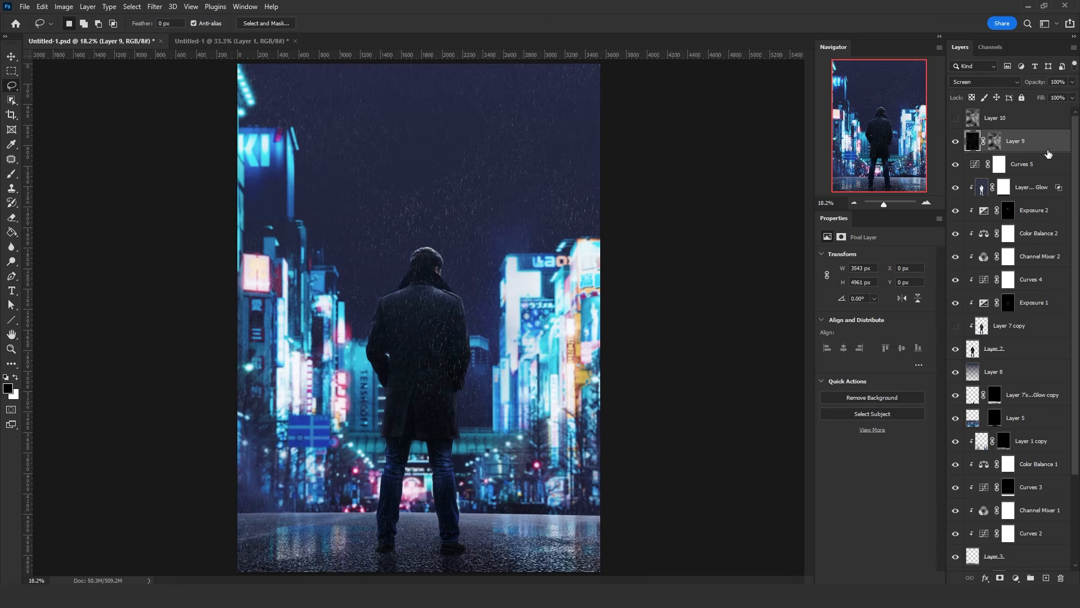
- Delete the hidden clouds layer, Layer 10
click(994, 142)
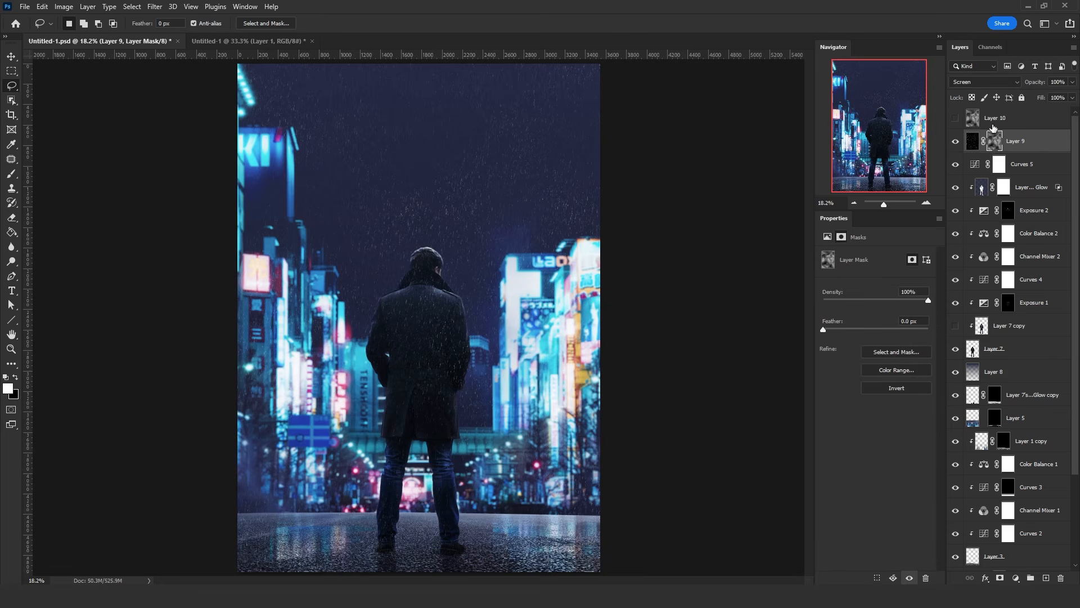
click(993, 126)
key(Delete)
- Reduce the density of Layer 9's mask to 80% and the layer's opacity to 60%
click(999, 123)
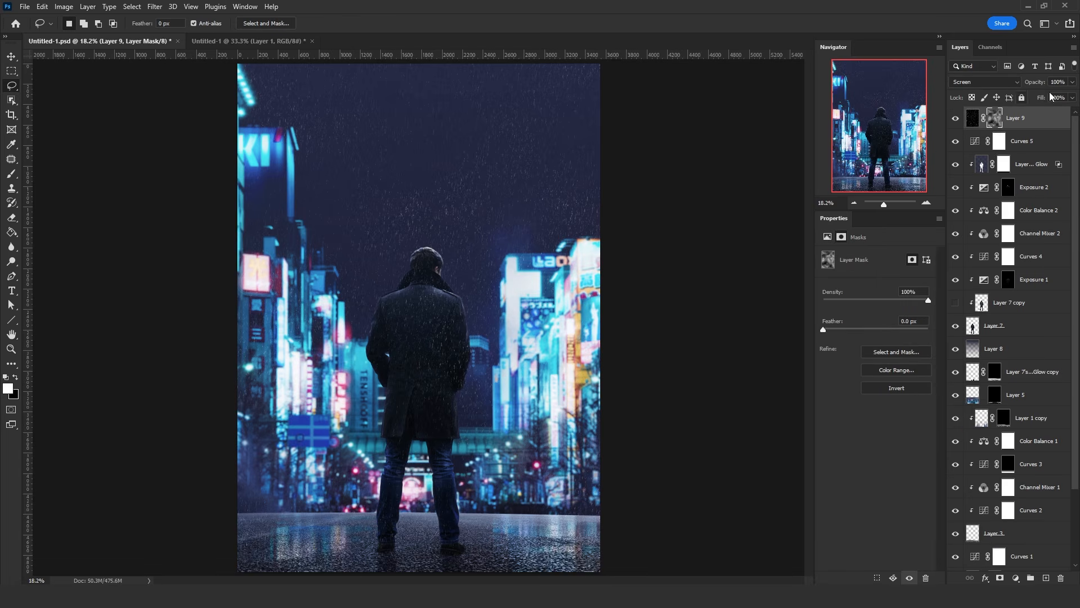
drag(894, 300, 904, 300)
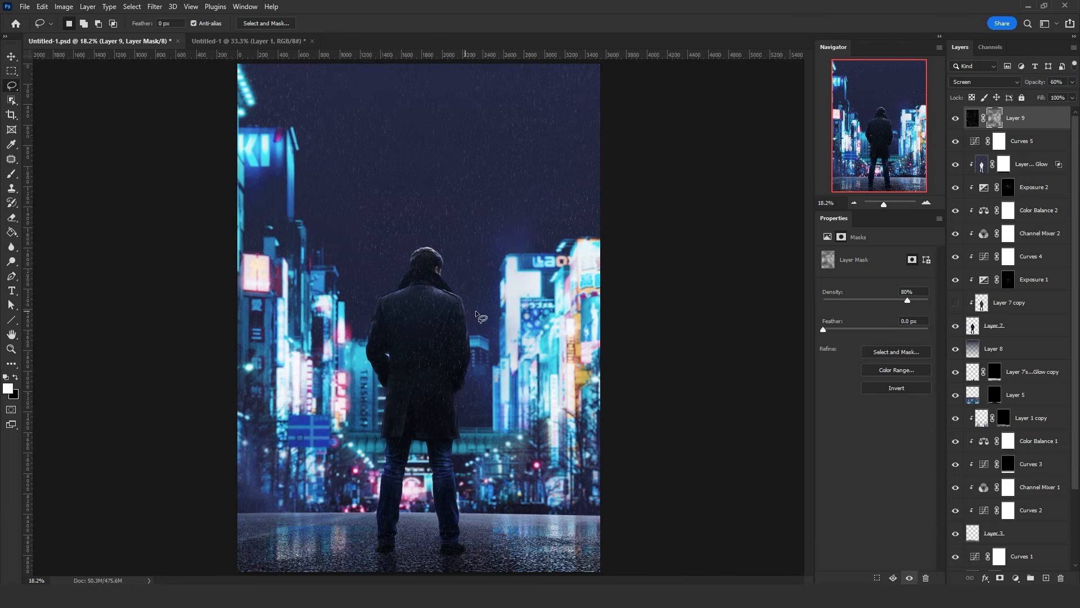
- Display Layer 9's mask on its own and darken its edges with the Camera Raw Filter, using a Vignetting effect of -64
scroll(478, 306, down, 1)
key(e)
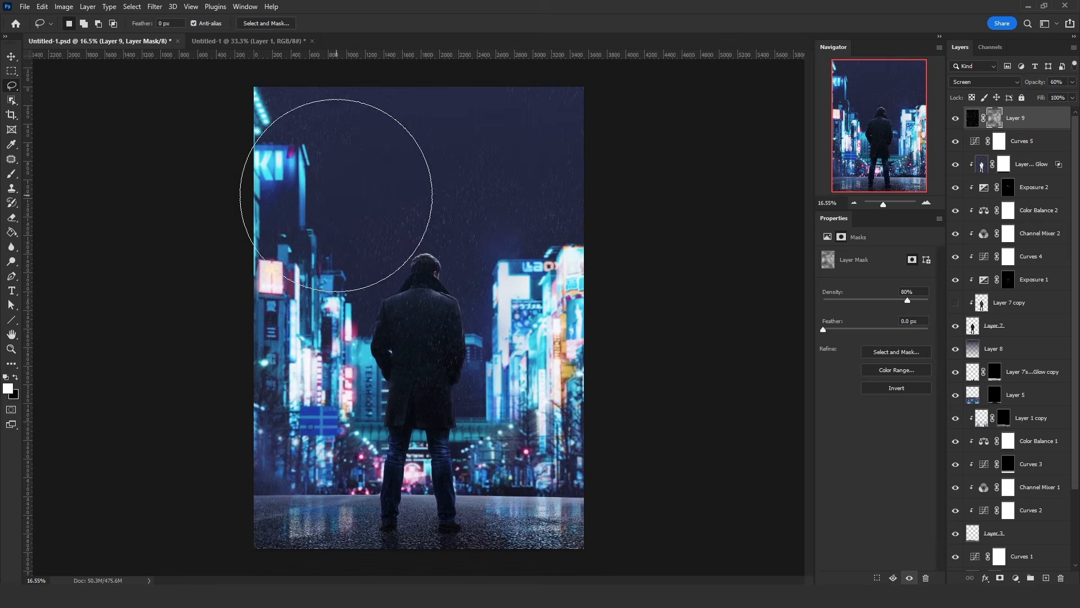
alt+click(995, 118)
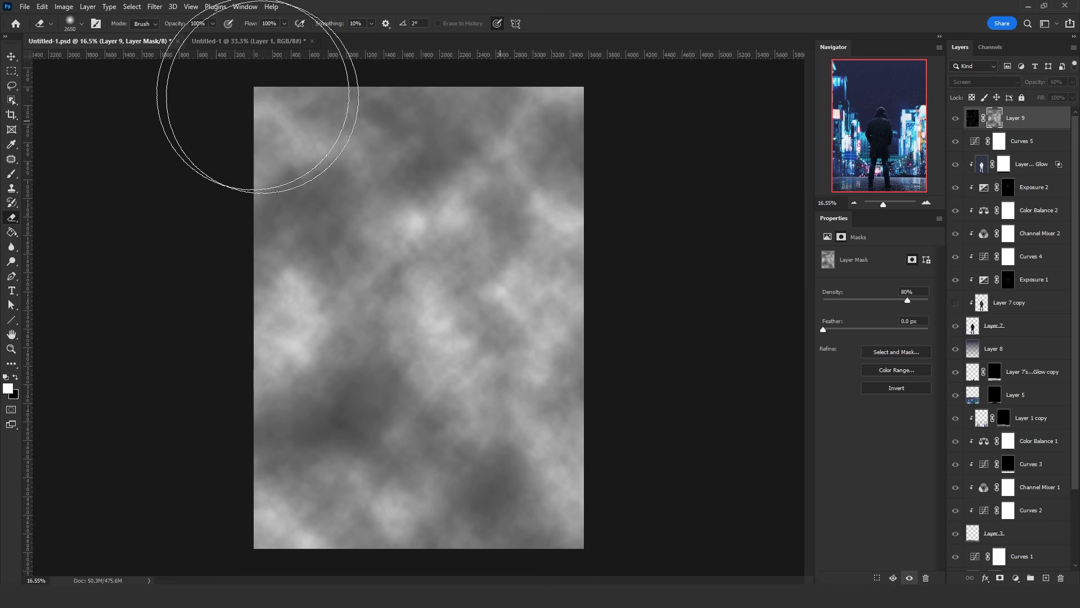
click(155, 7)
click(192, 92)
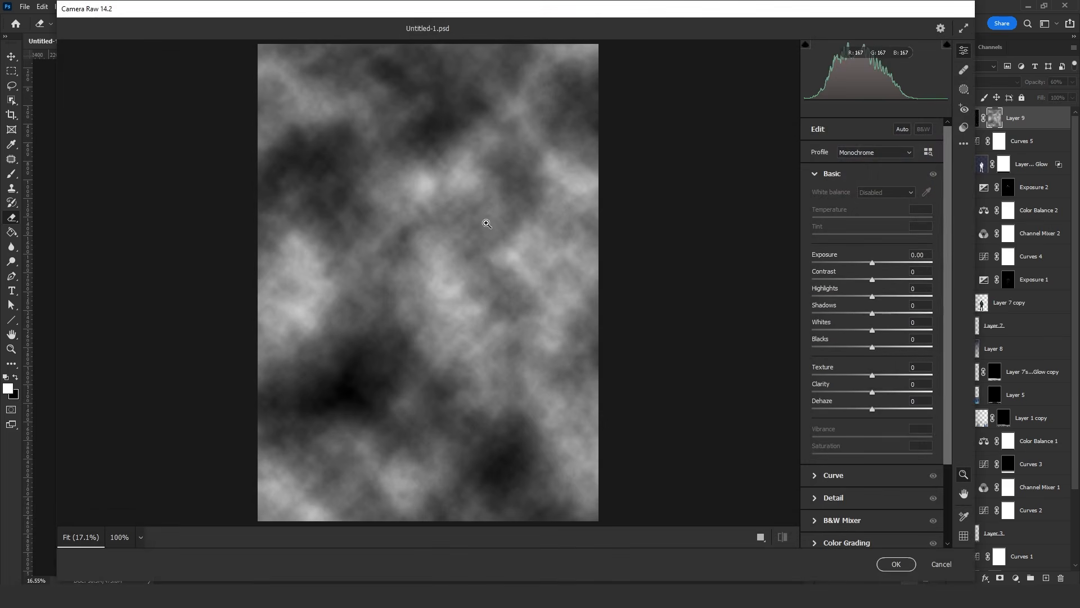
scroll(859, 487, down, 2)
click(853, 522)
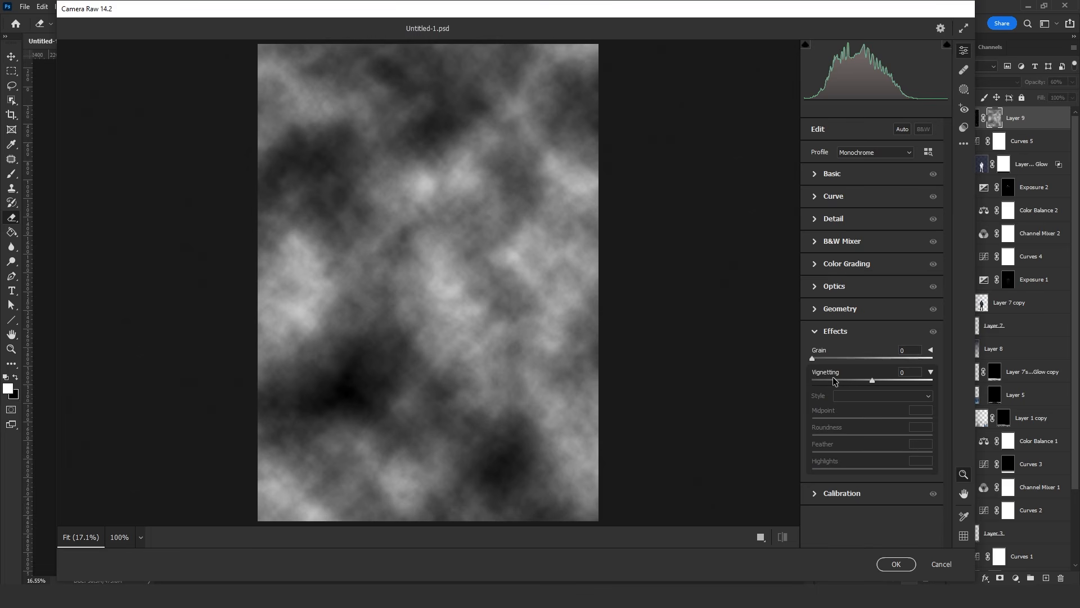
drag(865, 379, 834, 381)
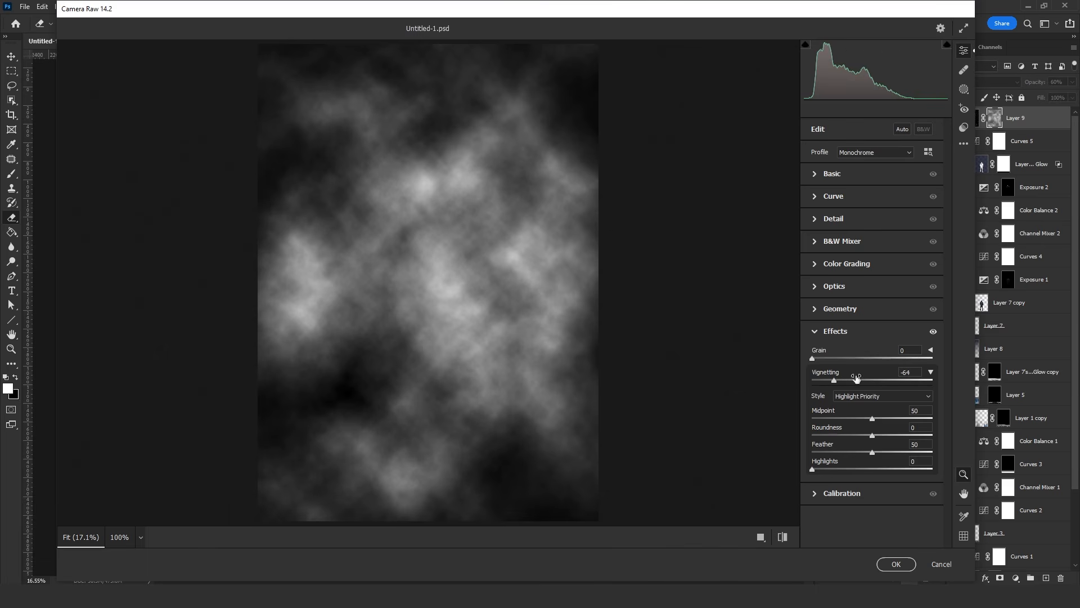
click(896, 564)
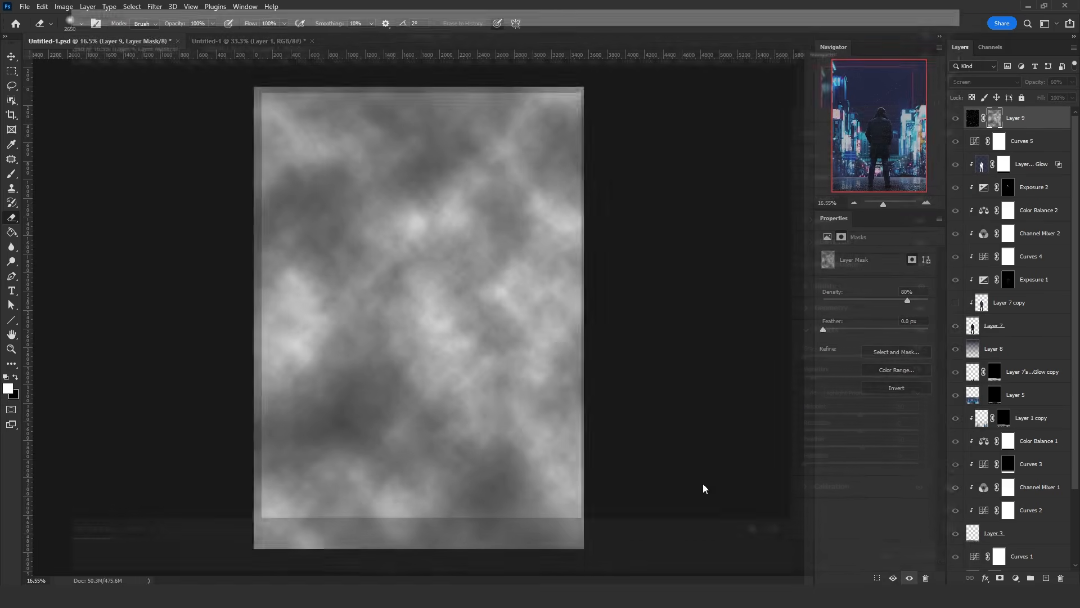
- Return to Layer 9's image view, switch to the Brush tool and choose a round brush from the General Brushes
click(972, 118)
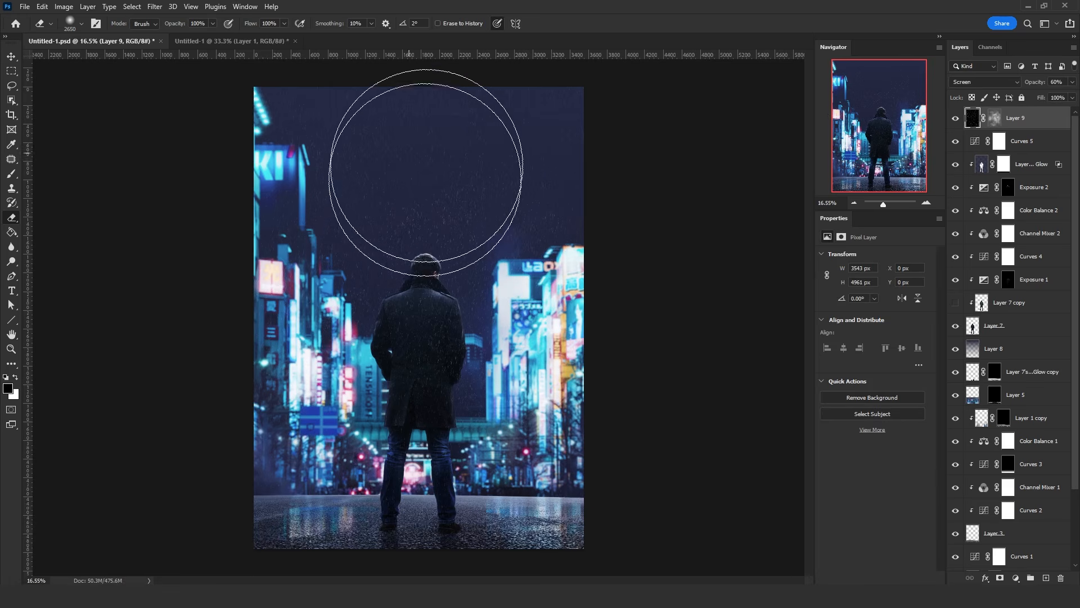
drag(449, 307, 397, 307)
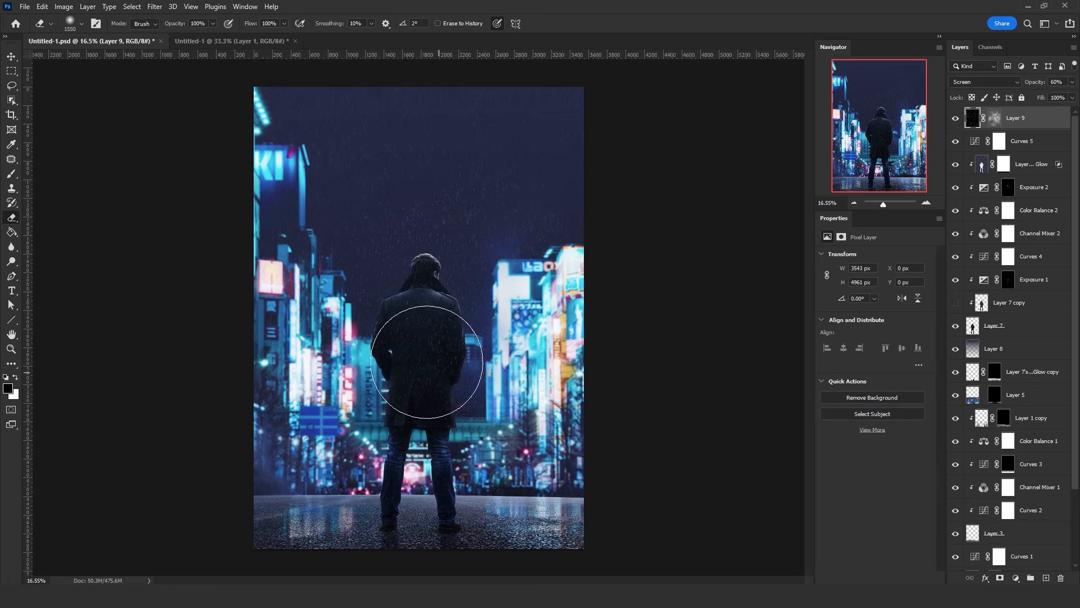
click(14, 177)
drag(394, 295, 420, 293)
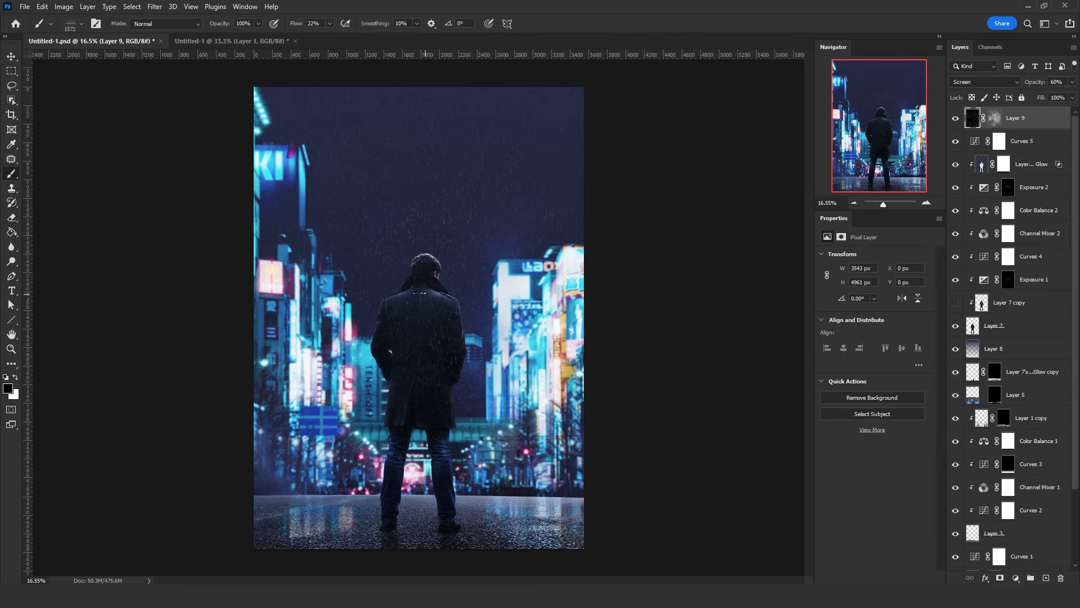
click(81, 23)
scroll(112, 203, up, 10)
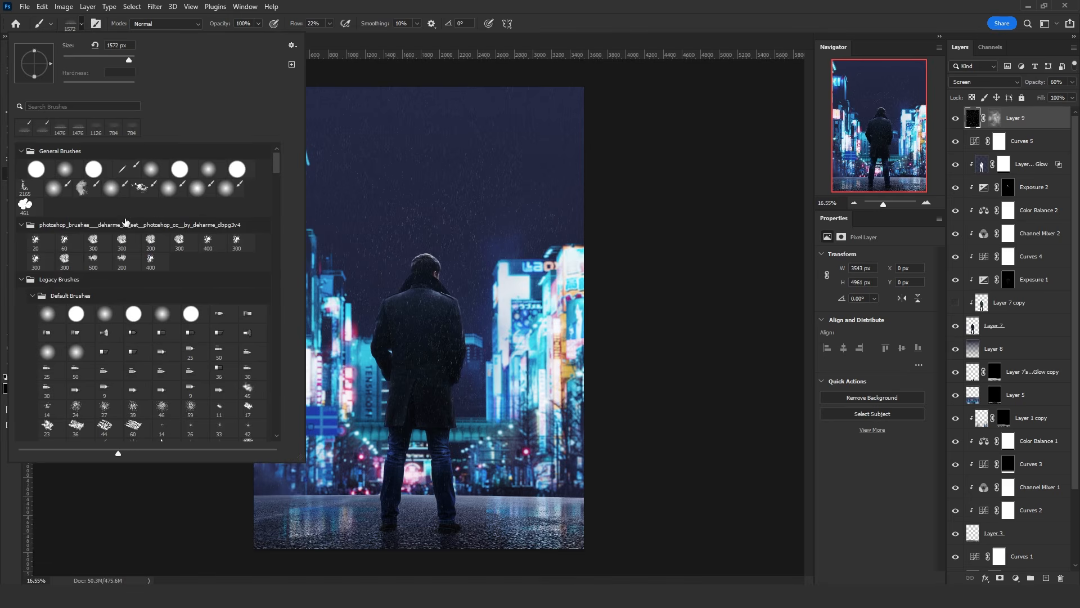
double_click(77, 171)
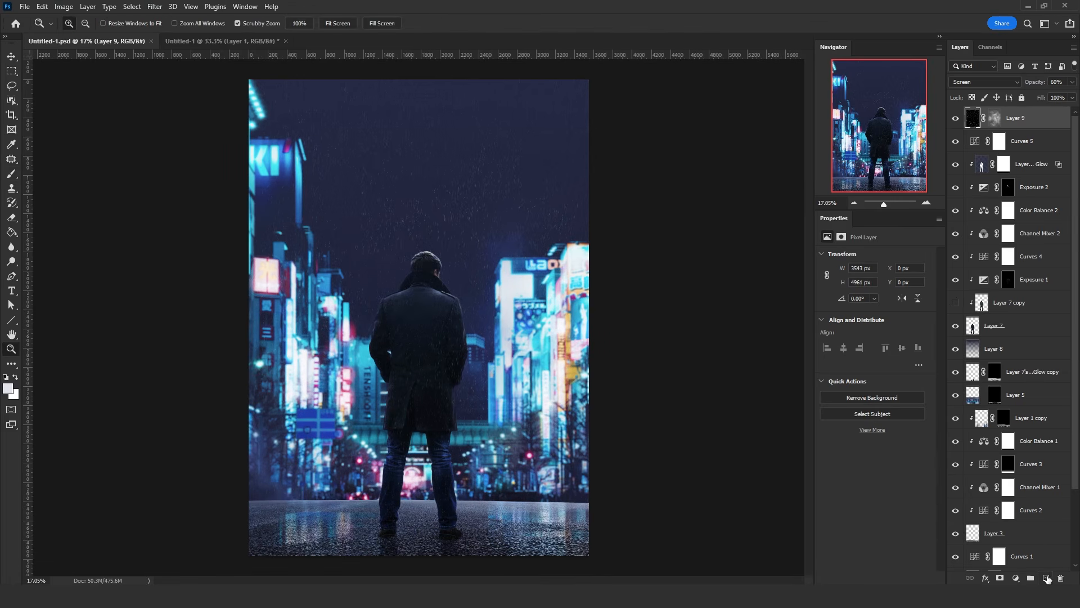
- Add a new layer above Layer 9 and fill it with black at 100% opacity
click(1047, 577)
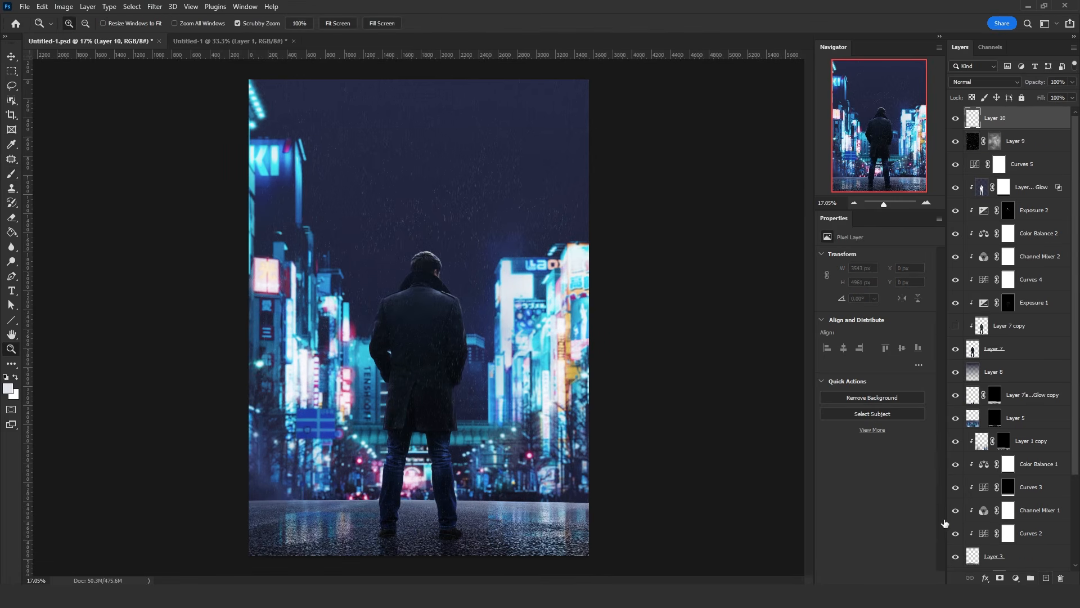
key(shift+F5)
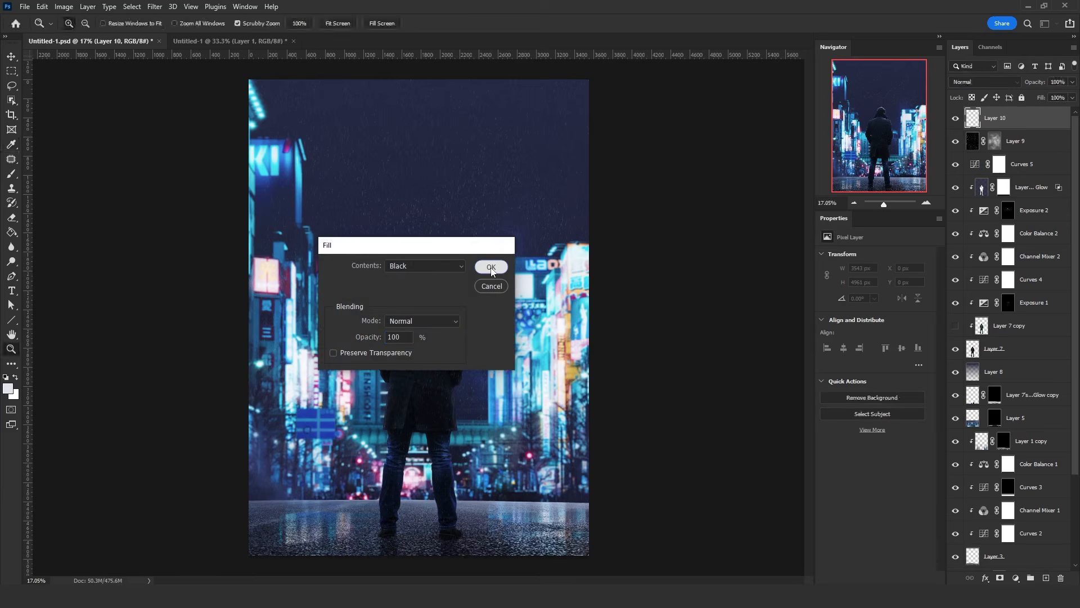
click(491, 268)
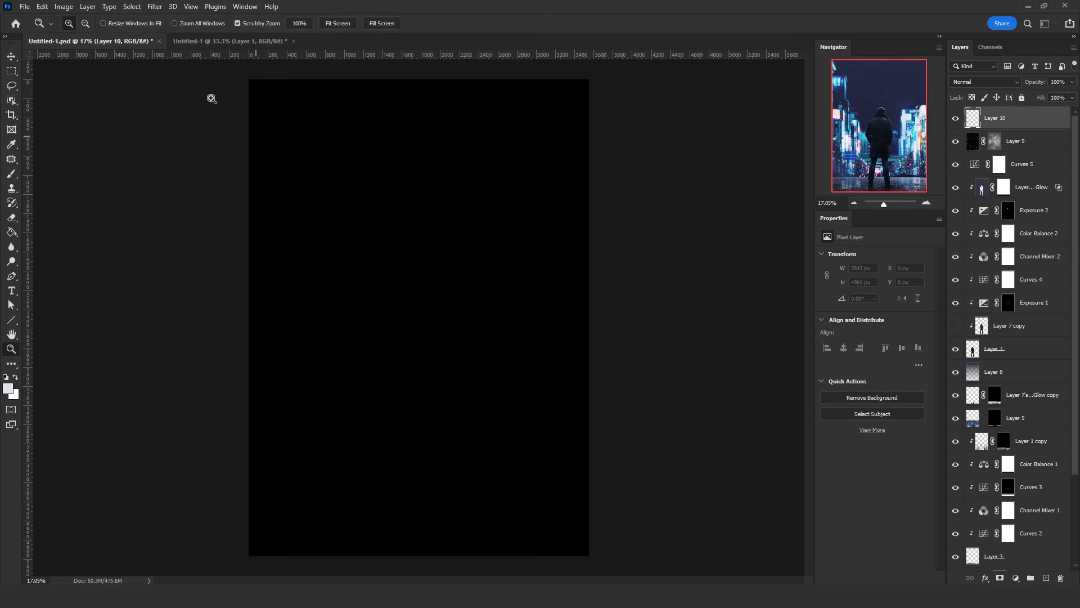
- Apply the Mezzotint filter with the Medium Lines type to the black layer
click(154, 6)
mouse_move(255, 197)
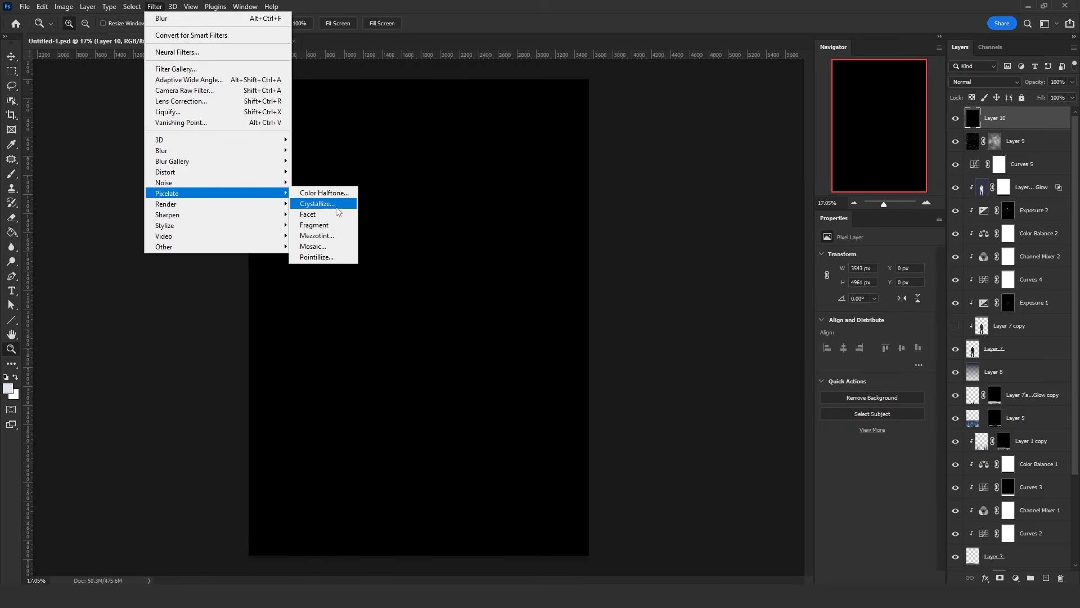
click(332, 235)
click(611, 321)
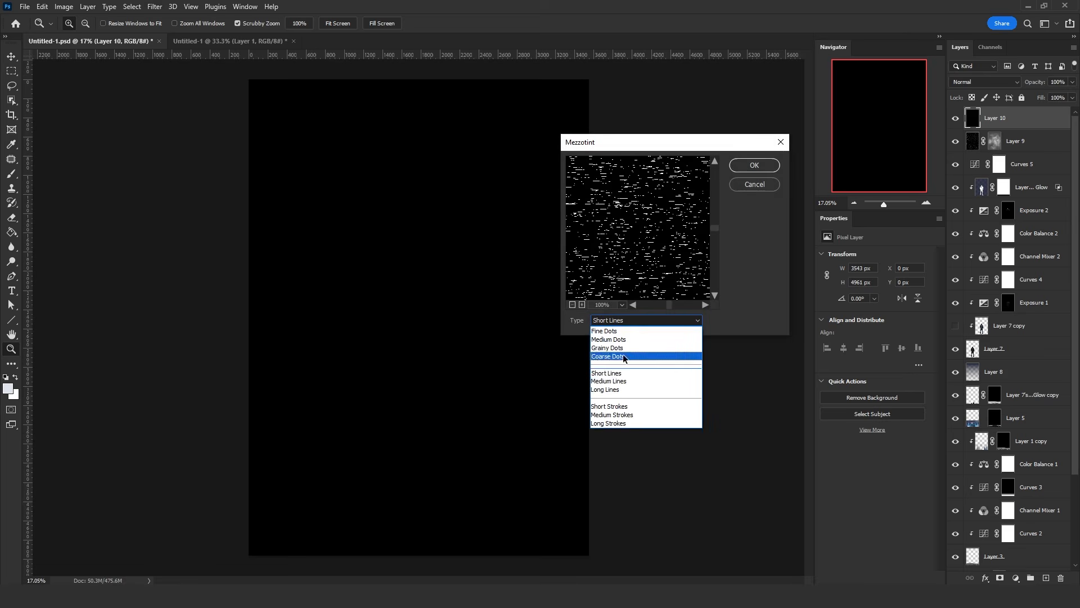
click(627, 380)
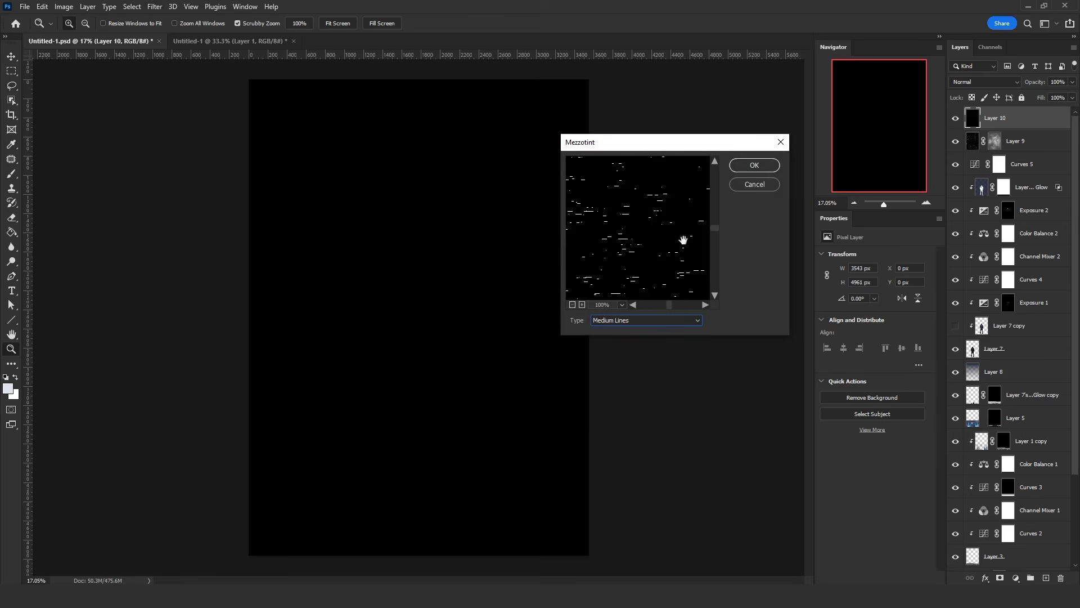
click(745, 169)
- Rotate Layer 10's lines to about -76° and enlarge them well beyond the canvas with Free Transform
key(ctrl+t)
drag(639, 386, 560, 25)
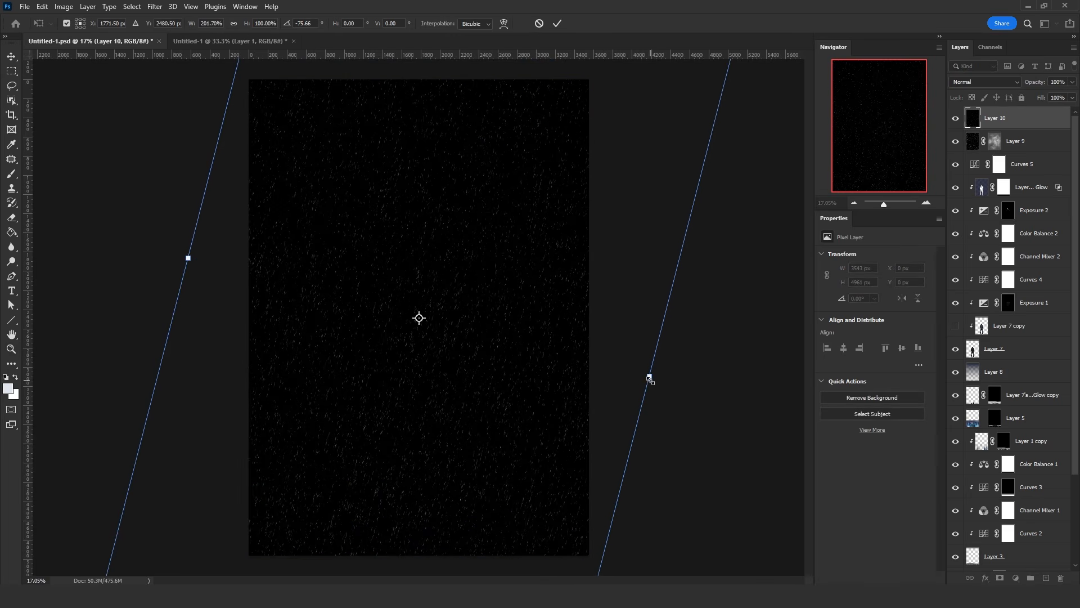
drag(649, 376, 996, 494)
drag(537, 350, 604, 278)
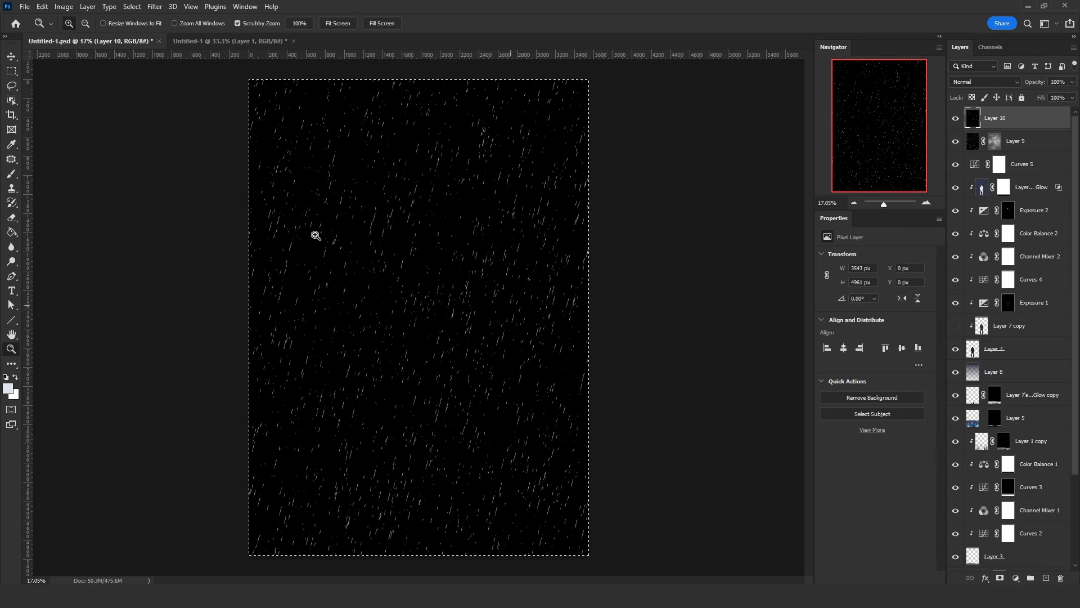
- Crop the image to the full canvas to trim Layer 10's overhang, and clear the selection
key(ctrl+a)
click(64, 6)
click(97, 122)
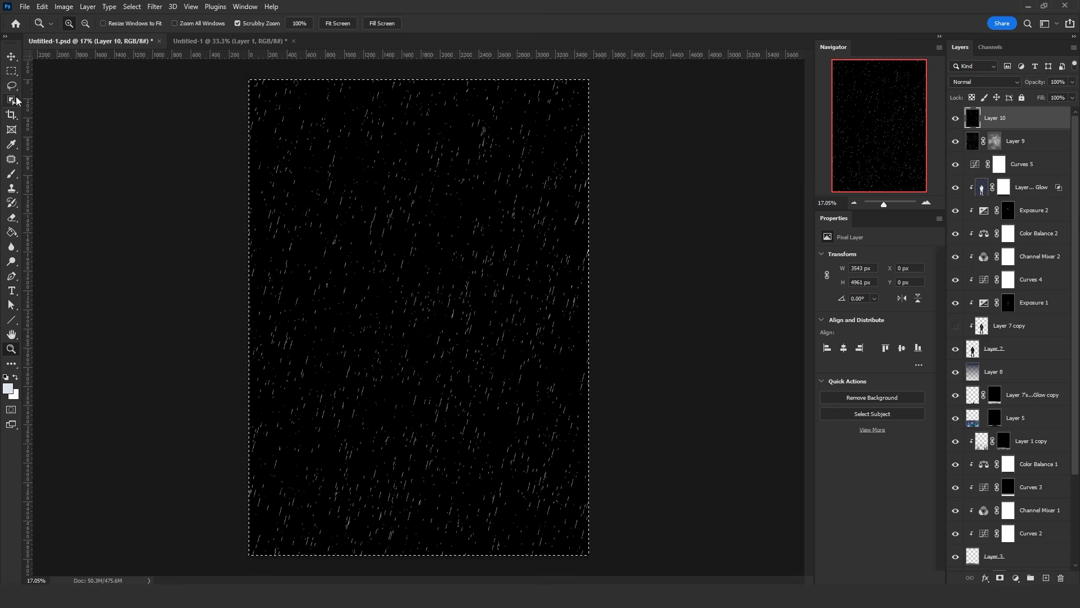
click(14, 86)
click(83, 99)
click(151, 10)
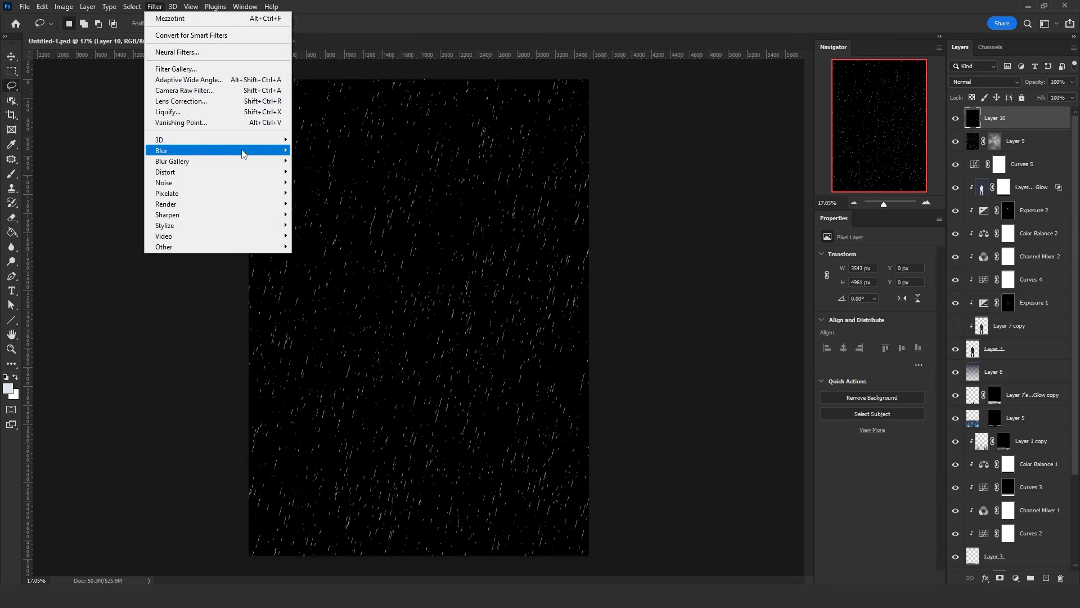
mouse_move(246, 152)
click(340, 203)
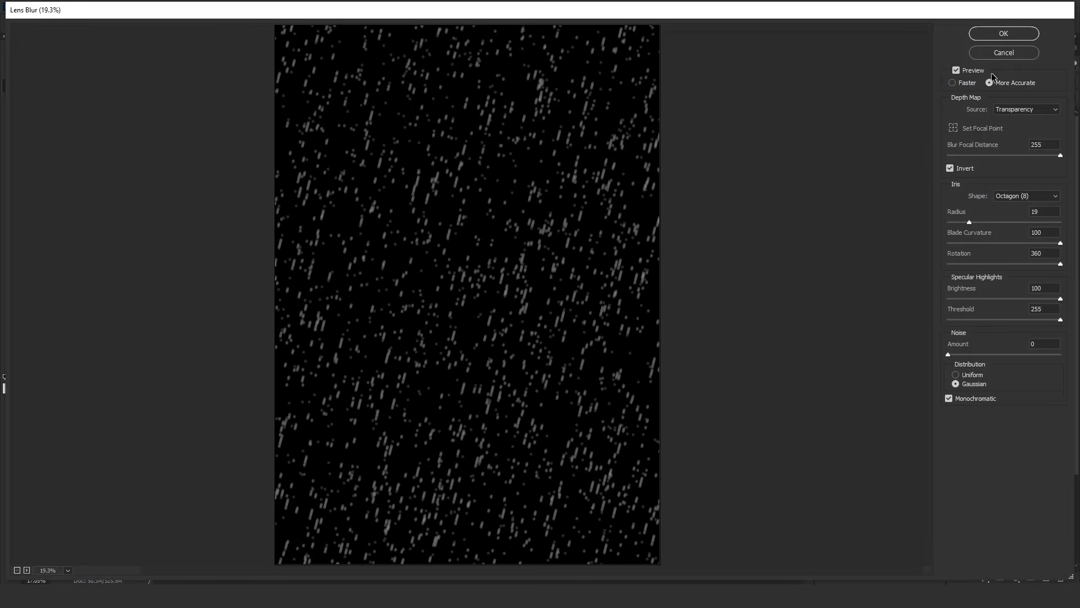
click(1029, 223)
click(949, 223)
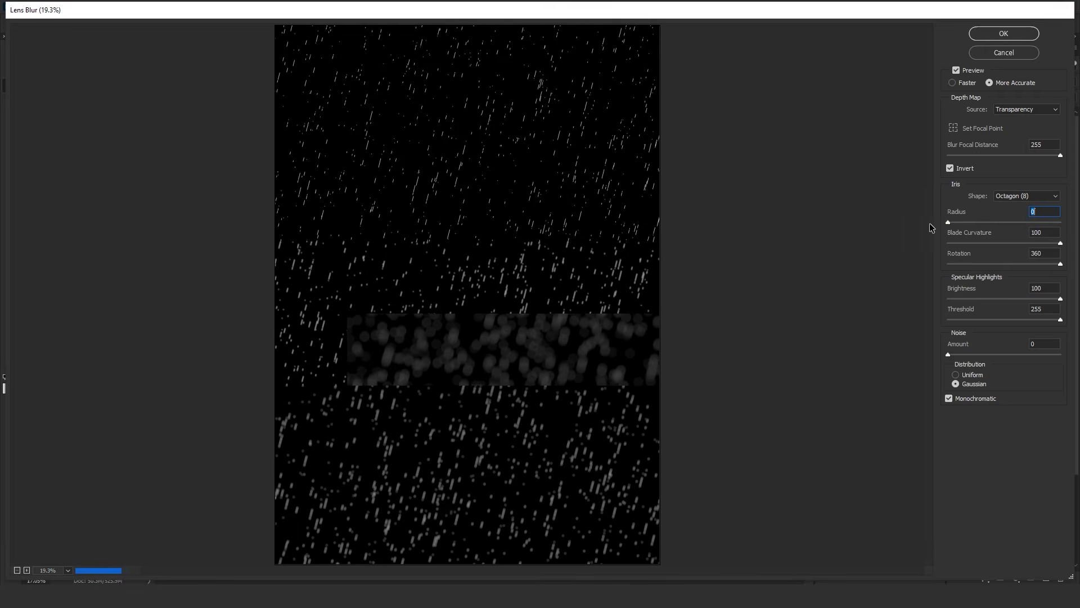
click(1004, 53)
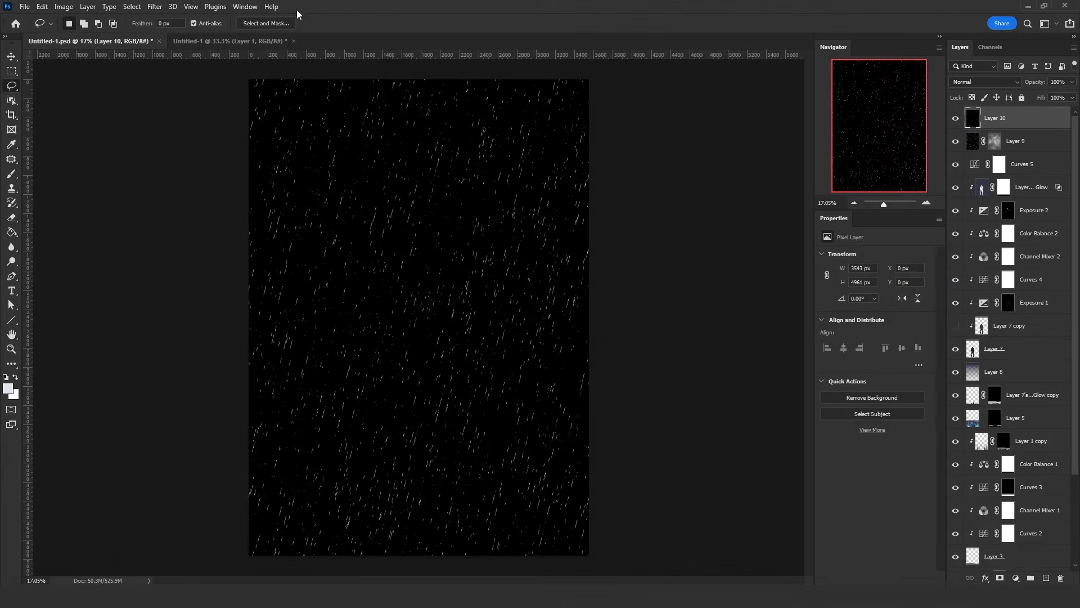
- Apply a 15 px Field Blur to Layer 10 with Light Bokeh at 100% and a wider light range
click(146, 7)
mouse_move(242, 161)
click(313, 159)
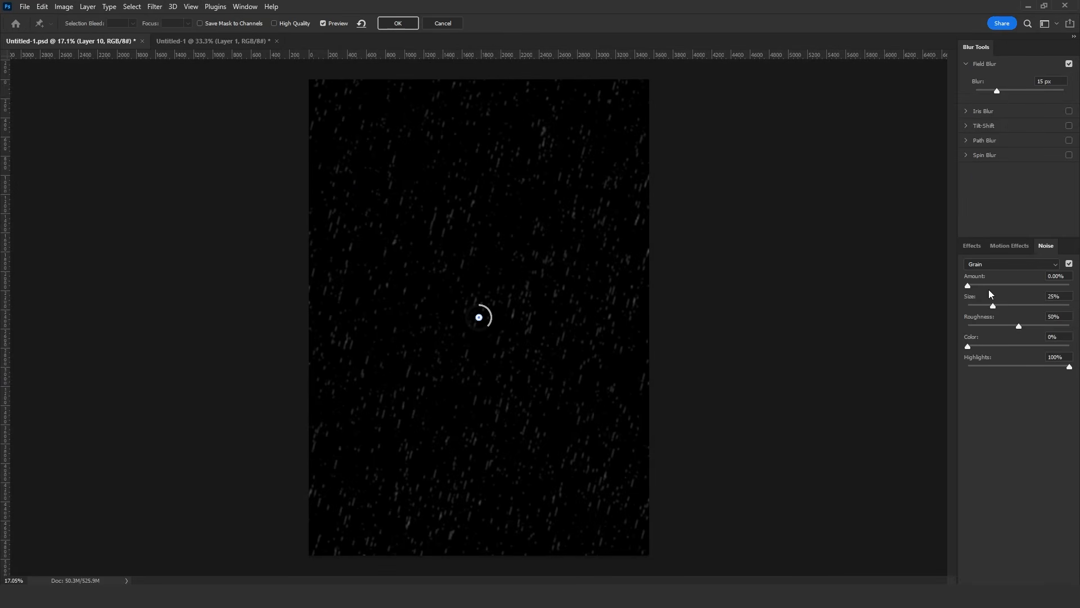
click(981, 247)
drag(1063, 286, 1070, 286)
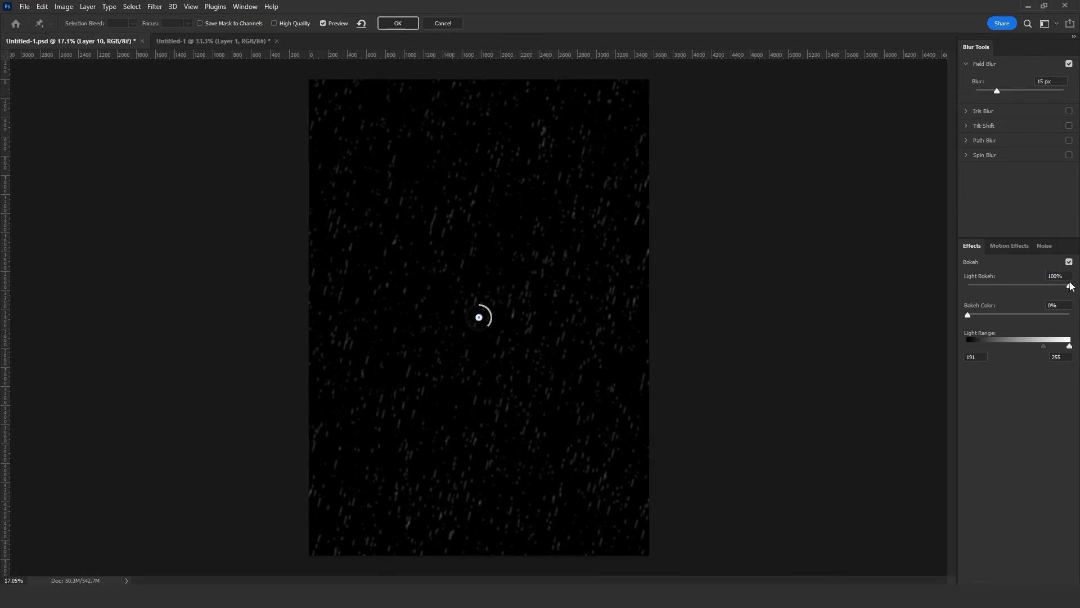
mouse_move(1000, 349)
mouse_down()
mouse_move(988, 349)
mouse_move(999, 349)
mouse_up()
click(408, 25)
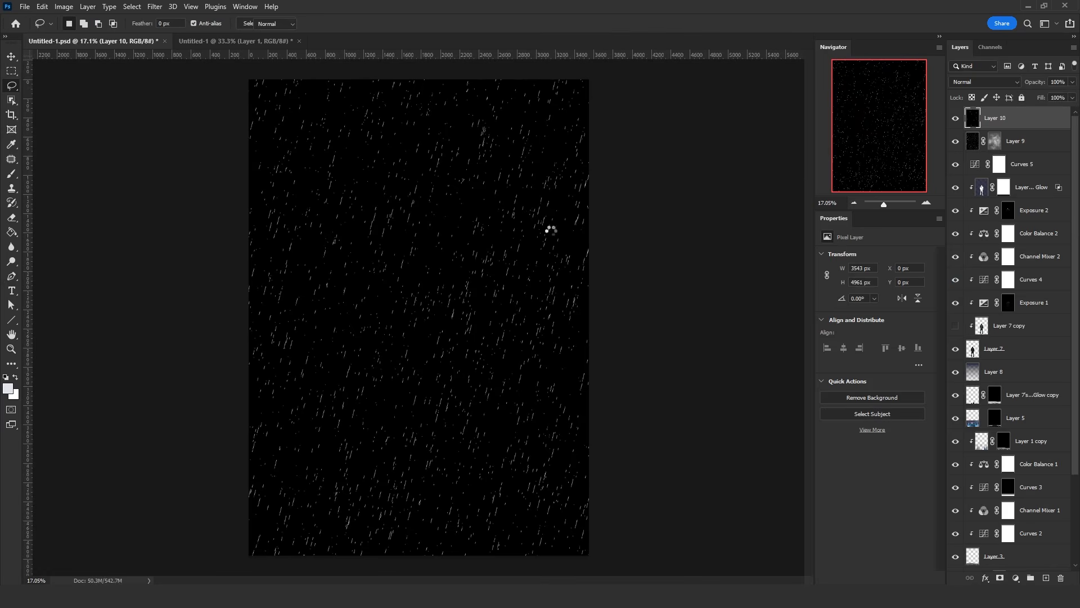
- Paste a copy of Layer 10's blurred rain into a new mask on the same layer, deselect, and apply the mask
key(ctrl+a)
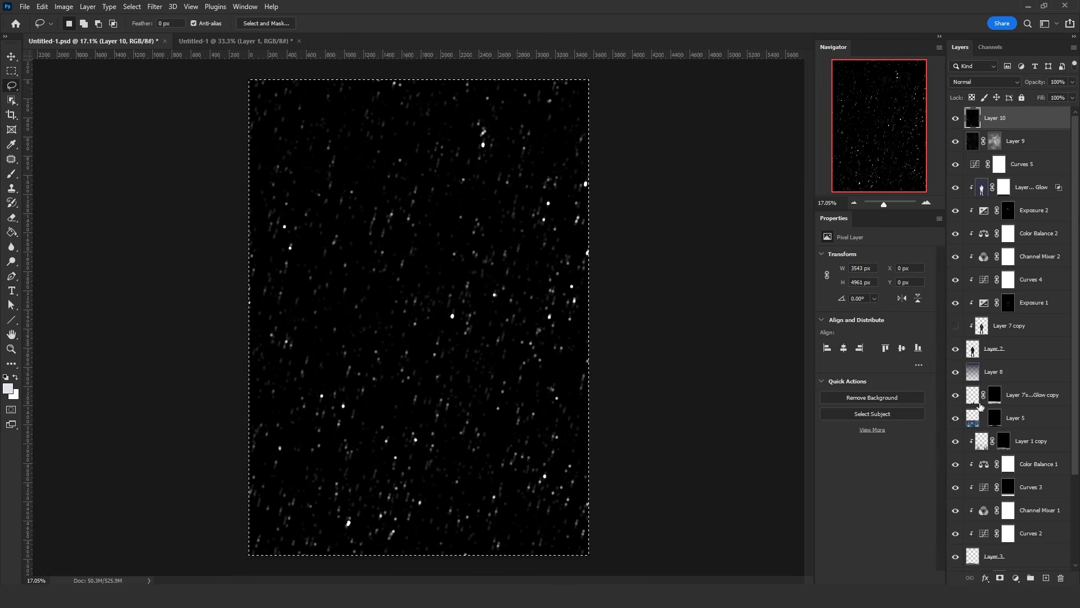
click(999, 577)
alt+click(990, 123)
key(ctrl+v)
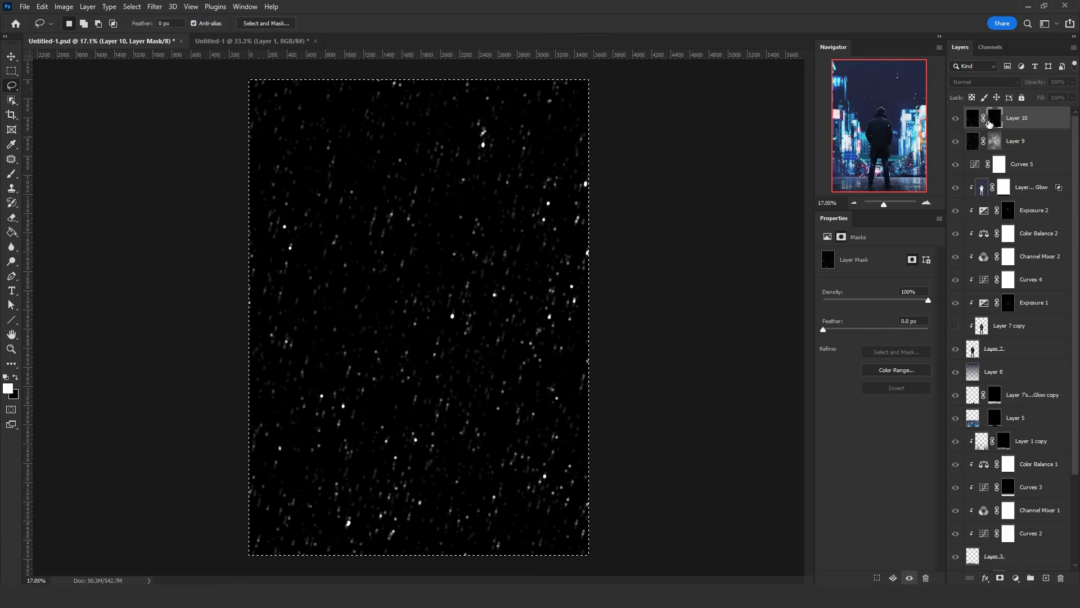
click(972, 119)
key(ctrl+d)
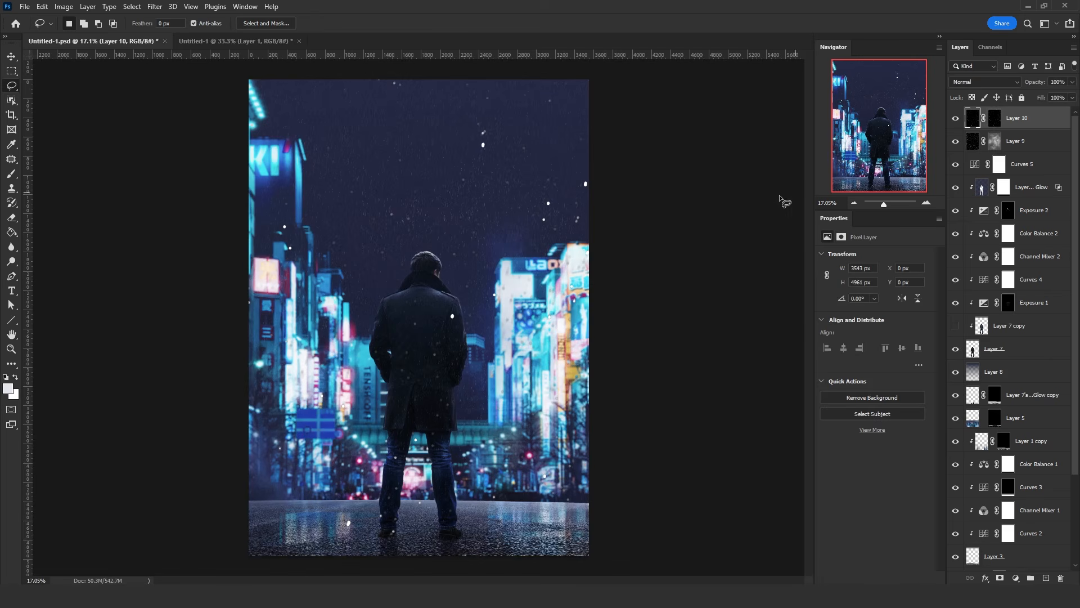
right_click(993, 125)
click(945, 156)
- Brighten Layer 10's raindrops with Hue/Saturation, using a Lightness of +100
key(ctrl+u)
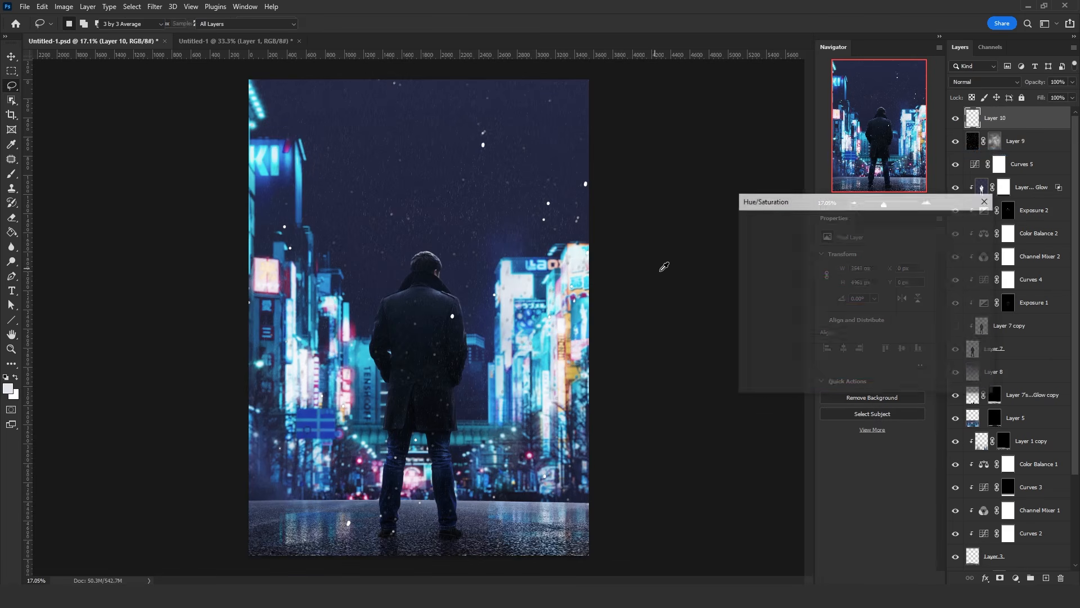
drag(839, 336, 894, 336)
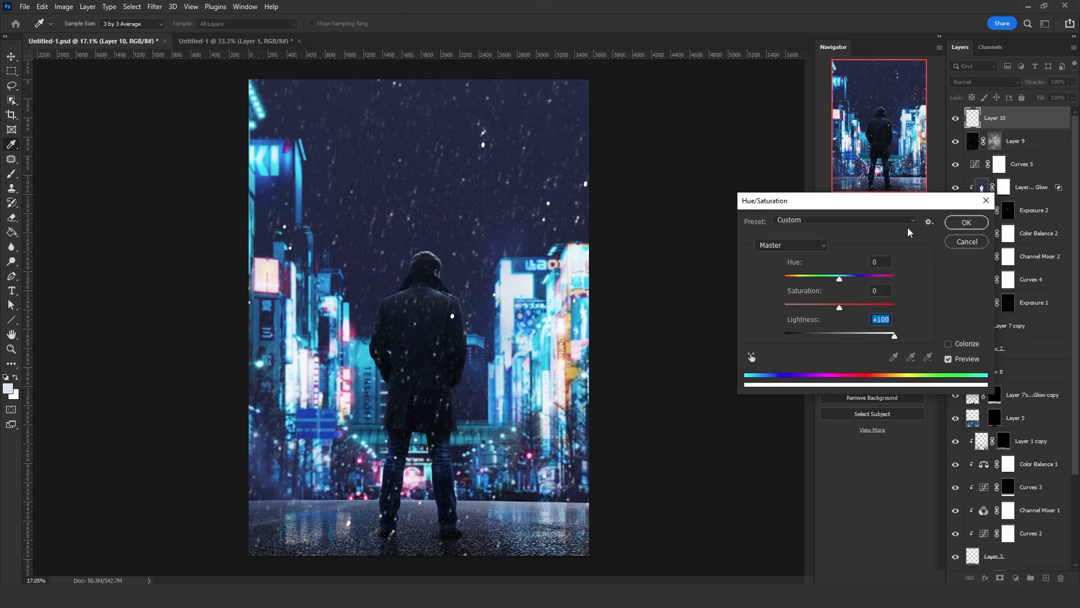
click(966, 222)
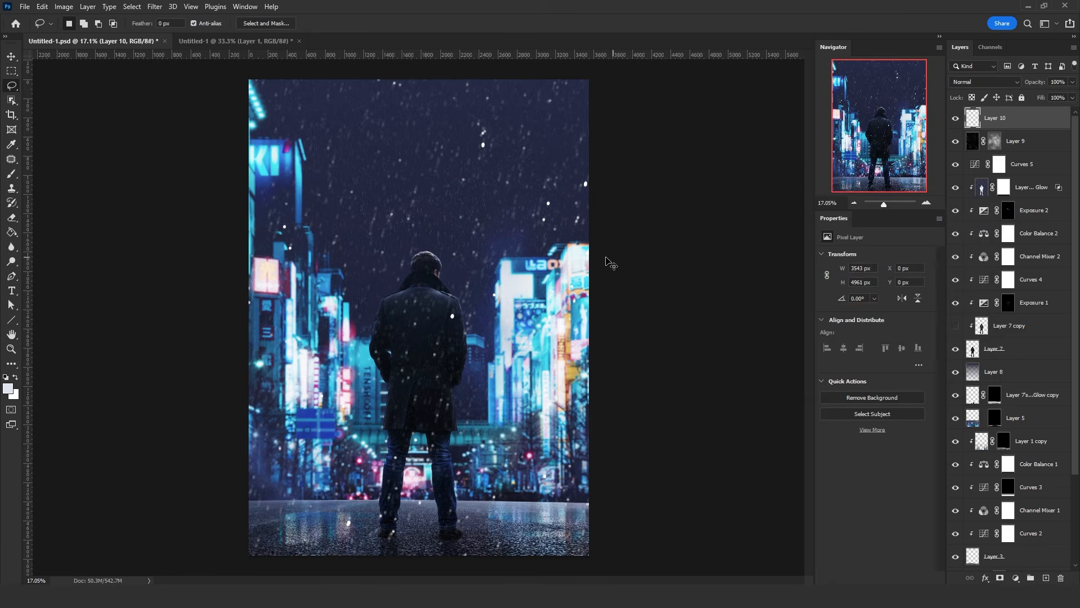
- Darken Layer 10's raindrops with a Hue/Saturation Lightness of -53 and set the layer's blend mode to Screen
key(l)
key(ctrl+u)
drag(831, 336, 810, 337)
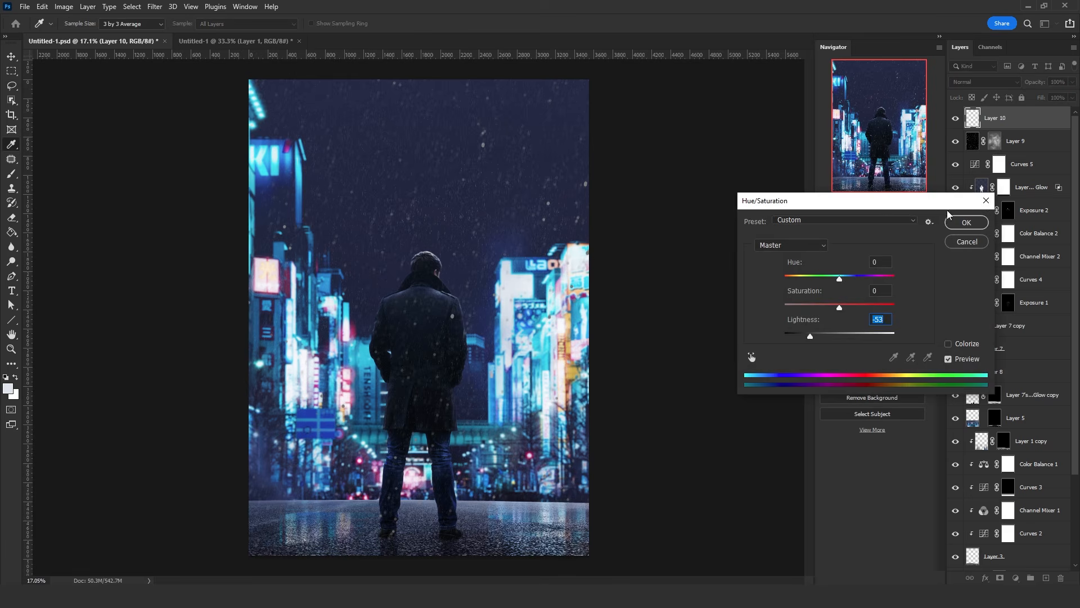
click(966, 221)
click(985, 82)
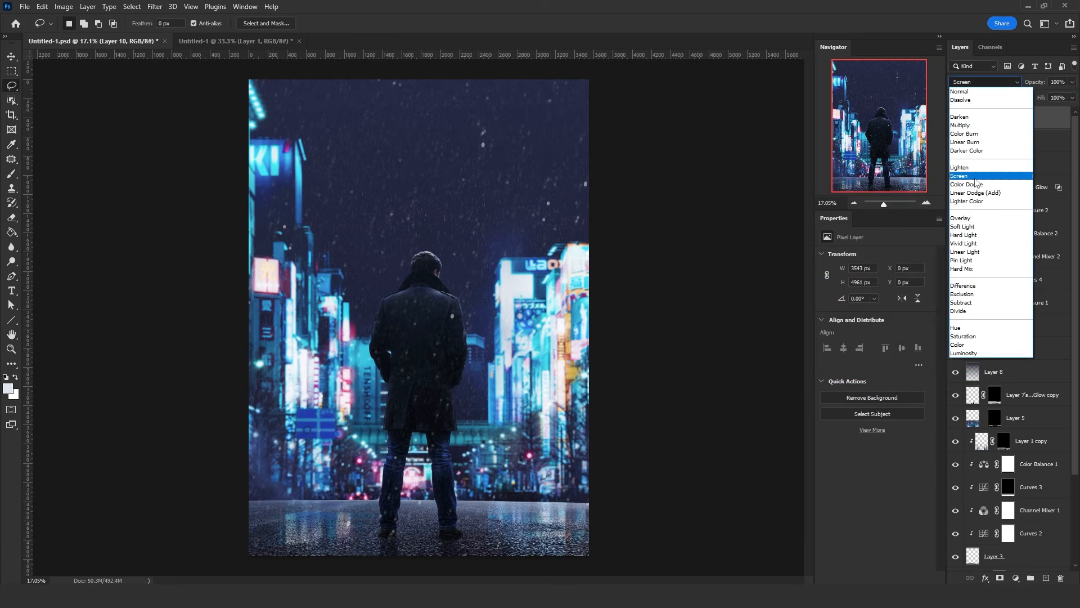
click(975, 177)
- Transform Layer 10's raindrops to about 201% width and 350% height, rotated about 3.3°
key(ctrl+t)
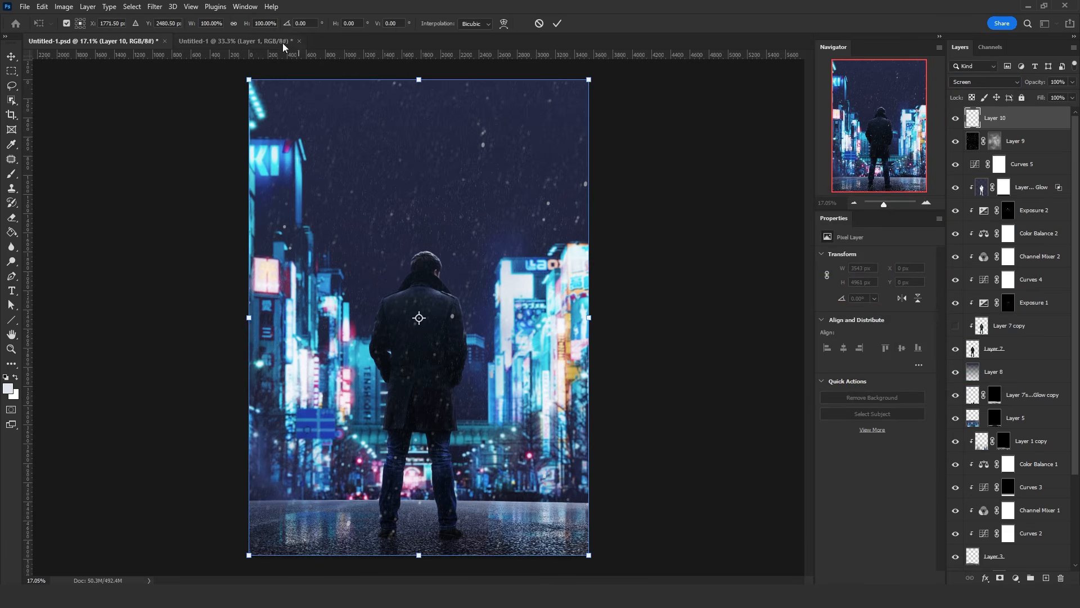
text(600)
key(shift+Tab)
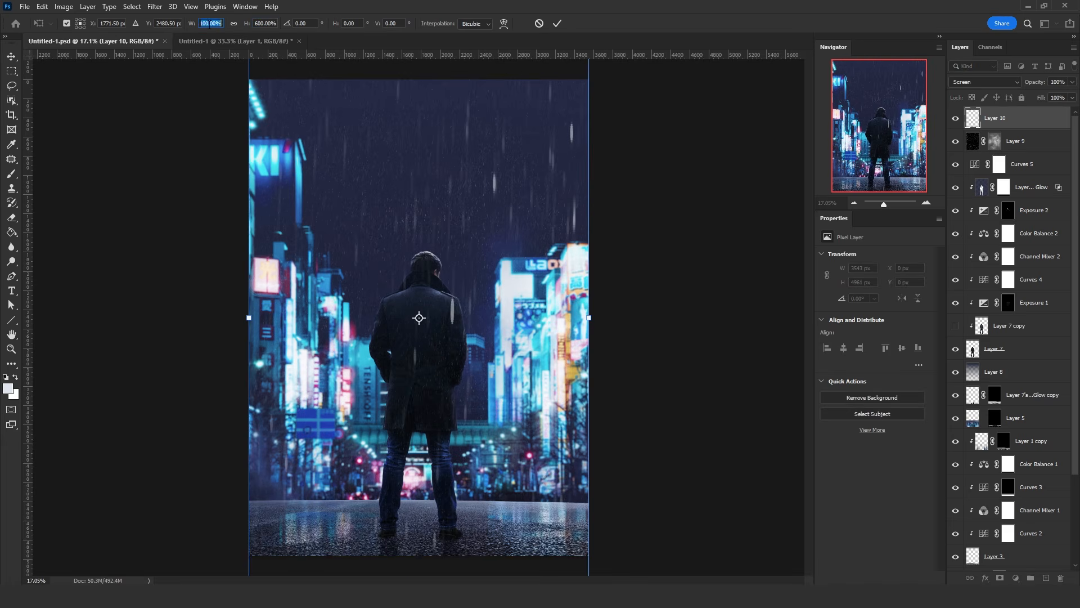
text(600)
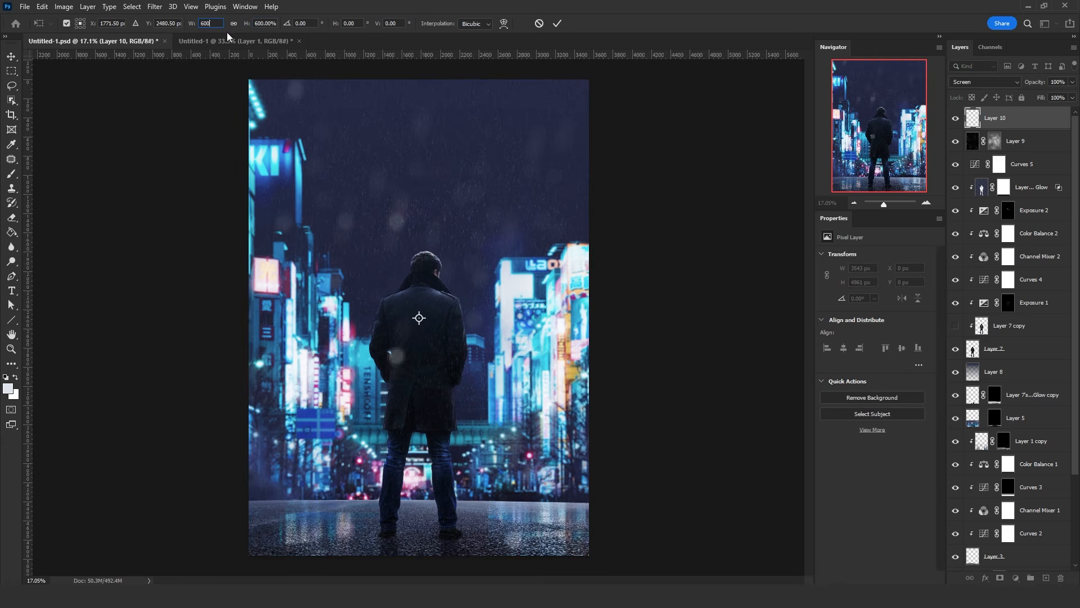
text(300)
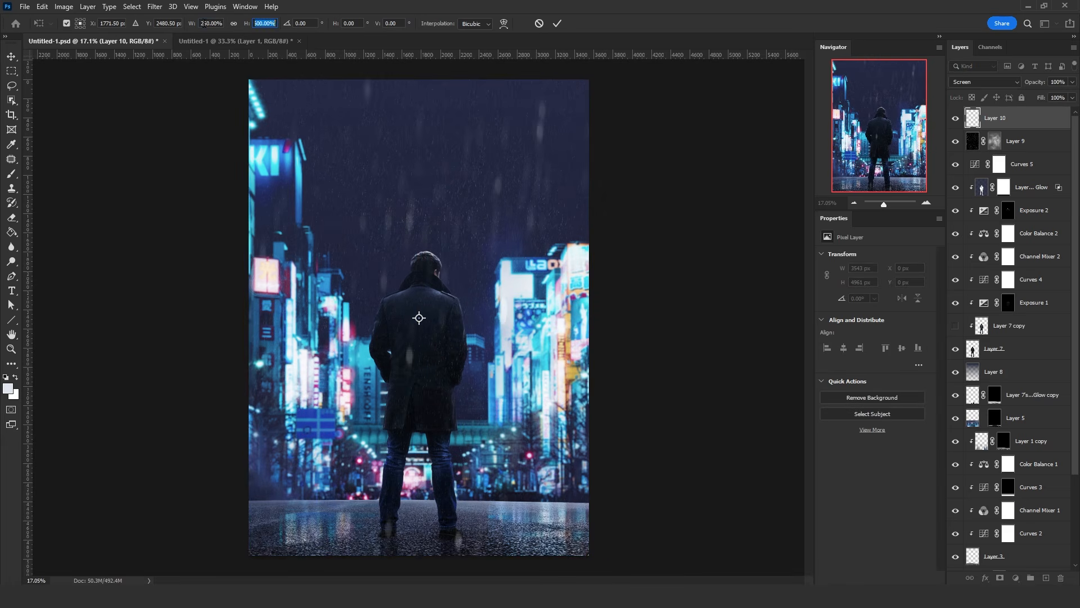
key(Return)
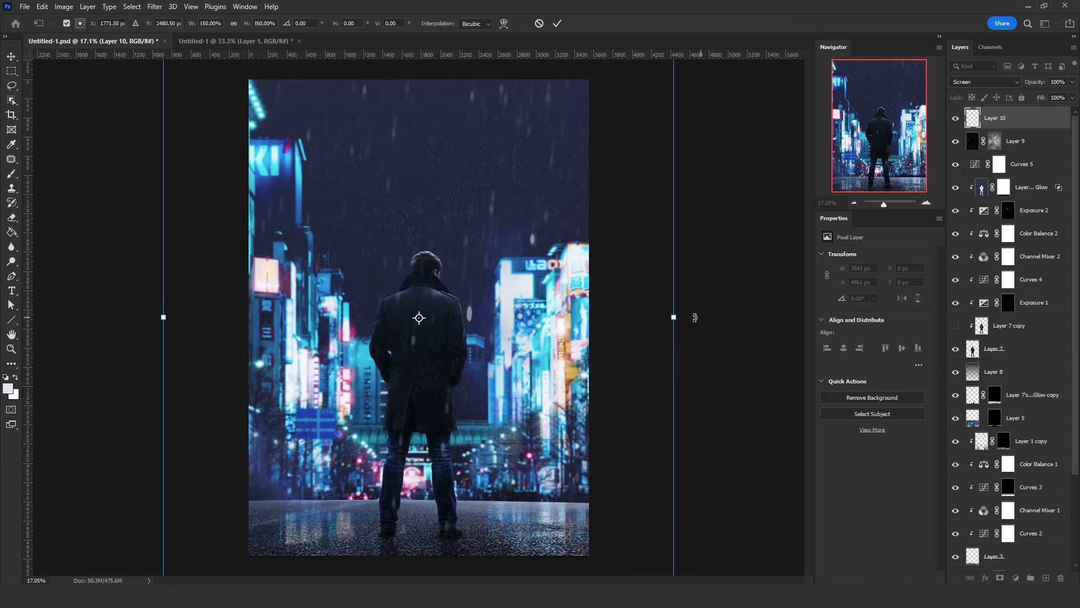
drag(674, 317, 762, 317)
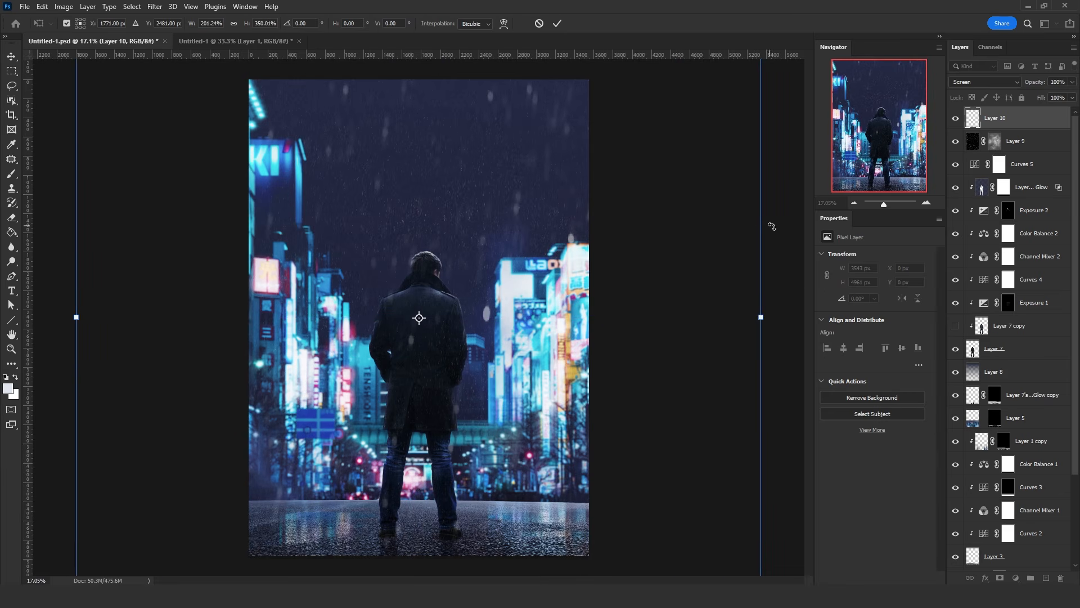
drag(770, 225, 773, 247)
key(Return)
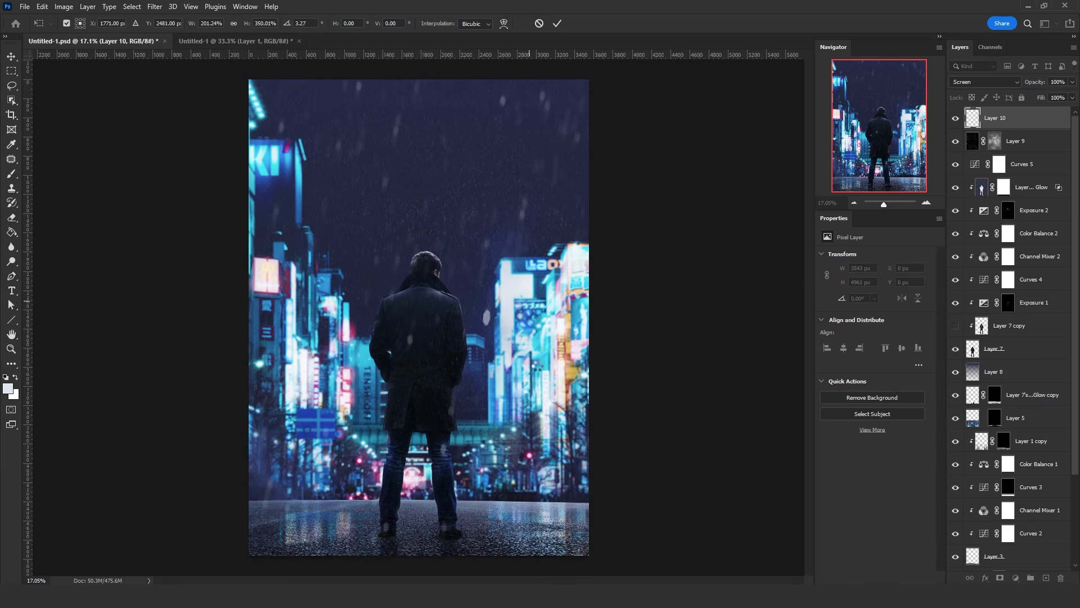
- Crop the image to the canvas bounds and copy Layer 9's mask onto Layer 10
click(73, 9)
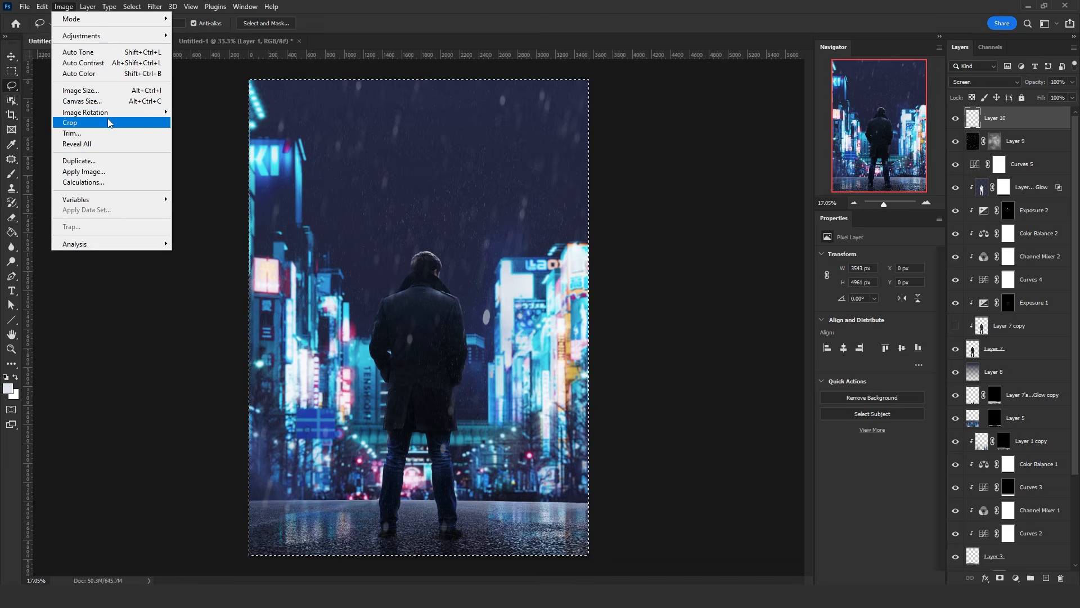
click(64, 116)
drag(998, 143, 959, 117)
click(990, 119)
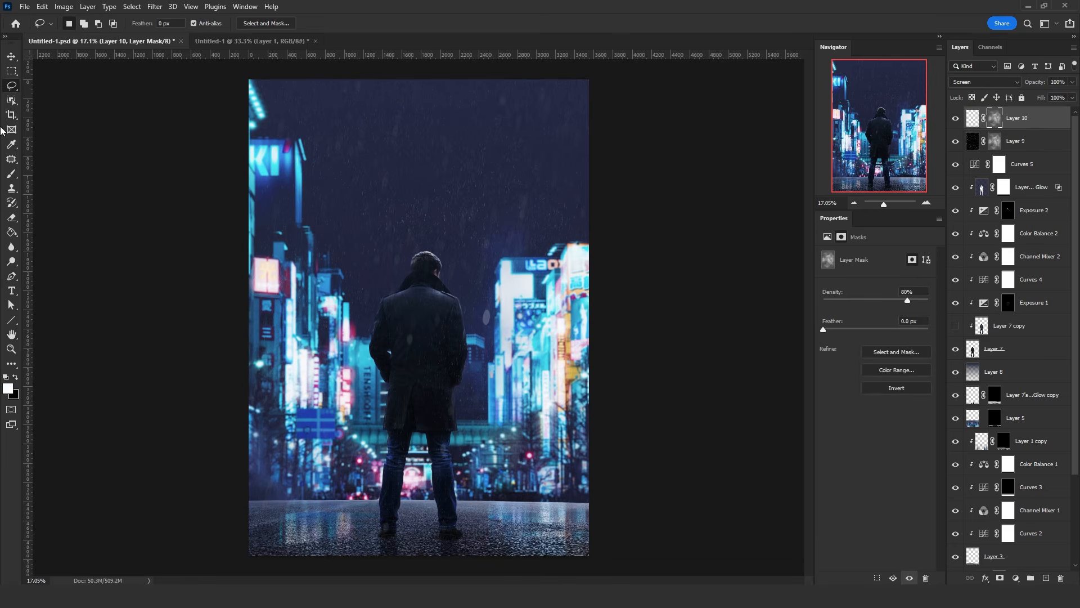
- Paint on Layer 10's mask around the man with a soft round brush at 0% hardness and 25% flow
click(14, 174)
drag(475, 320, 487, 315)
click(81, 25)
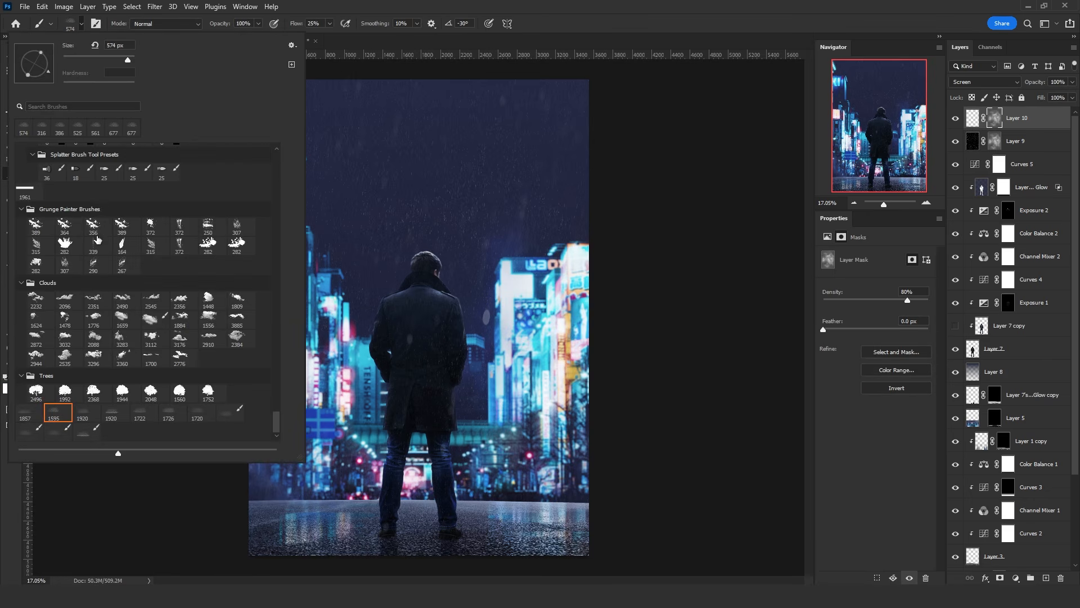
scroll(118, 253, up, 20)
scroll(139, 266, up, 5)
click(67, 168)
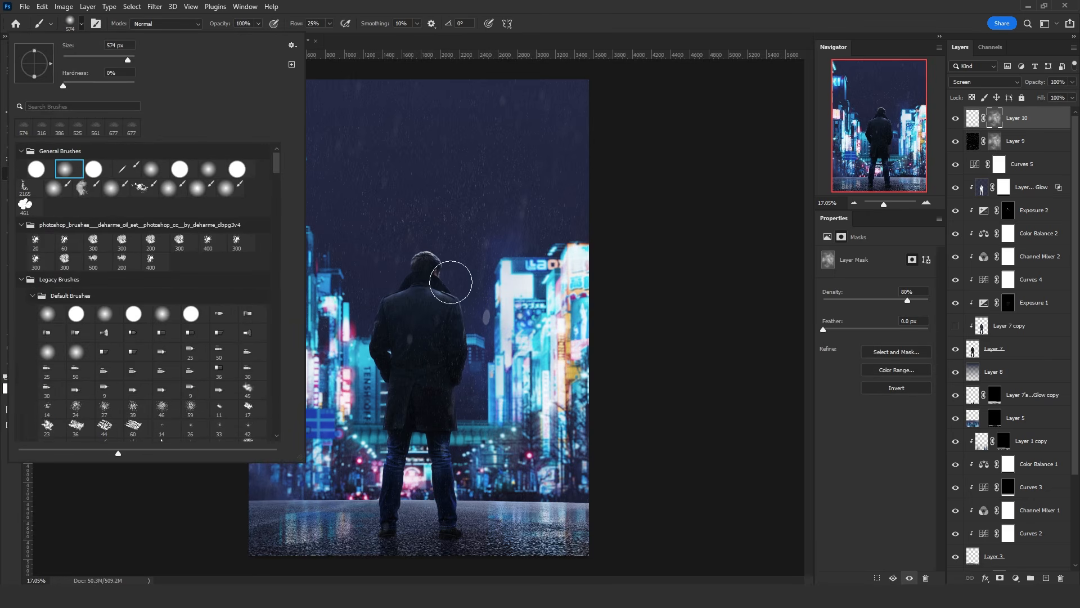
drag(478, 321, 473, 323)
key(x)
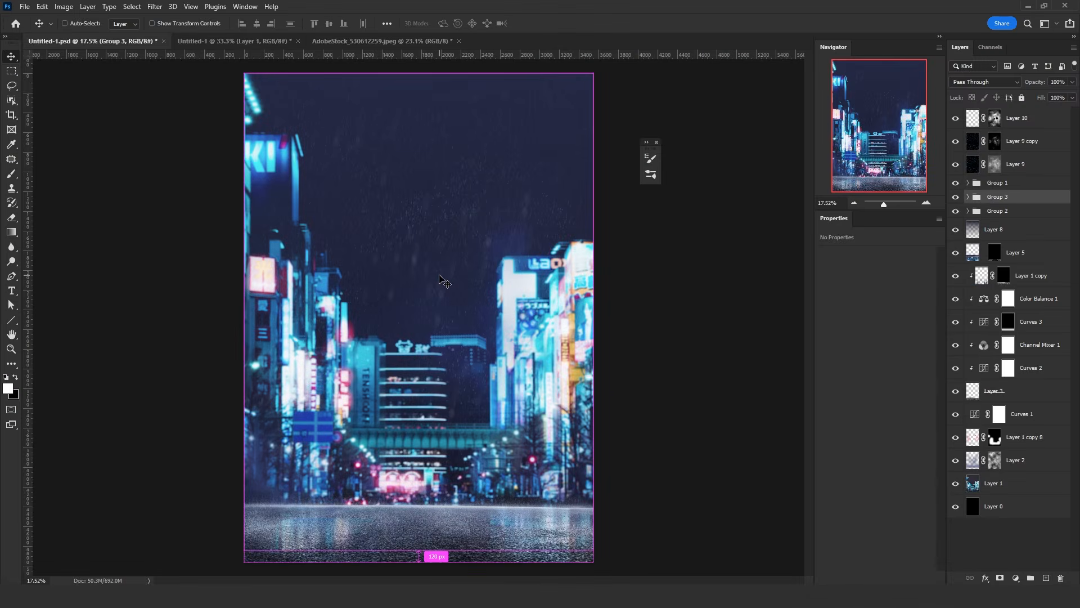
- Paste the umbrella figure as a layer above Group 3 and position it in the center of the street
key(ctrl+v)
key(ctrl+t)
drag(441, 361, 472, 427)
key(Return)
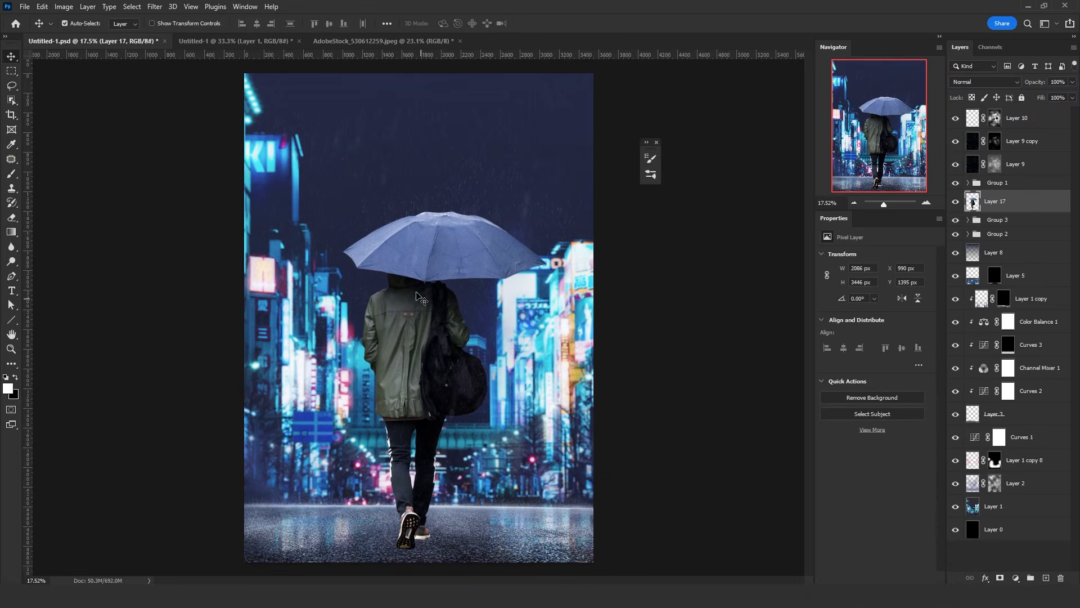
- Add a Brightness/Contrast adjustment clipped to the umbrella figure's Layer 17 with Brightness at -79
click(1016, 577)
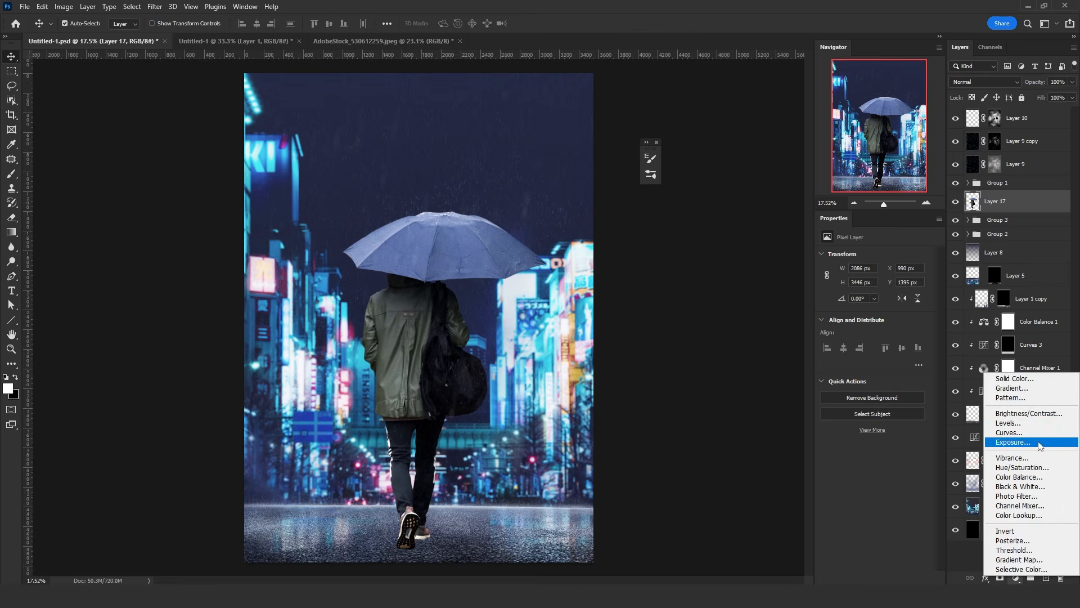
click(1027, 414)
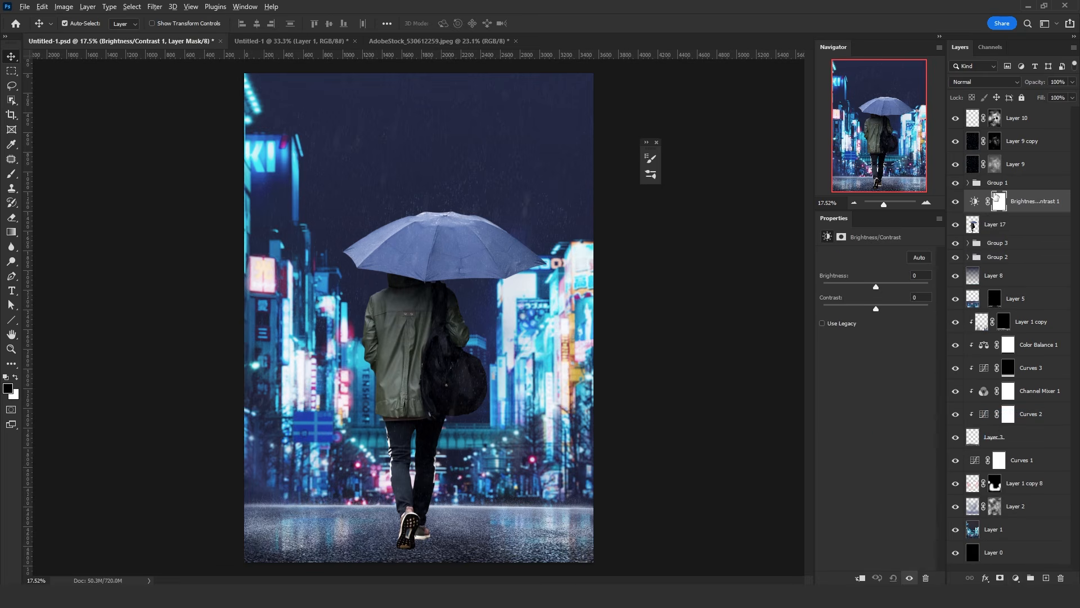
alt+click(973, 225)
drag(876, 287, 848, 287)
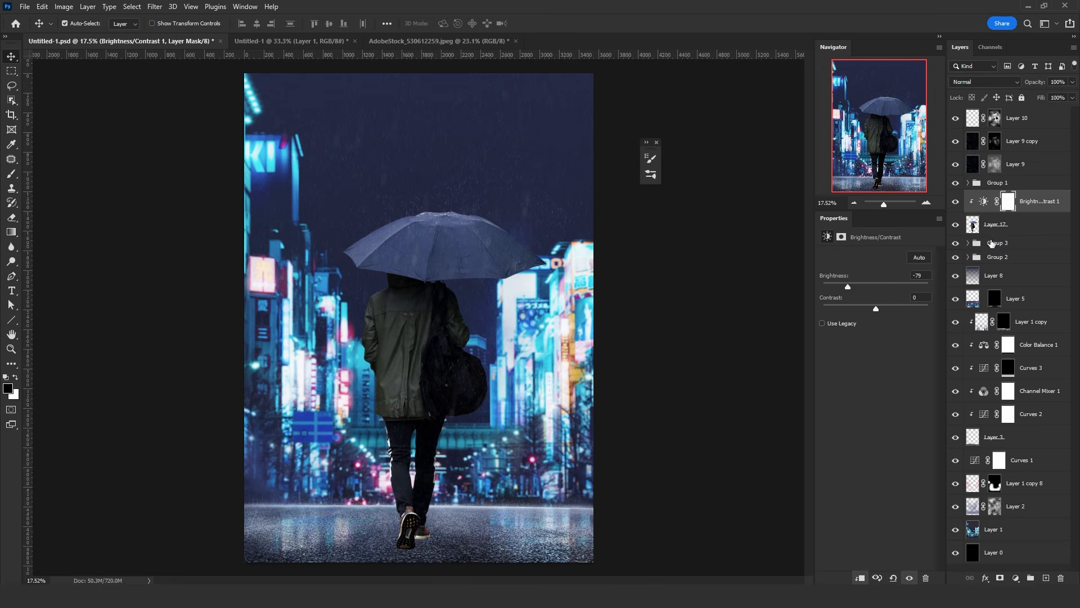
- Add a second Brightness/Contrast adjustment directly above Layer 17 with Brightness at -108 and invert its mask
click(1021, 231)
click(1015, 578)
click(1029, 411)
drag(876, 287, 838, 287)
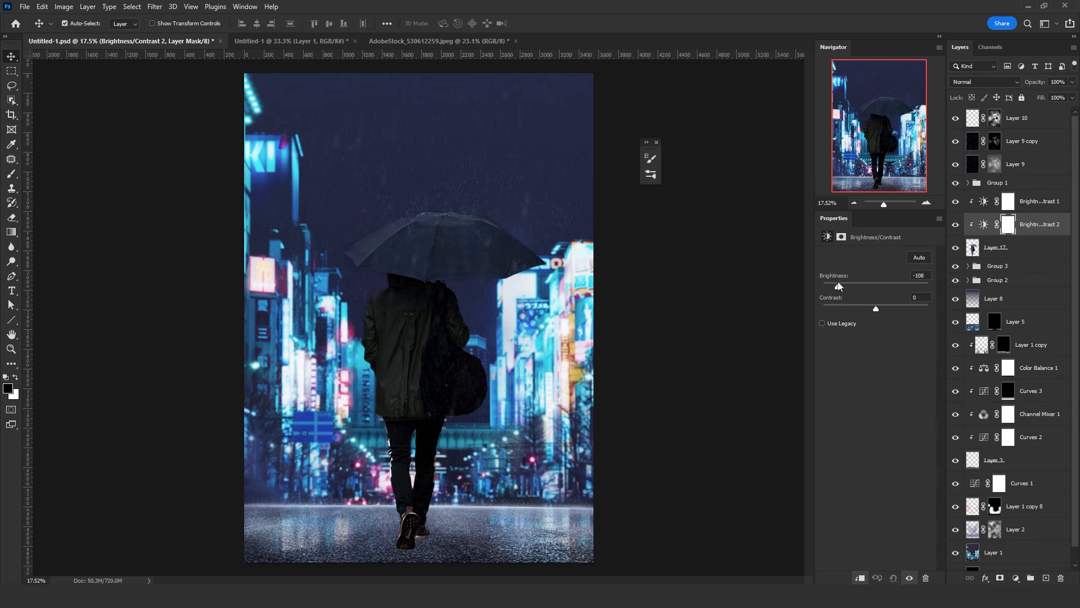
key(ctrl+i)
- Paint white over the figure's legs and jacket on the second Brightness/Contrast mask with a soft round brush at 25% flow
key(b)
key(x)
click(81, 24)
click(66, 170)
drag(299, 23, 280, 23)
drag(220, 23, 251, 52)
mouse_move(405, 530)
mouse_down()
mouse_move(388, 389)
mouse_move(397, 380)
mouse_up()
- Add a Channel Mixer adjustment at the top of the figure's clipped stack and set its blend mode to Color
click(1015, 577)
click(1020, 505)
drag(1039, 224, 1037, 192)
click(985, 82)
click(967, 344)
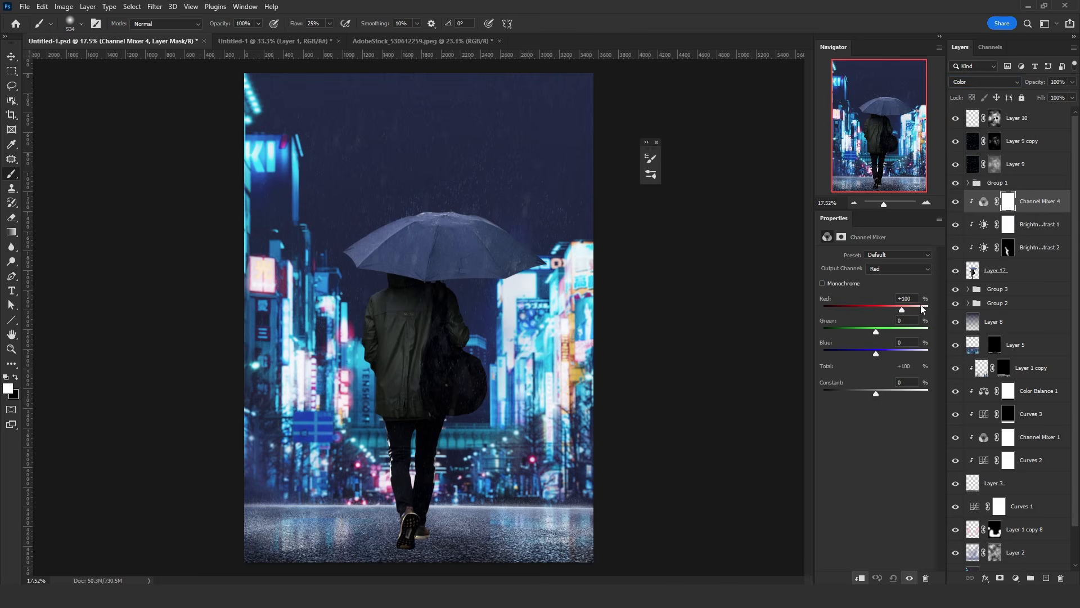
- Set the Channel Mixer's red output to 90% Red and its green output to 90% Green
text(90)
key(Return)
click(892, 267)
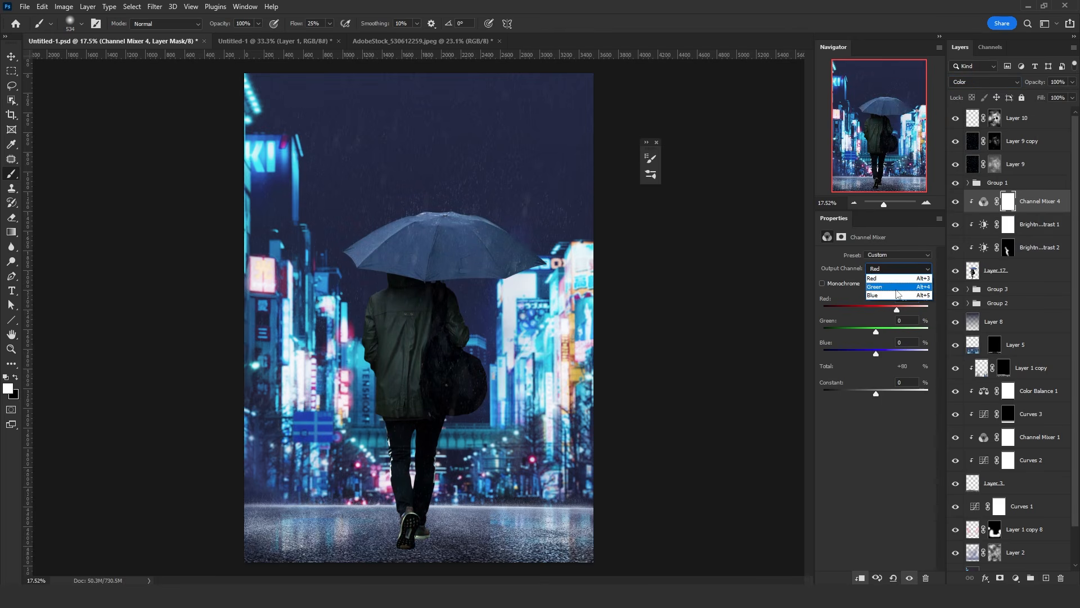
click(881, 282)
text(90)
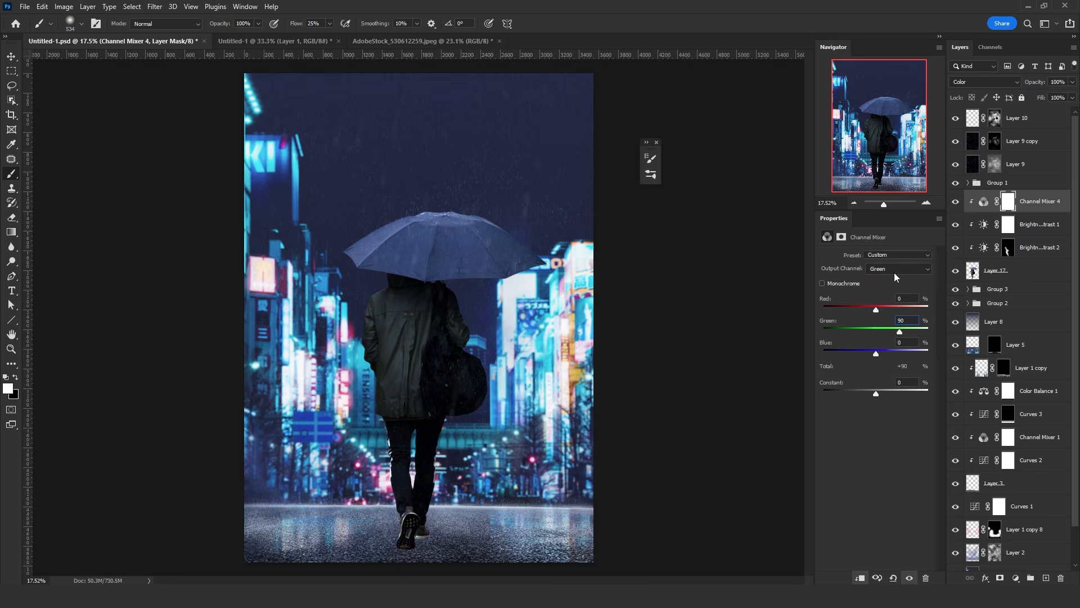
- Adjust the Channel Mixer's blue output channel and set the adjustment layer's opacity to 70%
click(893, 269)
click(900, 299)
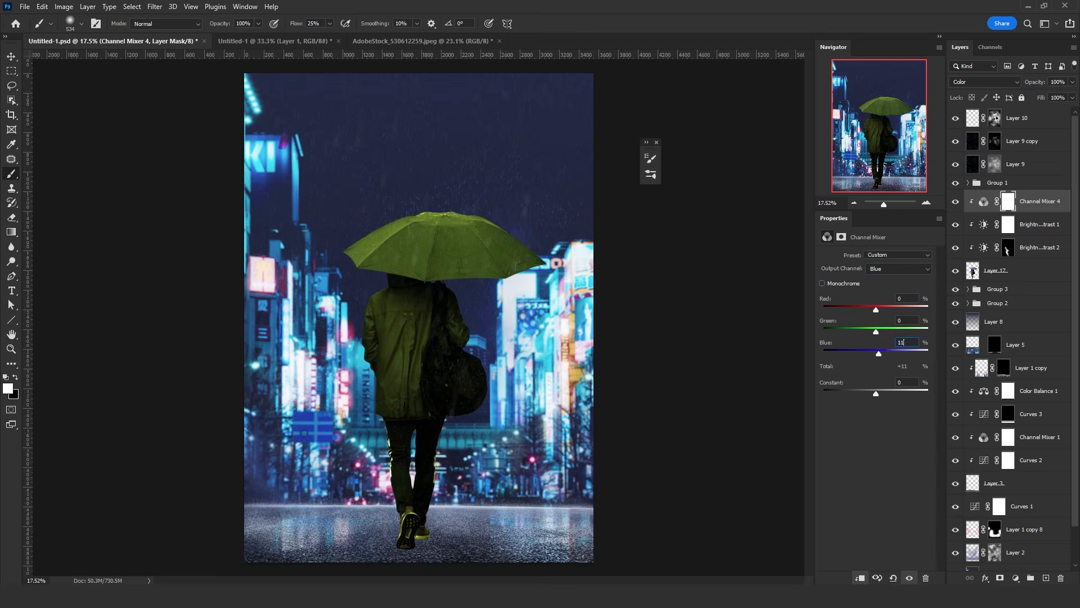
click(1053, 82)
text(70)
key(Return)
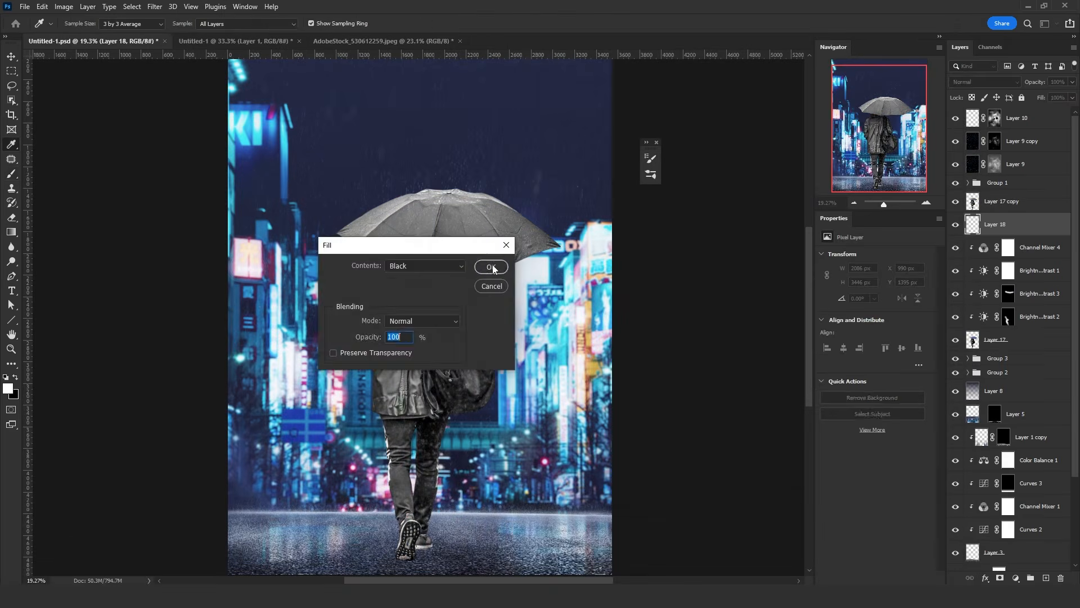
- Fill Layer 18 with black and merge it with Layer 17 copy, and darken the jacket and umbrella with Soft Light gradients
click(492, 267)
key(ctrl+e)
key(g)
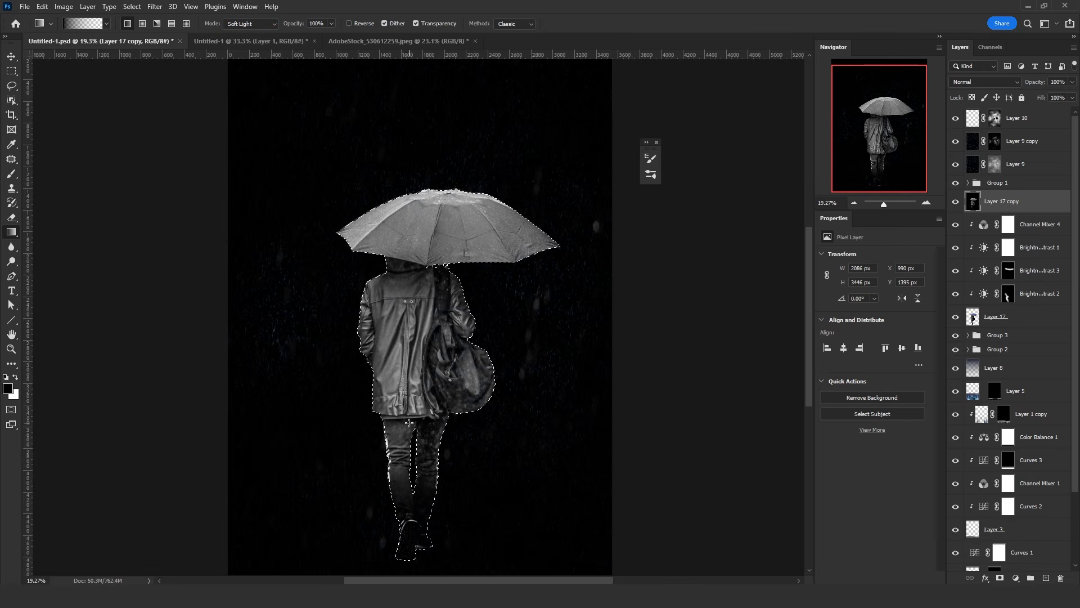
drag(413, 416, 413, 332)
mouse_move(416, 270)
mouse_down()
mouse_move(417, 327)
mouse_move(438, 194)
mouse_up()
- Darken the jacket, bag and umbrella on Layer 17 copy with a soft black brush, switching its mode to Soft Light
key(b)
drag(372, 356, 377, 304)
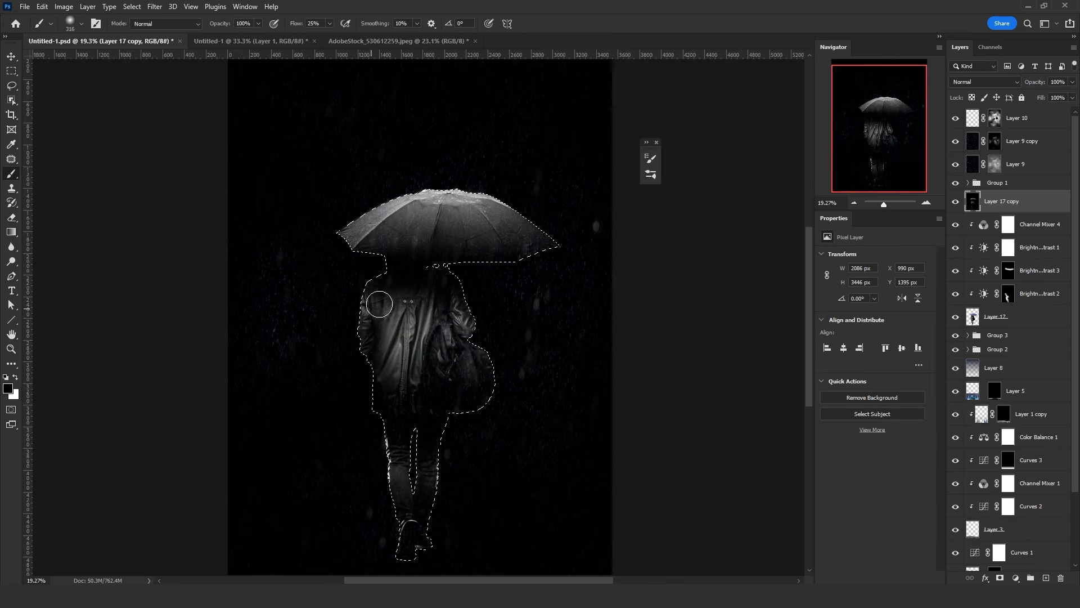
click(165, 24)
click(147, 186)
drag(373, 385, 374, 331)
drag(450, 315, 451, 342)
drag(414, 382, 410, 326)
drag(403, 220, 497, 204)
- Deselect the figure and return the brush's blending mode to Normal
click(11, 86)
key(ctrl+d)
click(11, 174)
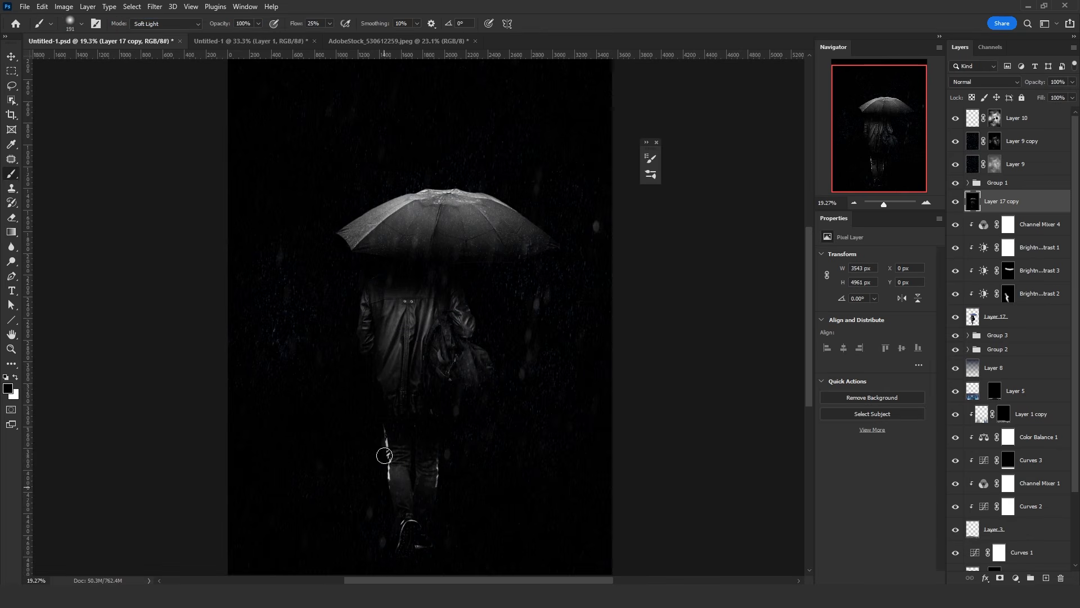
click(166, 24)
click(146, 34)
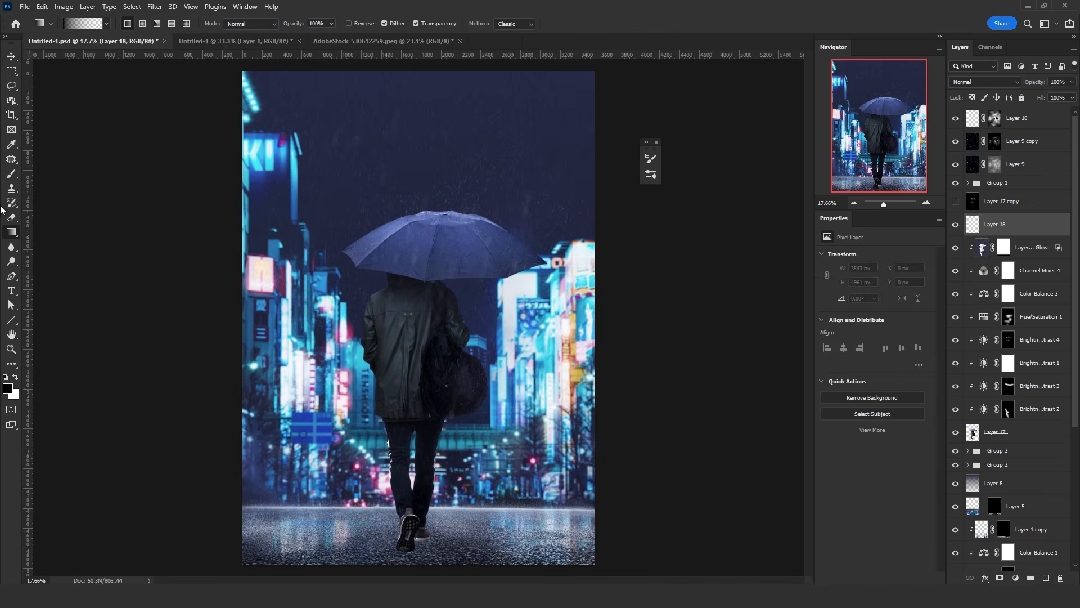
- Paint white rain spray along the umbrella's upper edge on Layer 18 with a splatter brush at 60% flow
key(b)
click(16, 376)
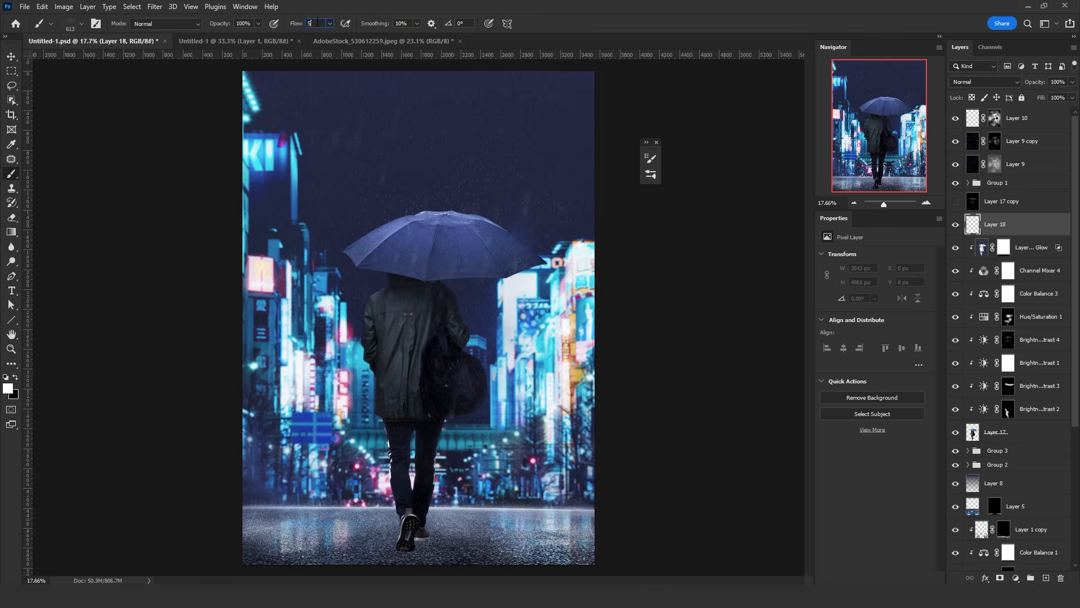
mouse_move(478, 217)
mouse_down()
mouse_move(526, 247)
mouse_move(351, 251)
mouse_up()
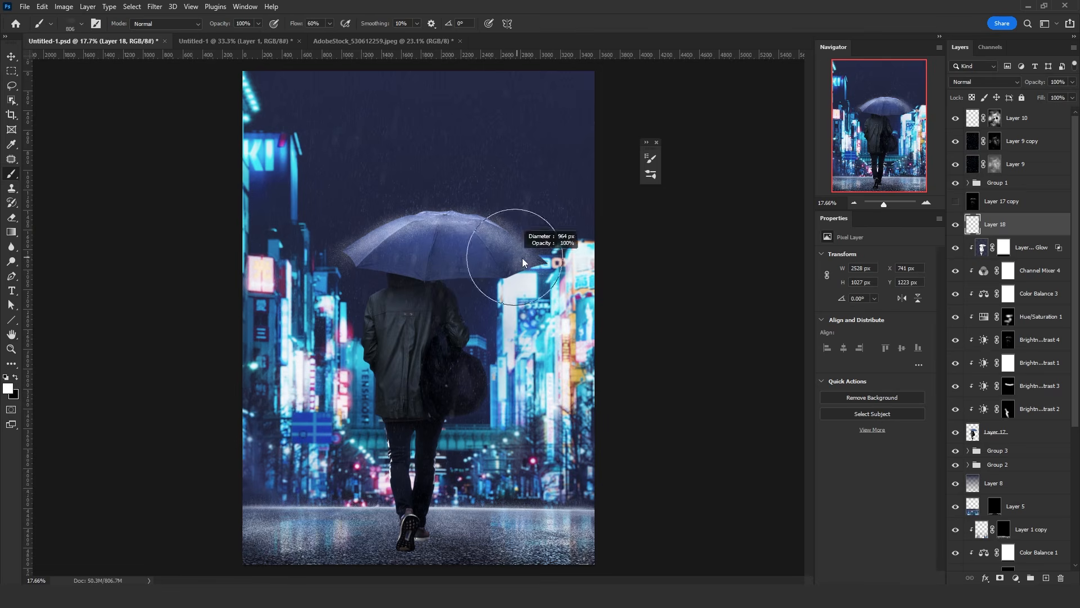
mouse_move(518, 248)
mouse_down()
mouse_move(391, 253)
mouse_move(448, 267)
mouse_move(414, 214)
mouse_move(488, 216)
mouse_move(442, 216)
mouse_move(486, 253)
mouse_up()
key(ctrl+z)
mouse_move(419, 245)
mouse_down()
mouse_move(484, 259)
mouse_move(394, 252)
mouse_up()
- Brighten Layer 18's mask with Levels by lowering the white input level
click(171, 8)
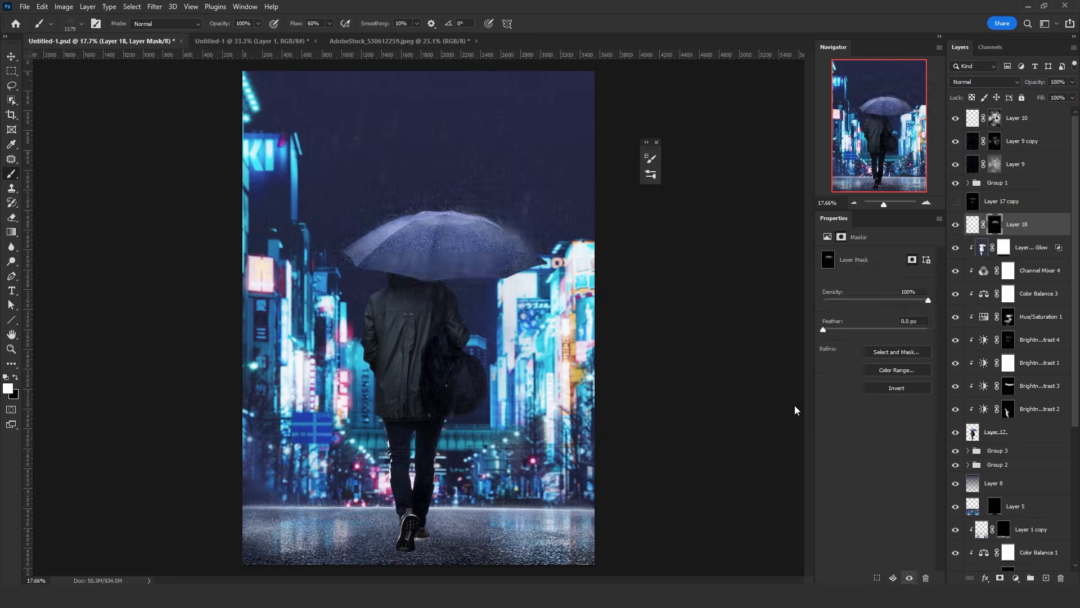
key(ctrl+l)
drag(803, 325, 736, 324)
click(848, 220)
- Adjust the lightness of Layer 18's spray with Hue/Saturation
click(972, 225)
key(ctrl+u)
drag(839, 336, 833, 333)
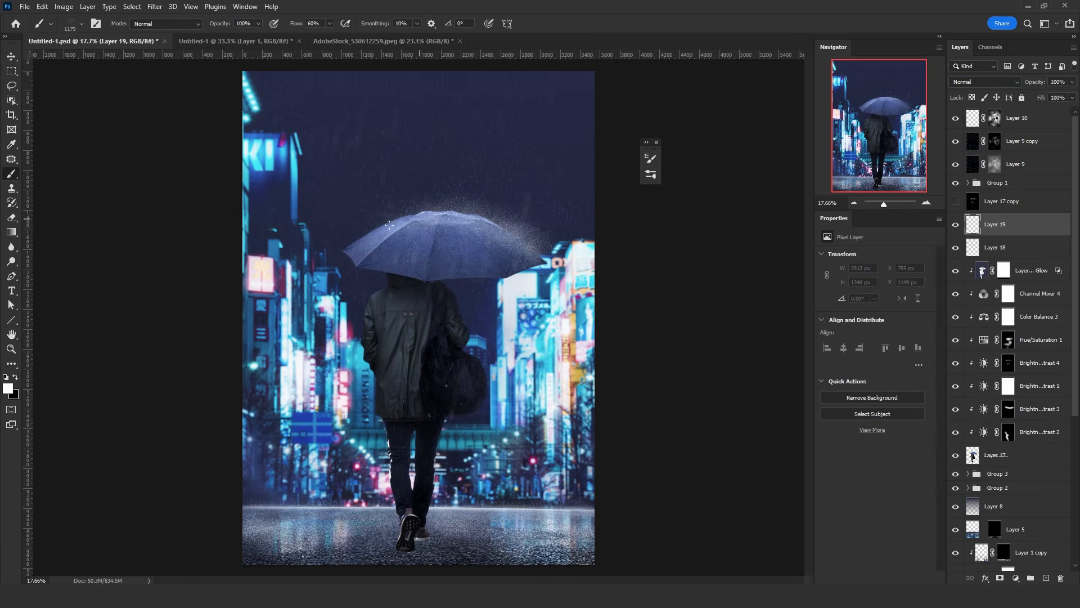
- Paint finer white spray along the umbrella's upper edge on Layer 19 with the splatter brush reduced to 500 px
key(bracketleft)
key(bracketleft)
key(bracketleft)
key(bracketleft)
key(bracketleft)
key(bracketleft)
key(bracketleft)
drag(390, 225, 346, 247)
mouse_move(394, 222)
mouse_down()
mouse_move(505, 227)
mouse_move(506, 247)
mouse_move(545, 260)
mouse_up()
drag(467, 214, 343, 249)
- Mask Layer 19 with its own spray and refine the mask around the umbrella with a soft brush in Hard Mix mode
ctrl+click(972, 224)
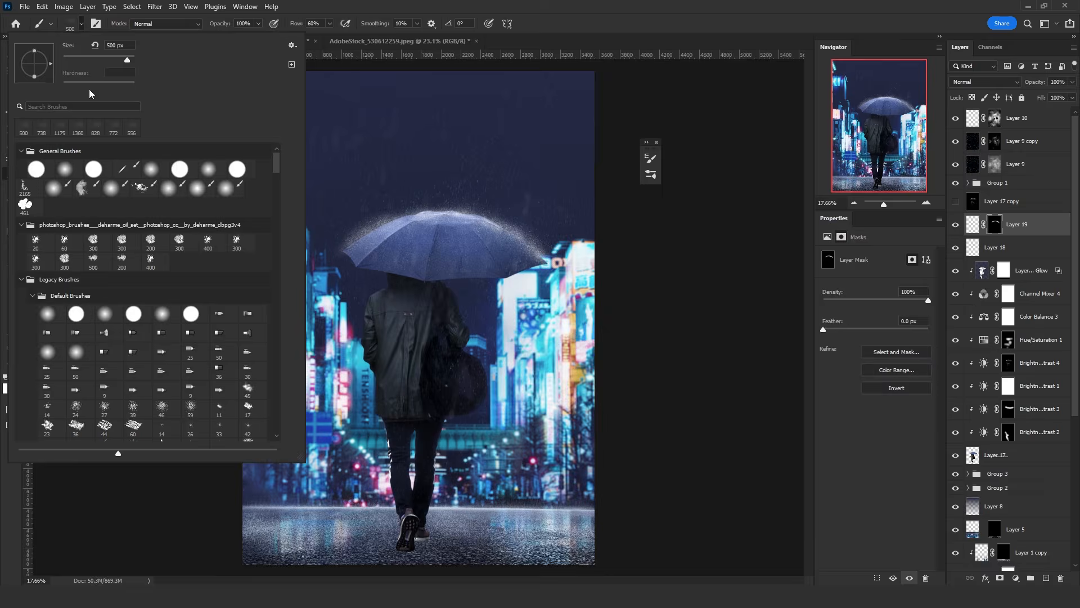
click(452, 277)
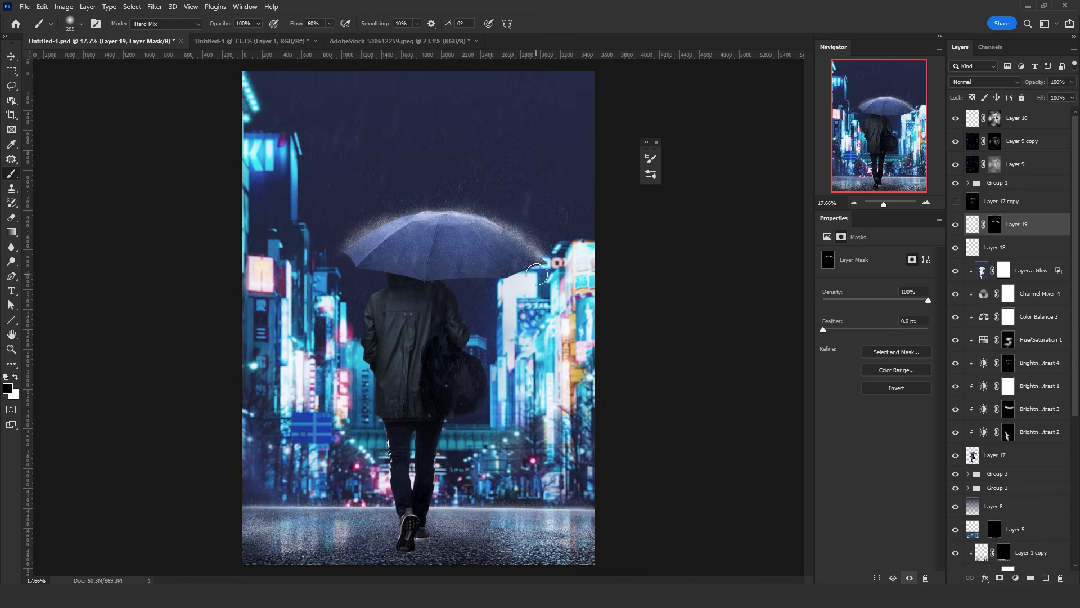
drag(501, 235, 475, 225)
drag(403, 234, 349, 236)
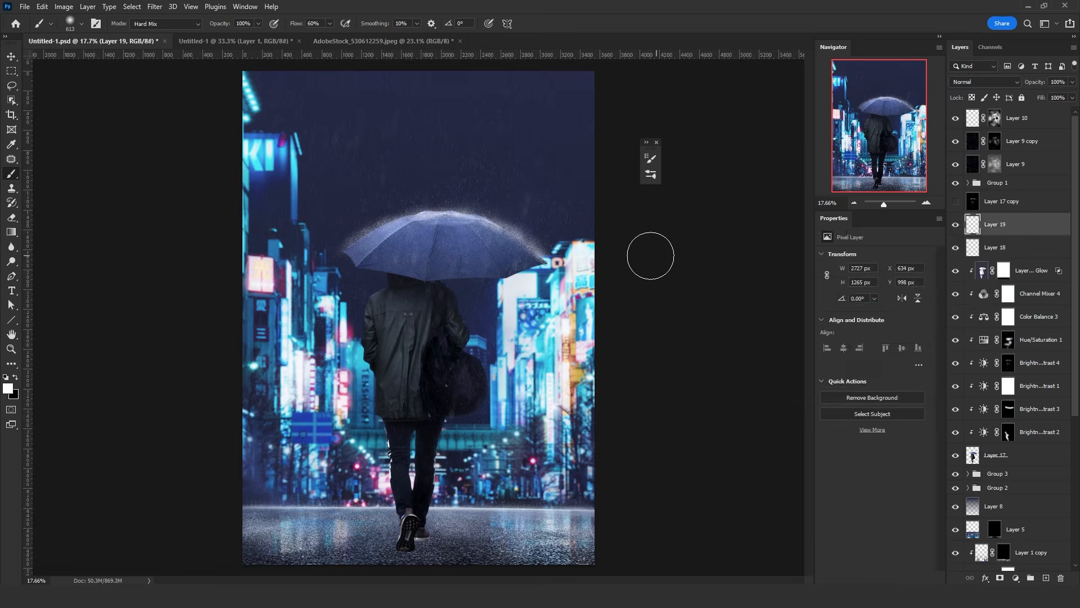
- Adjust Layer 19's spray with Hue/Saturation and brighten its midtones with Levels
key(ctrl+u)
key(Return)
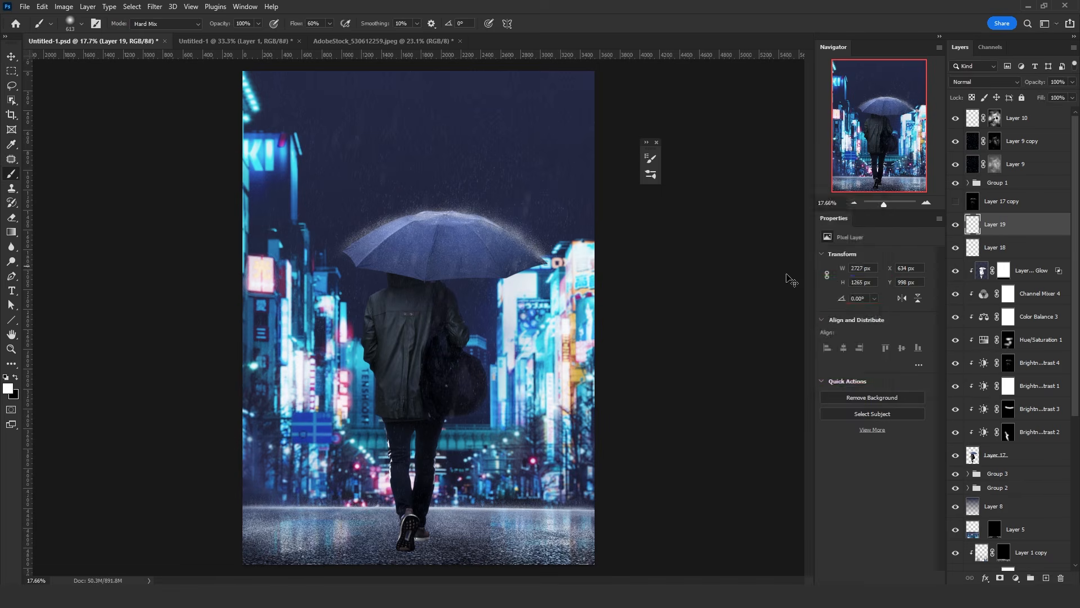
key(ctrl+l)
click(734, 241)
click(734, 274)
drag(732, 324, 692, 324)
click(848, 219)
- Set Layer 19's blend mode to Screen and apply another Levels adjustment to its spray
click(974, 66)
click(985, 82)
click(968, 176)
key(ctrl+l)
key(Return)
scroll(424, 273, up, 3)
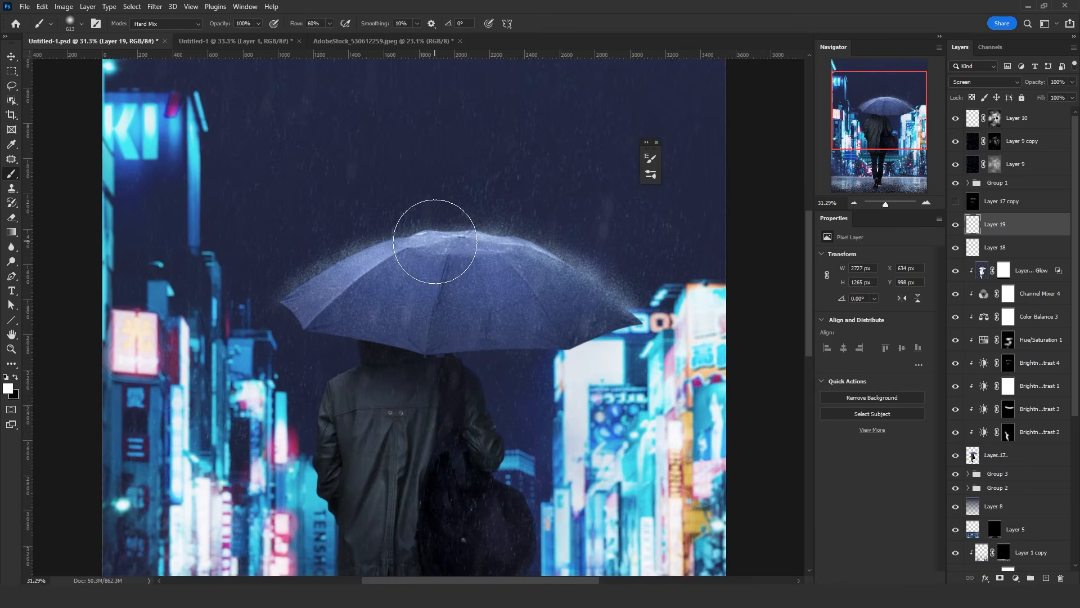
- Create a new layer above Layer 19 and fill it with black
scroll(435, 241, up, 1)
click(1044, 577)
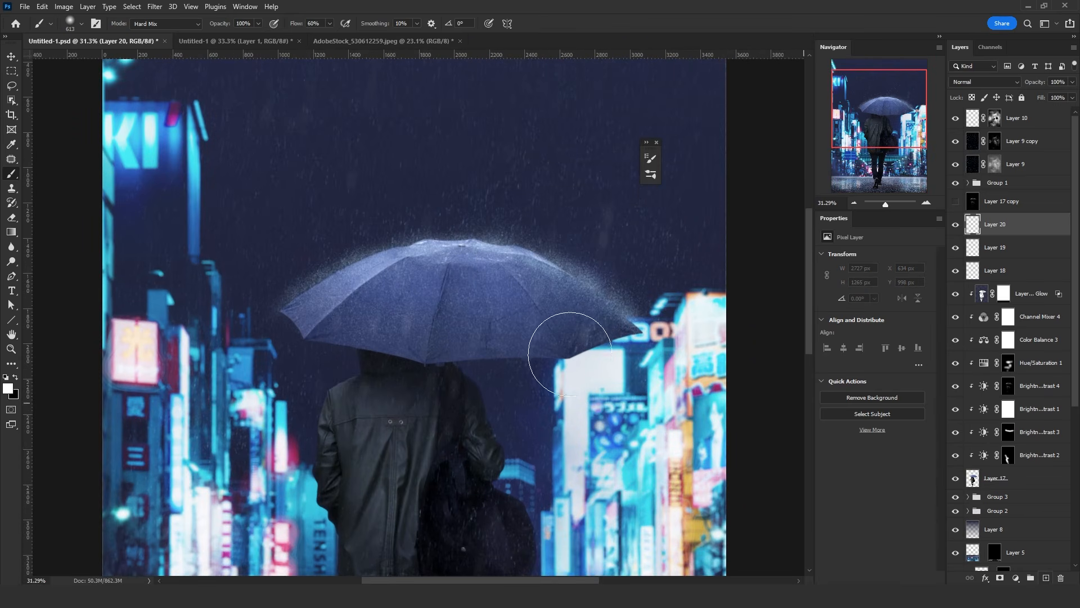
key(shift+F5)
click(486, 265)
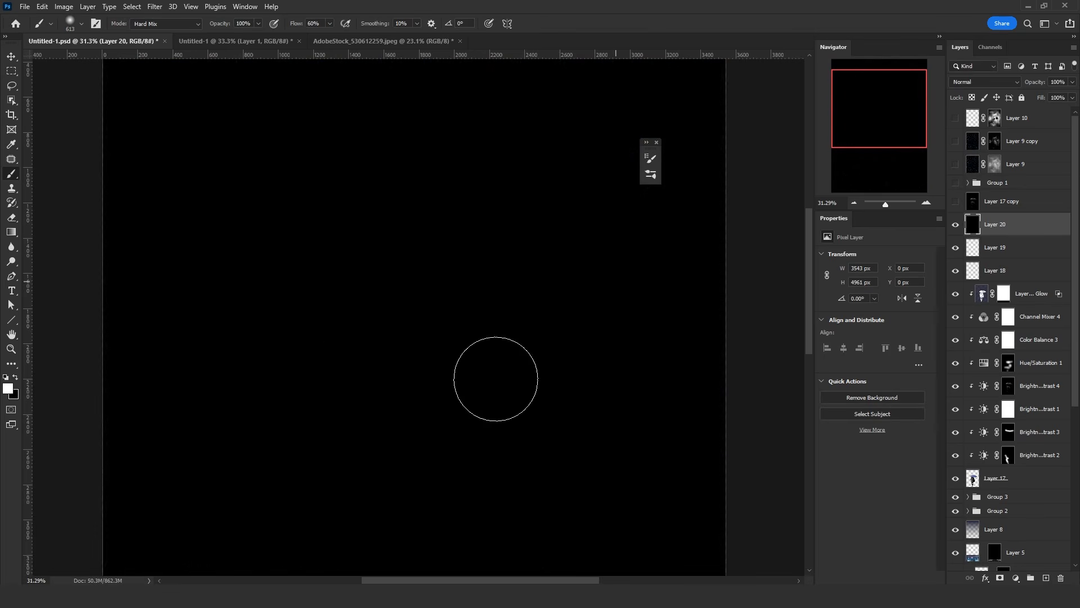
- Apply a Mezzotint filter of type Medium Lines to the black Layer 20
click(155, 6)
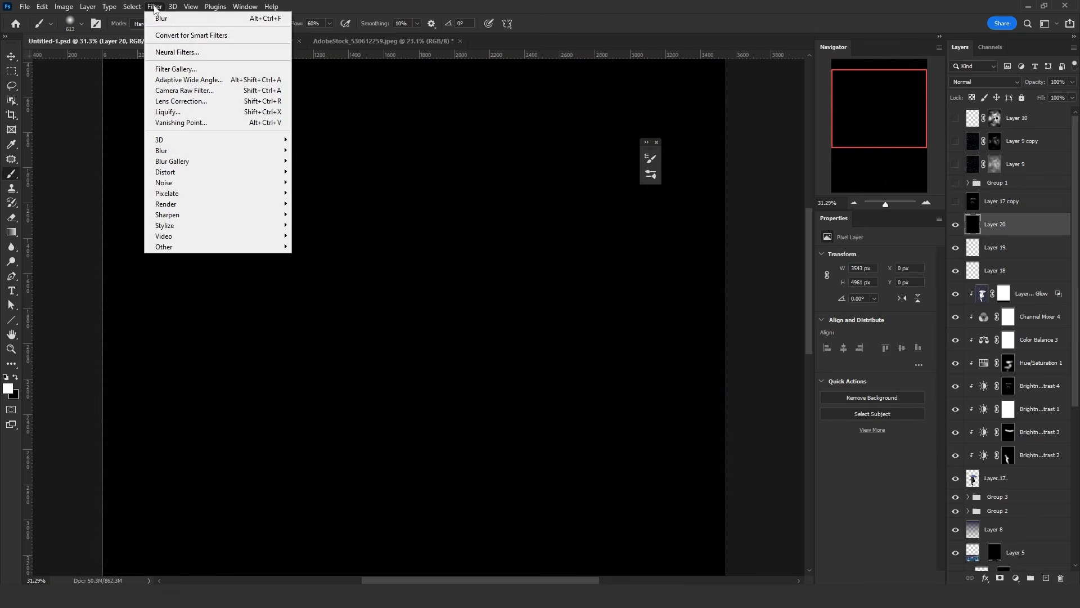
mouse_move(228, 202)
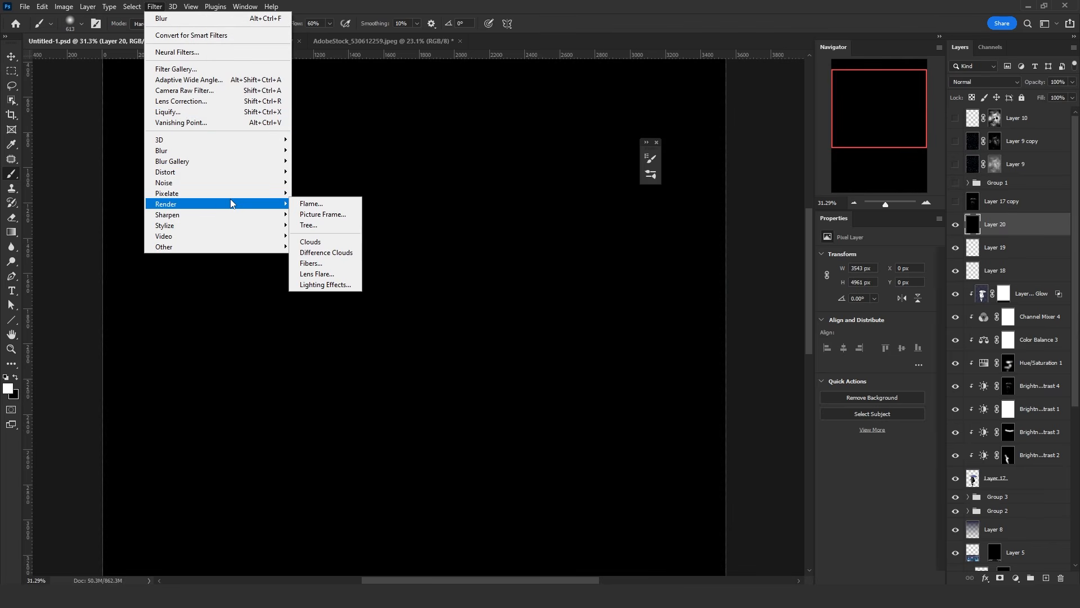
click(318, 235)
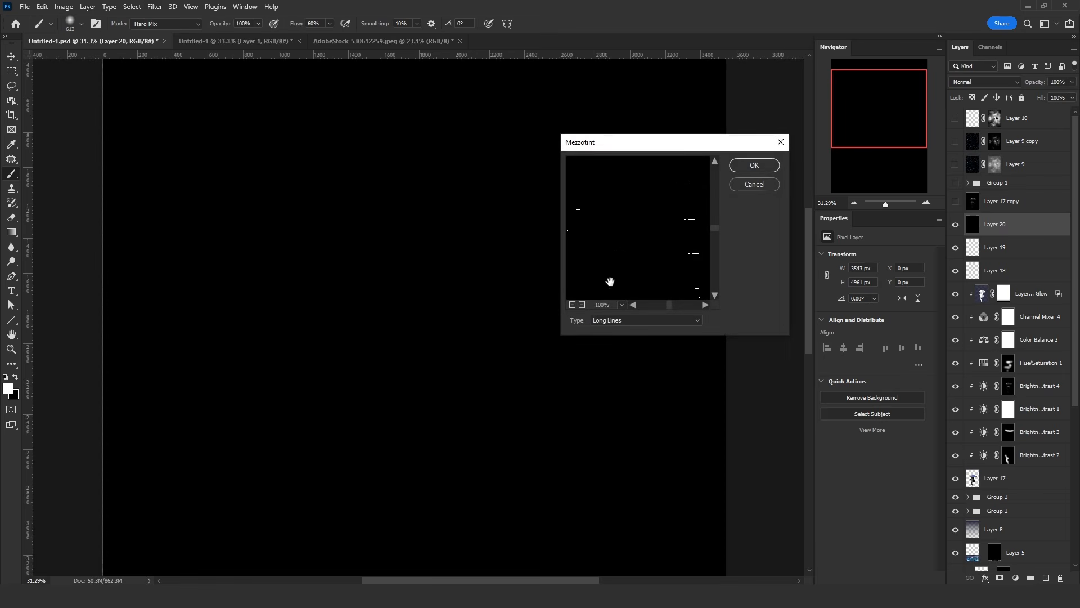
click(595, 320)
click(619, 380)
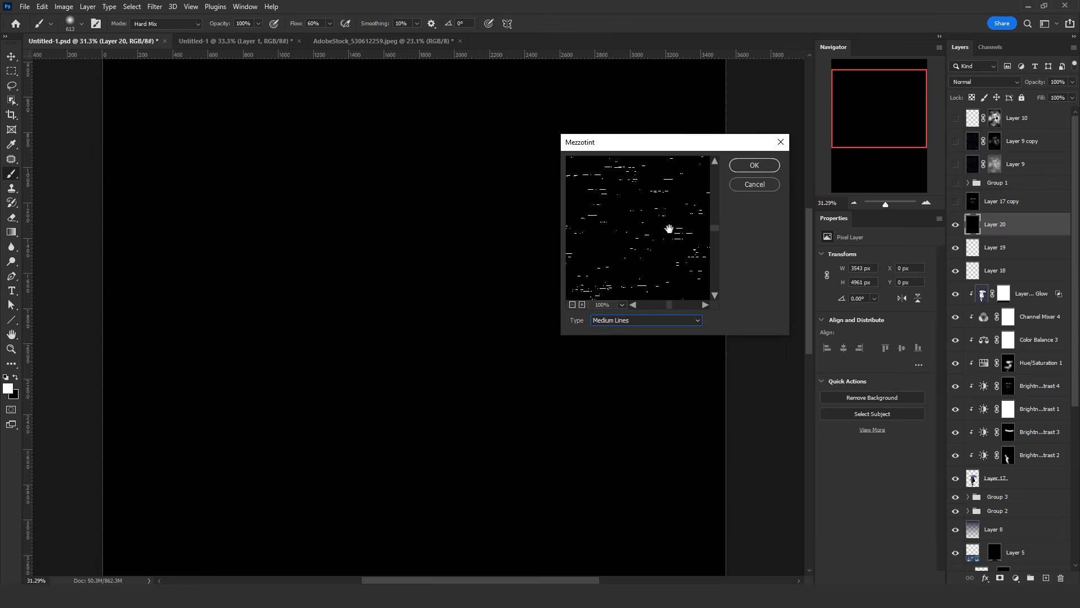
click(740, 169)
- Rotate Layer 20's line texture 90° counterclockwise and enlarge it far beyond the canvas, to about 13349 by 15440 px
key(ctrl+0)
key(ctrl+t)
right_click(512, 308)
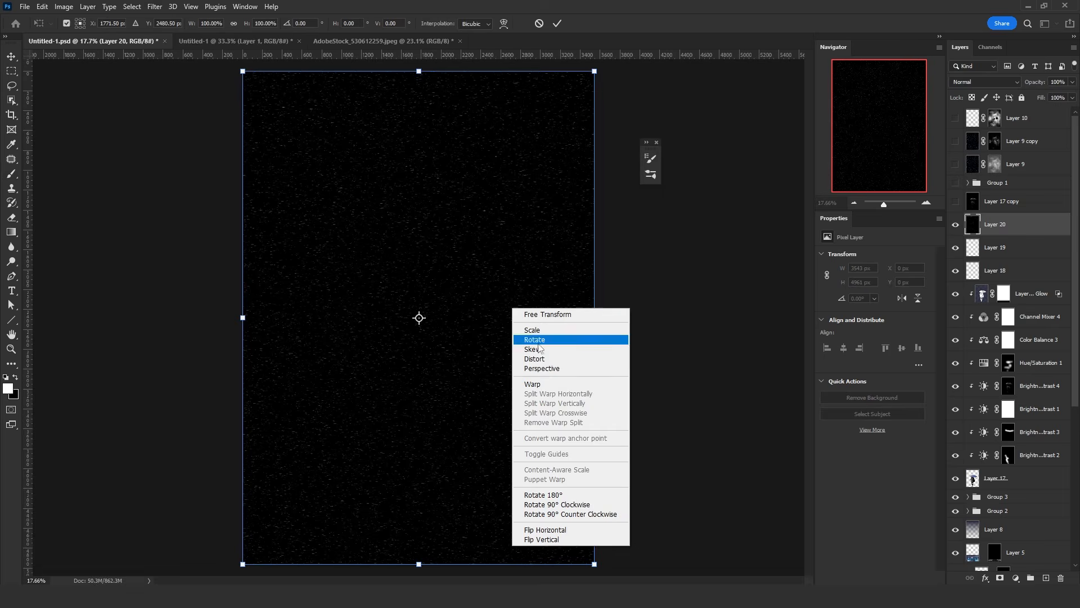
click(570, 514)
drag(419, 494, 419, 582)
drag(664, 317, 1074, 316)
key(Return)
key(b)
- Crop the oversized Layer 20 to the canvas bounds and clear the selection
key(ctrl+a)
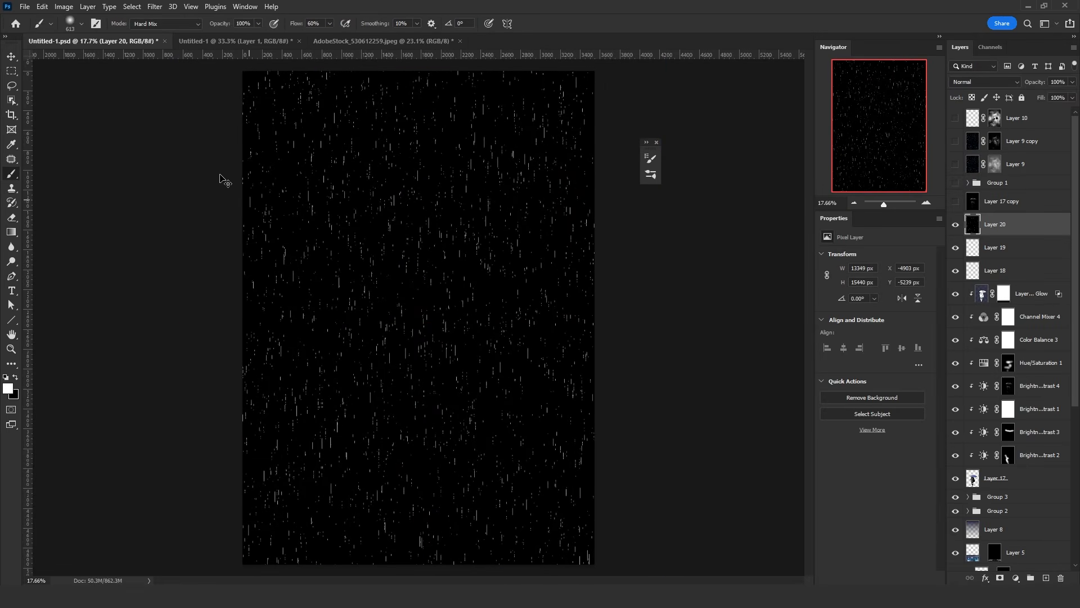
click(64, 6)
click(93, 123)
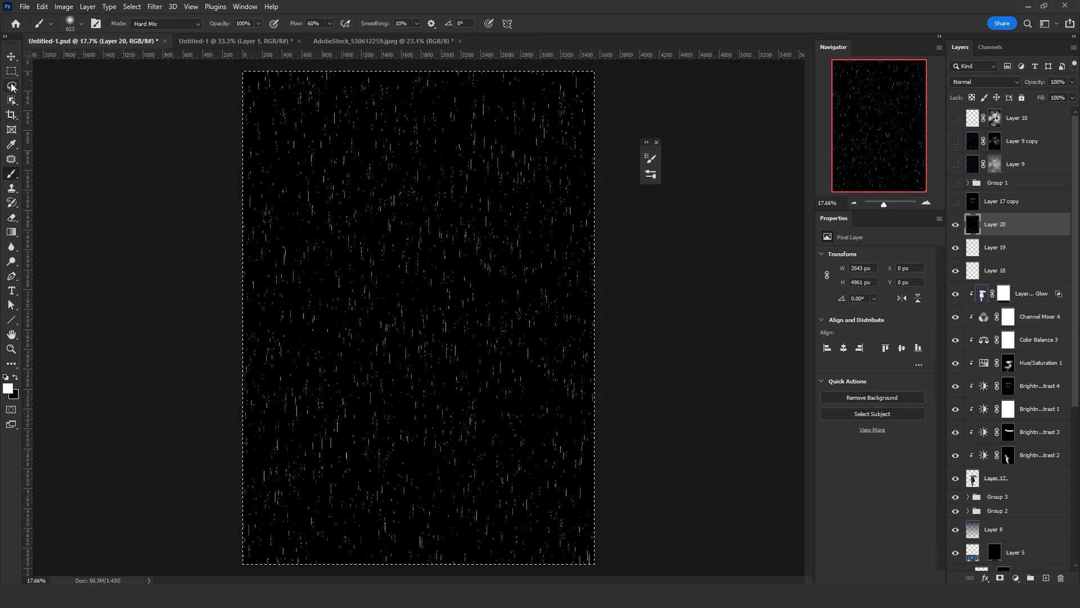
key(ctrl+d)
key(l)
- Soften Layer 20's rain streaks with the Blur and Blur More filters
scroll(195, 177, up, 1)
click(148, 8)
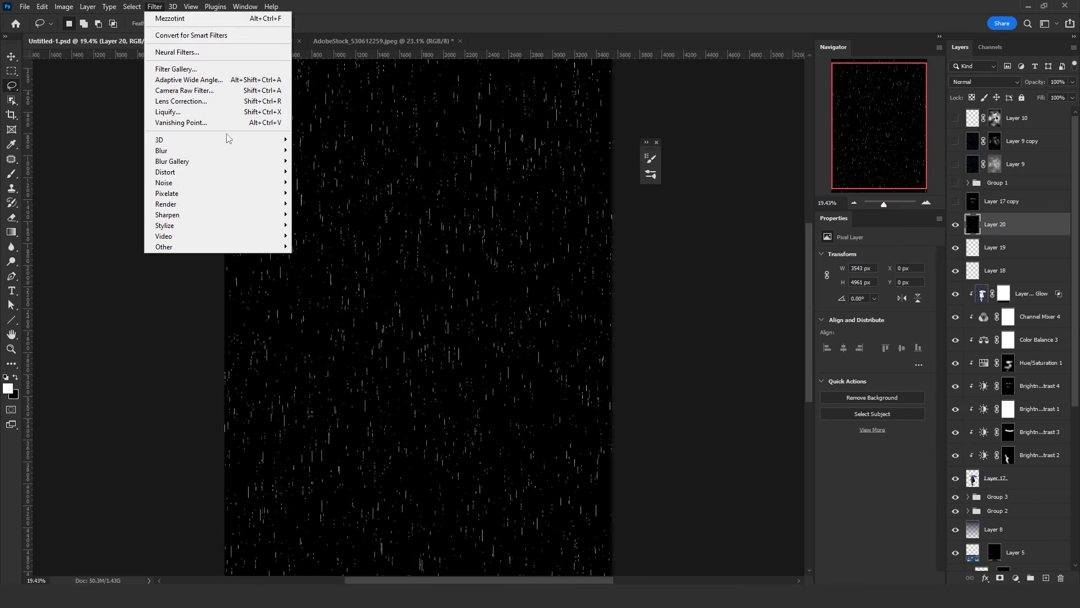
mouse_move(253, 150)
click(305, 163)
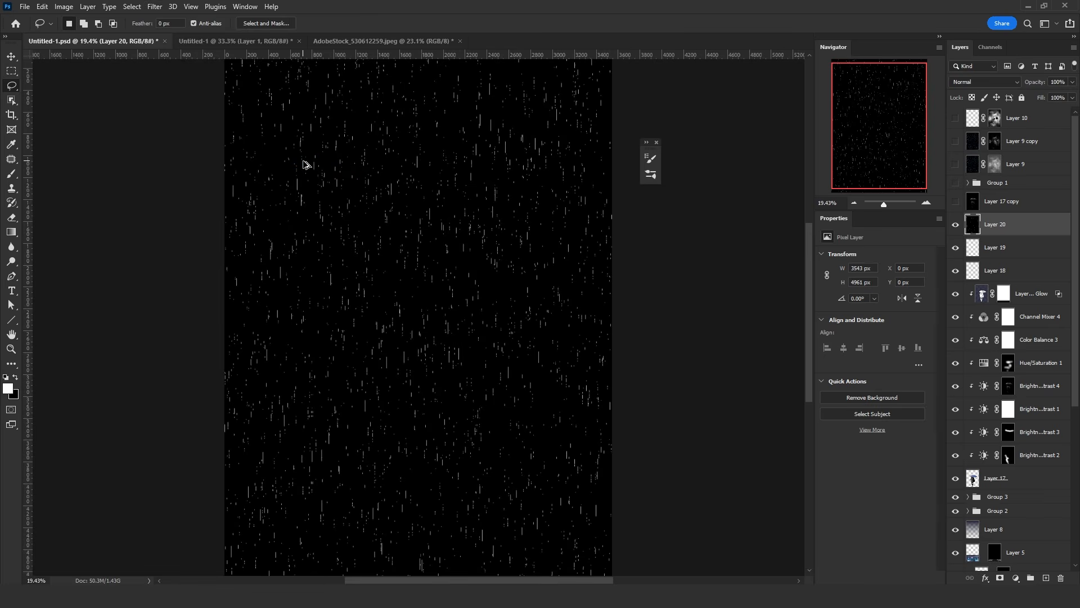
click(154, 7)
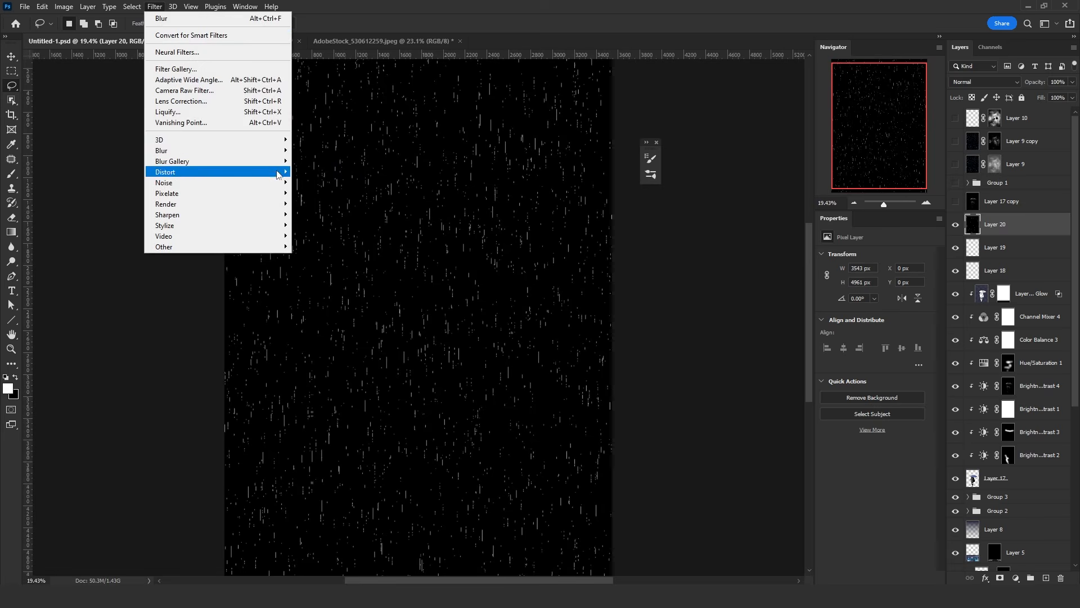
mouse_move(254, 150)
click(332, 172)
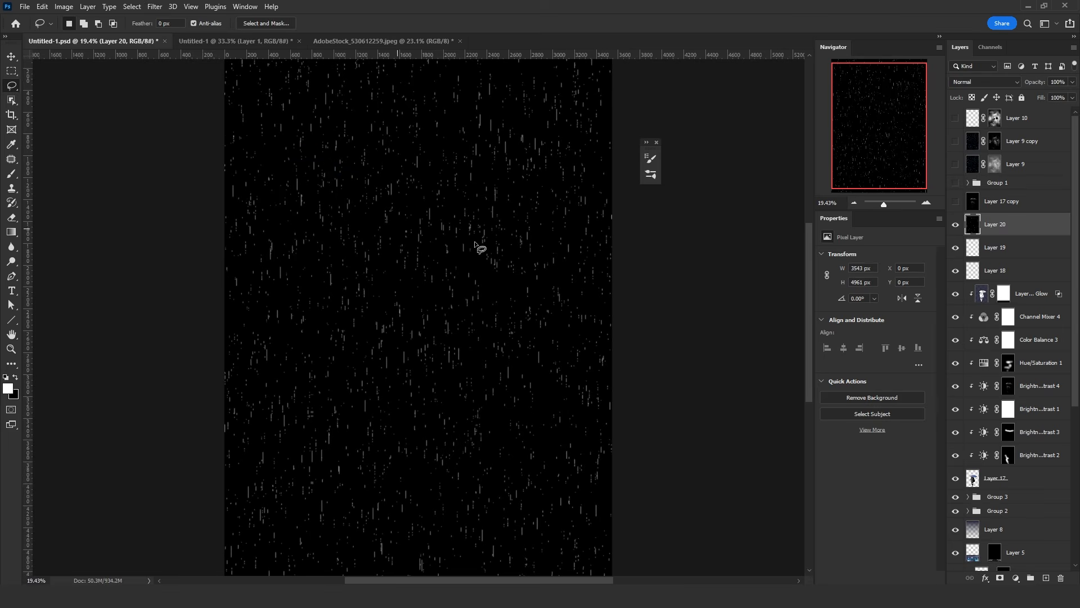
- Hide Layer 20 and duplicate the umbrella figure's base layer to the top of the layer stack
click(953, 225)
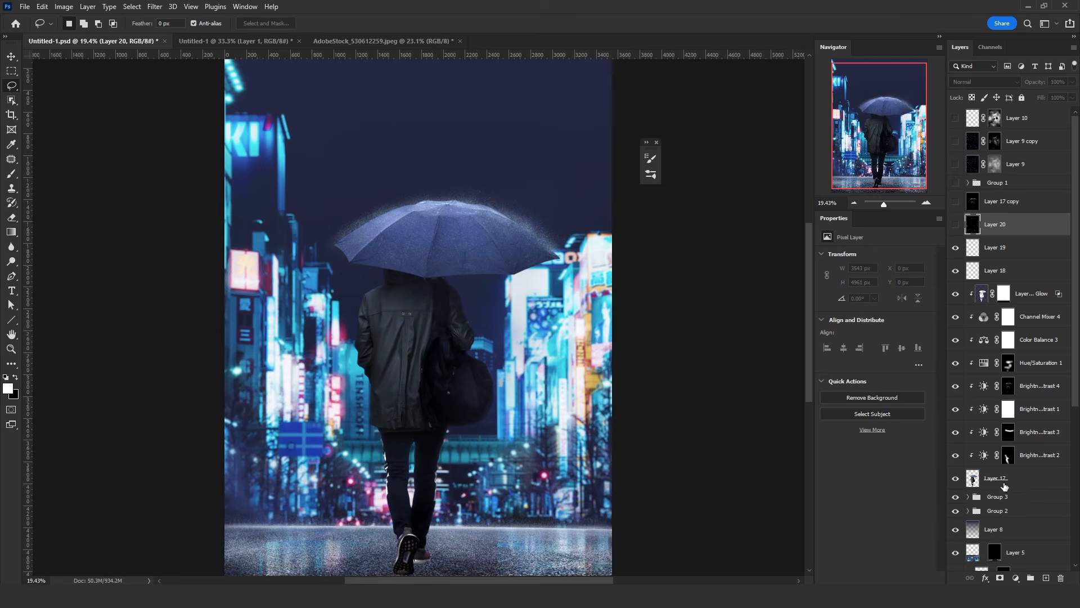
drag(1032, 483, 1044, 113)
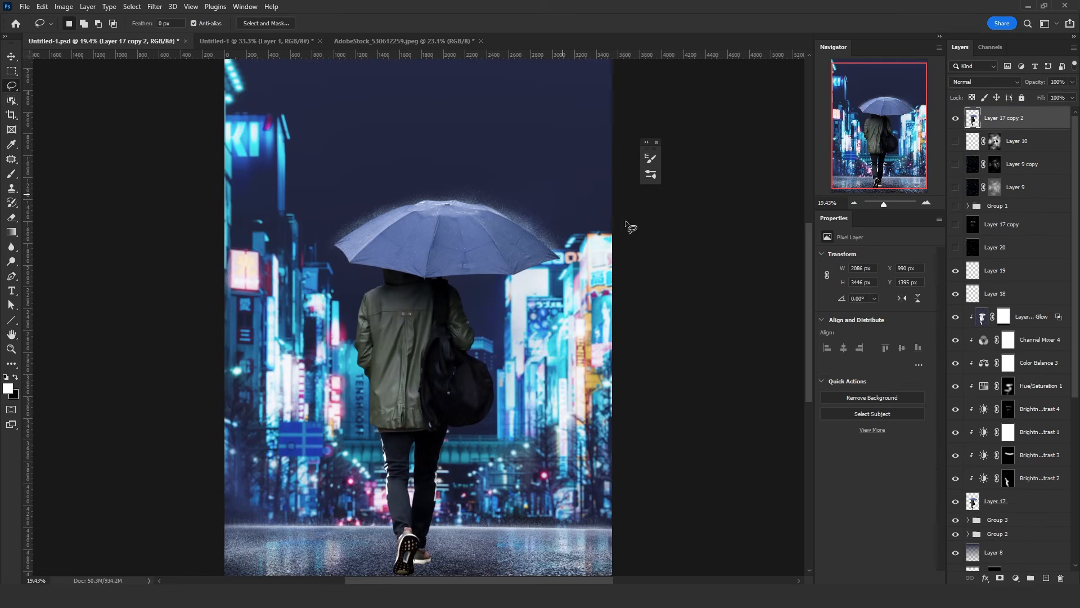
- Add a new layer directly beneath the duplicated figure and fill it with black
click(1031, 147)
click(1046, 577)
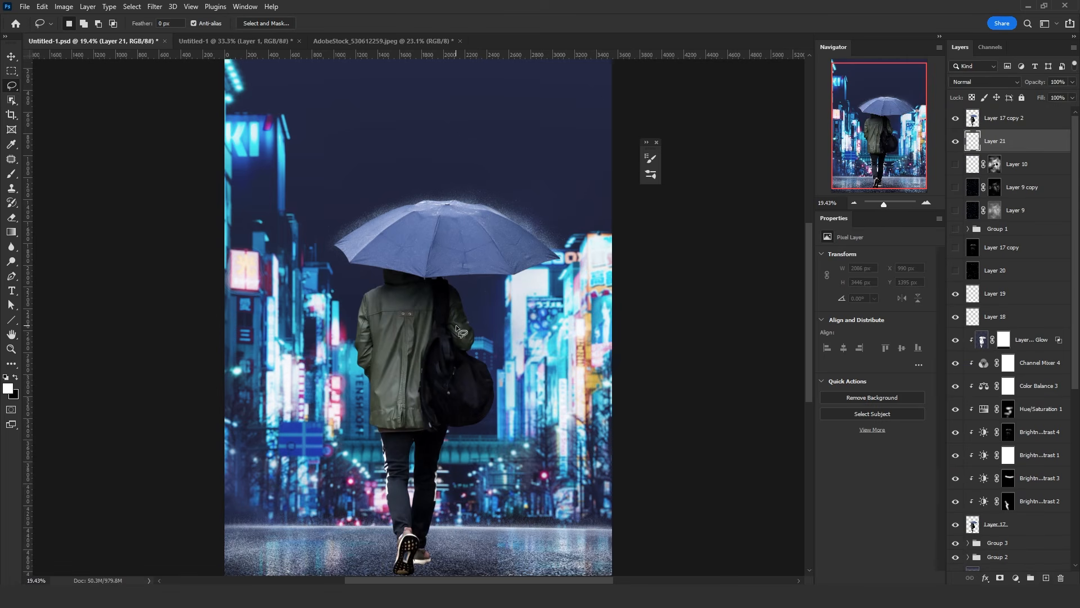
key(shift+F5)
key(Return)
key(l)
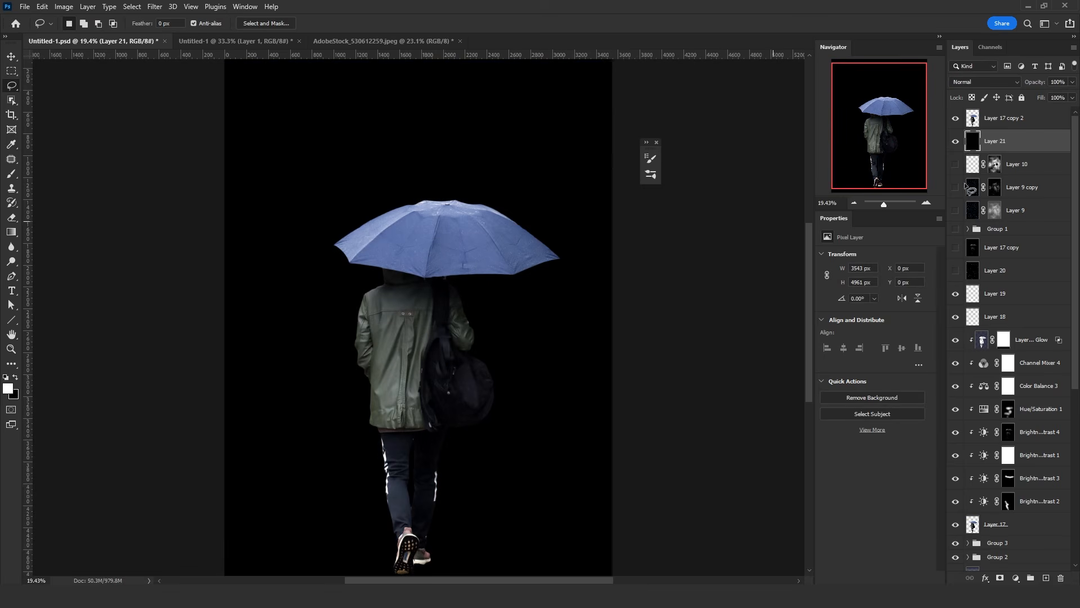
shift+click(1011, 124)
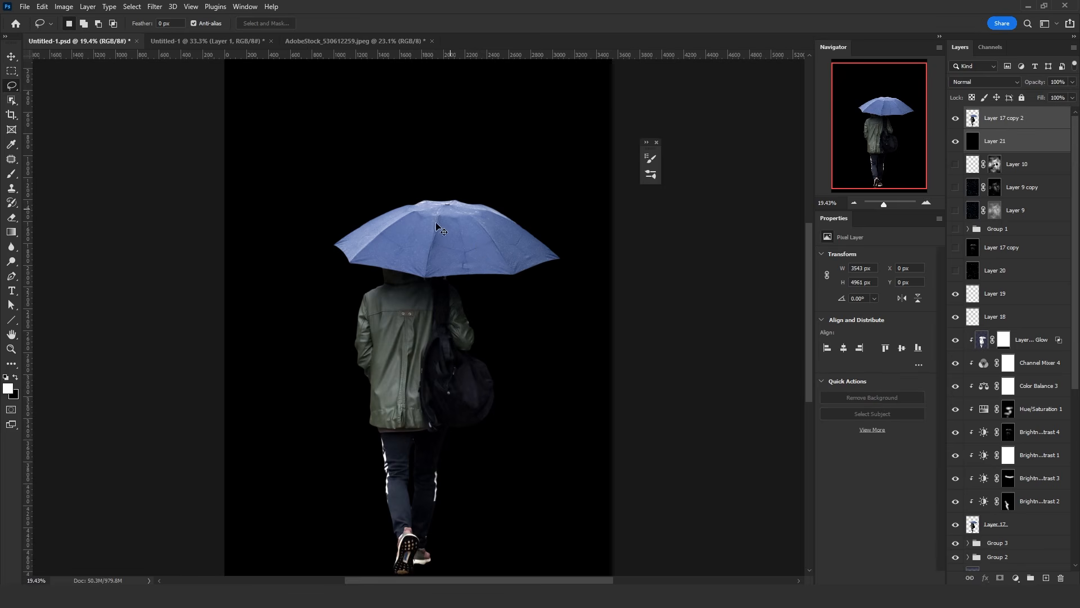
key(ctrl+e)
key(ctrl+z)
- Lighten the black backdrop on Layer 21 to mid-grey with a Hue/Saturation Lightness of +51
click(1033, 141)
key(ctrl+u)
drag(839, 333, 848, 338)
click(854, 336)
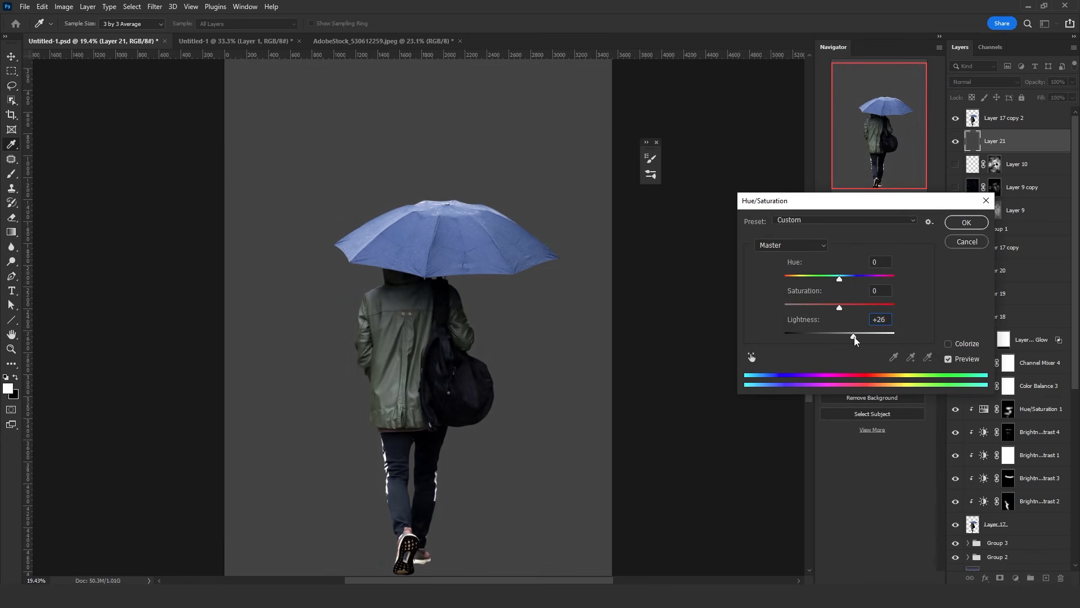
drag(853, 336, 869, 338)
click(967, 223)
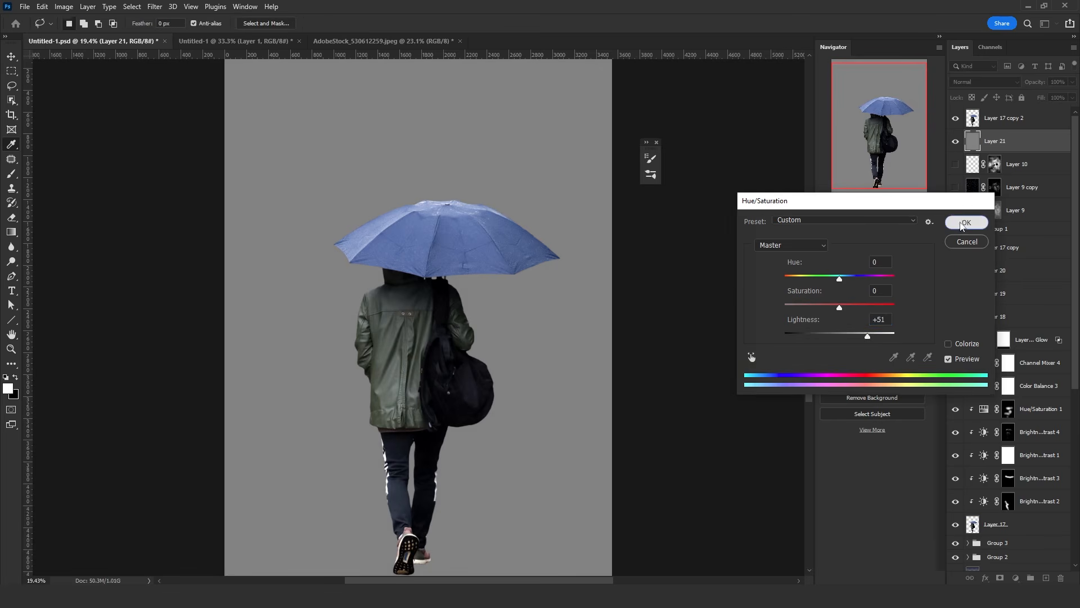
- Merge the duplicated figure with its grey backdrop and desaturate the merged layer
ctrl+click(1001, 119)
key(ctrl+e)
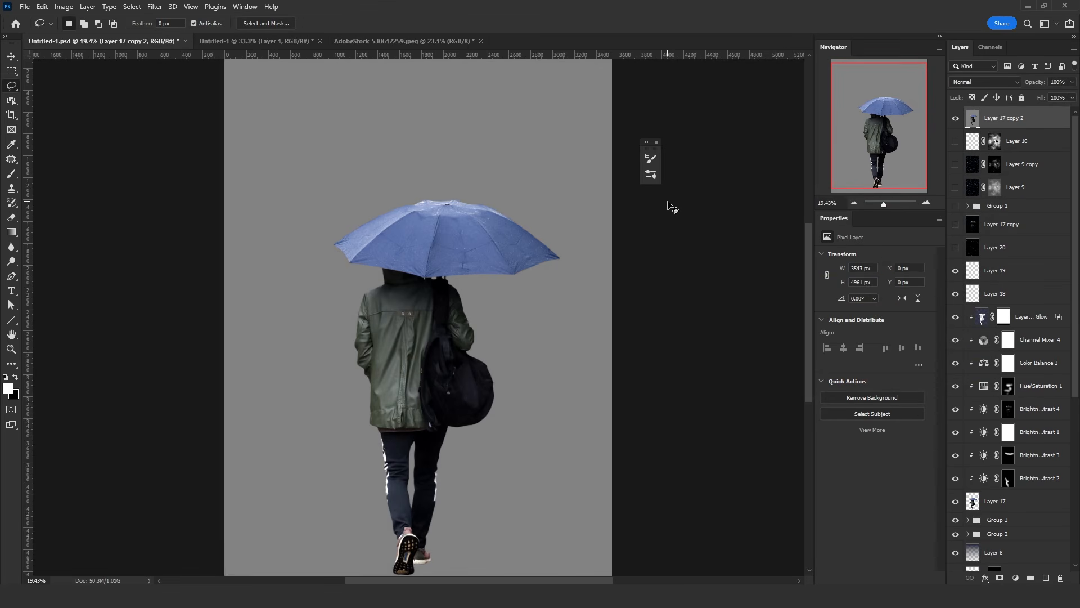
key(ctrl+shift+u)
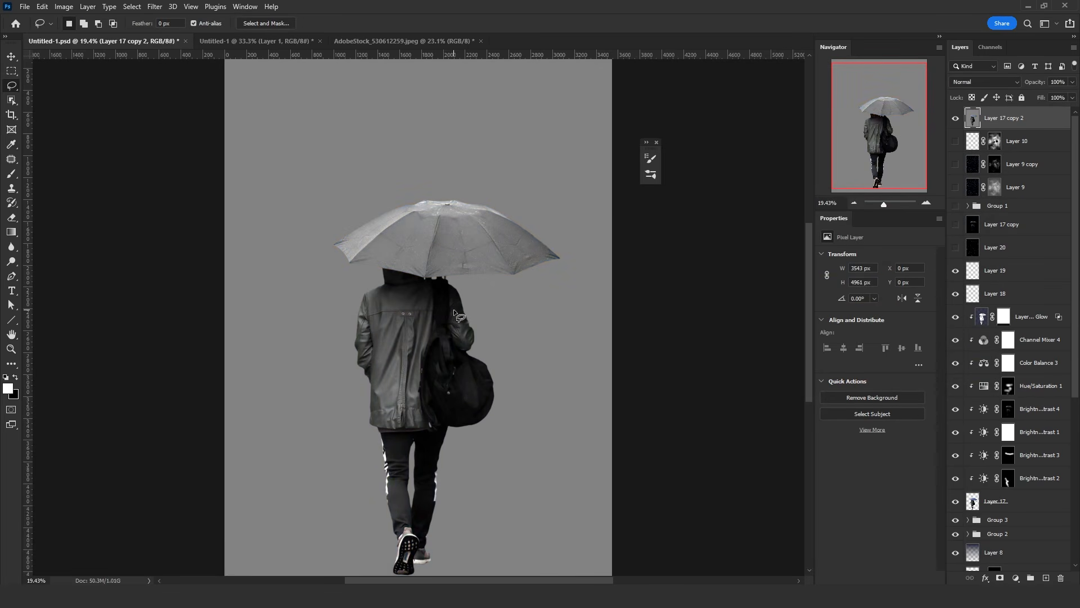
- Duplicate the black-and-white figure layer into a new document named Umbrella Dis
click(87, 7)
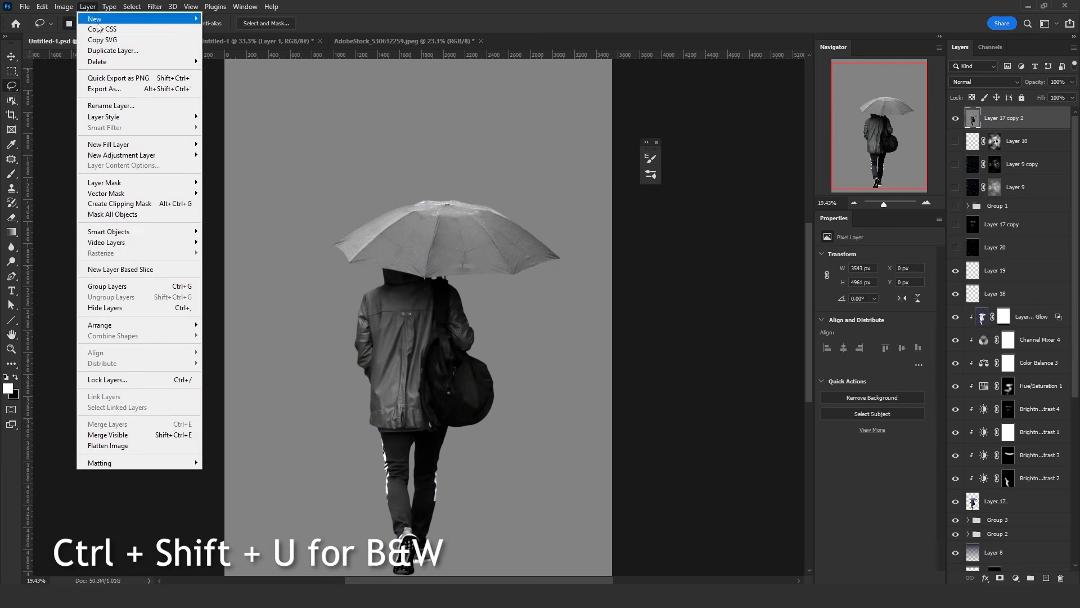
click(112, 51)
click(518, 208)
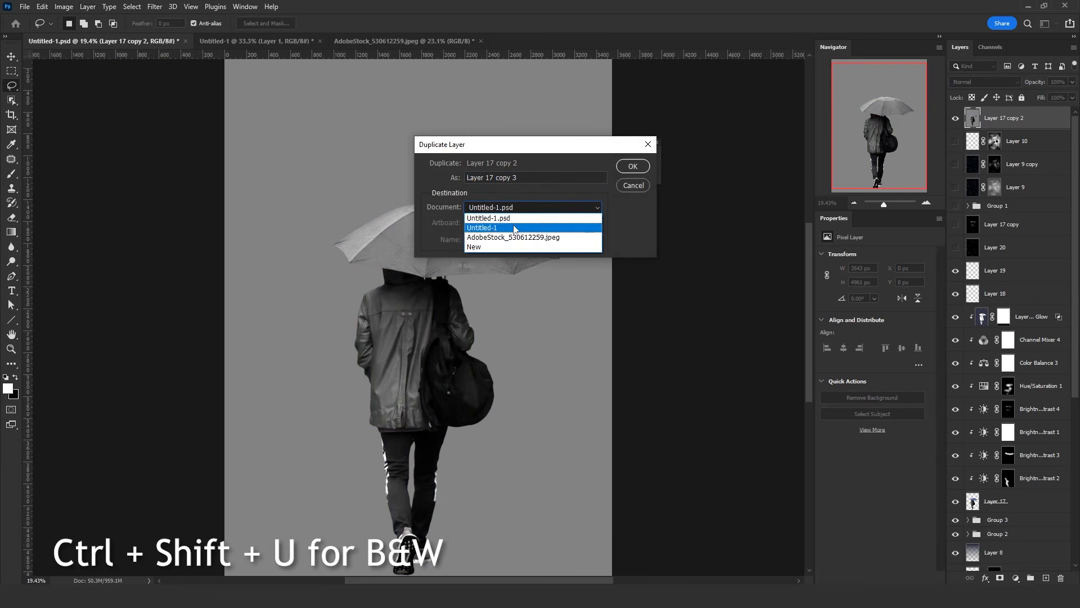
click(494, 246)
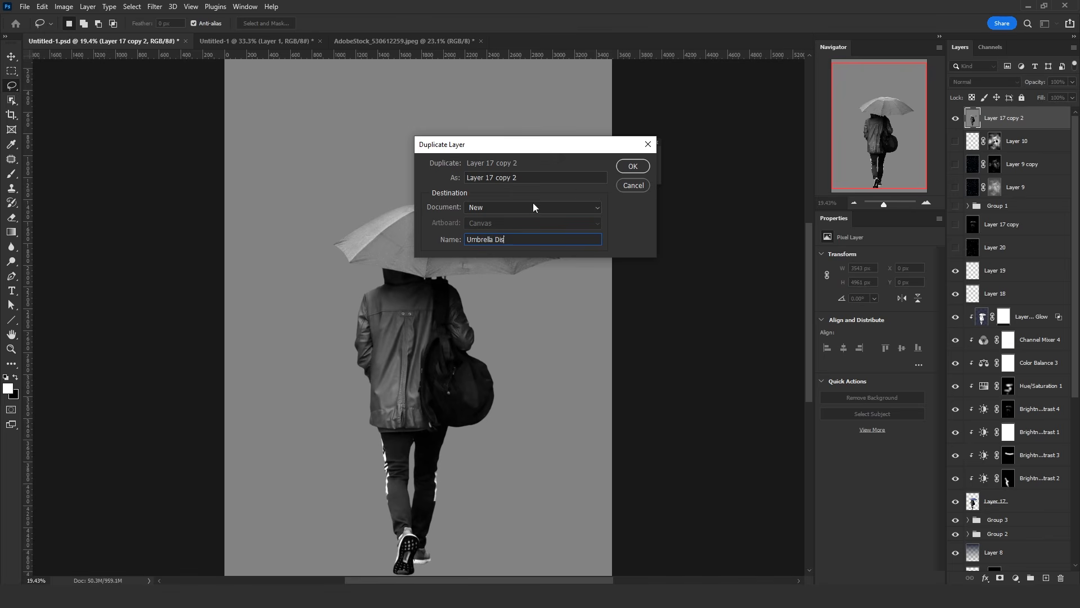
click(636, 167)
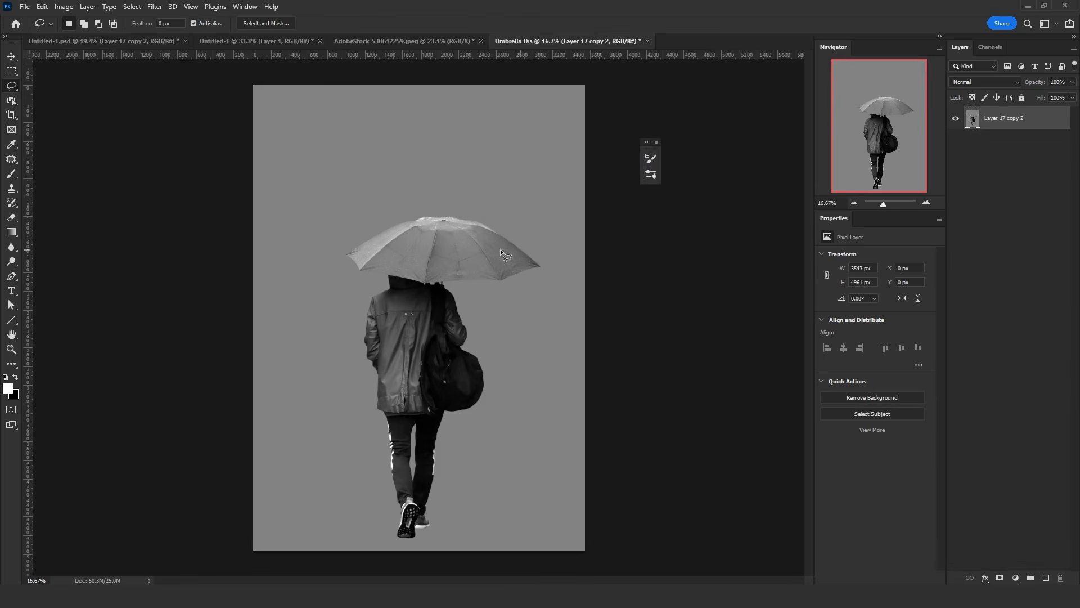
- Increase the figure's contrast with Levels, raising the black input to about 59 and lowering the white input
key(ctrl+l)
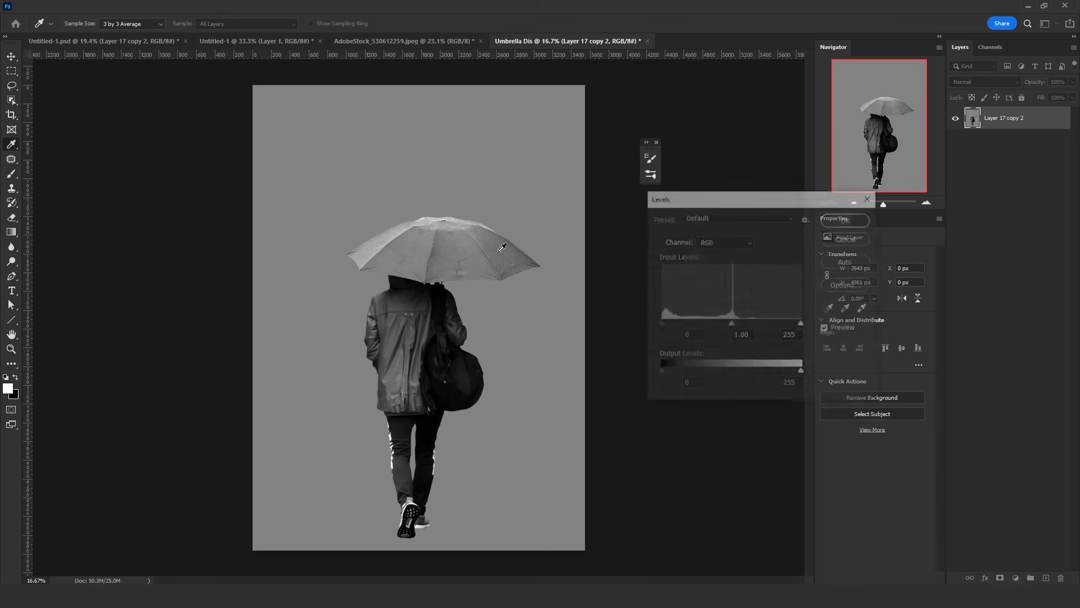
drag(661, 324, 693, 325)
drag(803, 324, 768, 324)
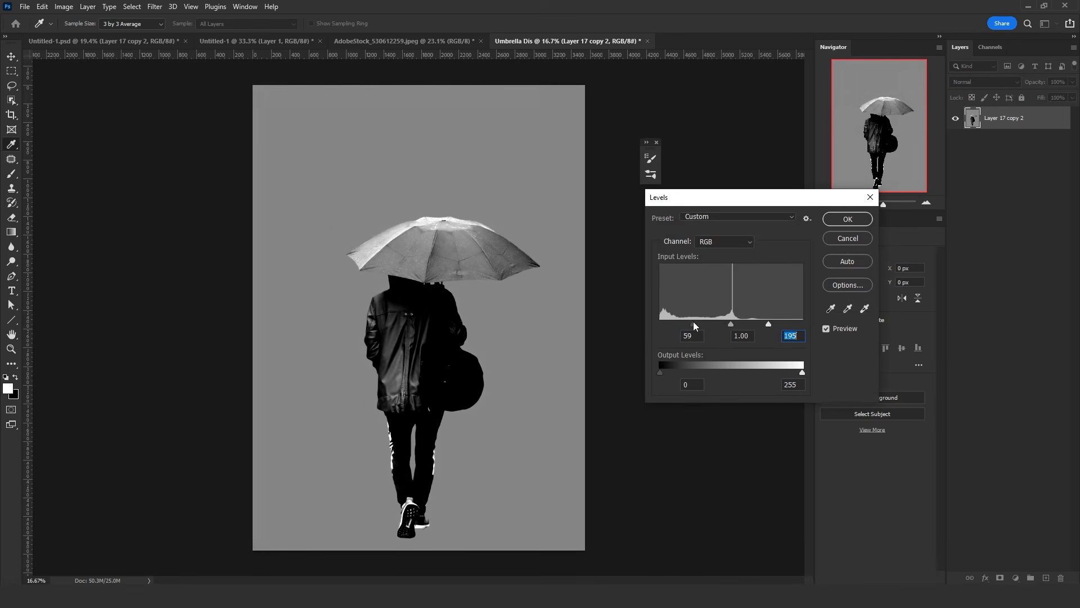
click(693, 324)
drag(769, 325, 761, 324)
click(843, 219)
key(l)
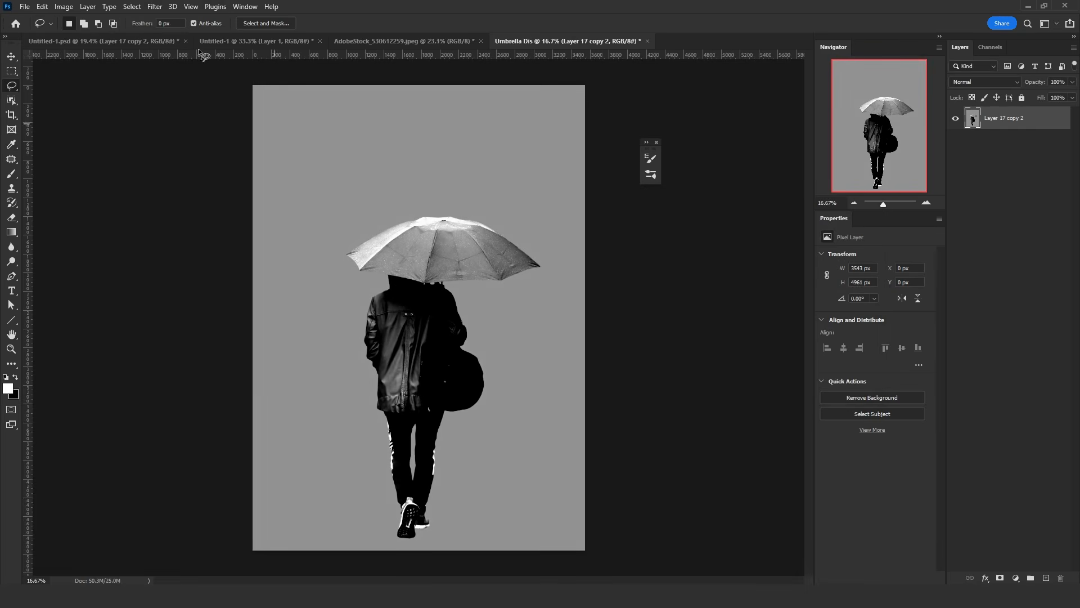
- Soften the high-contrast umbrella figure with the Blur filter followed by Blur More
click(162, 8)
mouse_move(242, 150)
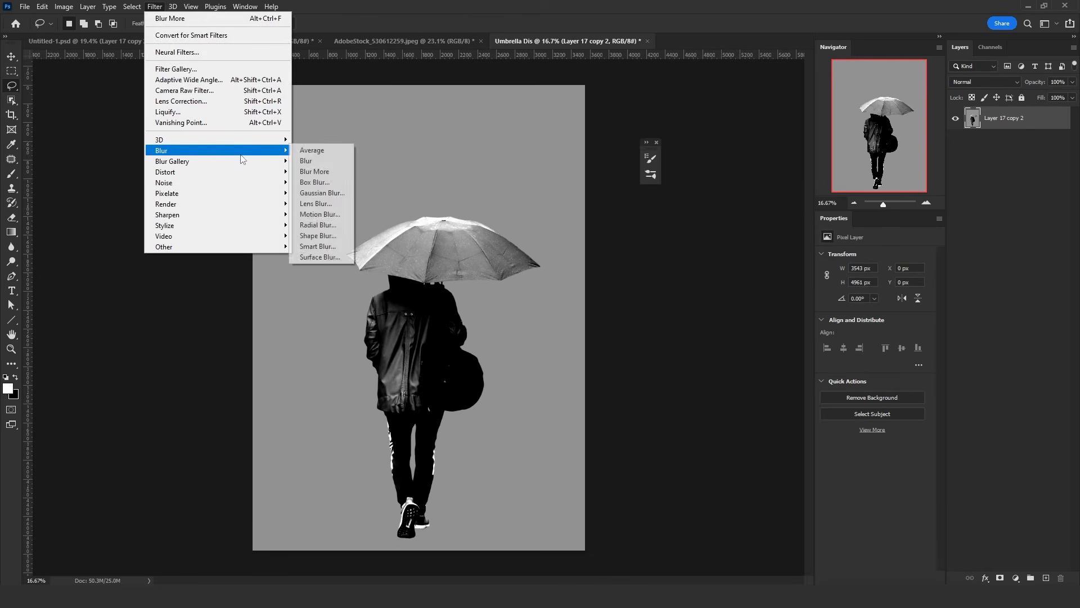
click(323, 162)
click(155, 6)
mouse_move(248, 150)
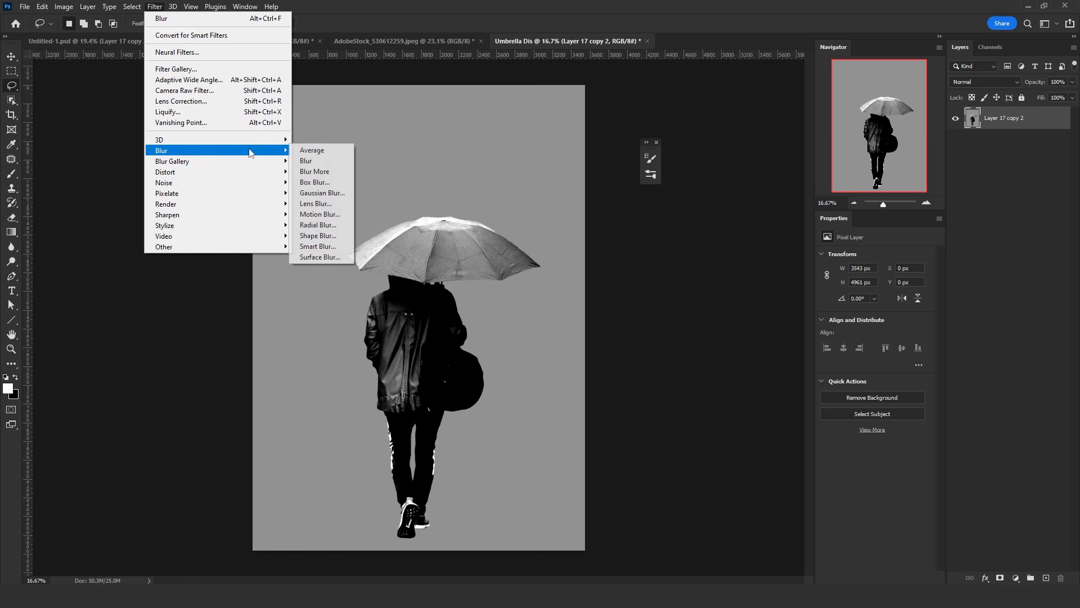
click(338, 177)
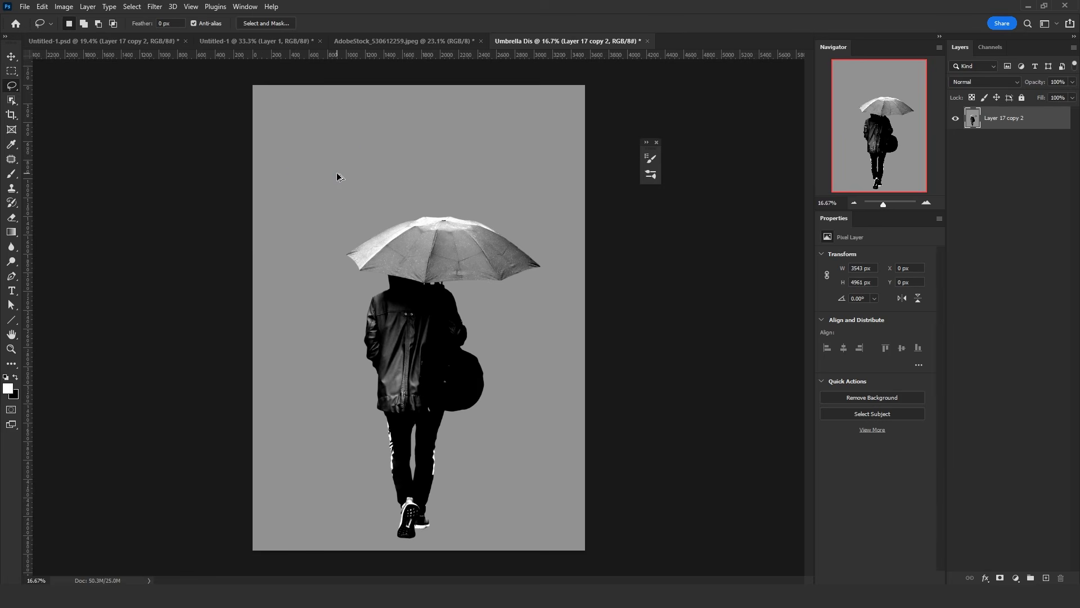
- Repeat the Blur More filter several times on the umbrella figure to smooth it further
click(156, 7)
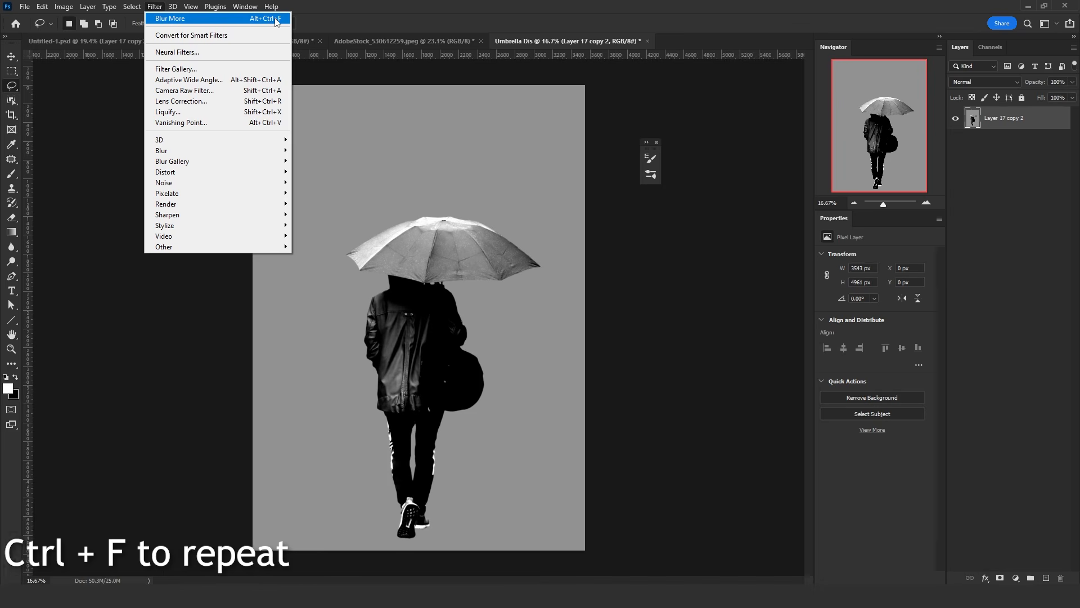
click(155, 7)
click(156, 7)
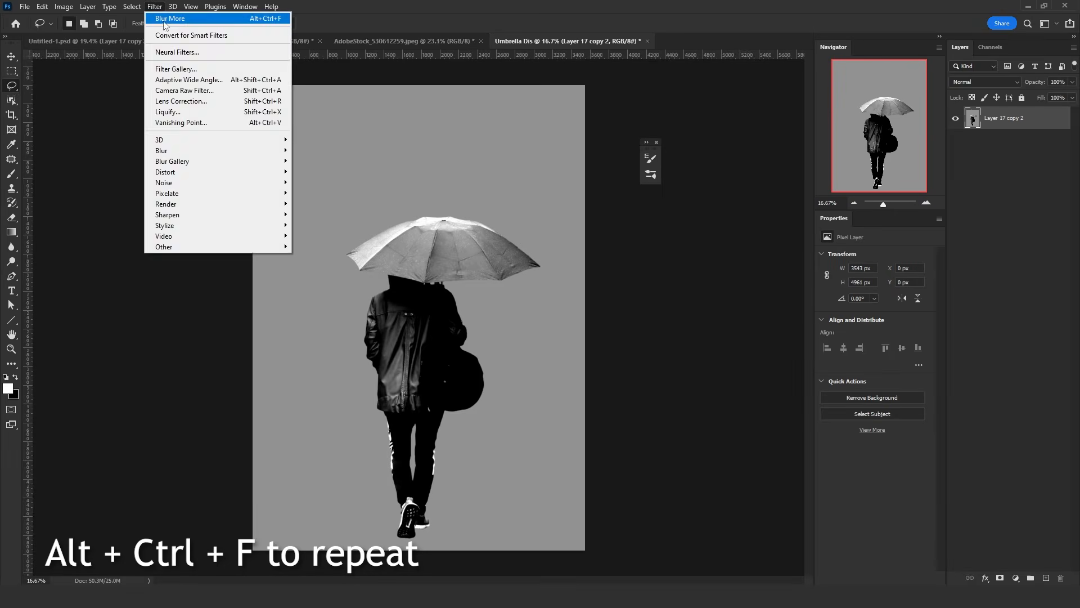
click(157, 10)
click(158, 9)
click(158, 9)
click(161, 11)
click(162, 18)
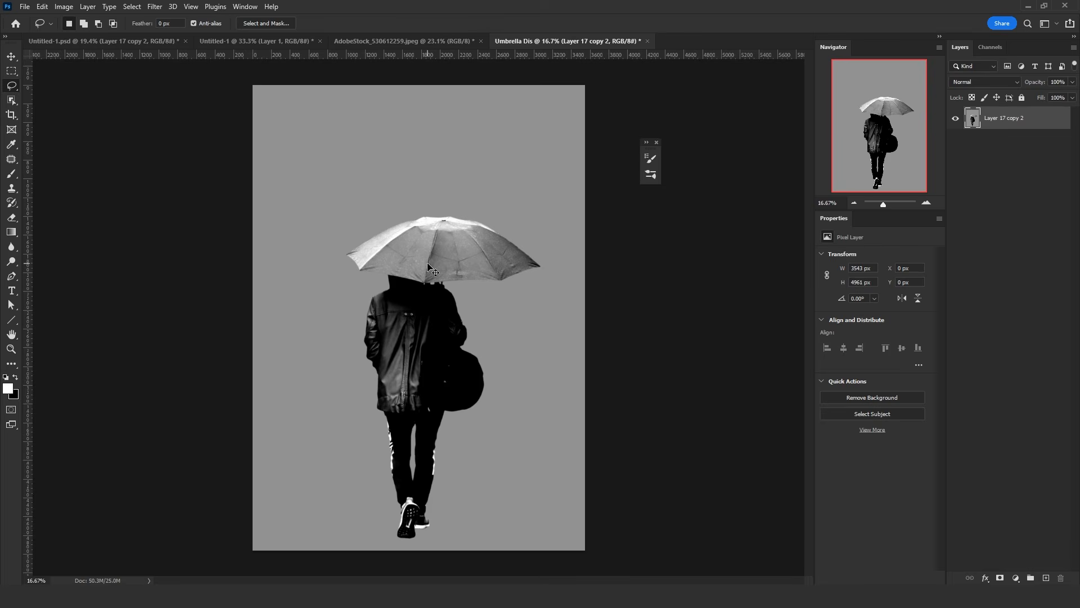
- Save the displacement map on the computer as Umbrella Dis.psd with Maximize Compatibility enabled
key(ctrl+s)
click(642, 467)
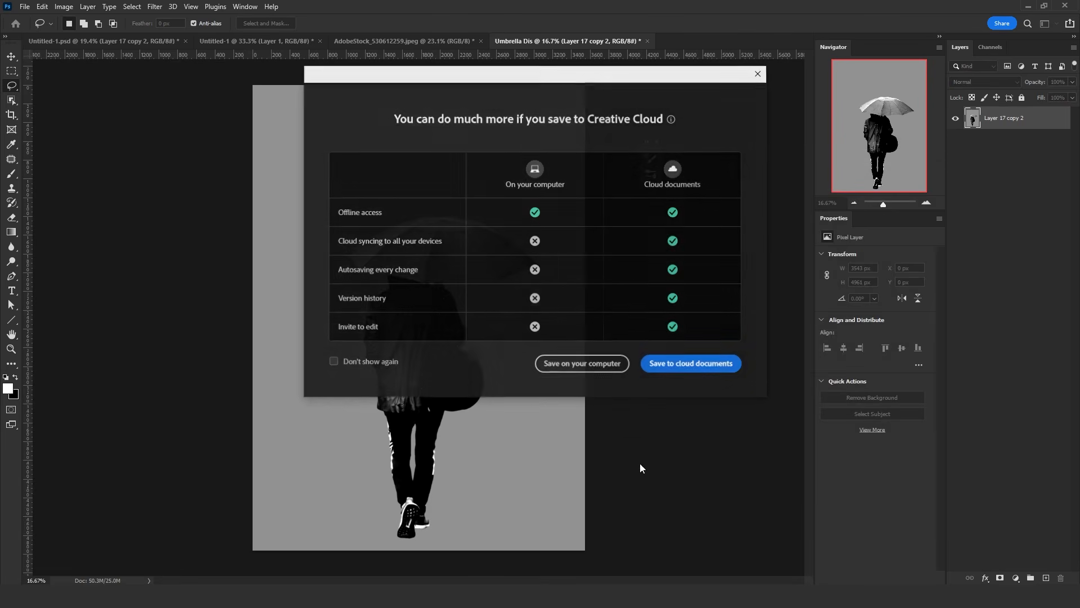
click(582, 363)
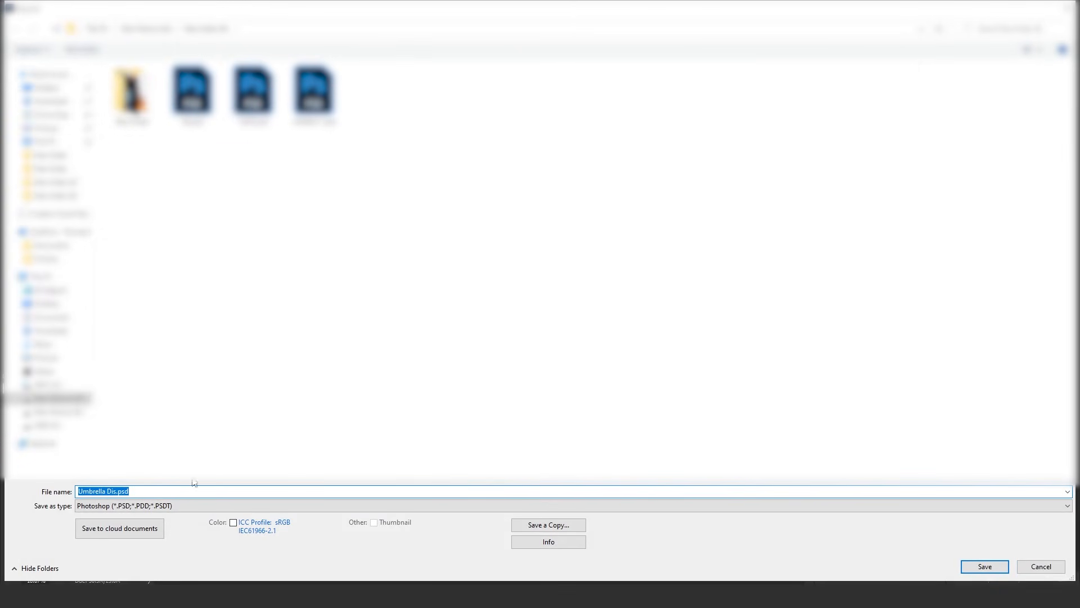
click(983, 567)
click(672, 168)
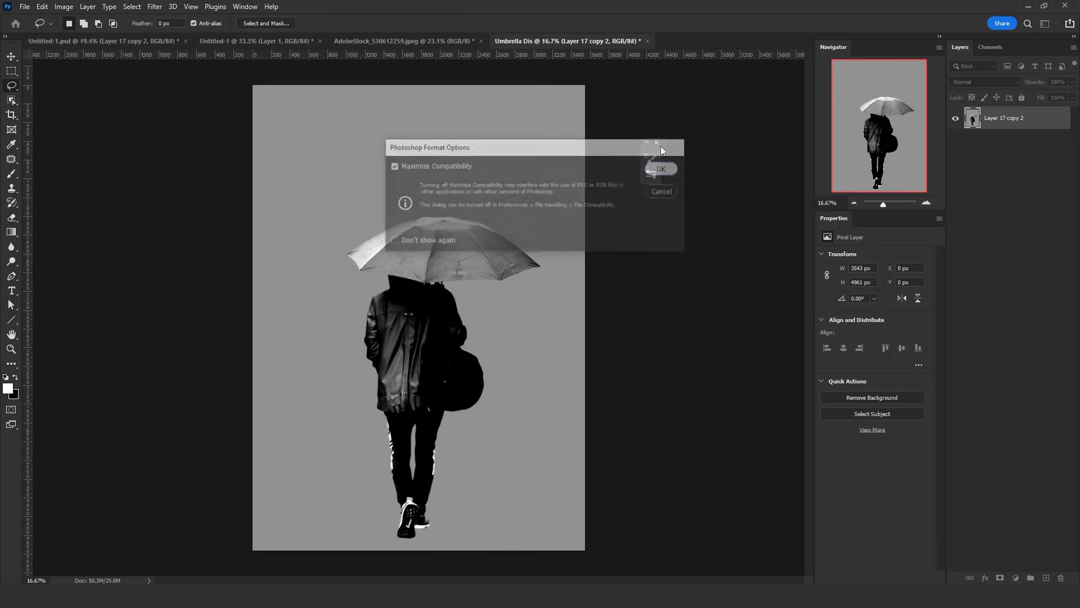
- Back in Untitled-1.psd, delete the grey figure layer Layer 17 copy 2 and show the rain on Layer 20
click(123, 41)
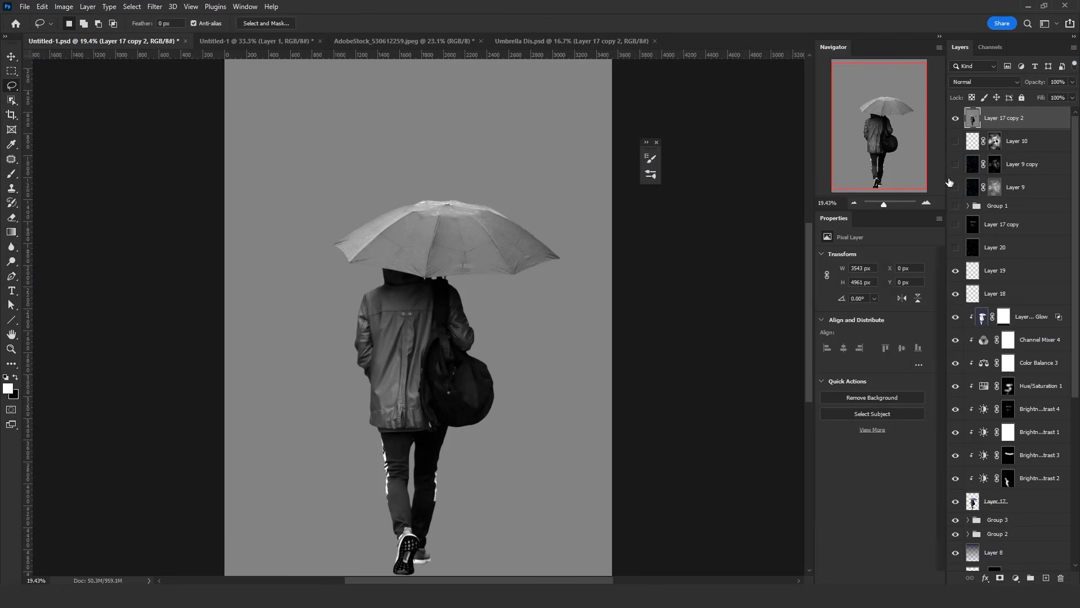
key(Delete)
click(996, 225)
click(955, 224)
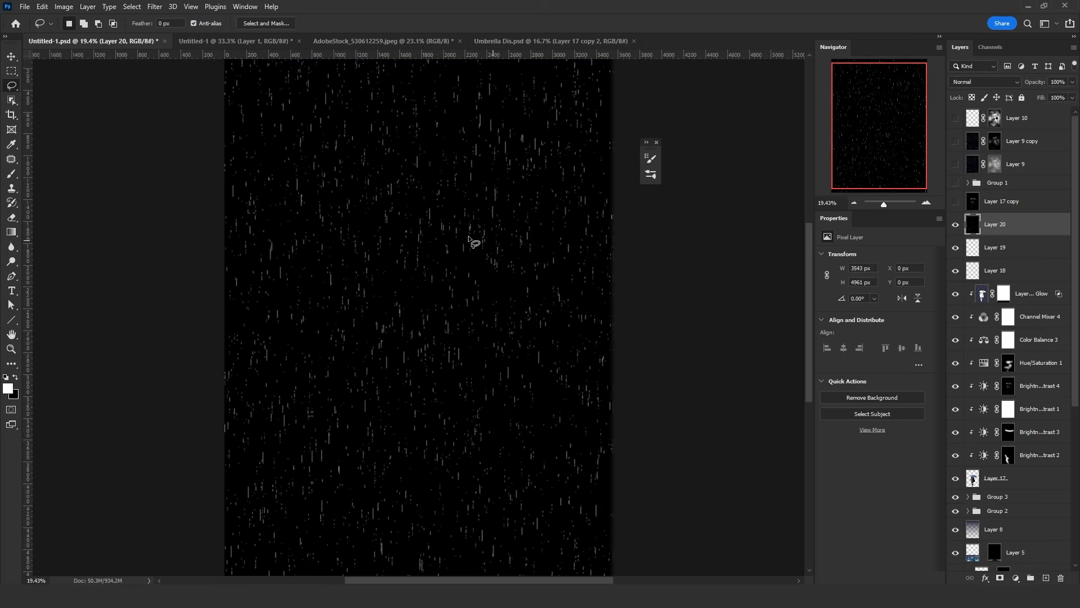
- Apply a sine Wave filter to Layer 20 with 5 generators, wavelength 10–120 and amplitude 5–35, repeating edge pixels
scroll(419, 222, up, 1)
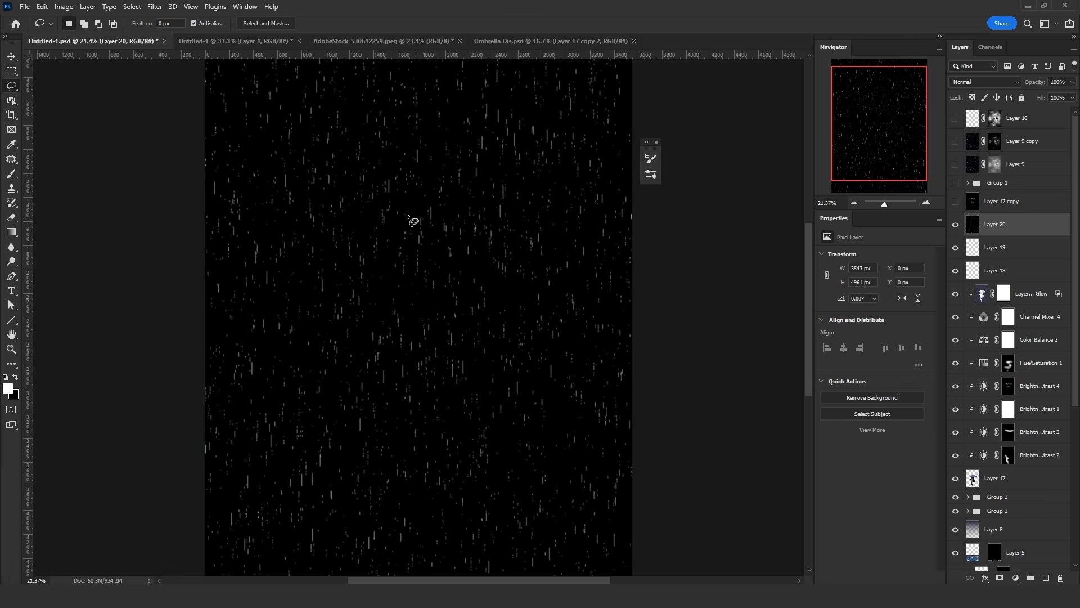
click(156, 7)
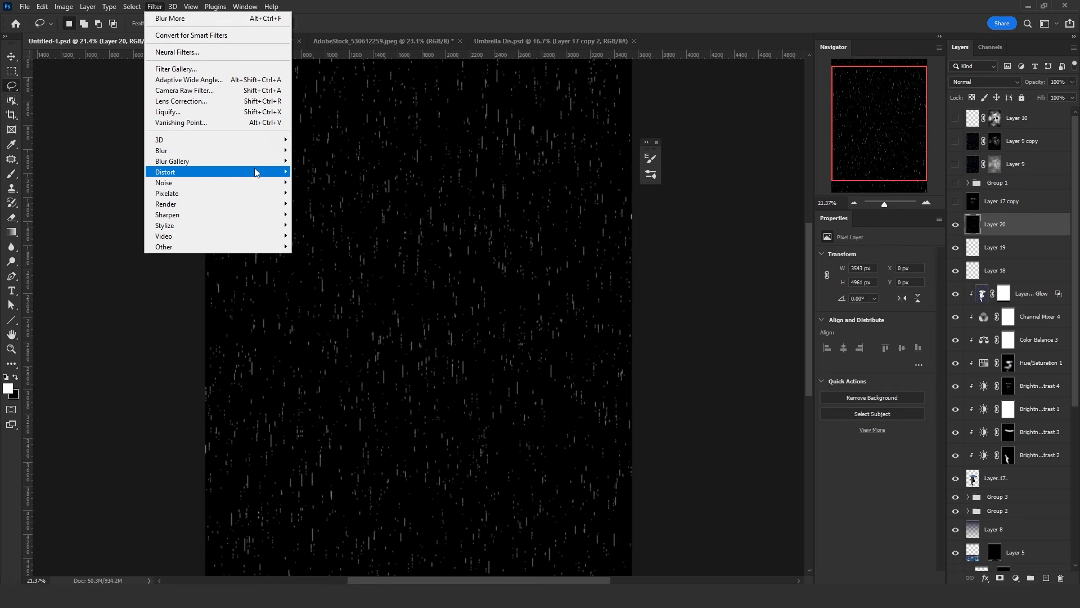
mouse_move(255, 172)
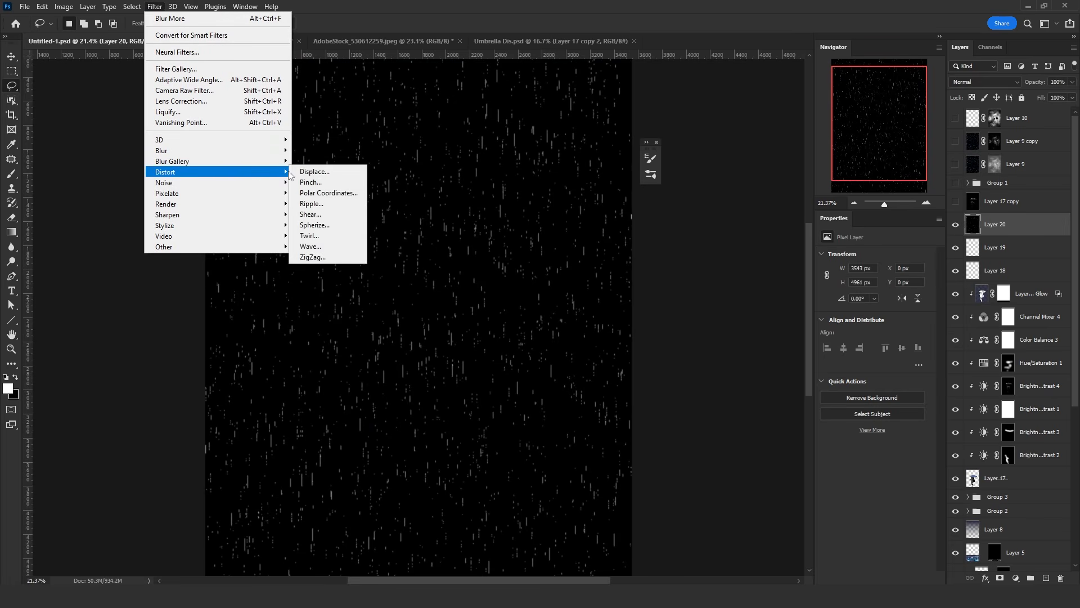
click(329, 245)
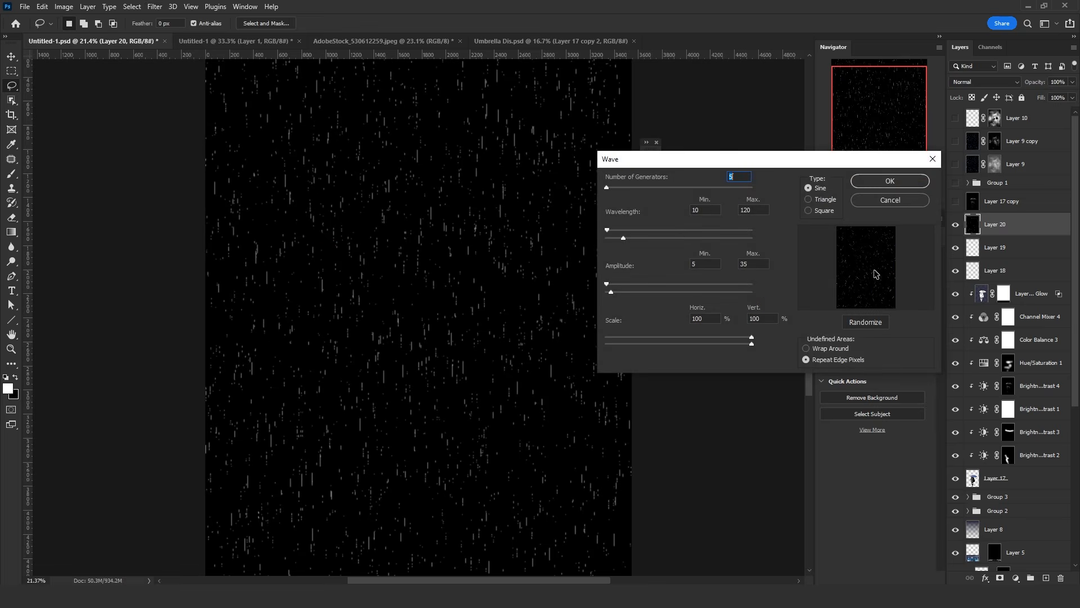
click(889, 180)
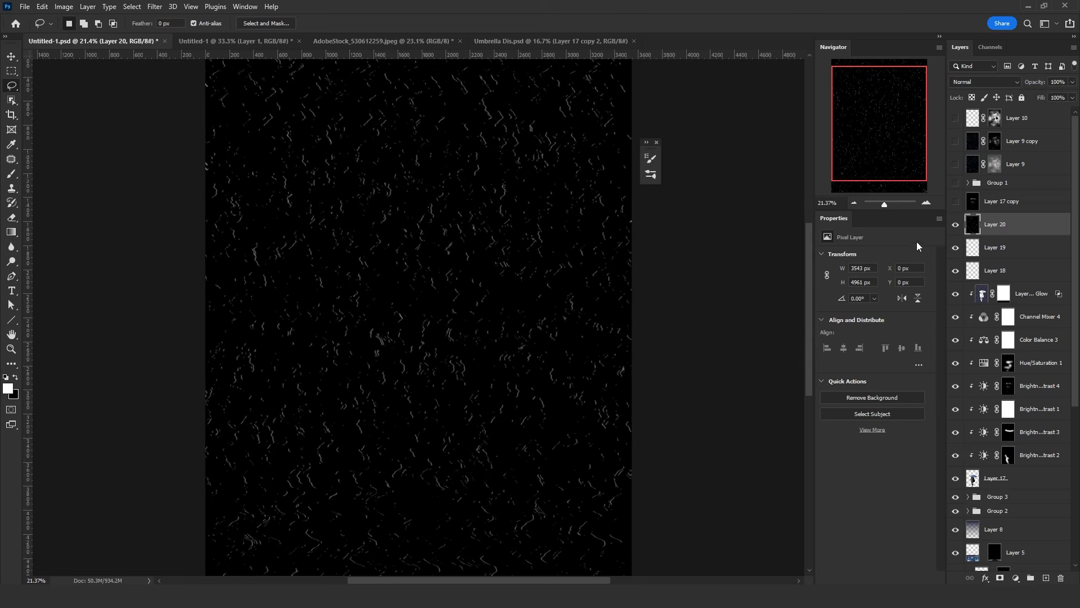
- Displace the whole of Layer 20 with horizontal scale 15 and vertical scale 1, using Umbrella Dis.psd as the map
key(ctrl+a)
click(158, 7)
mouse_move(247, 172)
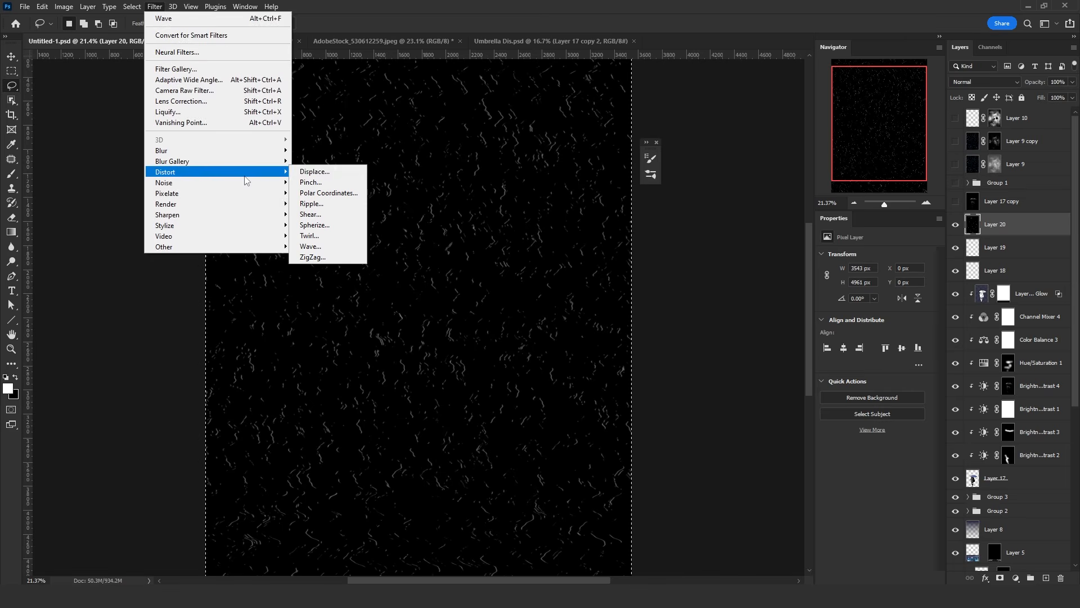
click(315, 171)
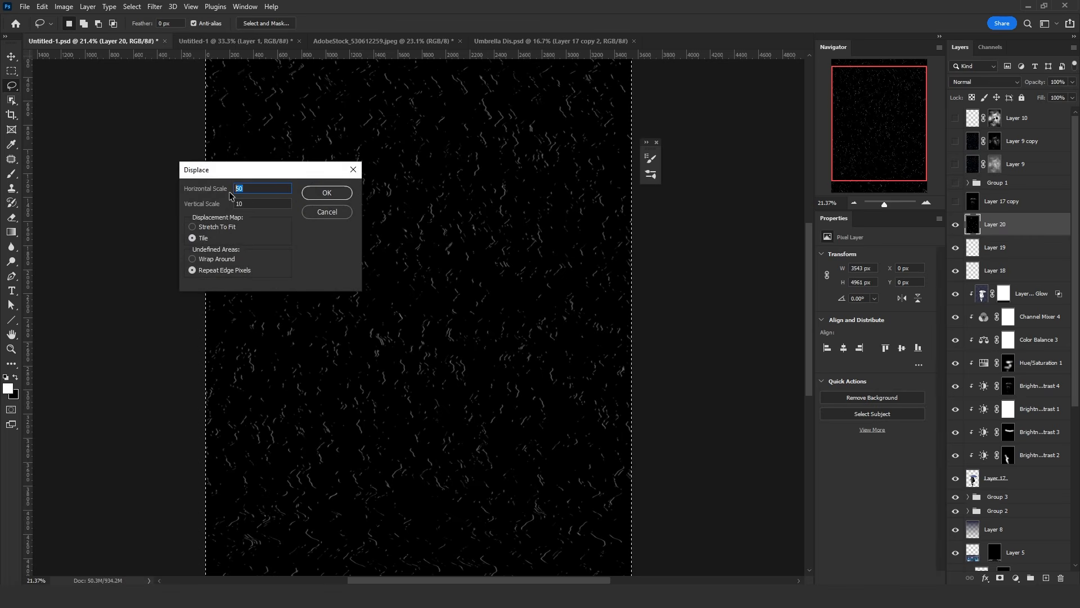
text(15)
key(Tab)
text(1)
click(326, 193)
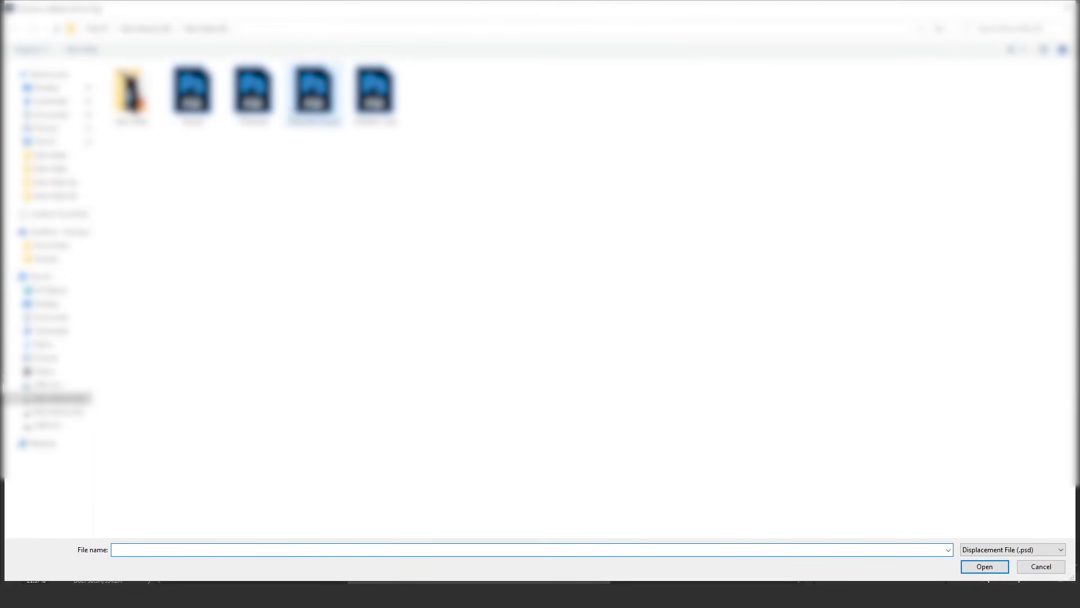
double_click(313, 90)
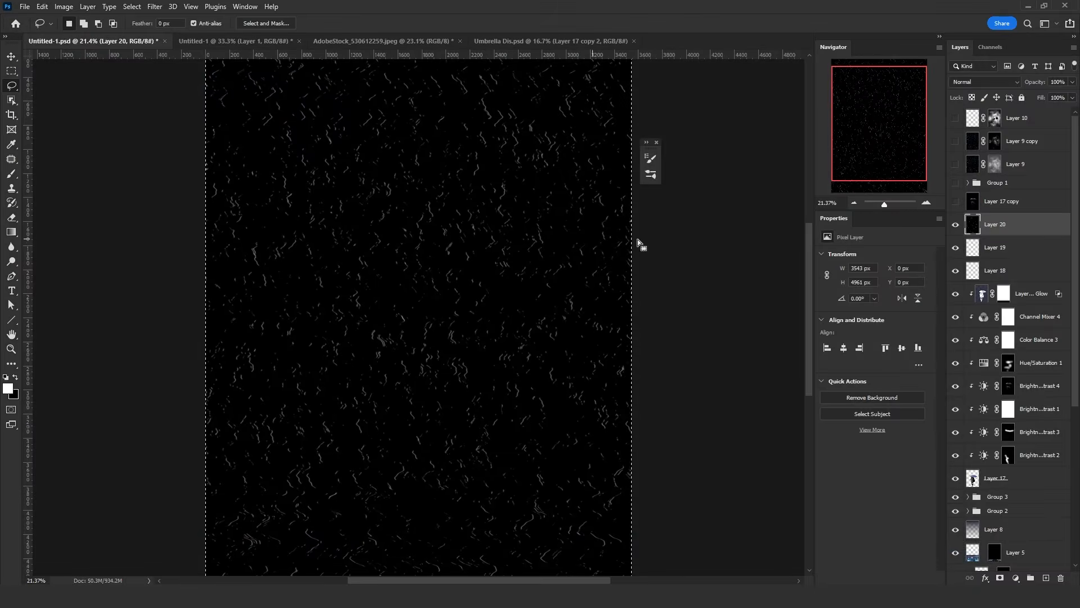
- Mask the rain on Layer 20 to the outline of the umbrella figure in Layer 12
key(ctrl+d)
ctrl+click(972, 477)
click(1000, 578)
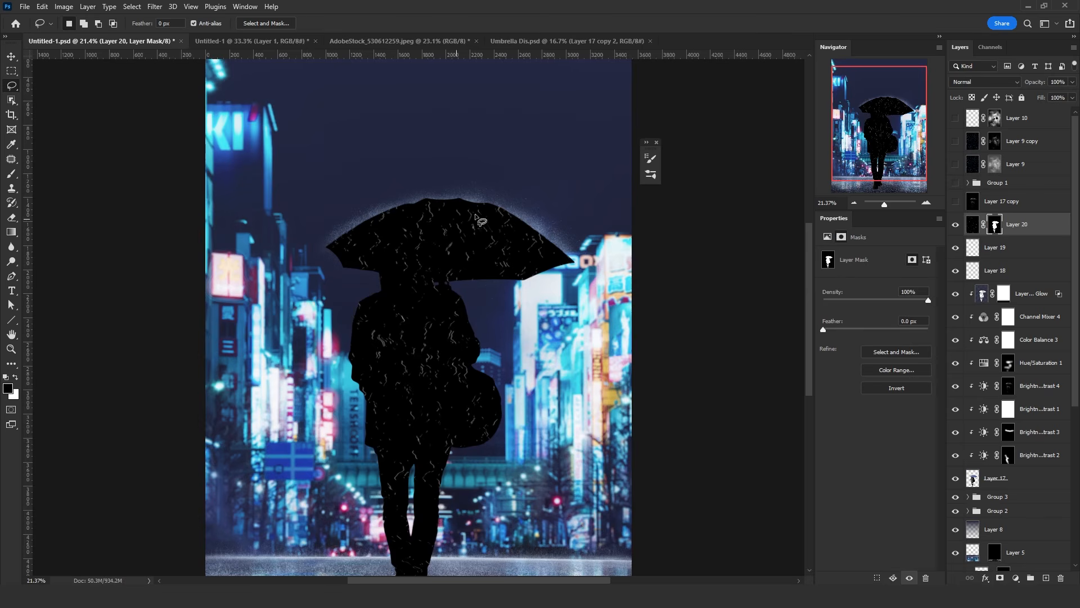
- Displace the masked rain on Layer 20 again with the Umbrella Dis.psd map and undo the excess displacement
click(827, 235)
scroll(449, 214, up, 5)
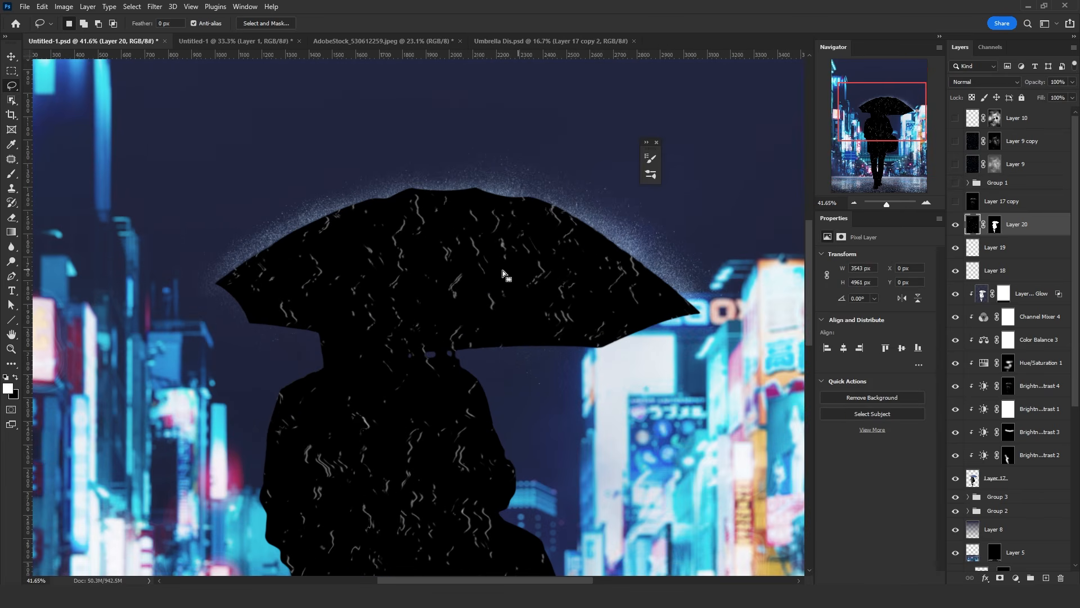
click(158, 6)
mouse_move(234, 172)
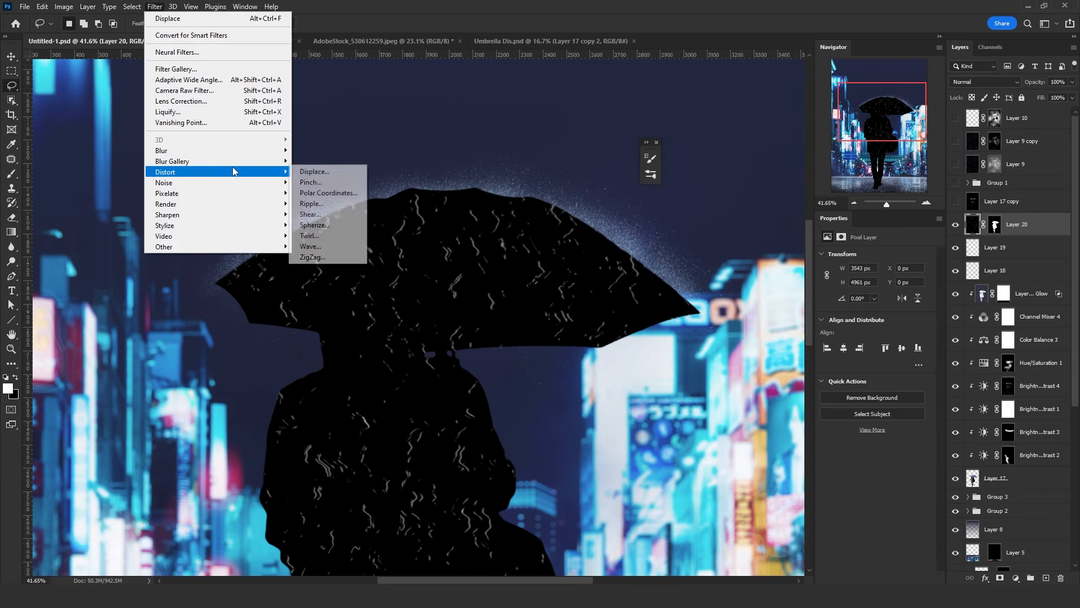
click(323, 172)
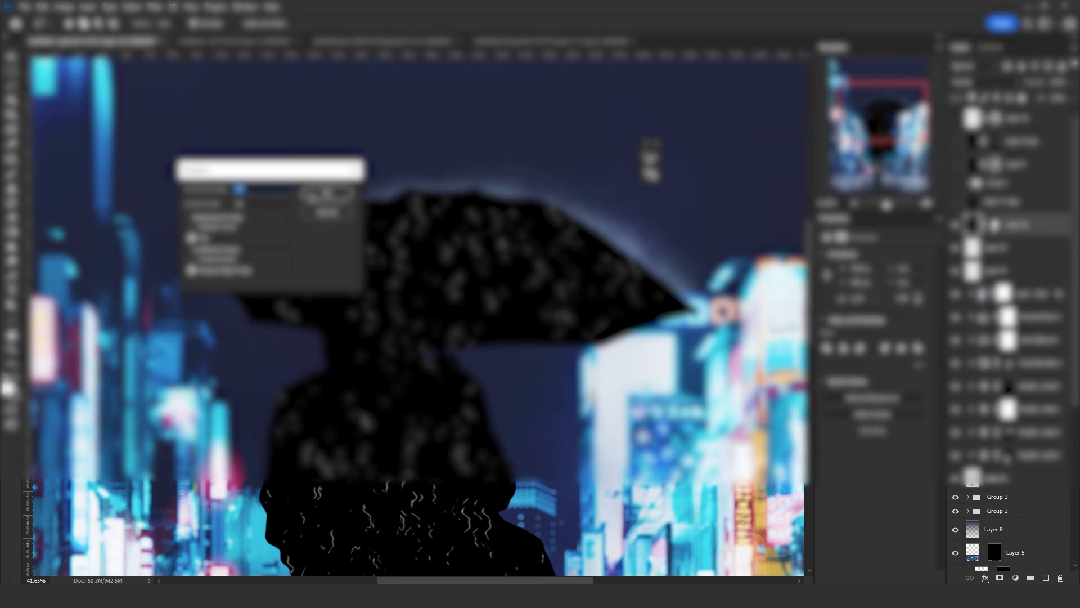
click(321, 193)
double_click(314, 90)
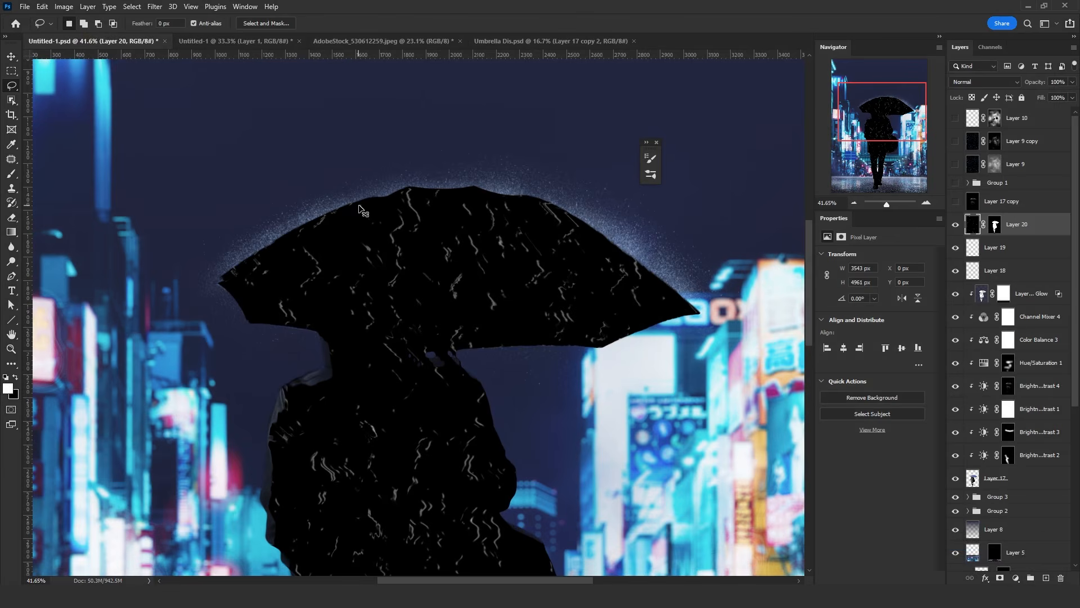
key(ctrl+z)
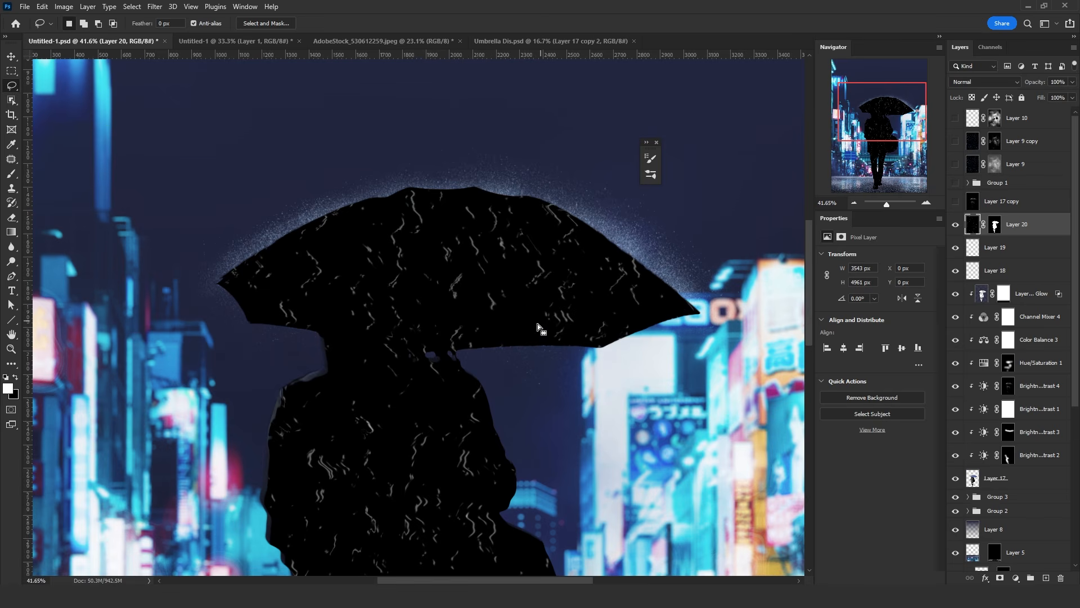
- Apply the figure-shaped mask permanently to Layer 20
click(995, 225)
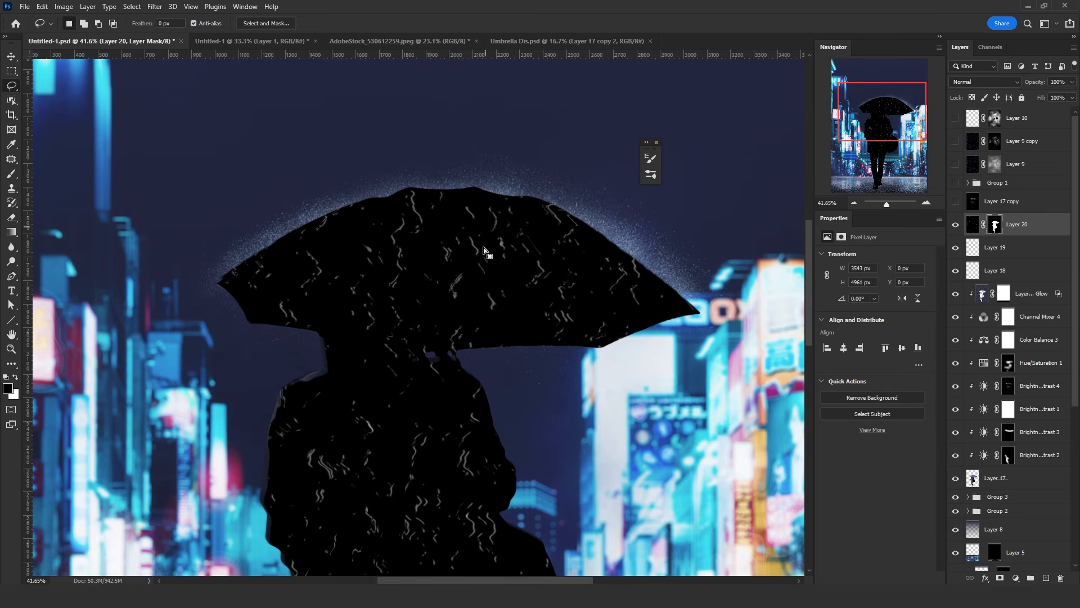
right_click(992, 226)
click(988, 260)
- Add a new layer beneath Layer 20, fill it with black and merge it with Layer 20
click(1007, 252)
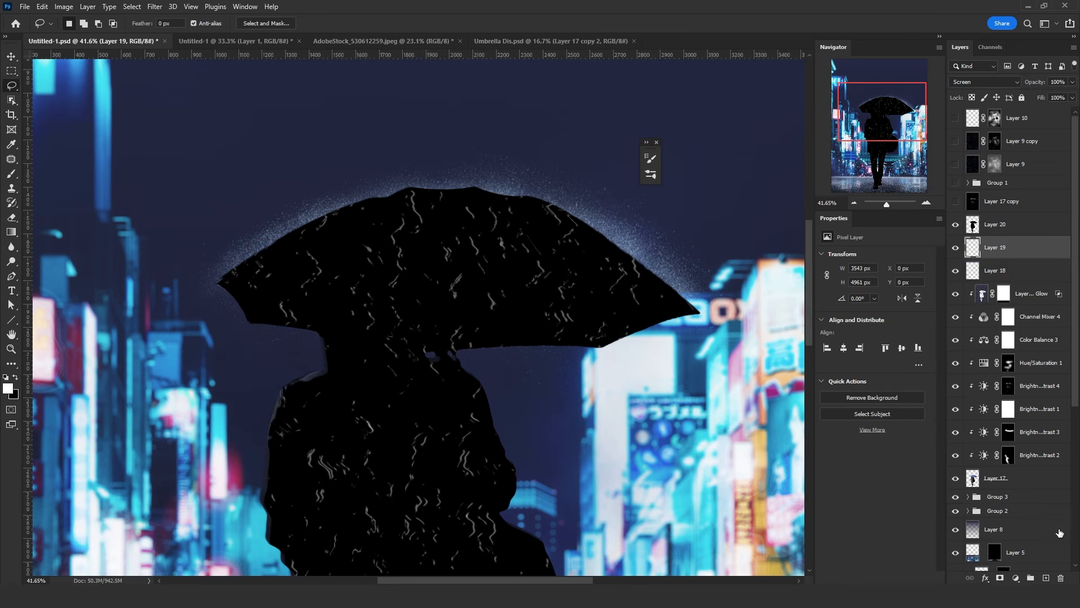
click(1046, 577)
key(i)
key(shift+F5)
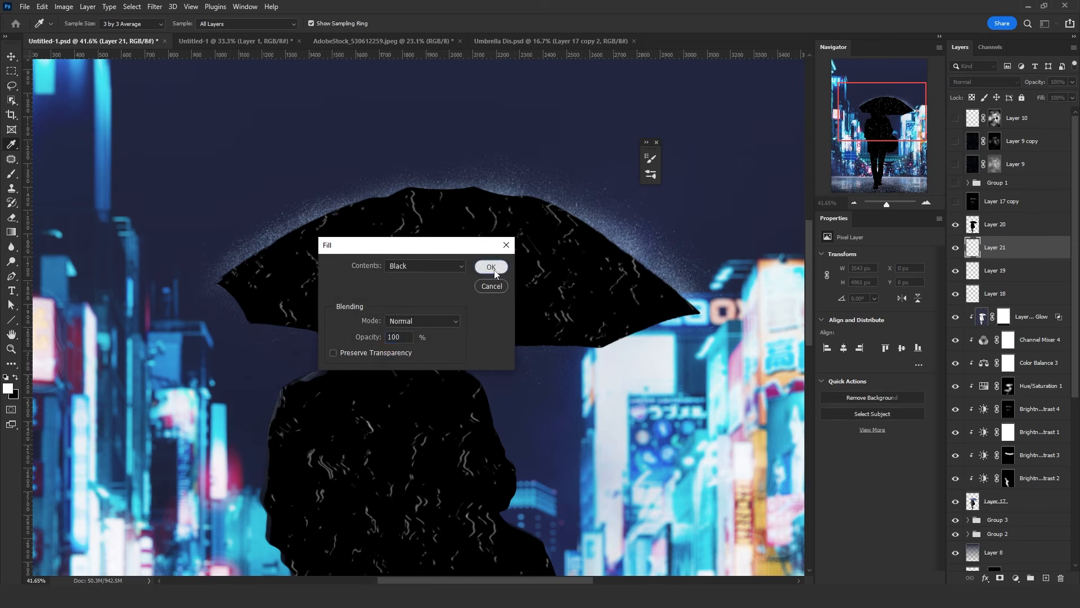
click(491, 267)
key(l)
ctrl+click(1014, 225)
key(ctrl+e)
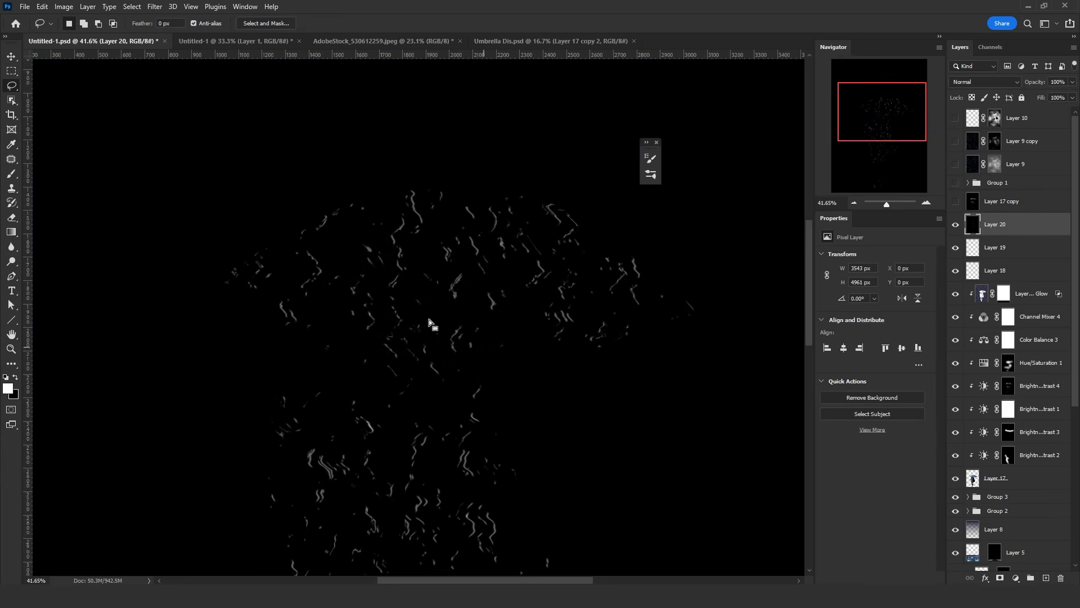
- Brighten the rain streaks on Layer 20 with Levels by lowering the white input to 129
key(i)
key(ctrl+l)
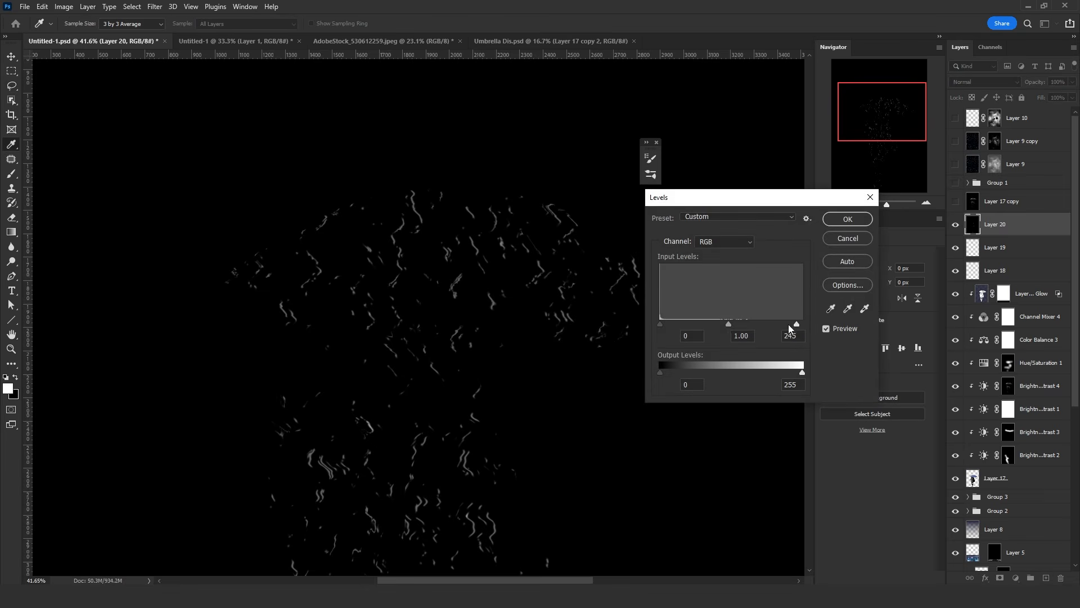
drag(788, 324, 730, 325)
click(846, 220)
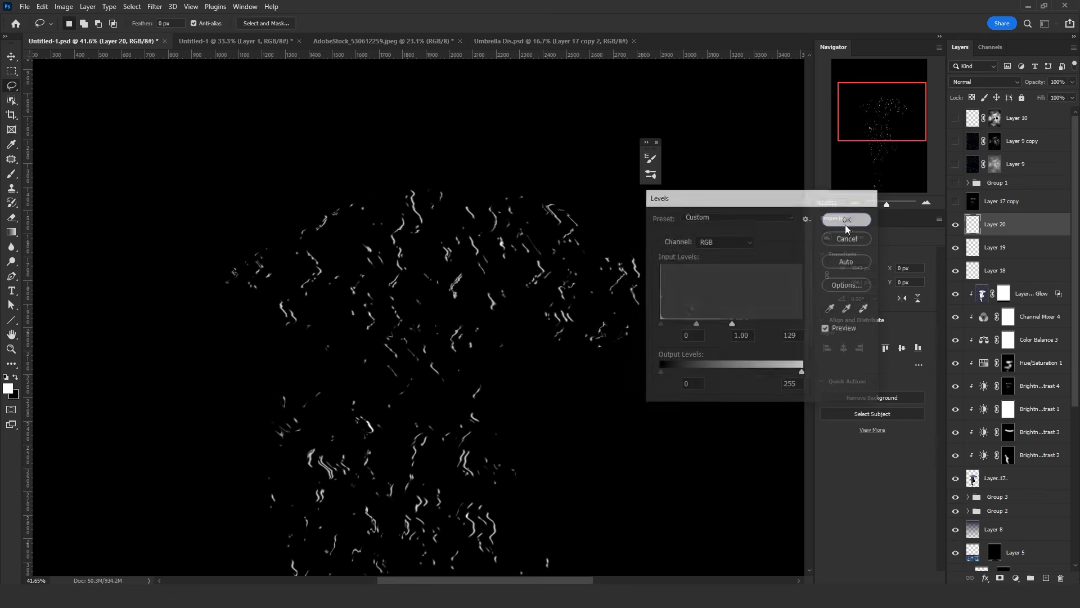
key(l)
- Add a mask to Layer 20 and paste a copy of its rain streaks into the mask to hide the black
scroll(604, 385, down, 3)
scroll(603, 384, down, 2)
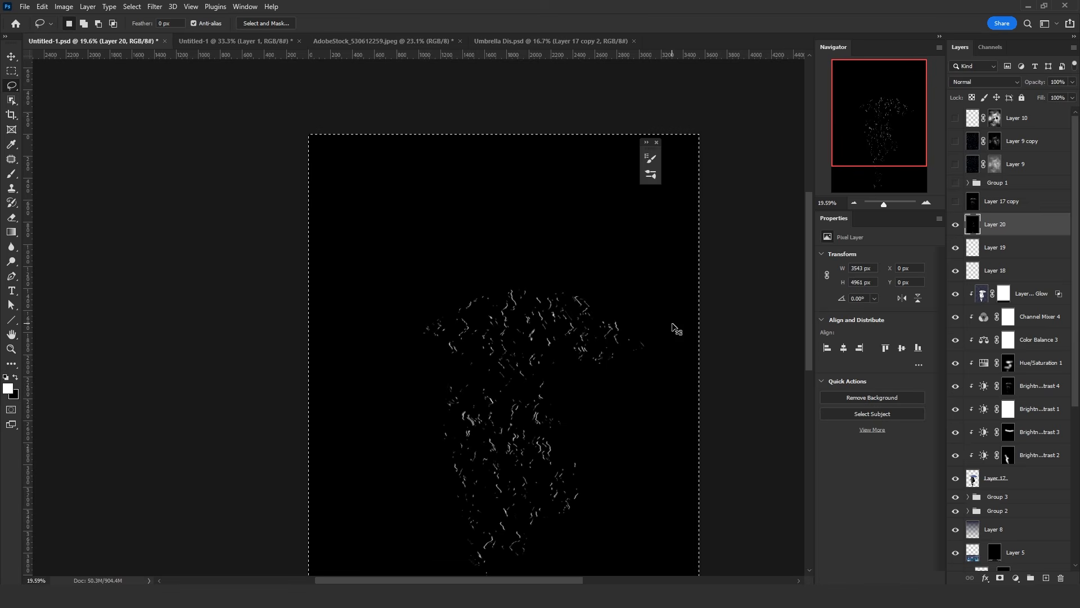
scroll(712, 321, up, 3)
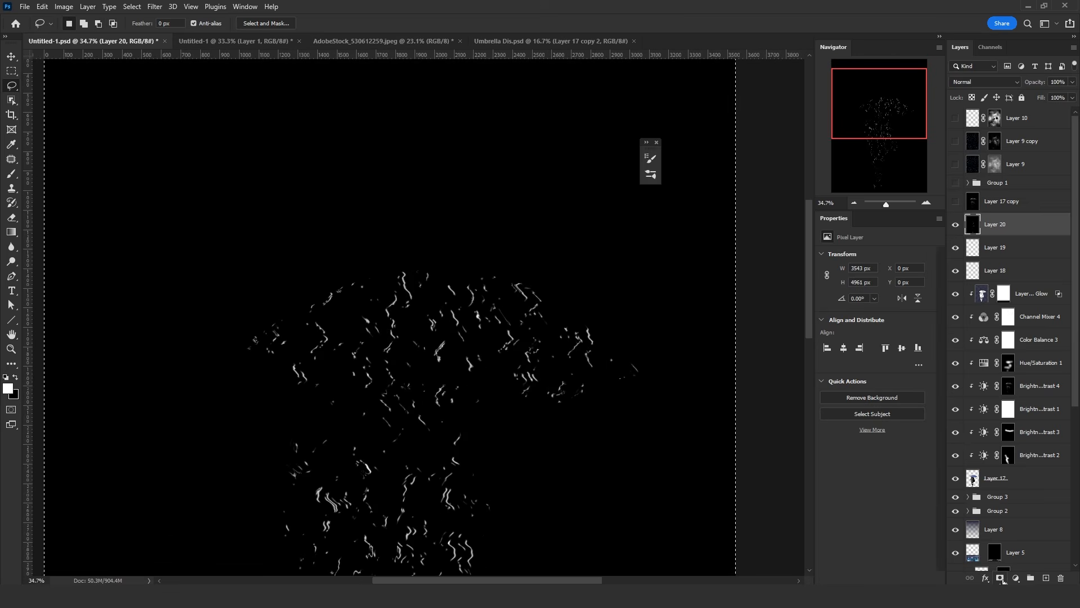
click(1000, 577)
alt+click(995, 225)
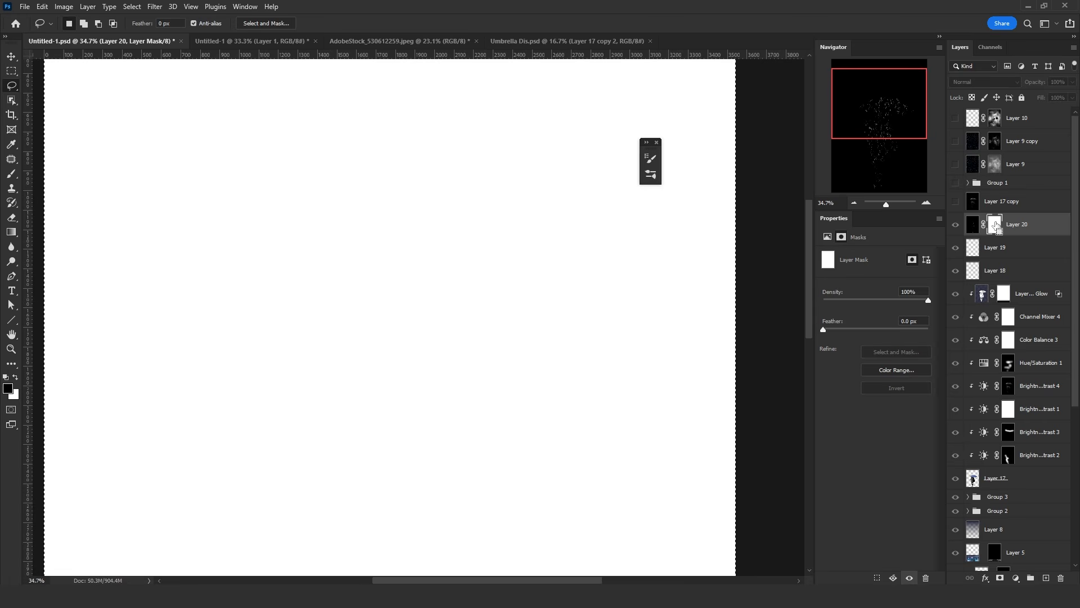
key(ctrl+a)
key(ctrl+v)
key(ctrl+d)
click(972, 225)
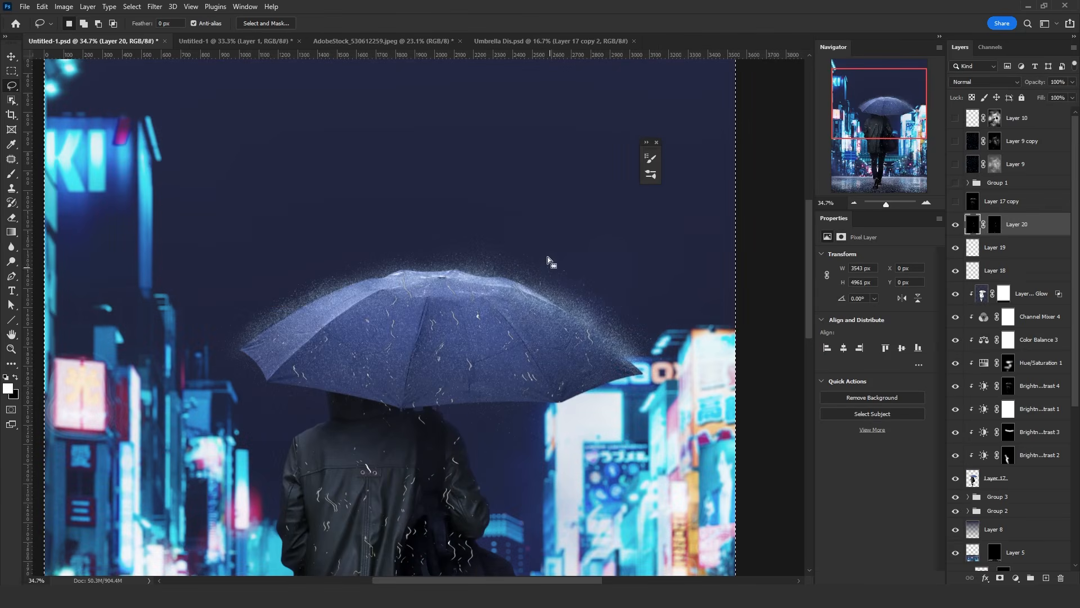
- Apply the pasted rain mask so Layer 20 holds only the streaks on transparency
scroll(427, 358, up, 3)
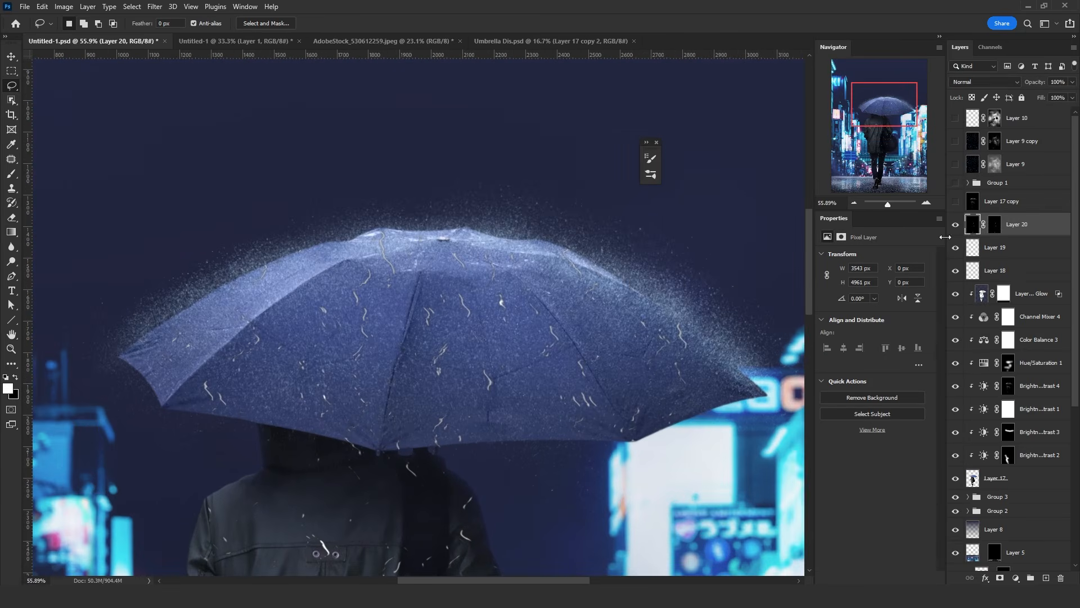
right_click(995, 225)
click(984, 254)
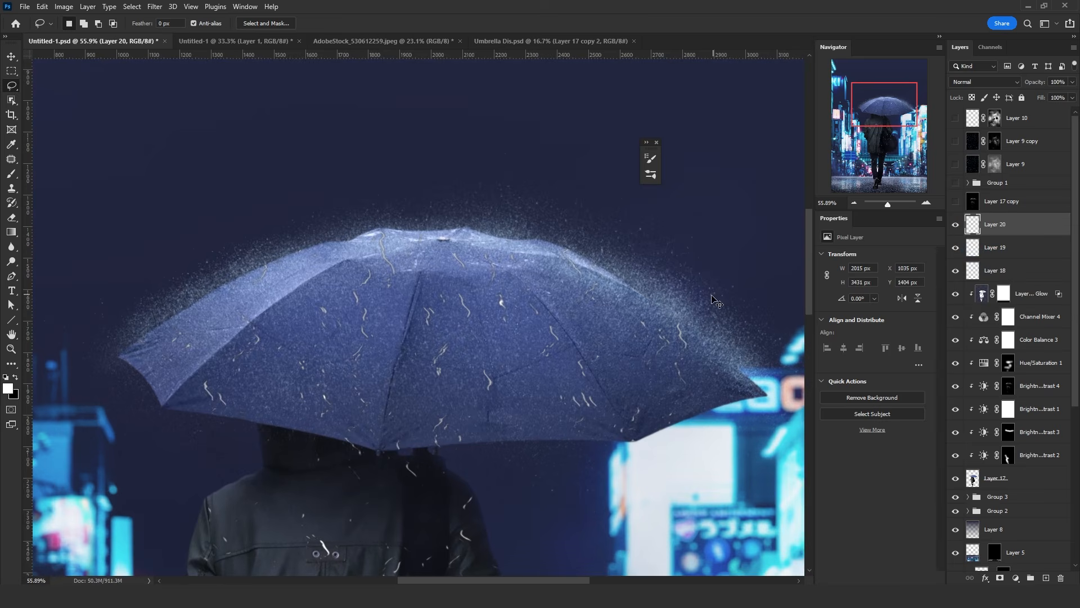
- Lighten the isolated rain streaks on Layer 20 to white
scroll(720, 301, down, 1)
drag(838, 336, 928, 332)
click(967, 222)
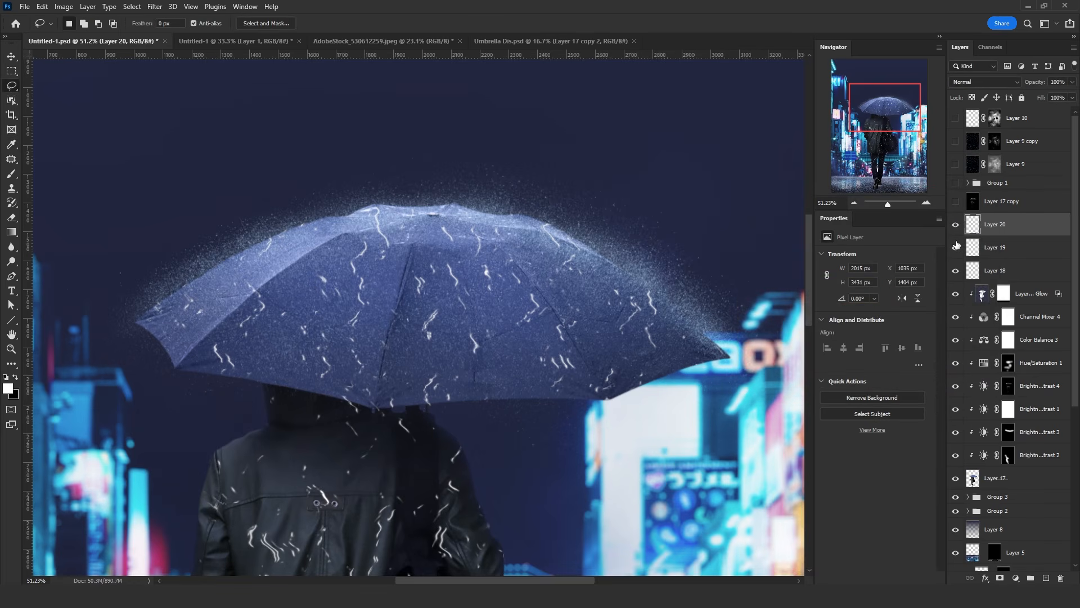
- Duplicate Layer 20 and toggle the copy's visibility to compare the strength of the rain streaks
key(ctrl+j)
click(956, 225)
click(964, 226)
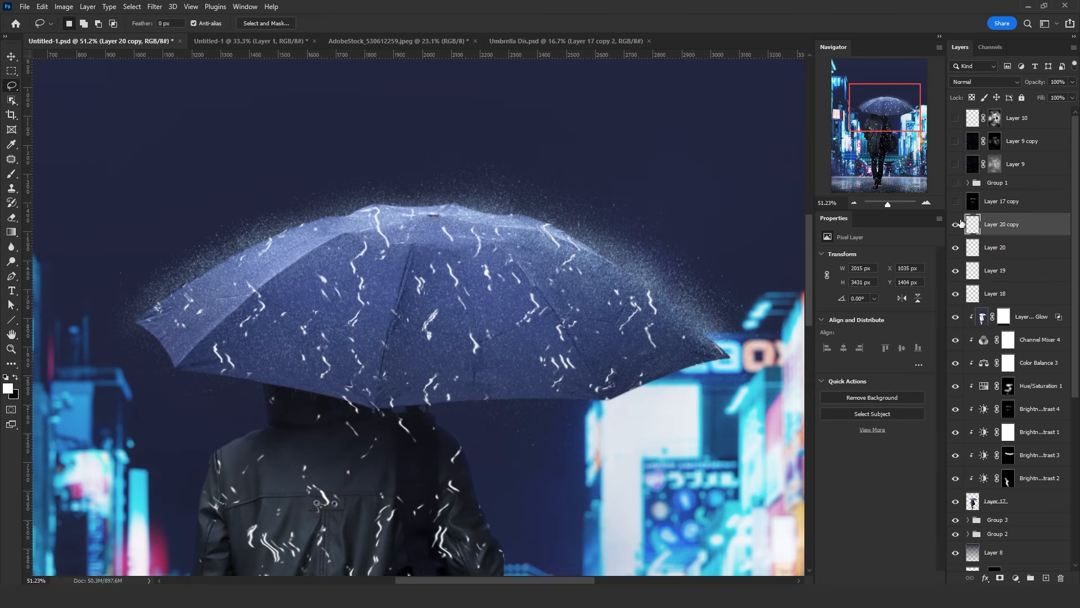
click(955, 225)
- Add a black-filled layer beneath Layer 20 copy, merge the copy with it, and hide the merged layer
click(992, 248)
click(1046, 577)
key(shift+F5)
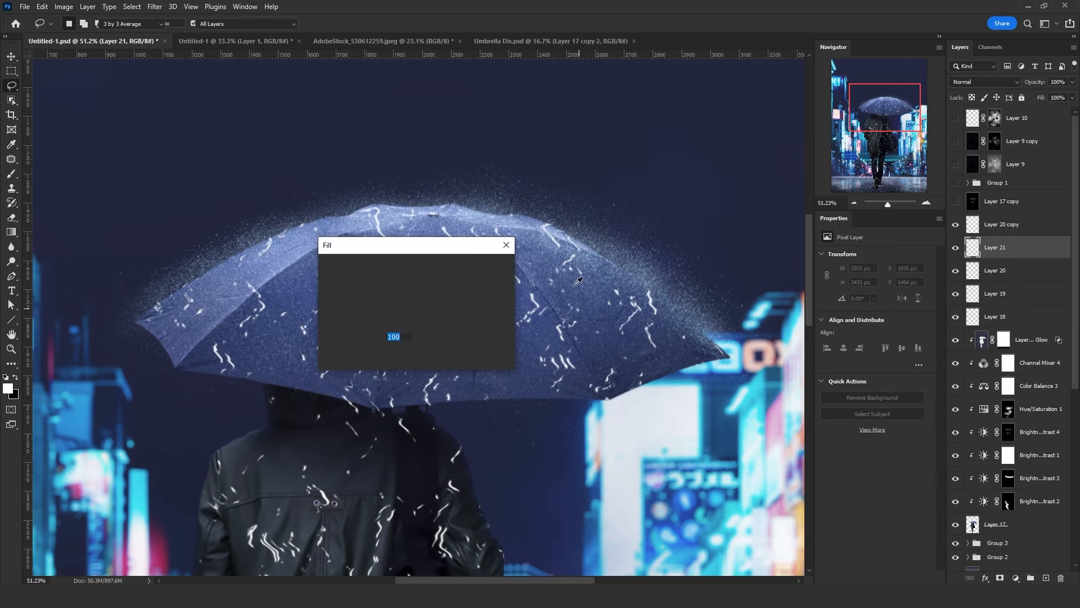
key(Return)
ctrl+click(1021, 229)
key(ctrl+e)
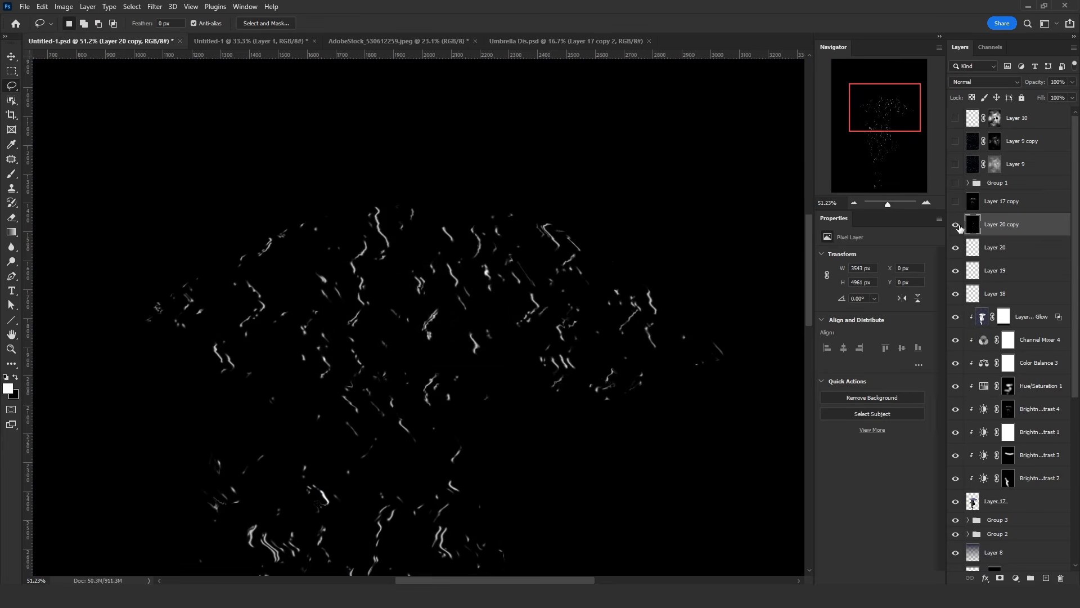
click(955, 225)
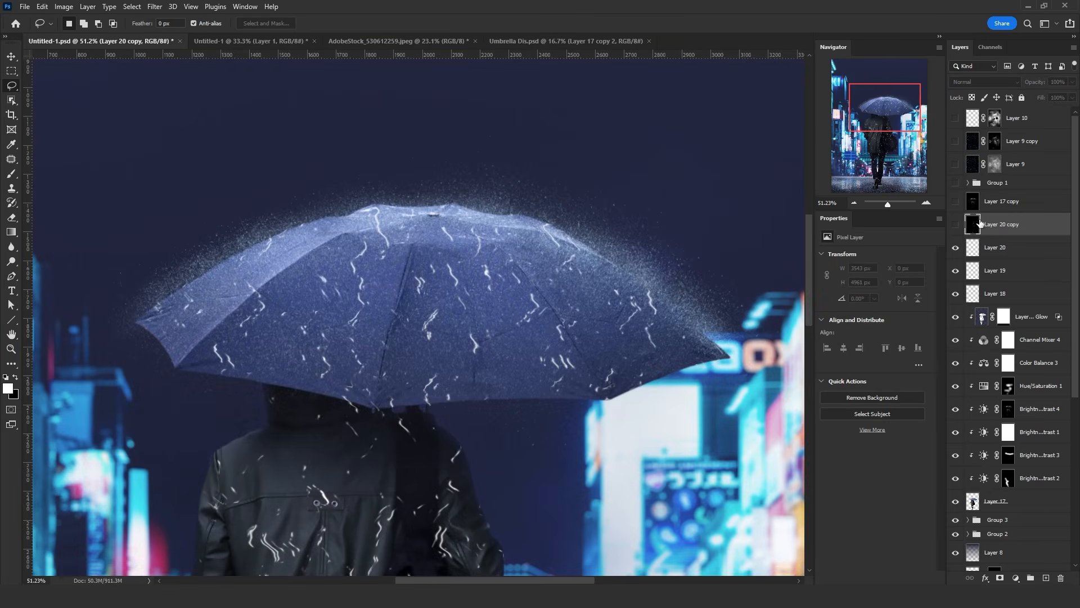
- Turn Layer 20's rain streaks mid-grey with Hue/Saturation, applying Lightness +100 first and Lightness -50 second
click(967, 248)
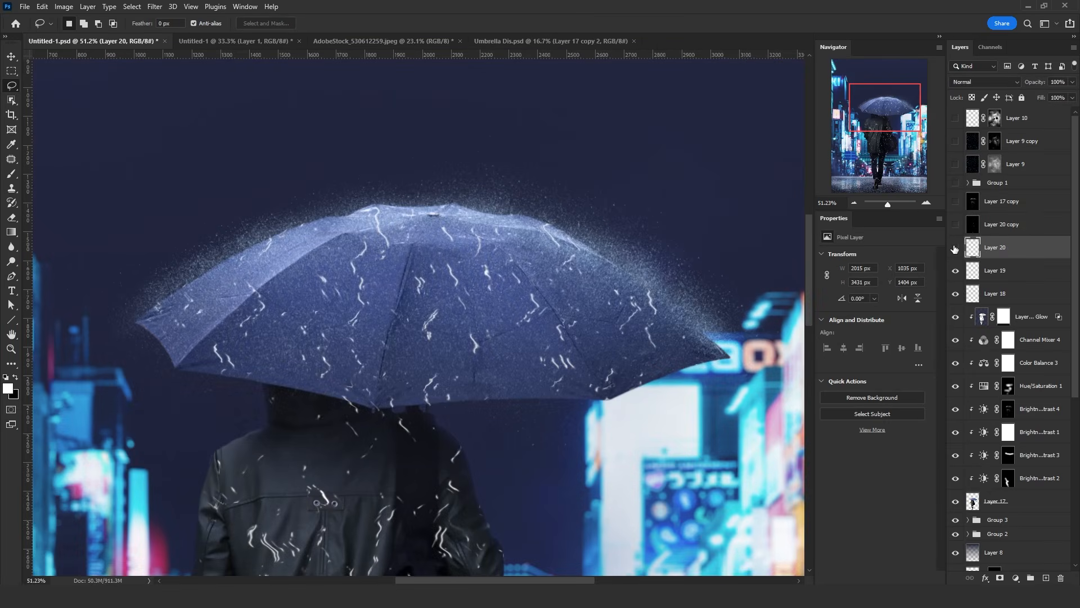
key(ctrl+u)
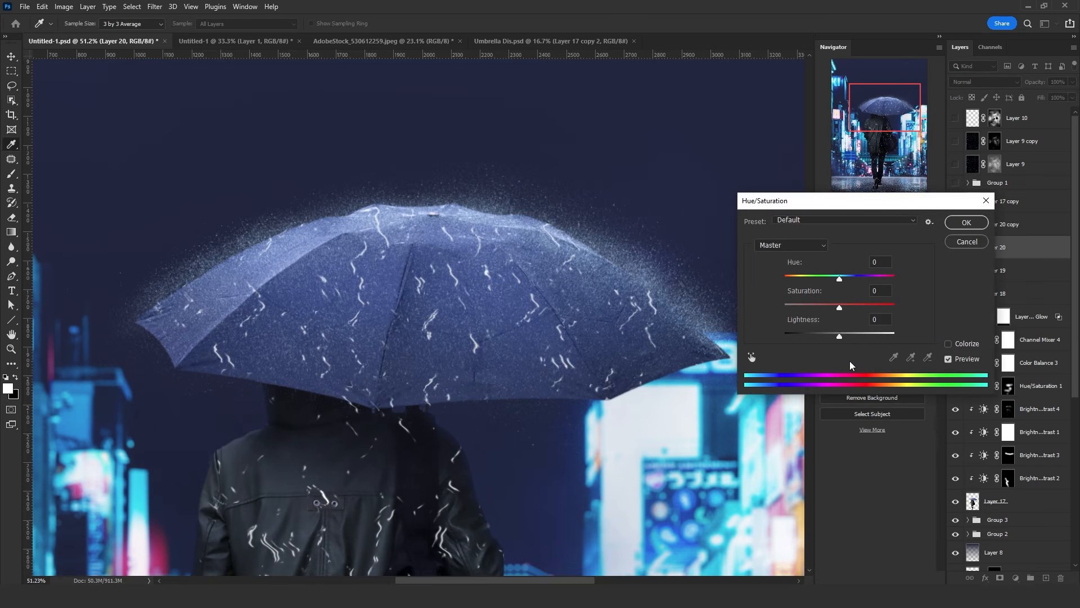
drag(839, 336, 926, 338)
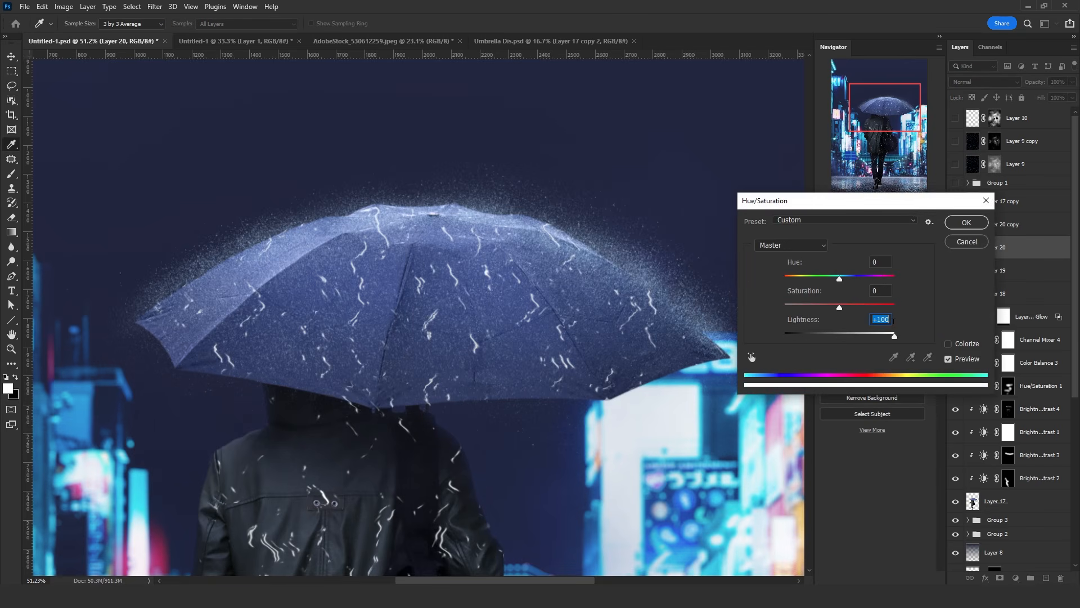
click(975, 221)
key(ctrl+u)
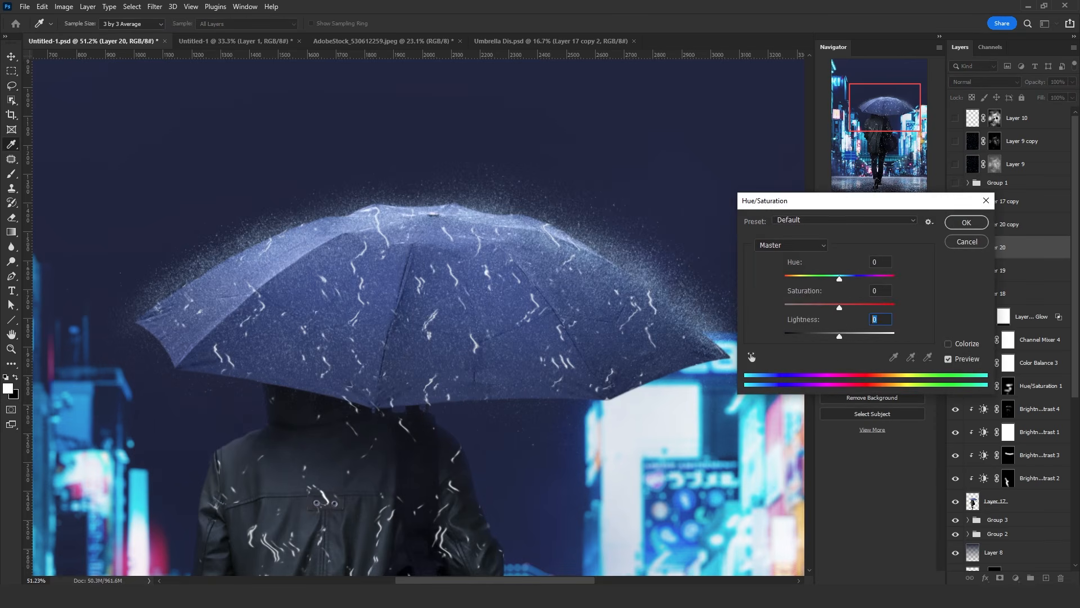
text(-50)
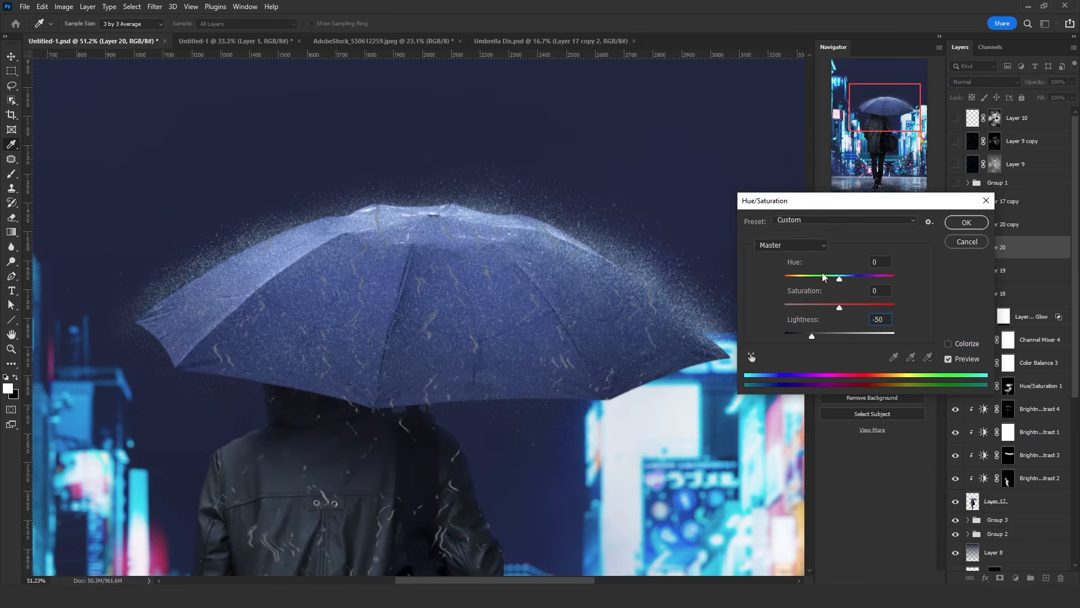
click(977, 225)
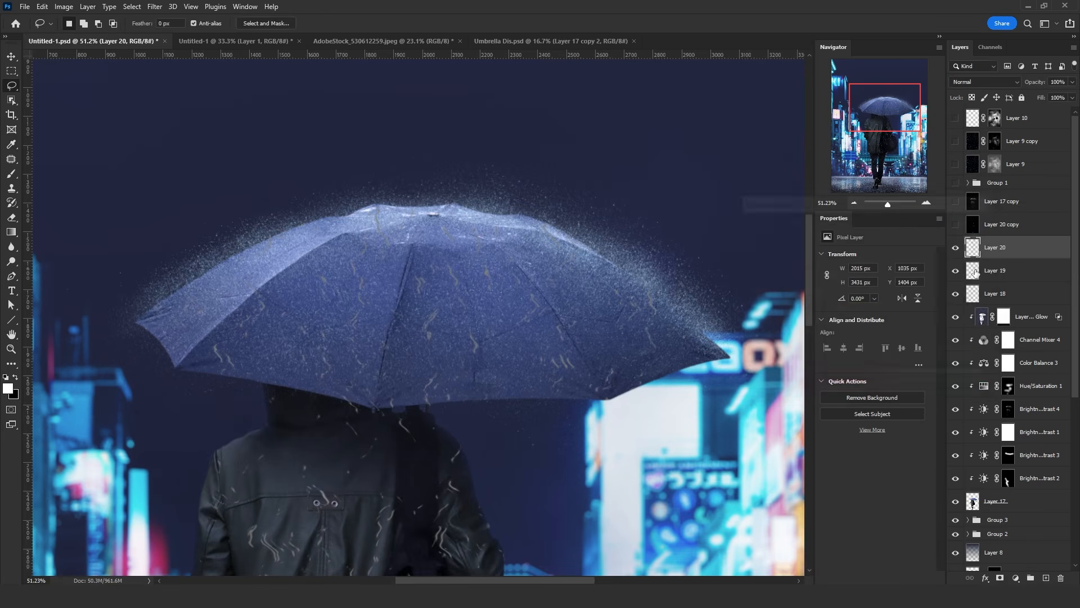
- Move Layer 20 into the clipped stack above Channel Mixer 4 and erase its streaks over the back of the jacket
drag(977, 254, 978, 338)
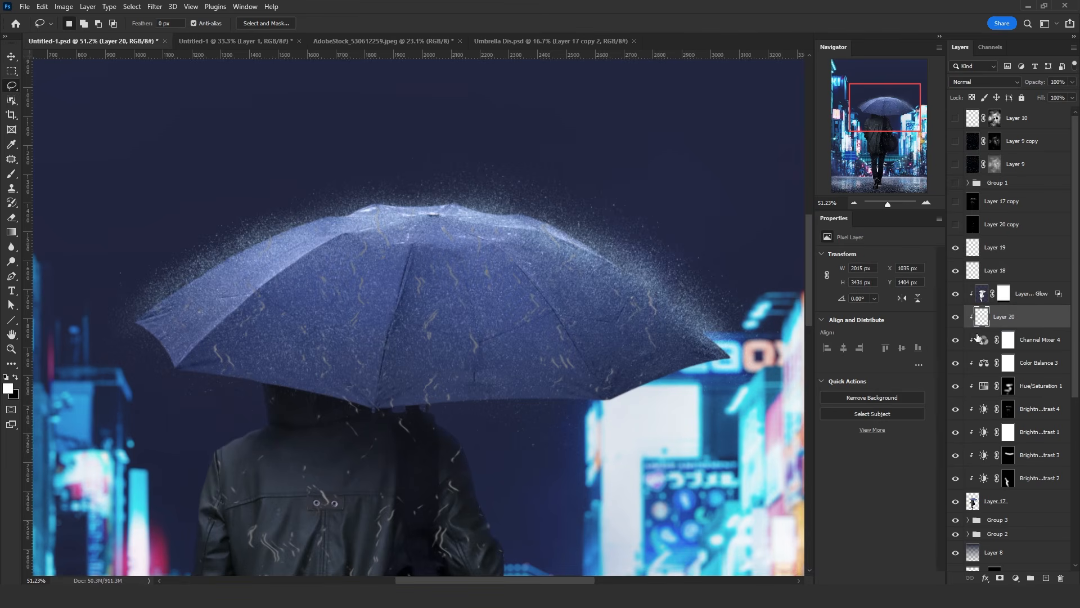
scroll(450, 383, down, 5)
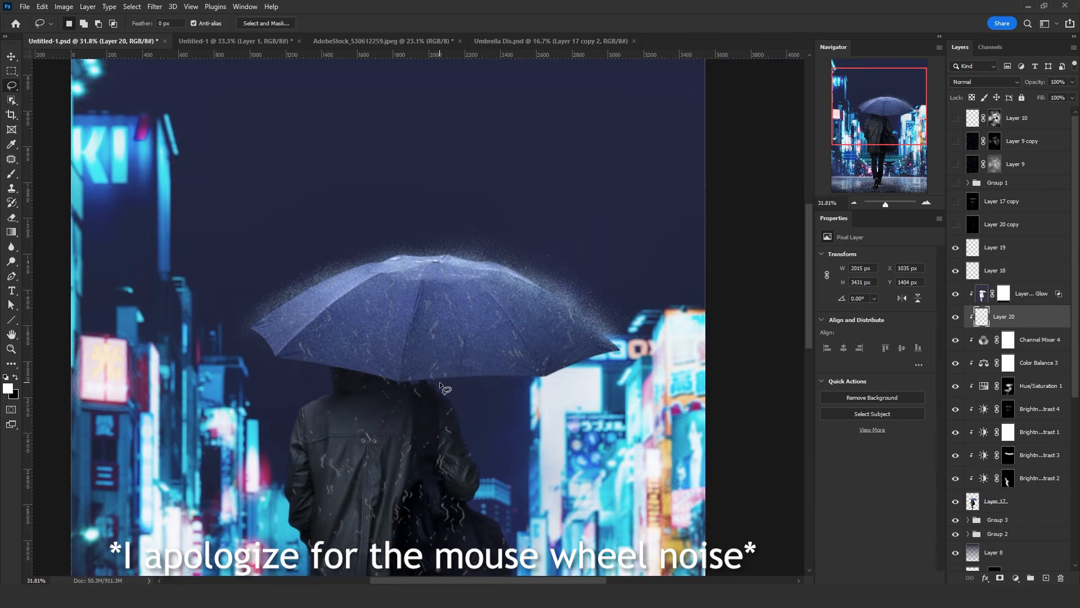
scroll(427, 393, down, 2)
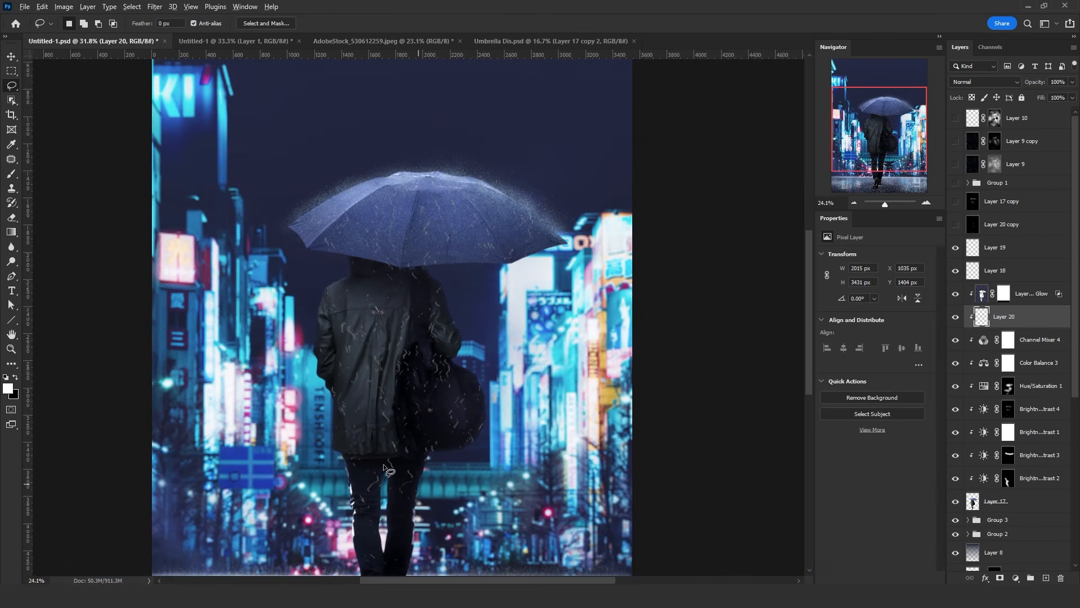
key(e)
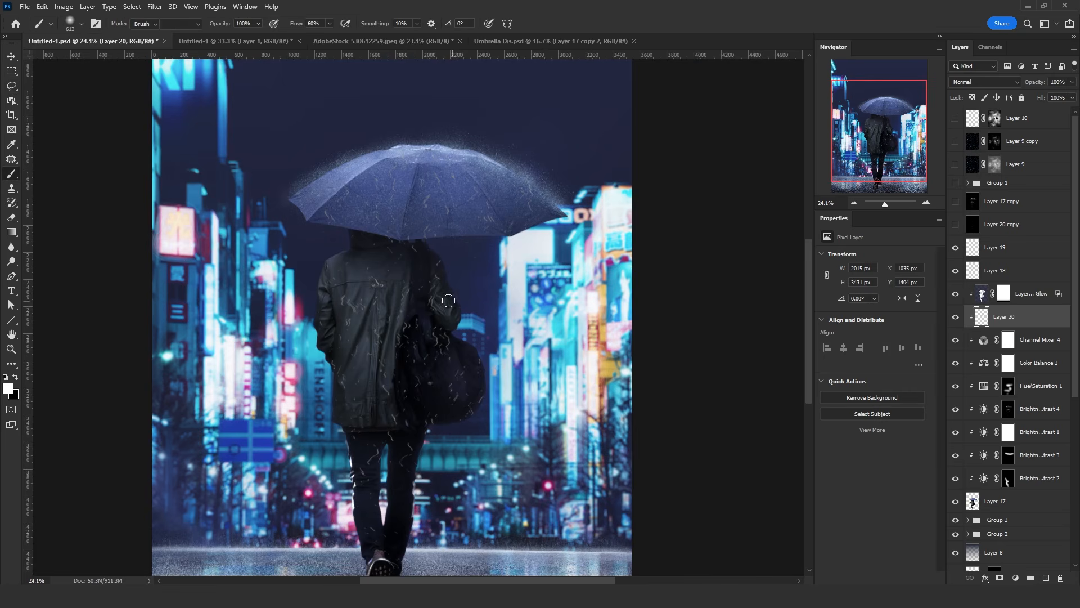
drag(430, 279, 417, 280)
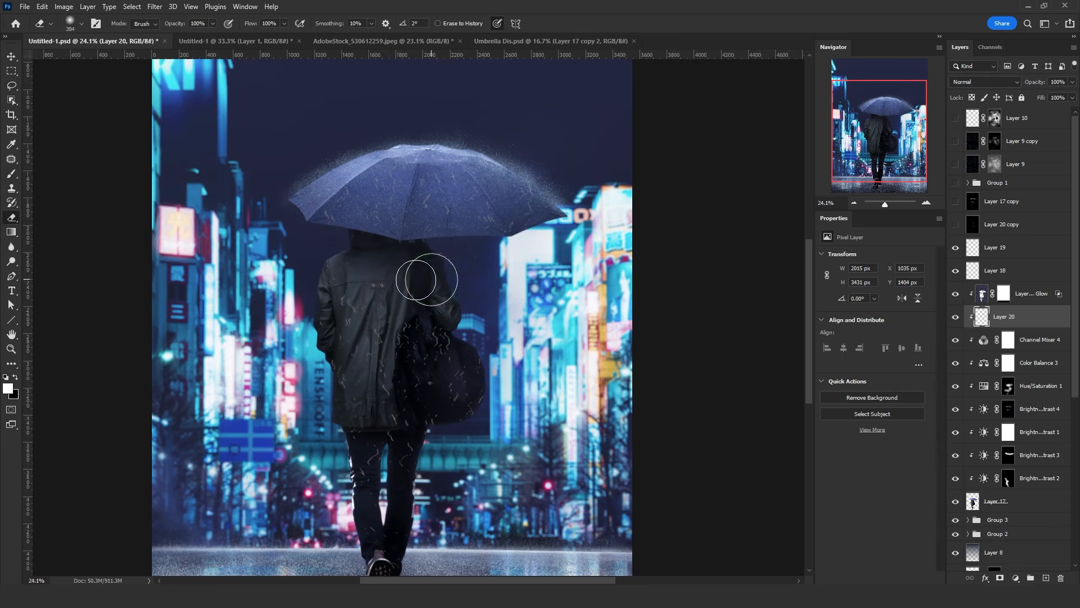
mouse_move(335, 283)
mouse_down()
mouse_move(397, 297)
mouse_move(404, 267)
mouse_move(452, 357)
mouse_move(437, 362)
mouse_move(465, 414)
mouse_move(473, 383)
mouse_move(426, 406)
mouse_move(418, 343)
mouse_move(389, 362)
mouse_move(404, 384)
mouse_up()
- Add a Bevel & Emboss effect to Layer 20 and reset its settings to the defaults
scroll(415, 116, up, 5)
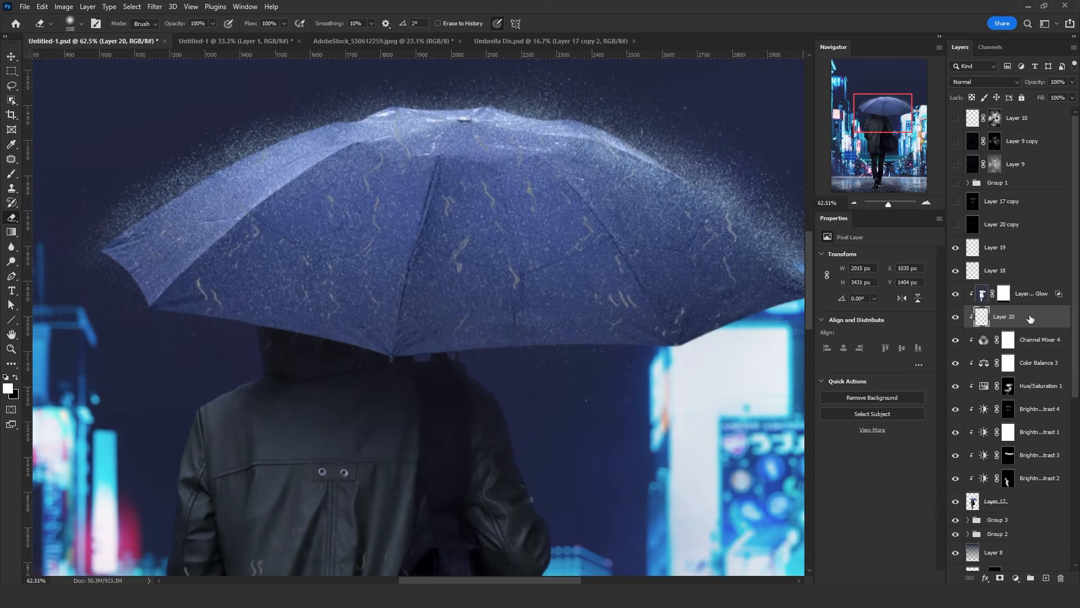
double_click(1030, 318)
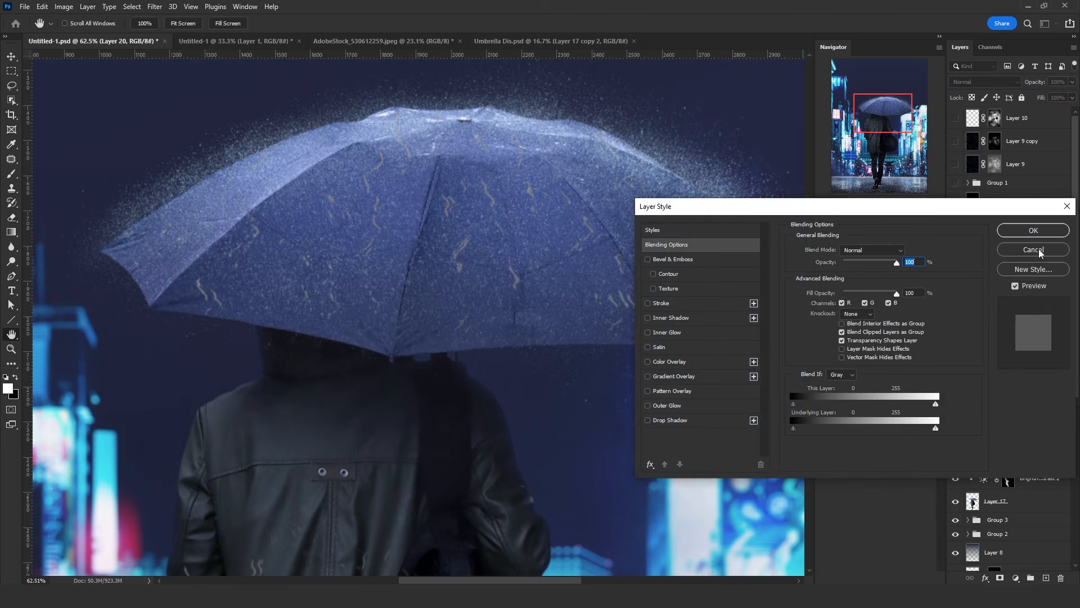
click(1038, 251)
double_click(1001, 319)
click(661, 262)
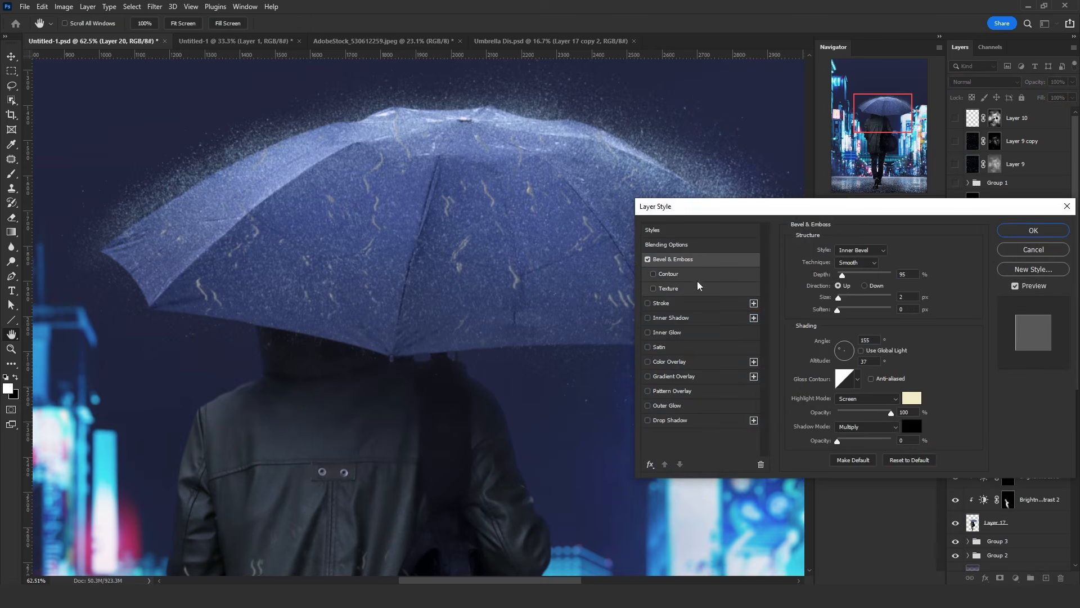
click(907, 460)
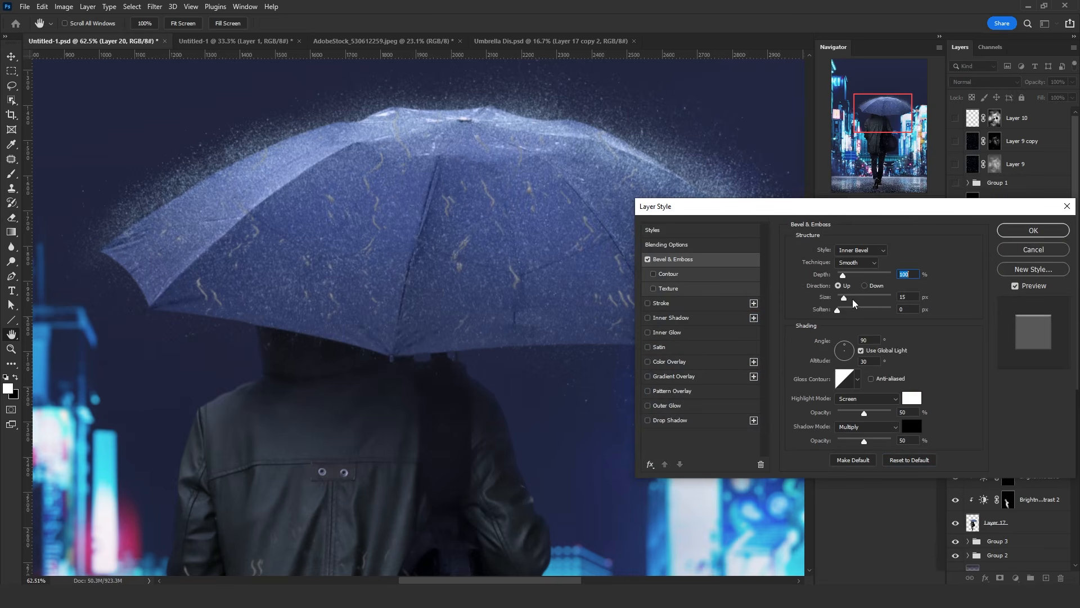
- Set the bevel size to 21 px and its light to angle 96° and altitude 37°, without global light
drag(844, 298, 847, 301)
click(845, 343)
drag(842, 350, 844, 350)
- Compare gloss contours for the bevel and choose the triple-peak one
click(857, 379)
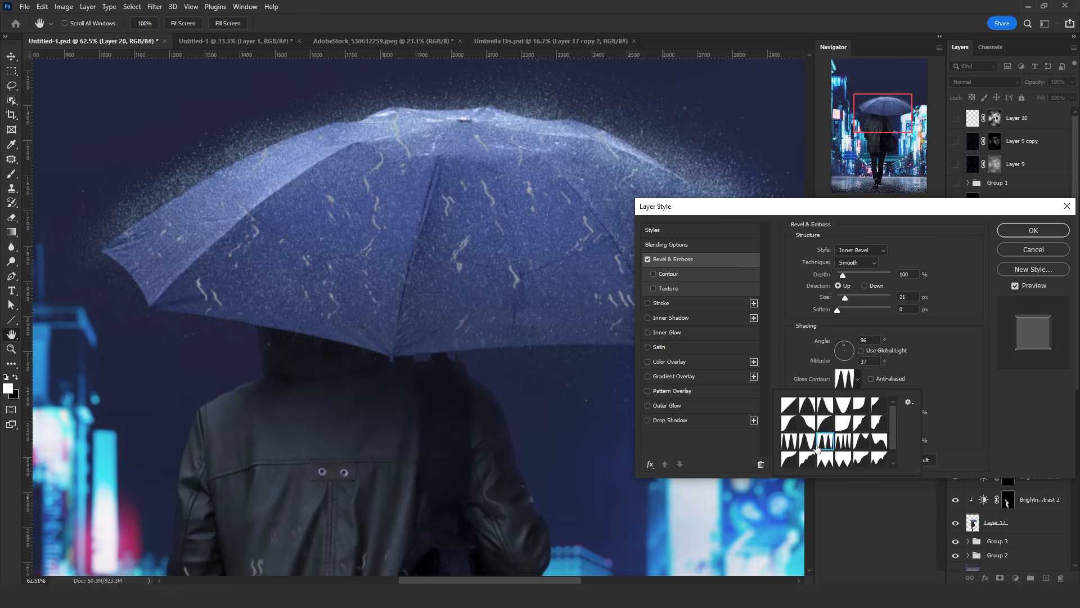
click(798, 445)
click(804, 446)
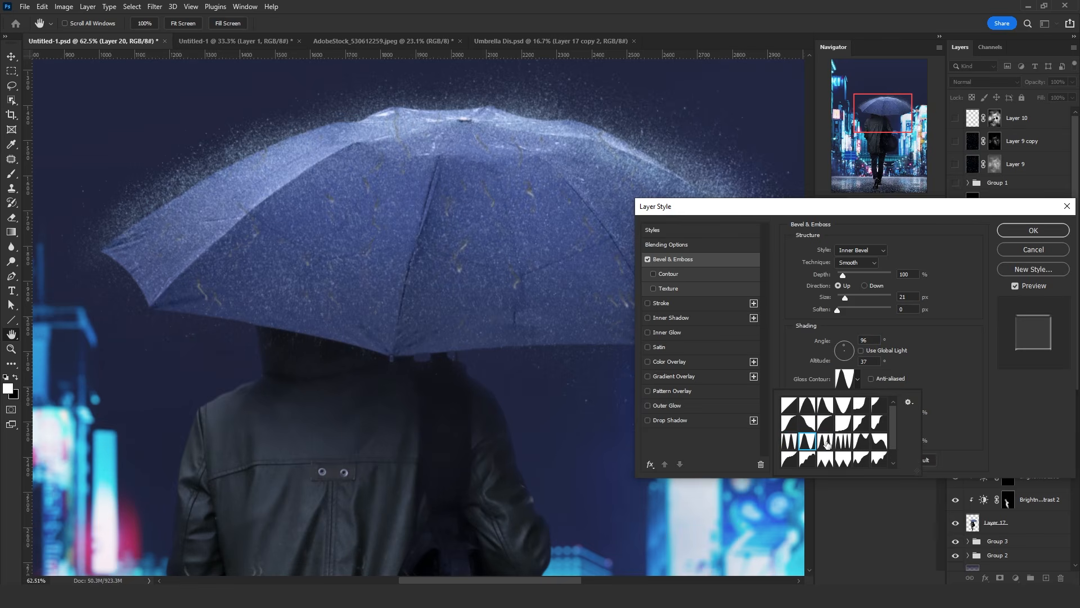
click(826, 443)
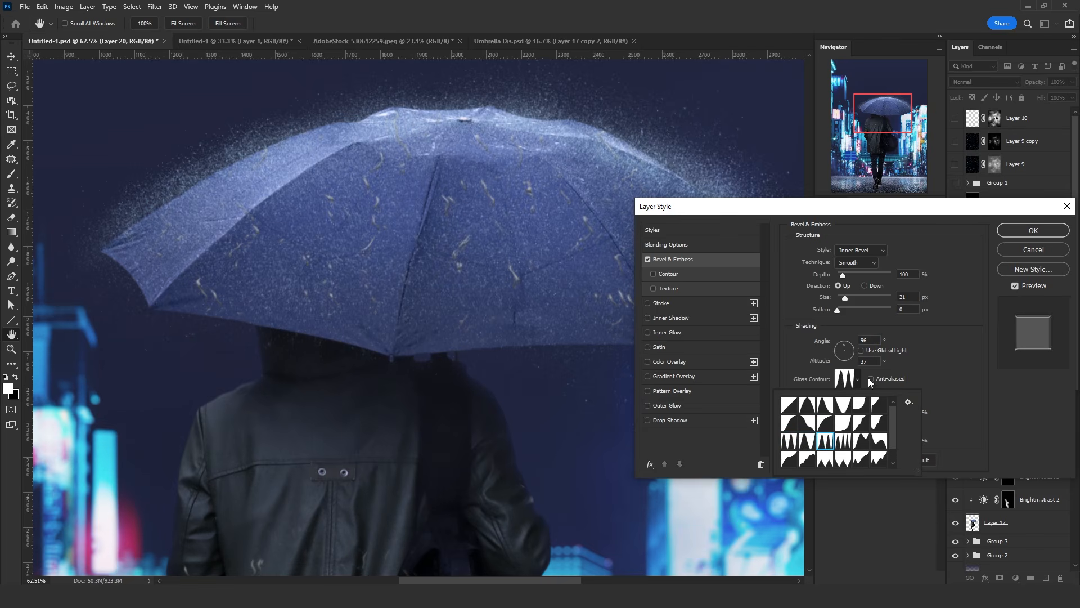
- Set the bevel angle to 126° and the size to 10 px, and apply the layer style
click(930, 363)
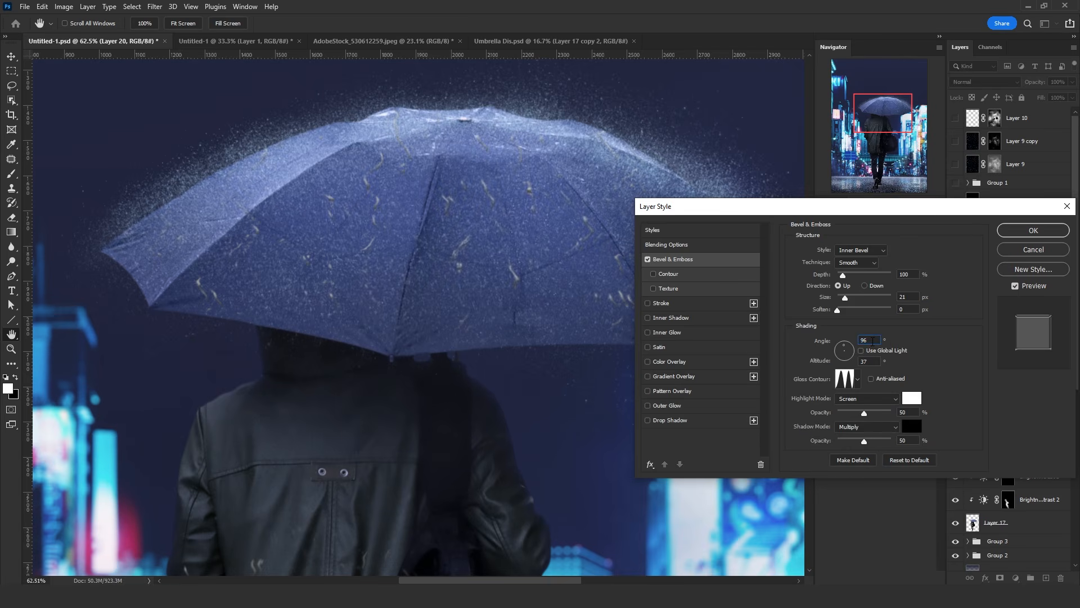
key(shift+Up)
key(shift+Up)
key(shift+Up)
drag(844, 302, 844, 300)
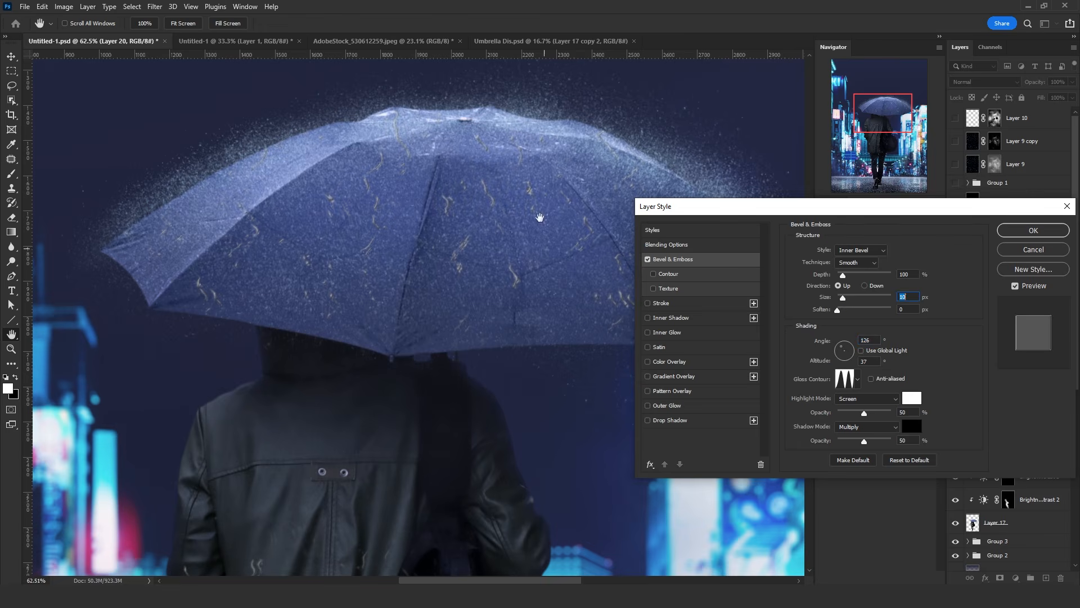
click(1033, 231)
- Shrink the eraser brush to about 39 px and set Layer 20's blend mode to Overlay
key(e)
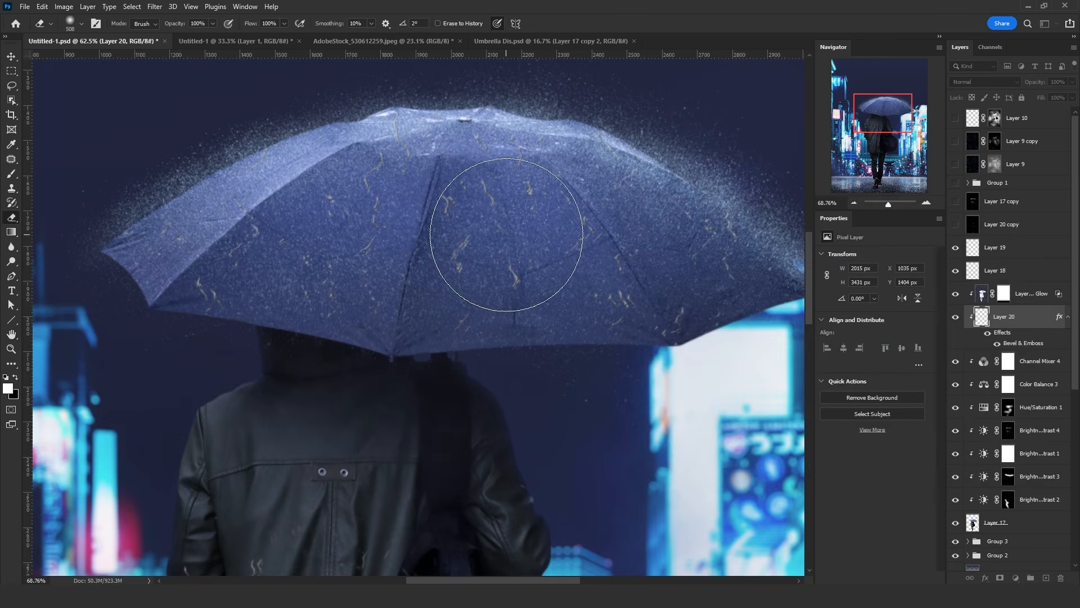
scroll(506, 242, up, 8)
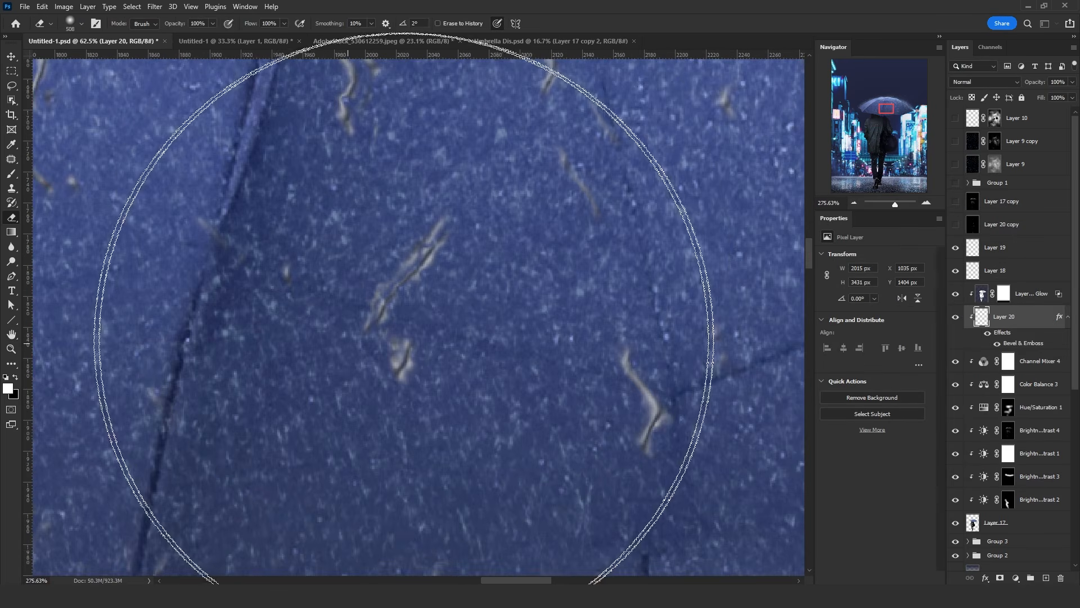
drag(407, 341, 51, 336)
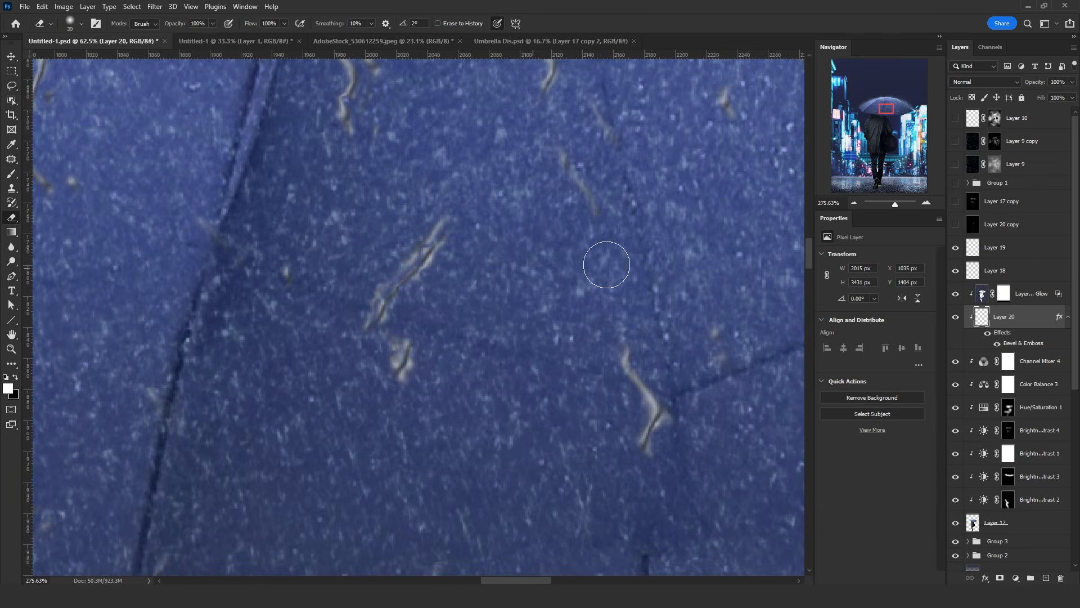
click(980, 79)
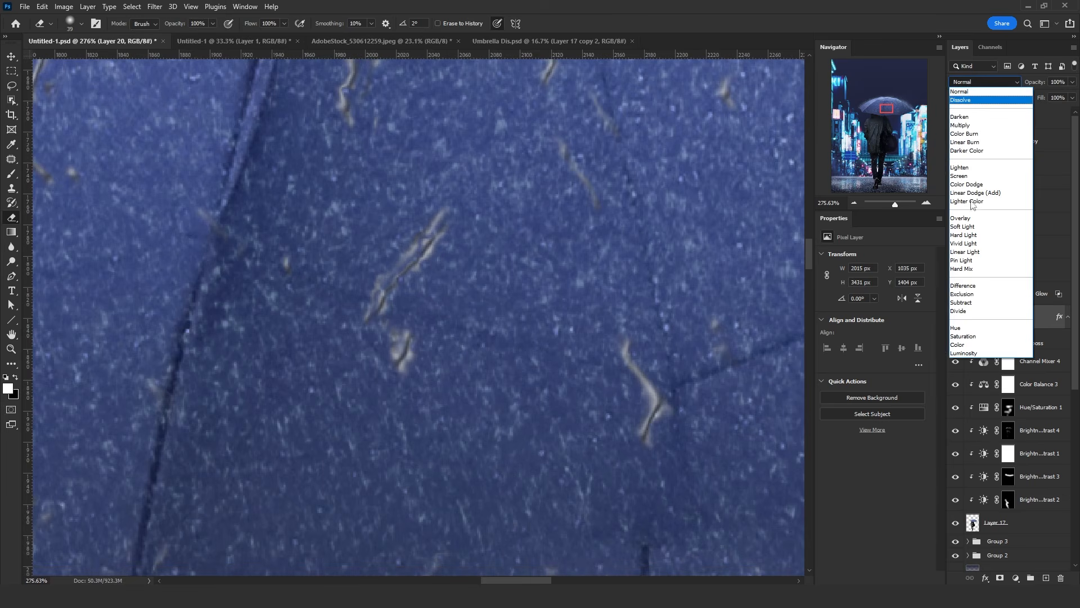
click(968, 219)
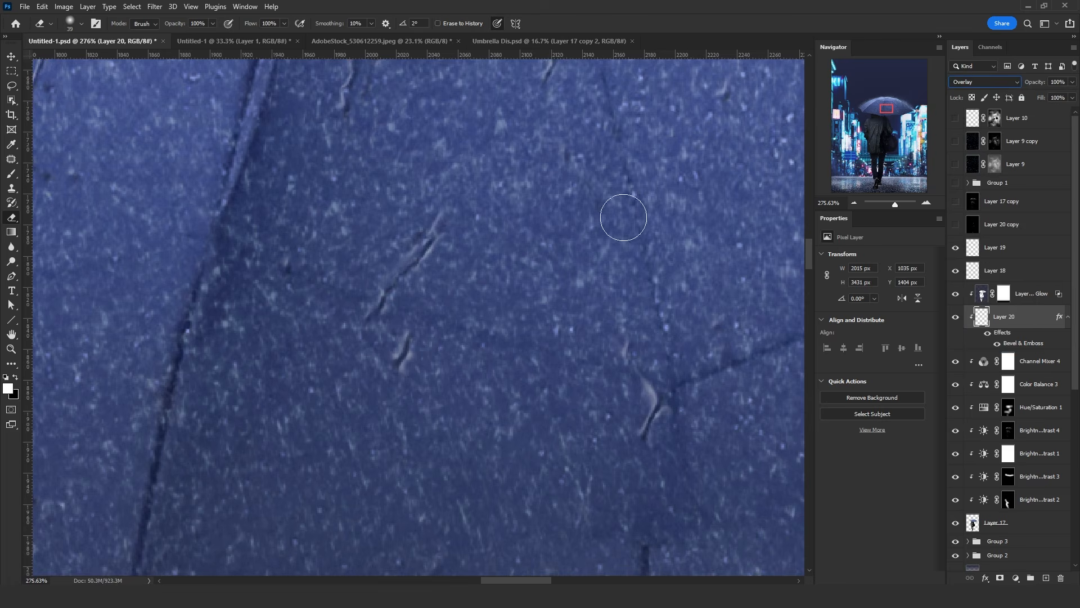
- Examine the embossed rain streaks across the umbrella at several magnifications and review Layer 20's Bevel & Emboss settings
key(z)
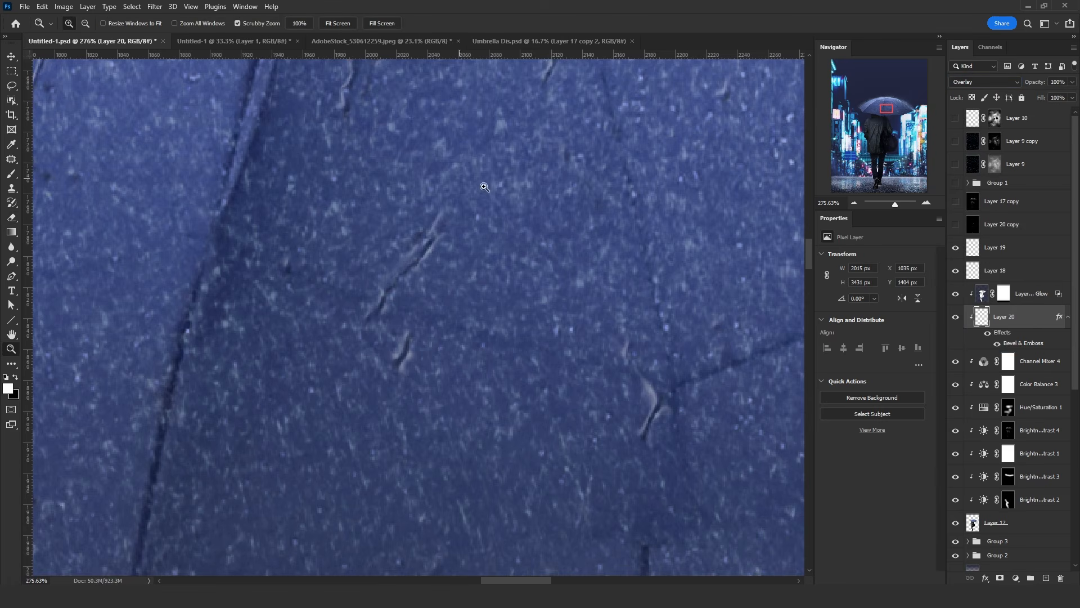
drag(574, 277, 492, 282)
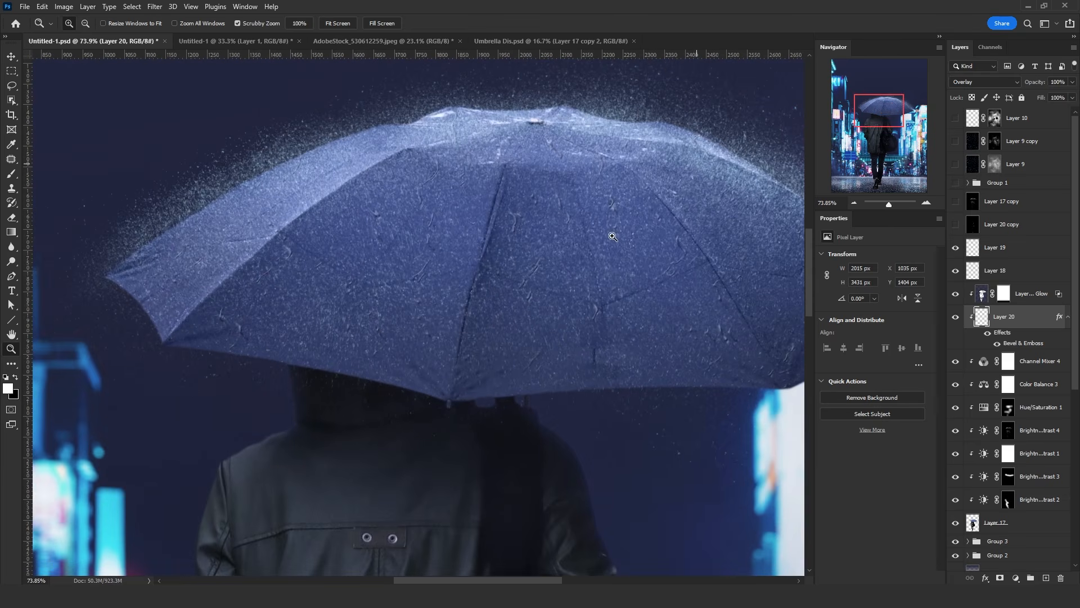
drag(614, 210, 639, 204)
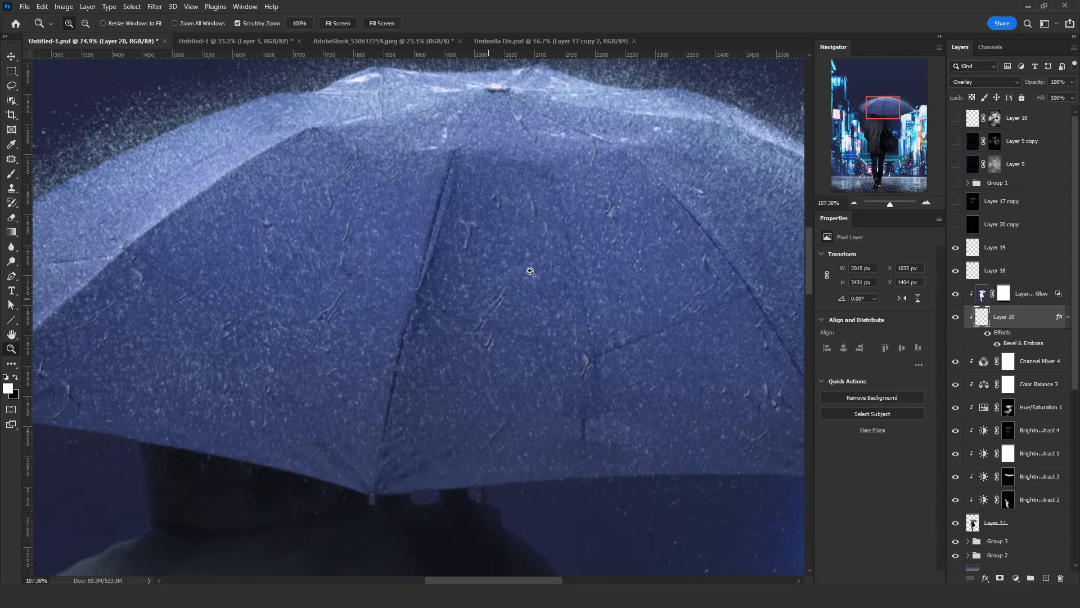
drag(603, 257, 605, 258)
drag(496, 321, 529, 292)
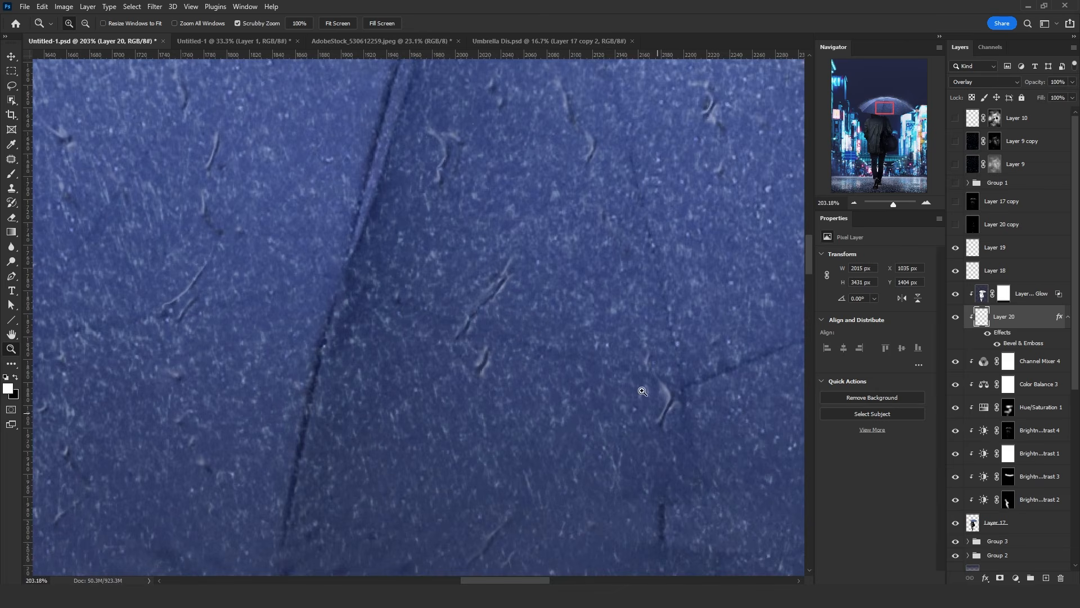
double_click(1042, 317)
click(681, 259)
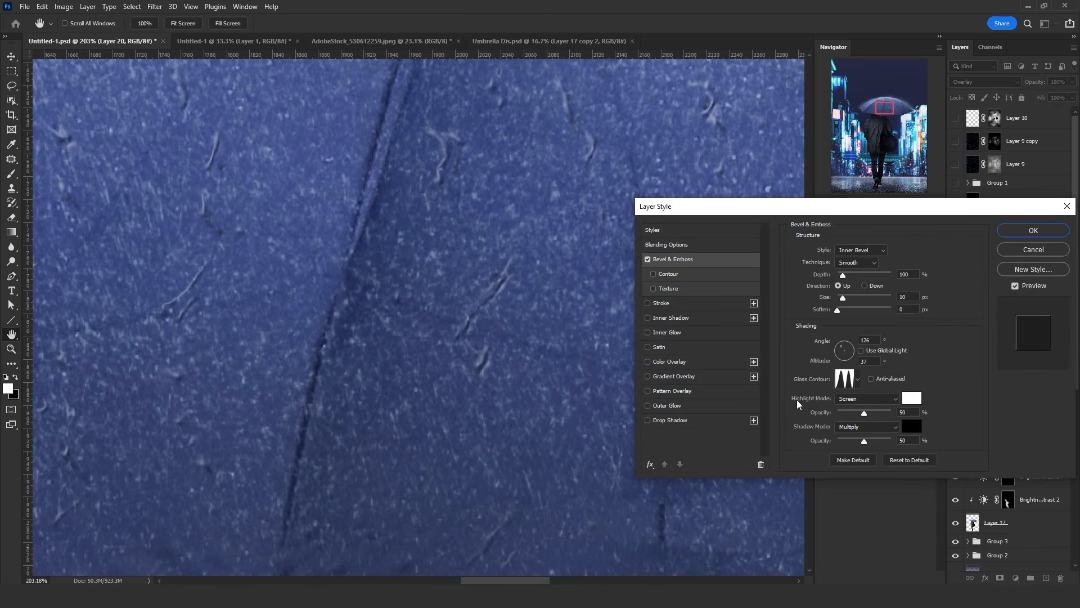
click(1033, 231)
key(z)
drag(551, 296, 608, 270)
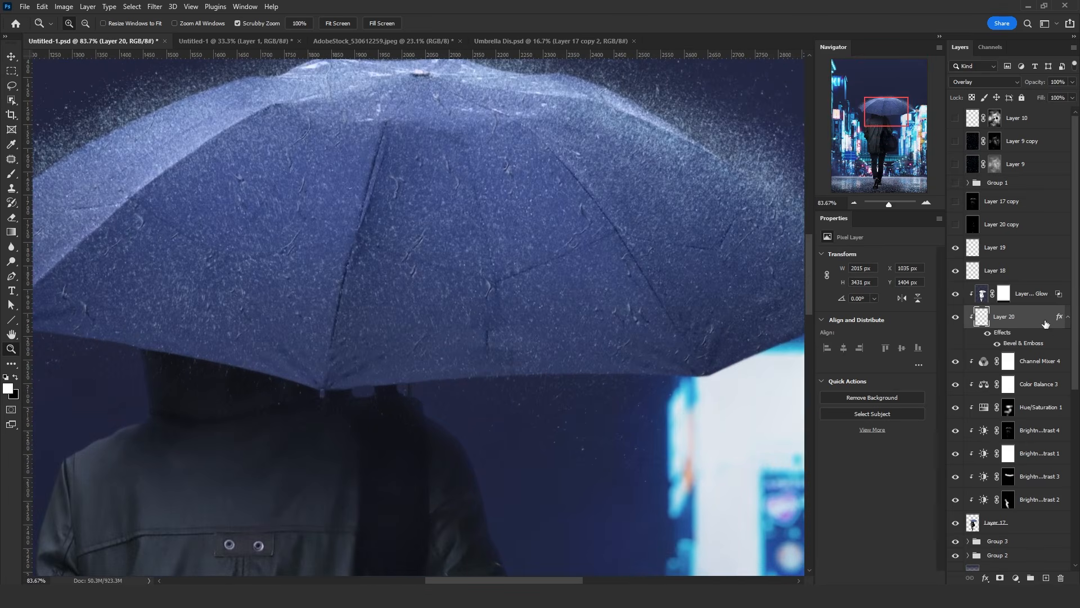
- Set Layer 20's bevel angle to 146°, compare neighbouring gloss contours, and apply the style with the triple-peak contour
double_click(1045, 323)
click(675, 259)
click(870, 340)
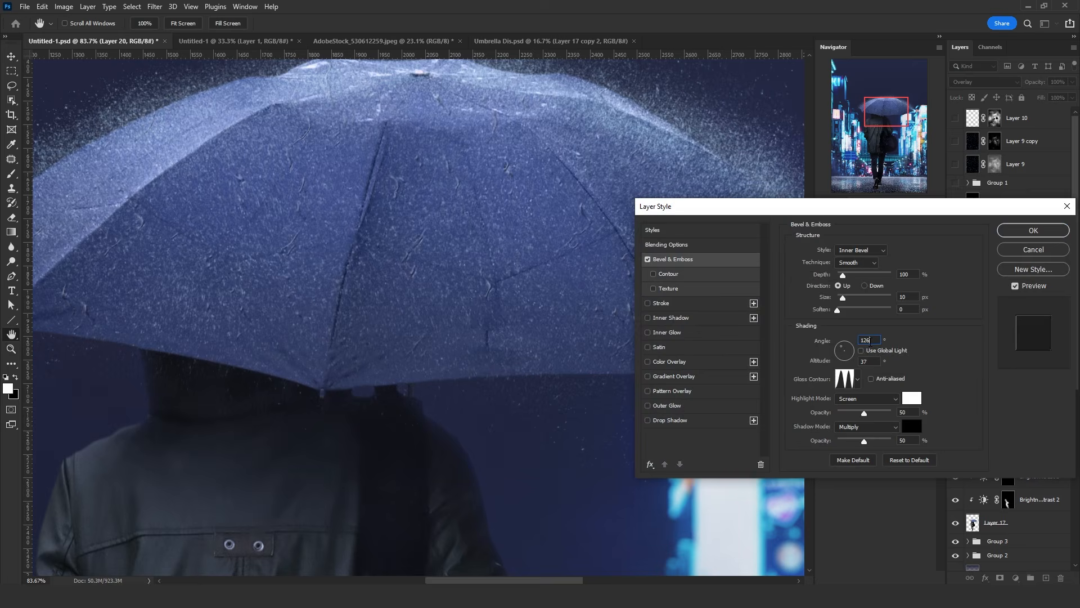
key(shift+Up)
click(858, 380)
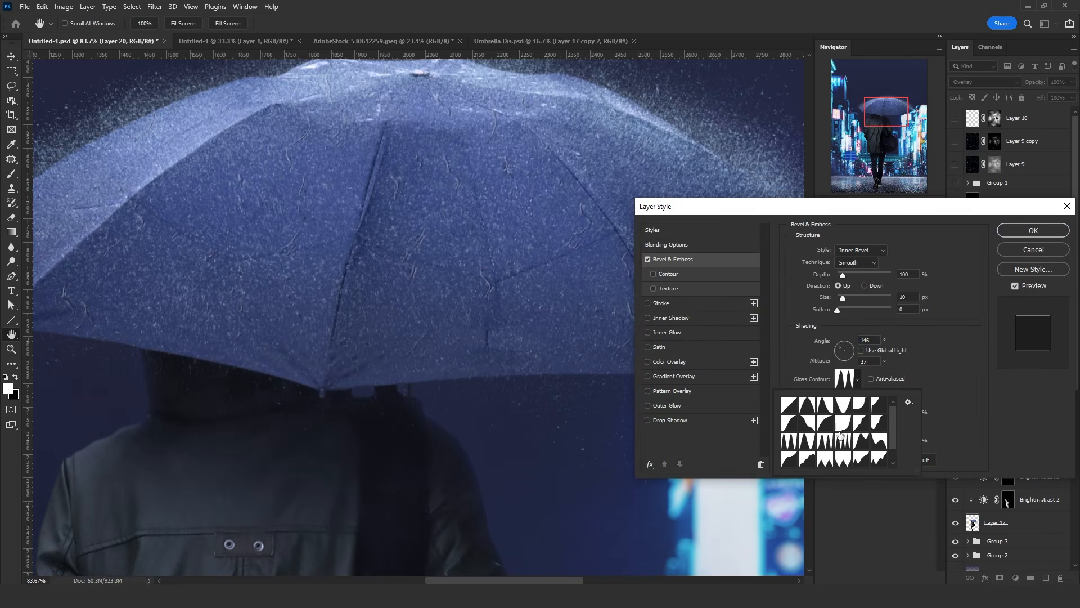
click(808, 441)
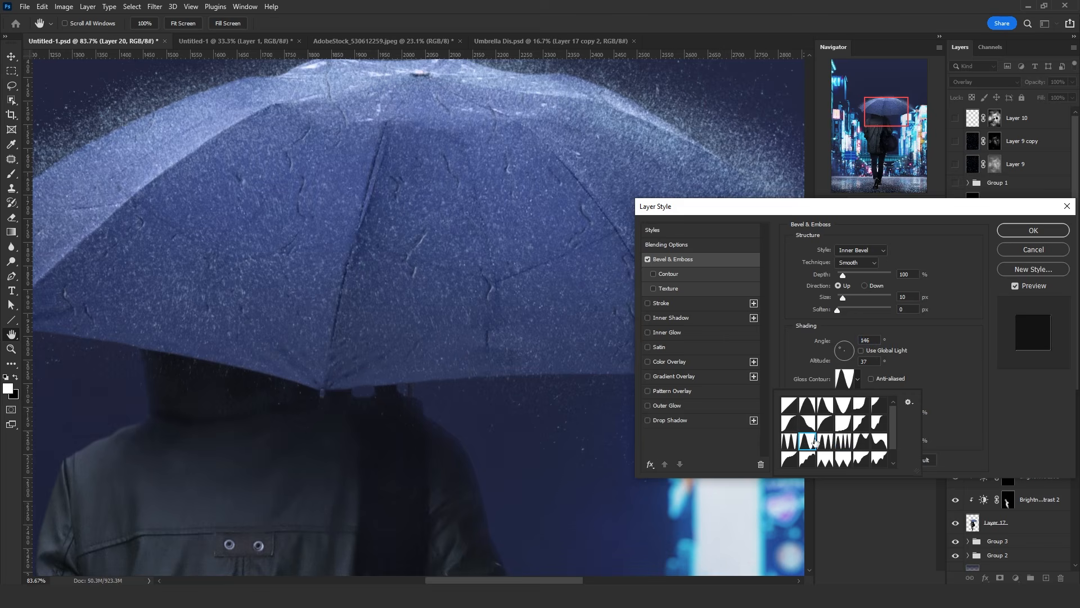
click(824, 444)
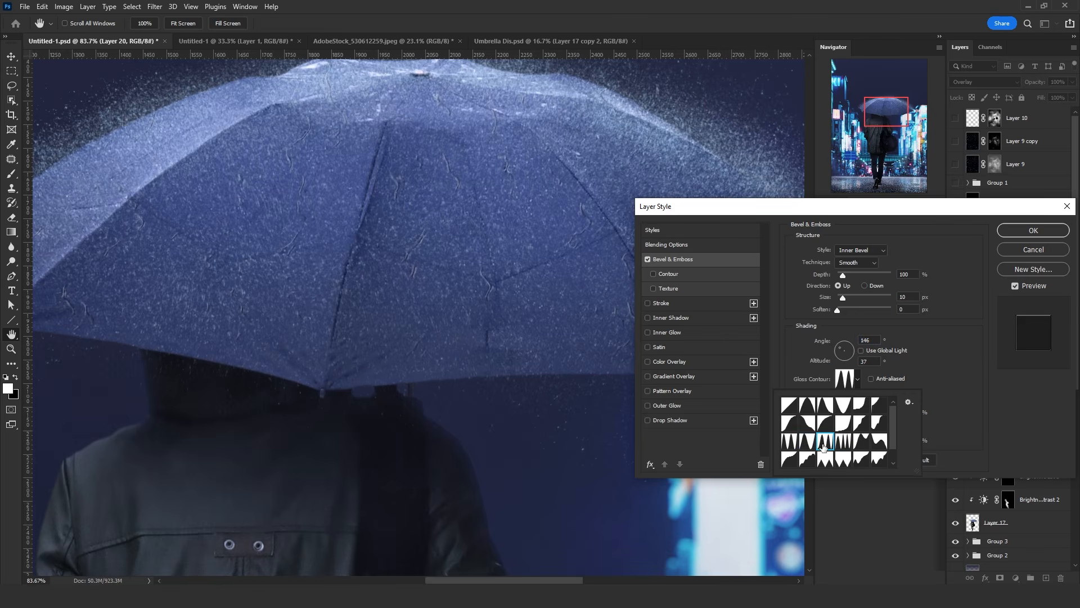
click(957, 259)
key(Return)
- Lower the highlight and shadow opacities of Layer 20's Bevel & Emboss and apply the style
mouse_move(492, 285)
mouse_down()
mouse_move(464, 295)
mouse_move(495, 295)
mouse_up()
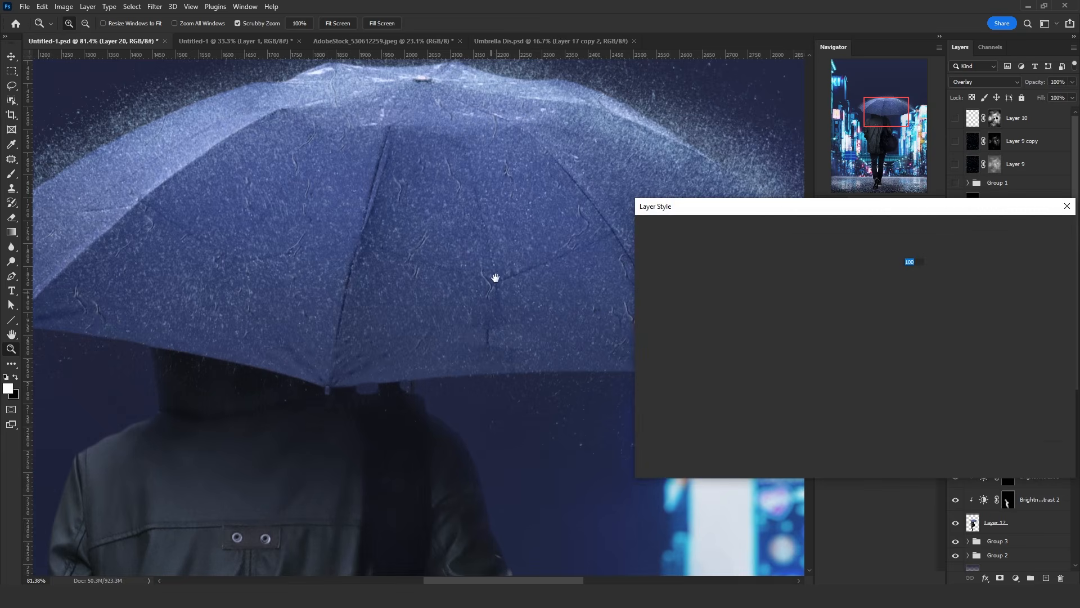
click(688, 260)
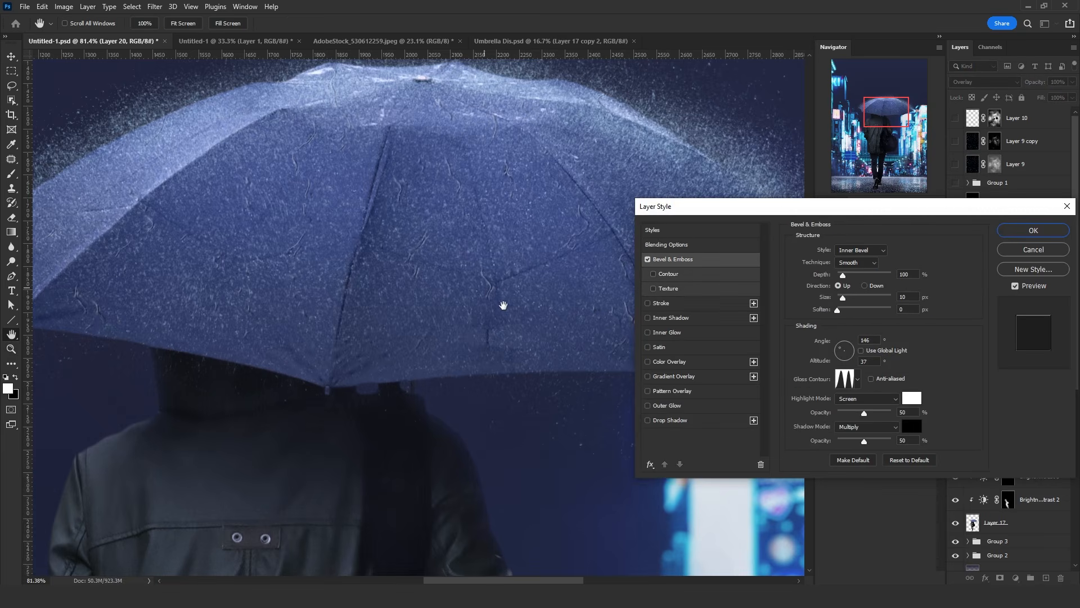
drag(855, 440, 847, 441)
drag(886, 411, 848, 412)
click(1033, 231)
- Switch to the Brush tool and set the foreground colour to 50% gray (#808080)
key(z)
drag(477, 289, 409, 286)
drag(481, 251, 487, 285)
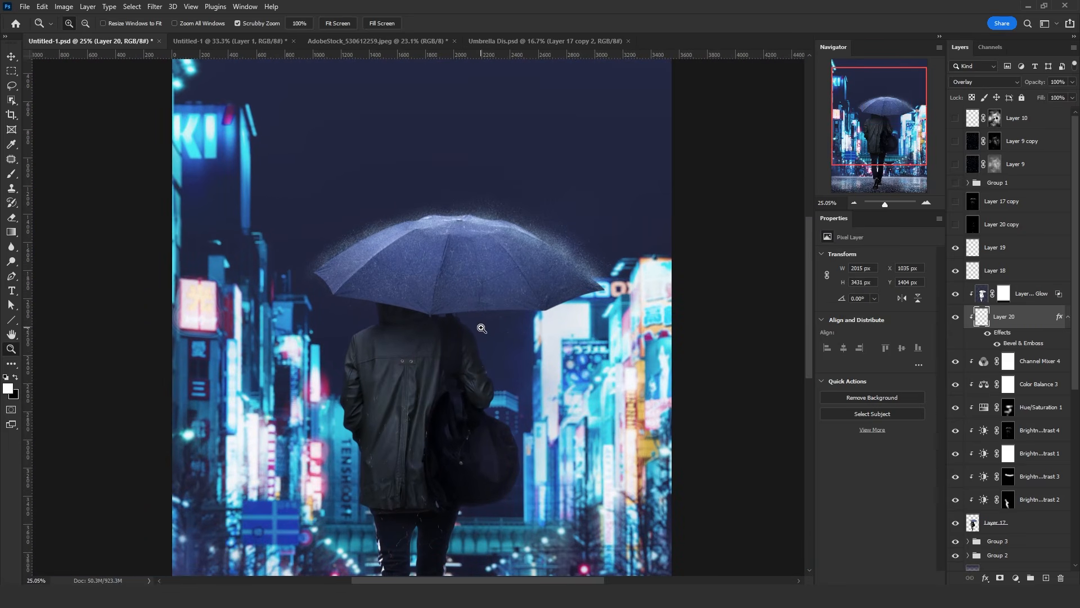
drag(482, 309, 540, 298)
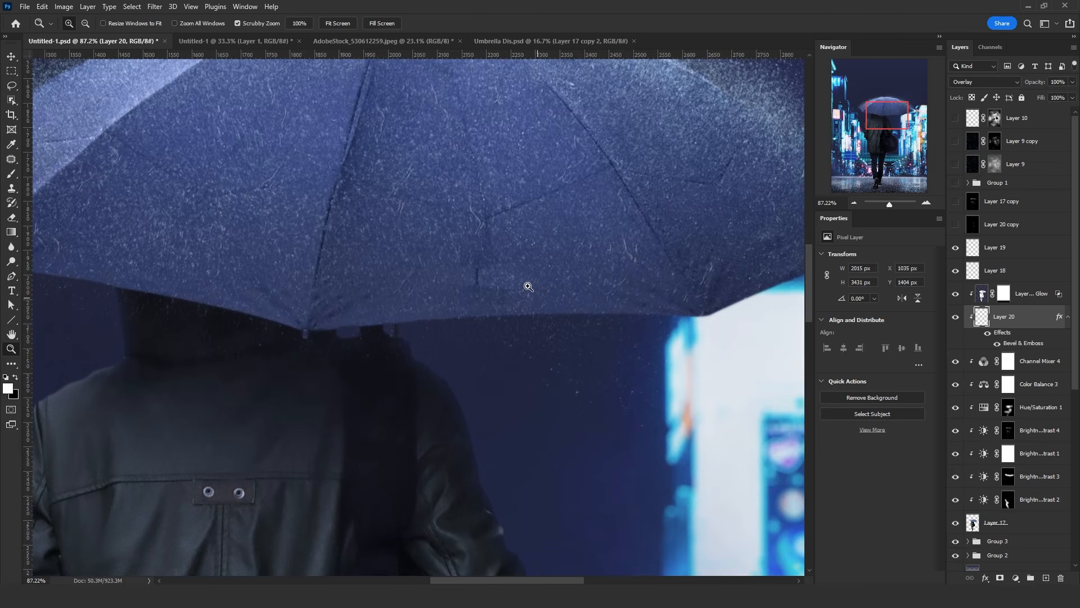
click(9, 178)
drag(423, 340, 298, 325)
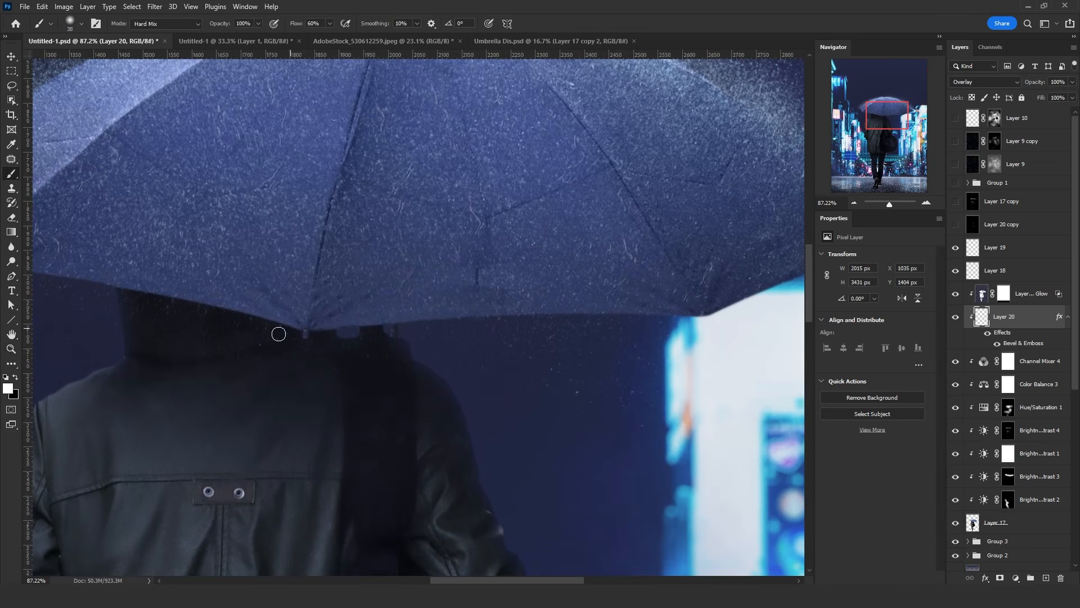
click(8, 388)
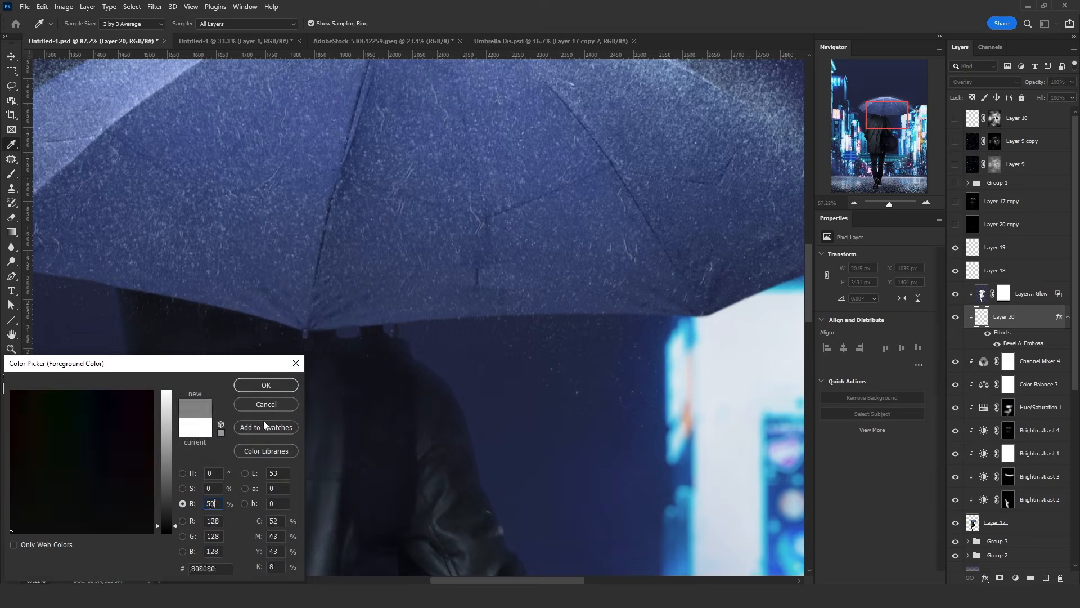
click(266, 385)
- Add a new empty layer directly above the clipped Inner Glow layer
click(1013, 272)
click(1037, 297)
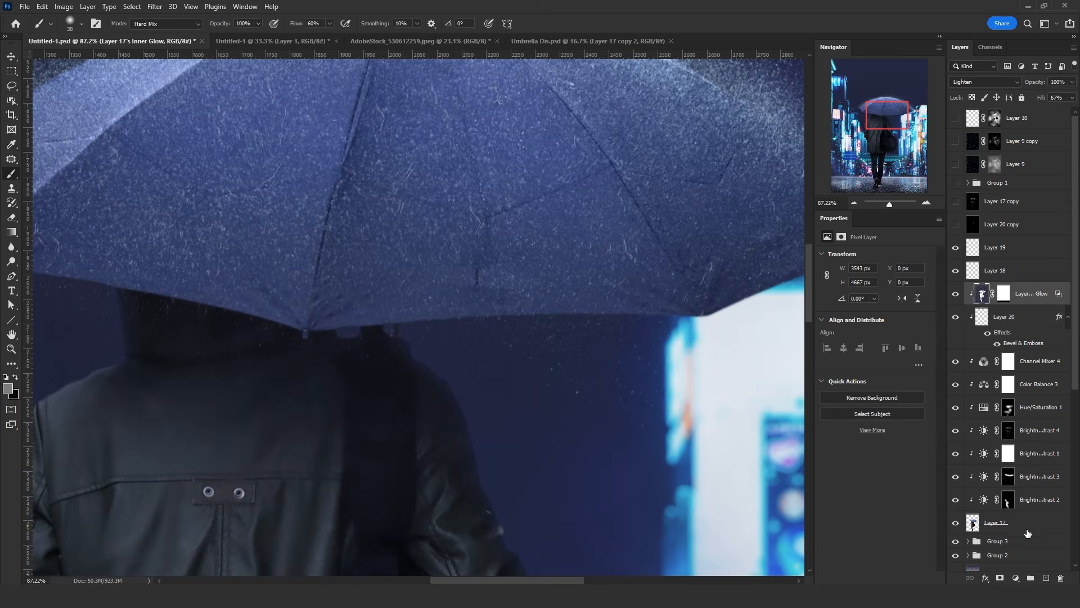
click(1046, 577)
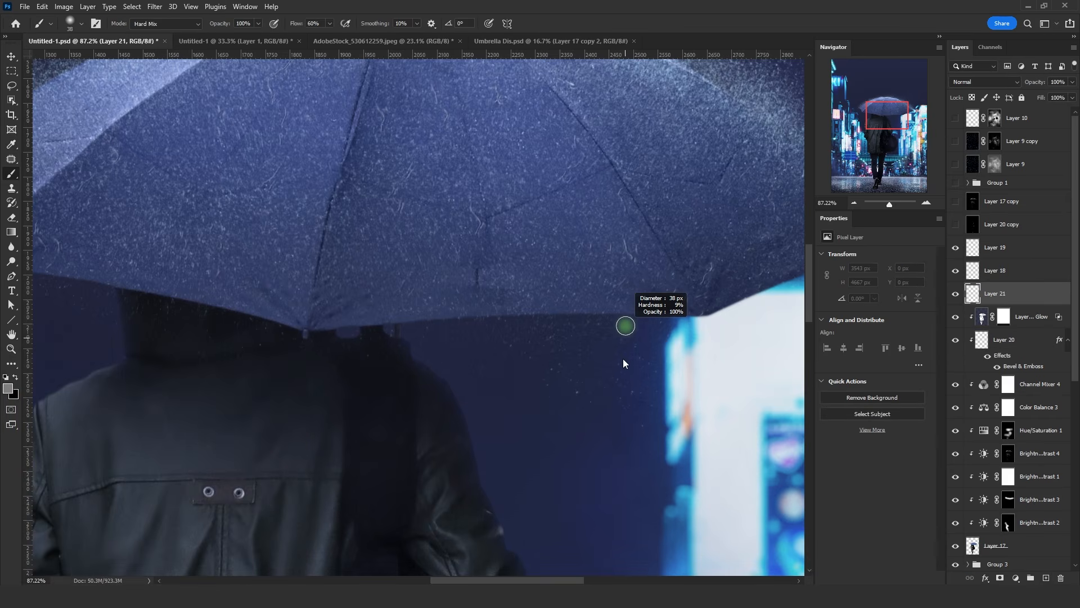
- Try painting a gray band along the umbrella's lower edge on the new layer, and undo it
mouse_move(768, 283)
mouse_down()
mouse_move(680, 313)
mouse_move(356, 326)
mouse_move(28, 276)
mouse_up()
scroll(206, 300, down, 3)
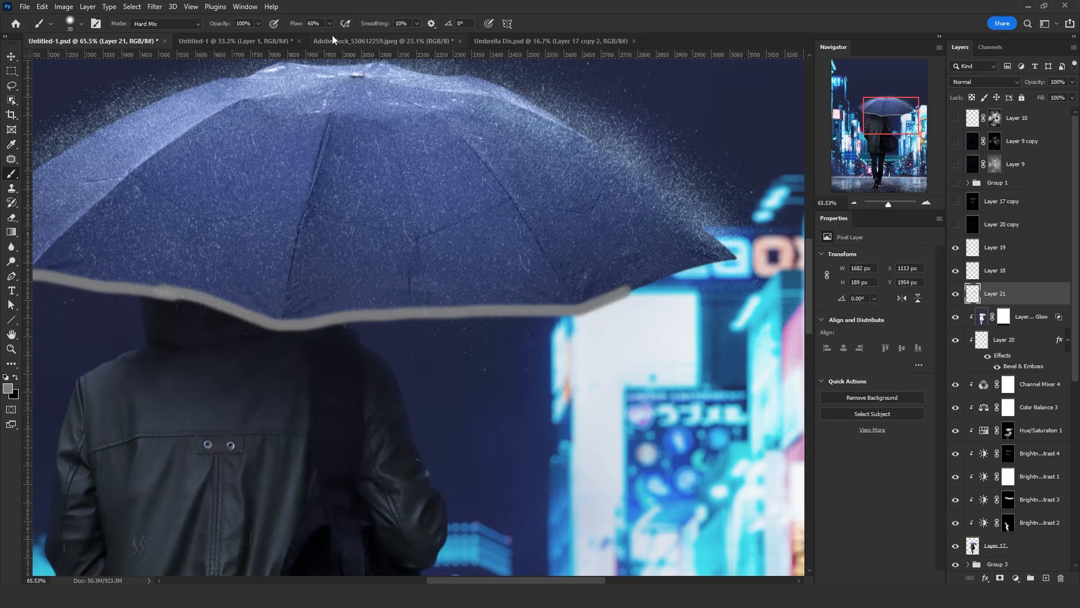
click(1058, 578)
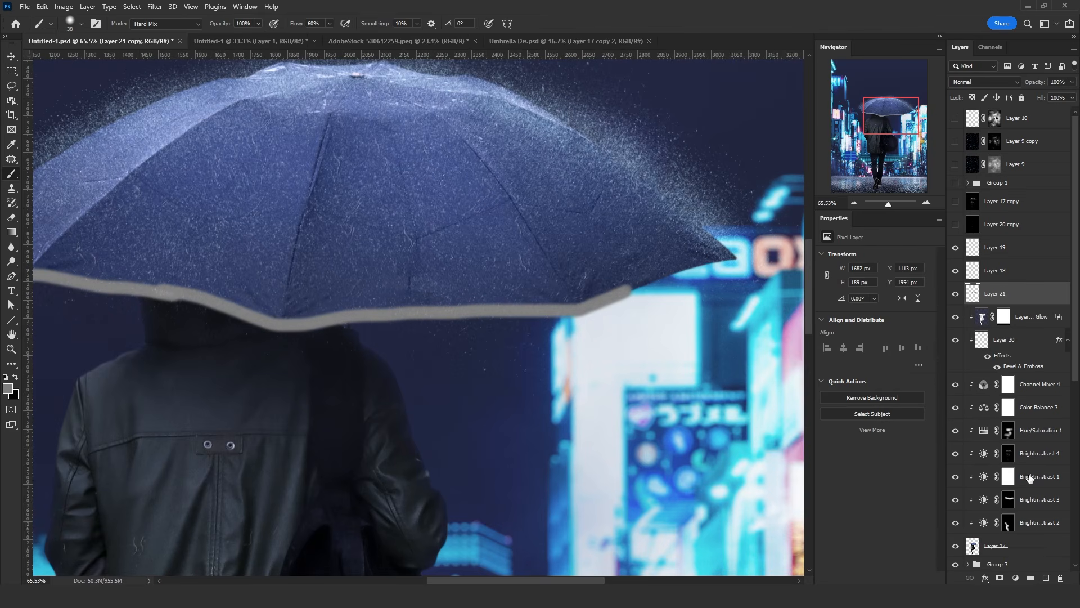
key(ctrl+z)
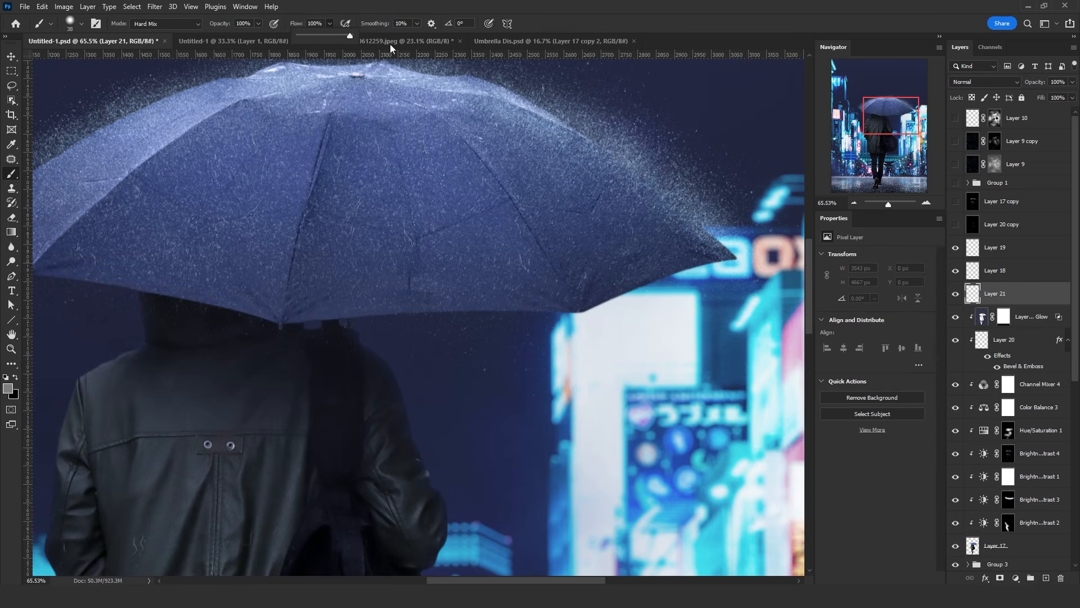
- Paint a gray band along the umbrella's whole lower edge at 100% flow, completing its outer end in Normal brush mode
mouse_move(734, 258)
mouse_down()
mouse_move(574, 309)
mouse_move(274, 325)
mouse_move(141, 285)
mouse_move(49, 264)
mouse_up()
scroll(174, 280, down, 2)
key(ctrl+z)
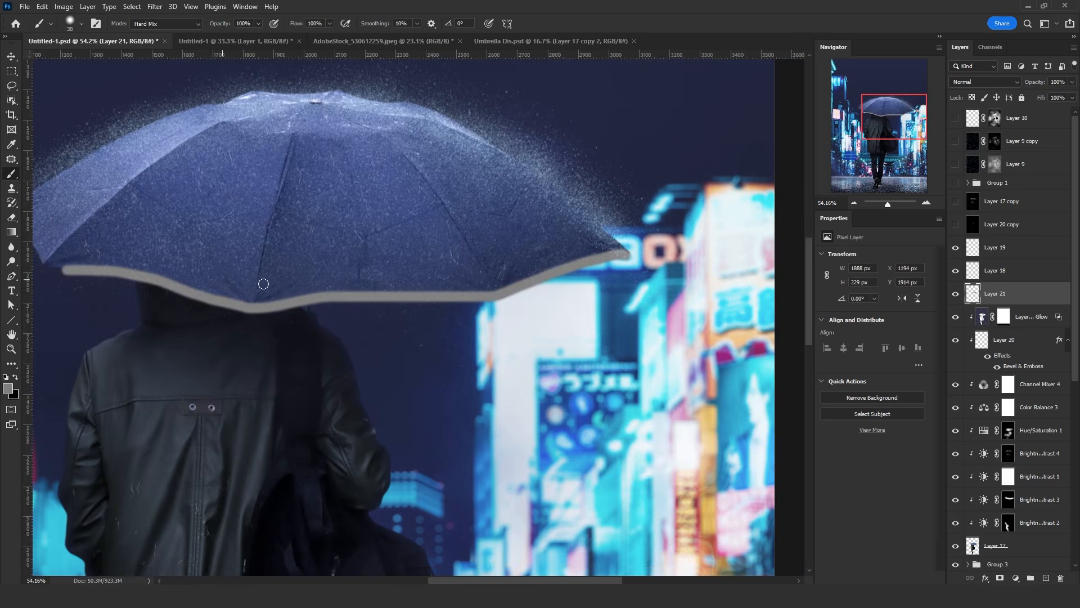
scroll(263, 283, down, 4)
scroll(163, 270, up, 3)
click(155, 25)
click(160, 33)
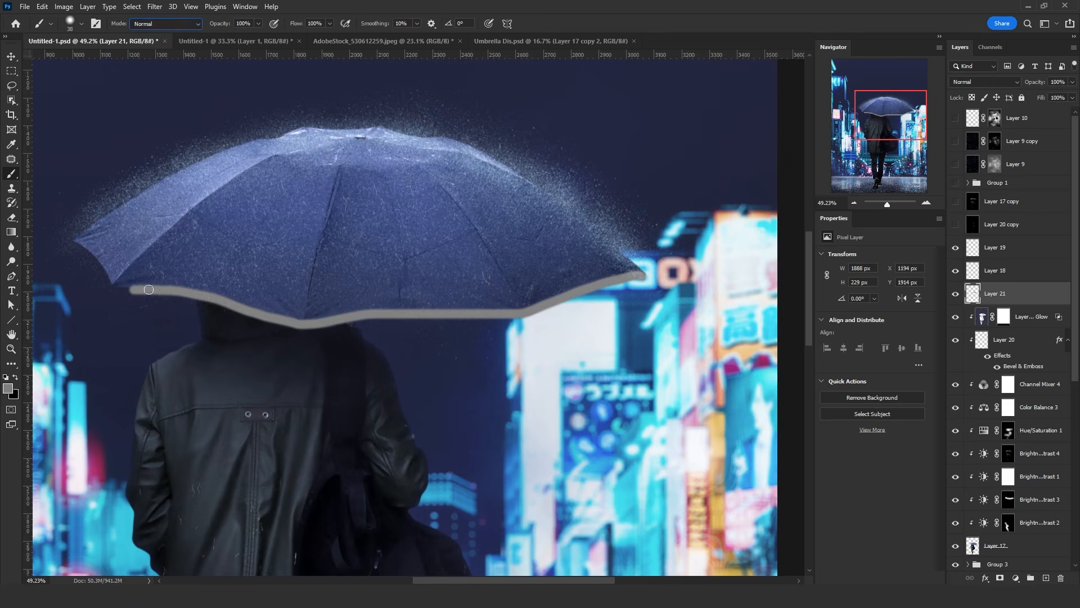
mouse_move(148, 290)
mouse_down()
mouse_move(118, 286)
mouse_move(93, 258)
mouse_up()
scroll(93, 258, up, 2)
- Lasso the lower half of the gray band from one umbrella tip to the other, including the area beneath it
key(l)
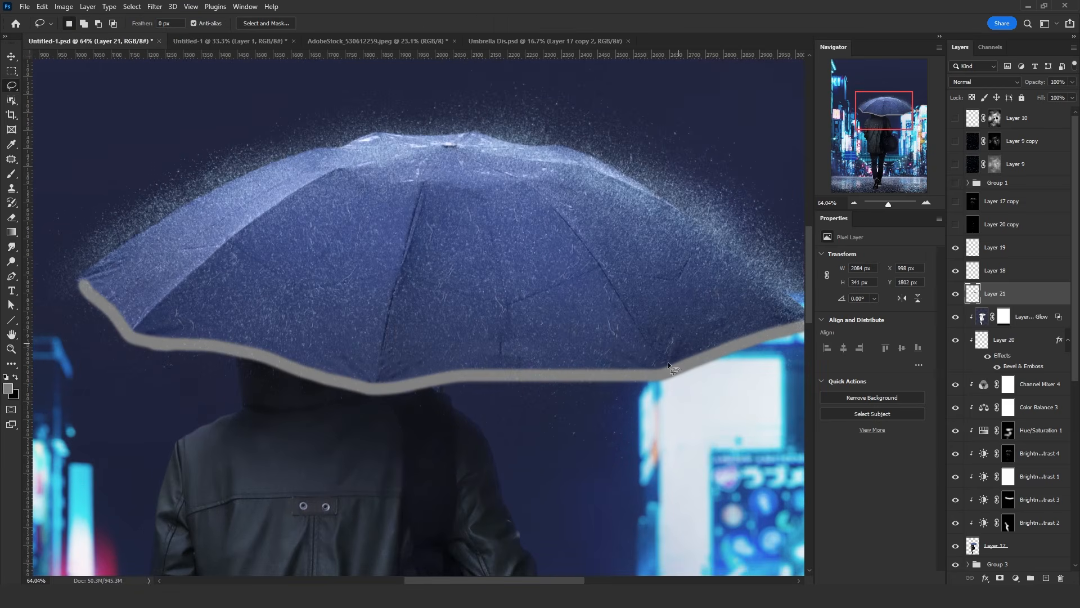
scroll(508, 333, down, 2)
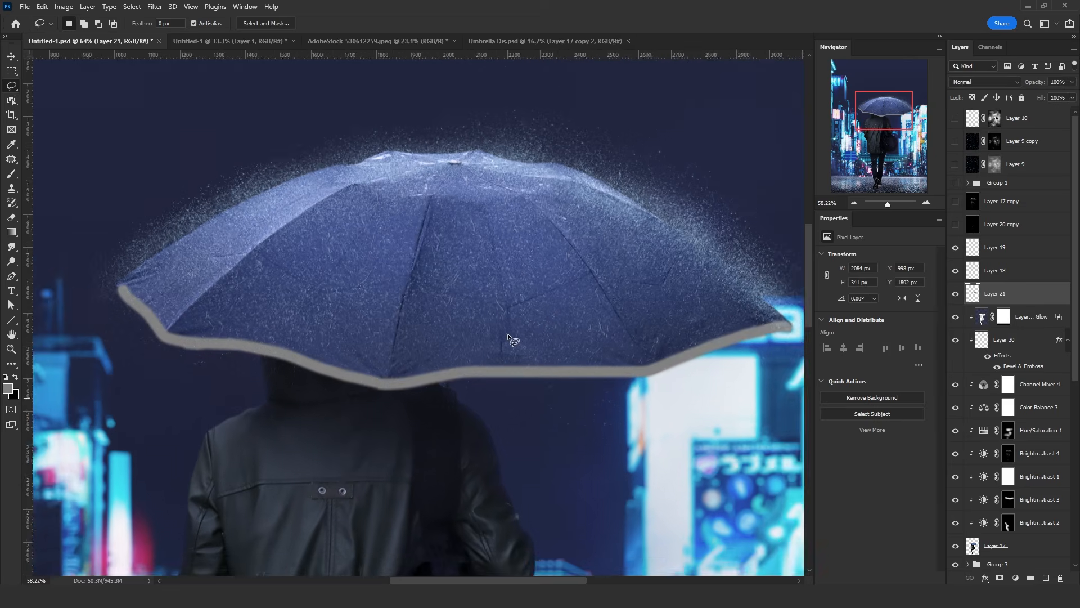
scroll(585, 352, up, 1)
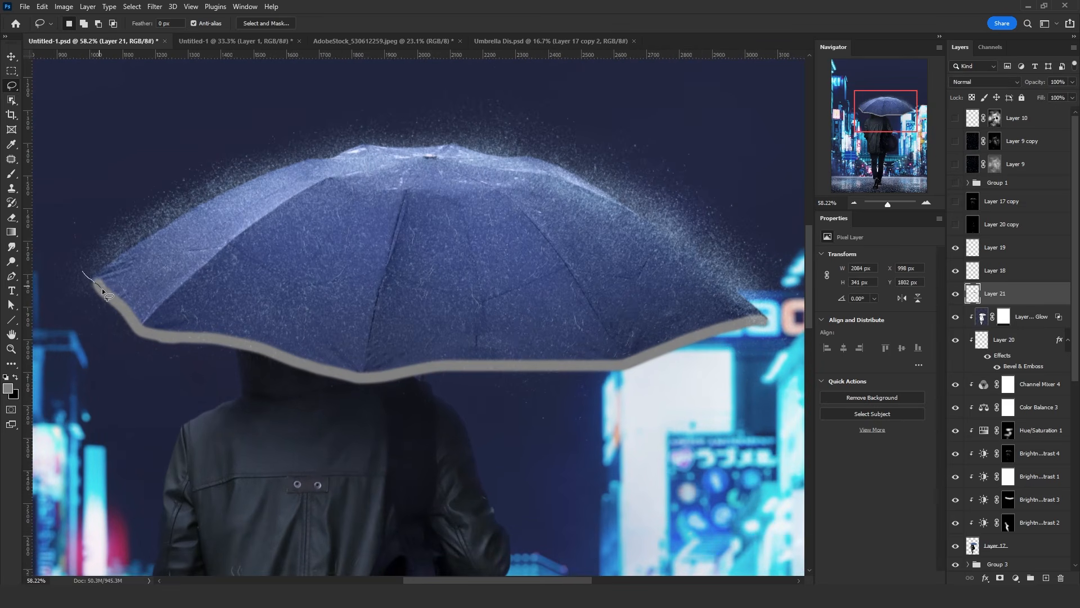
mouse_move(102, 289)
mouse_down()
mouse_move(143, 329)
mouse_move(214, 338)
mouse_move(197, 339)
mouse_up()
drag(62, 304, 87, 281)
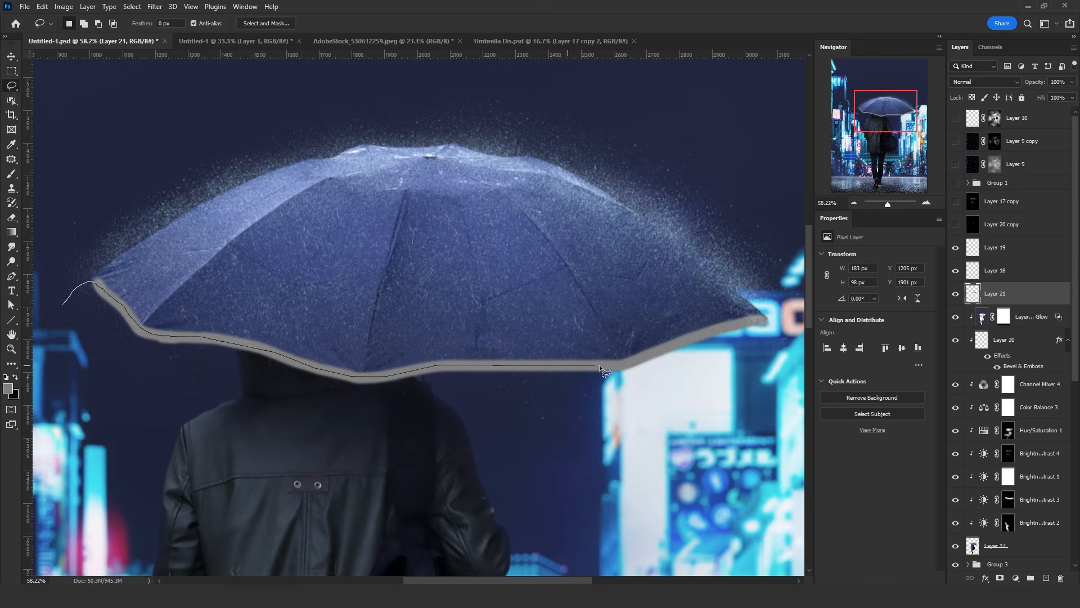
mouse_move(673, 347)
mouse_down()
mouse_move(520, 463)
mouse_move(65, 307)
mouse_up()
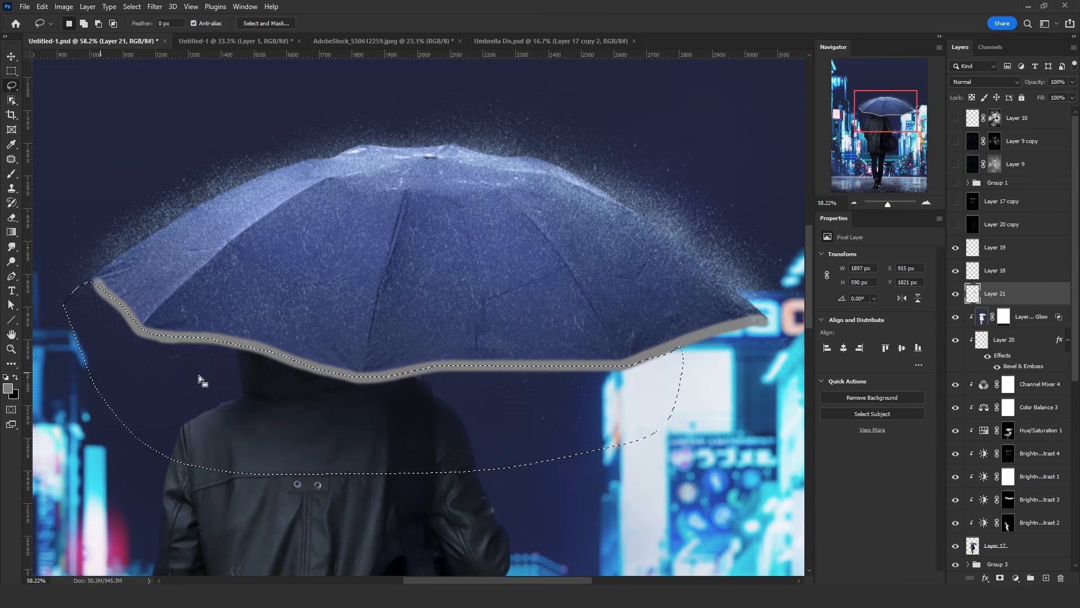
drag(595, 377, 669, 348)
drag(767, 316, 663, 428)
- Try distorting the selected lower half of the gray band with the Wave filter, and undo it
click(160, 8)
mouse_move(237, 169)
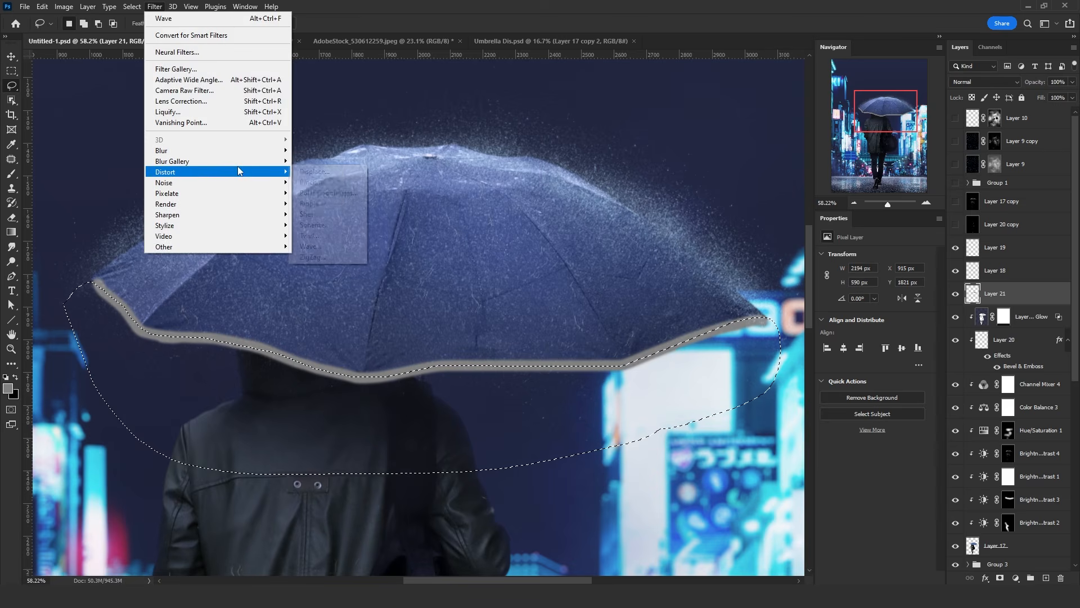
click(326, 248)
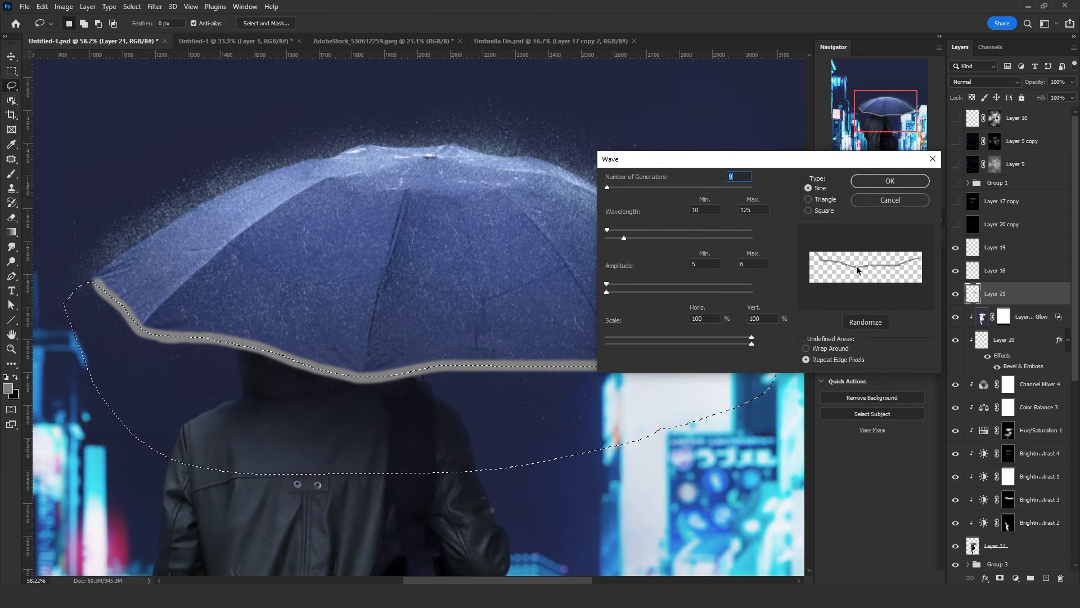
drag(607, 187, 615, 188)
drag(639, 238, 621, 237)
mouse_move(607, 284)
mouse_down()
mouse_move(631, 284)
mouse_move(618, 286)
mouse_up()
click(817, 201)
click(863, 183)
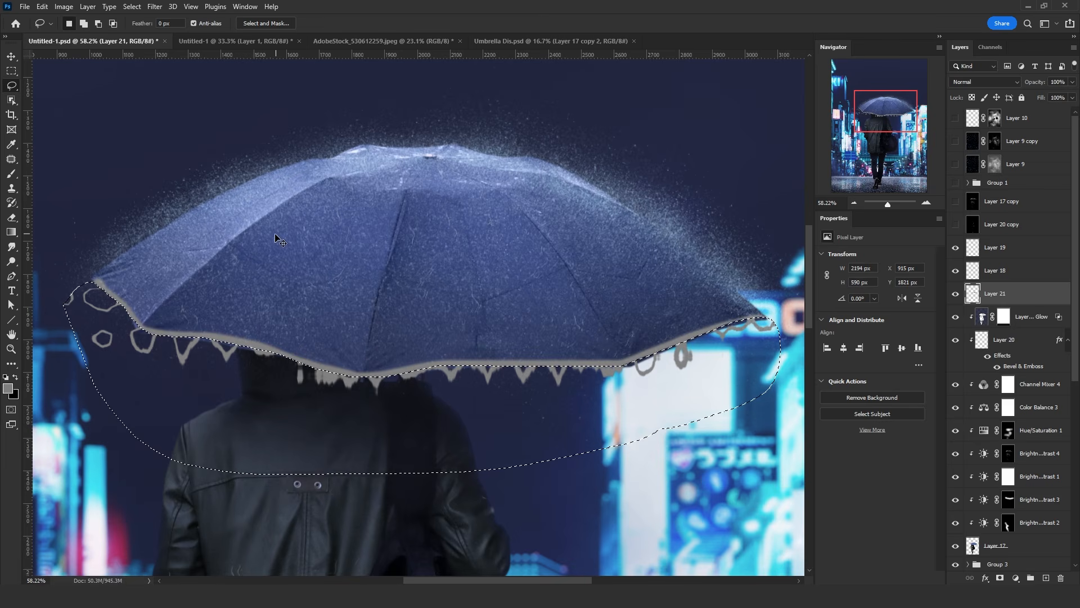
key(ctrl+z)
click(155, 7)
mouse_move(237, 171)
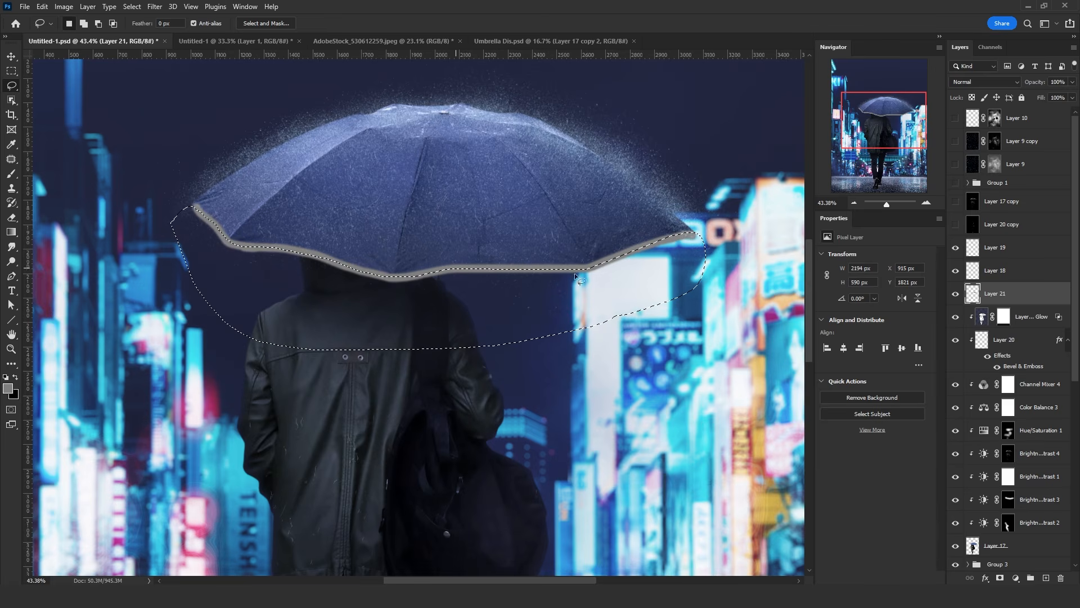
- Add the canvas areas well above and below the umbrella's rim to the existing lasso selection
scroll(532, 264, down, 5)
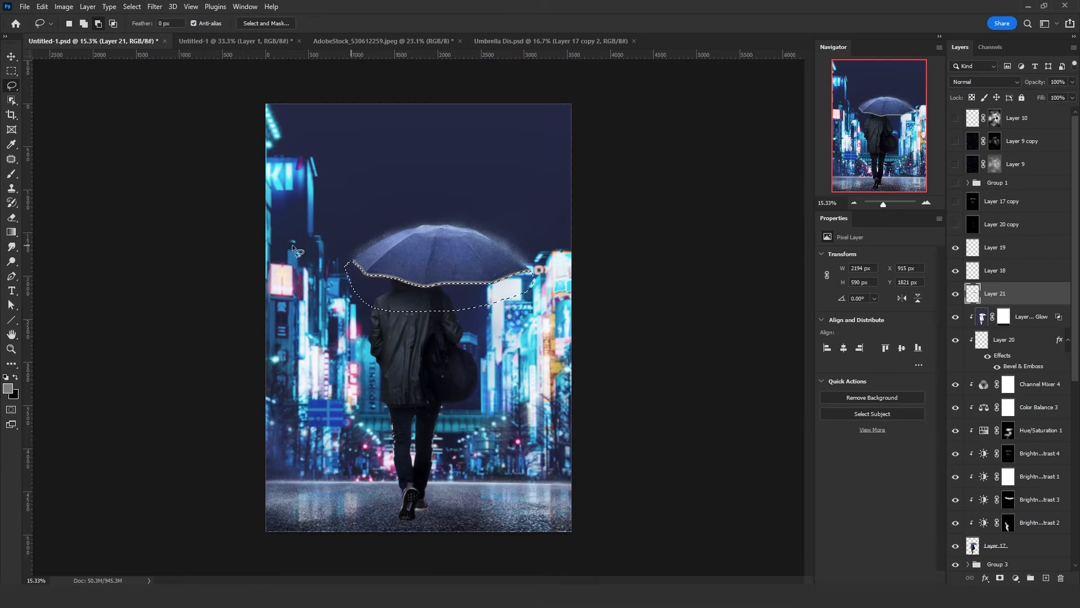
mouse_move(351, 247)
mouse_down()
mouse_move(600, 91)
mouse_move(181, 96)
mouse_up()
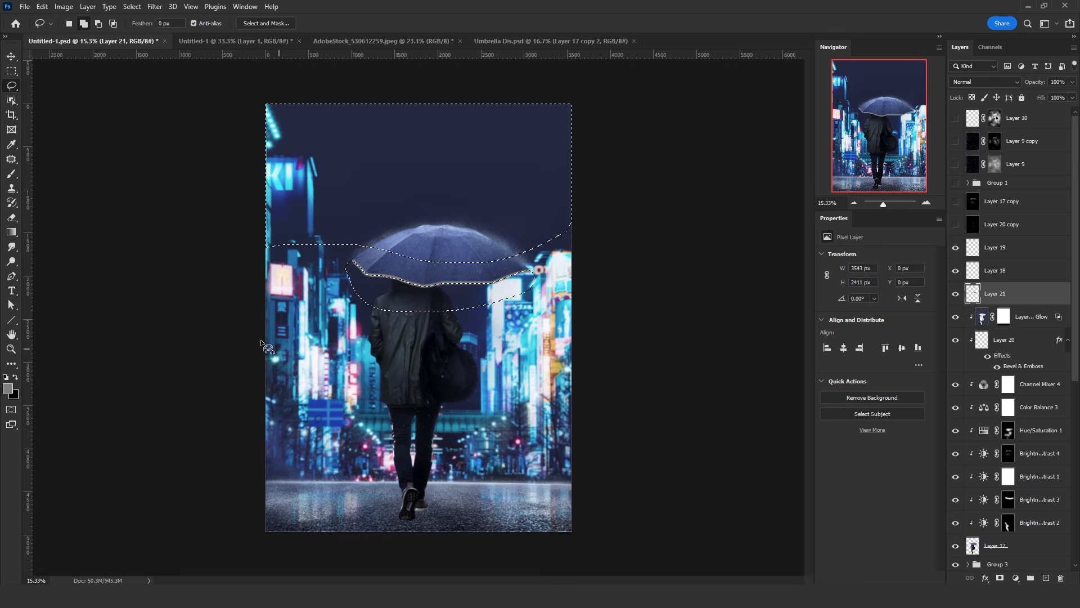
mouse_move(265, 322)
mouse_down()
mouse_move(467, 332)
mouse_move(632, 573)
mouse_move(116, 482)
mouse_move(247, 413)
mouse_up()
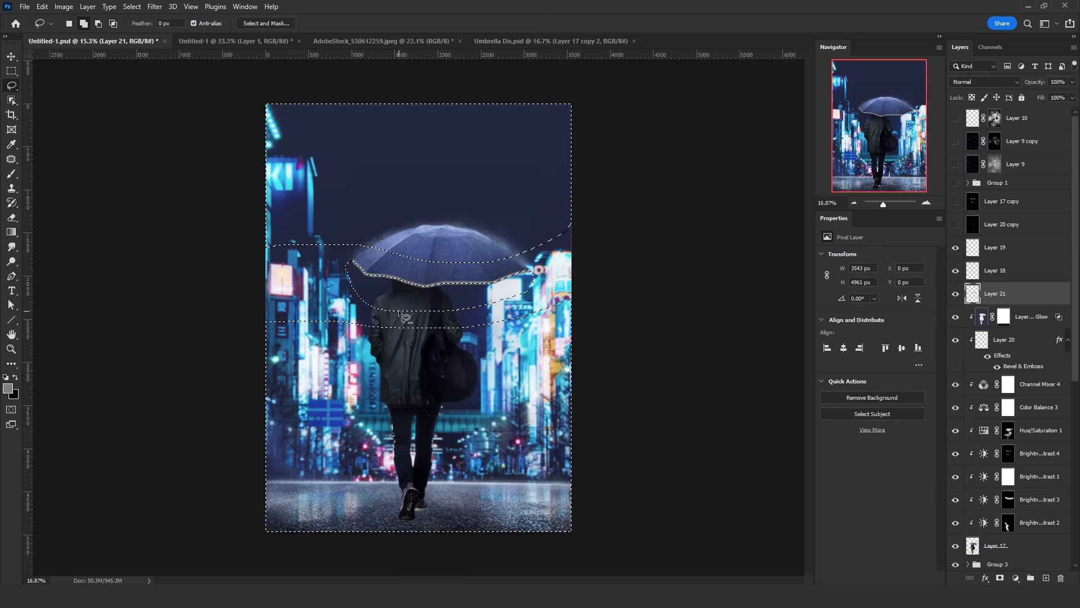
scroll(405, 312, up, 1)
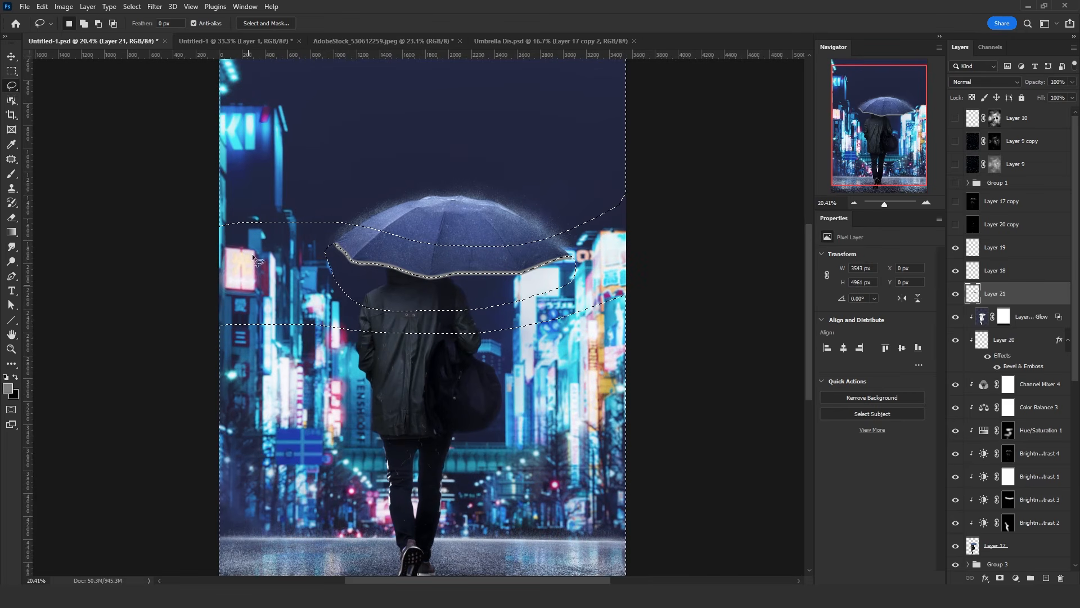
scroll(490, 294, up, 1)
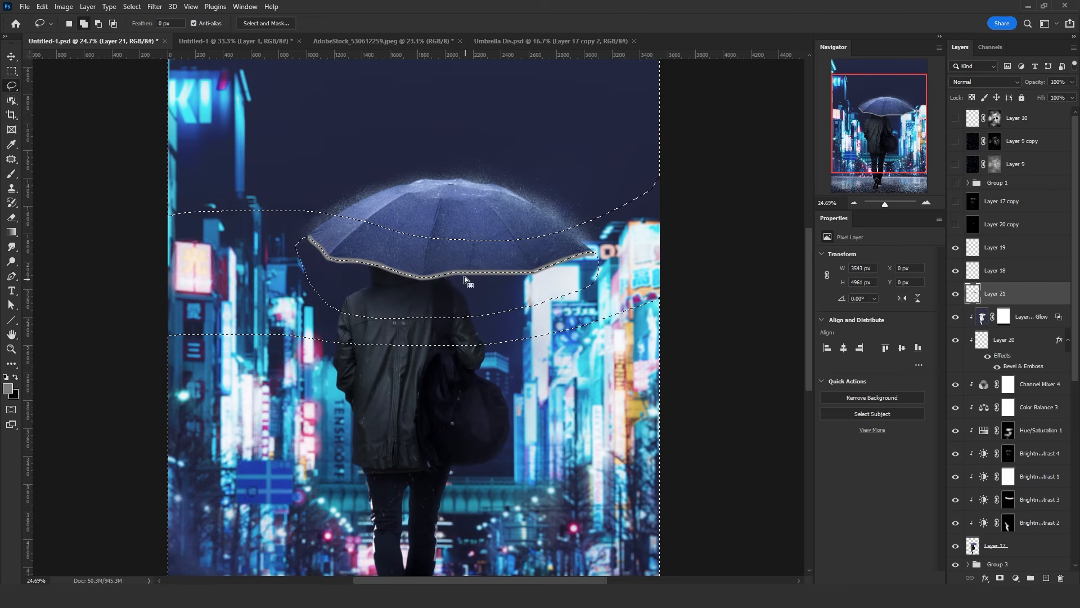
scroll(459, 278, up, 2)
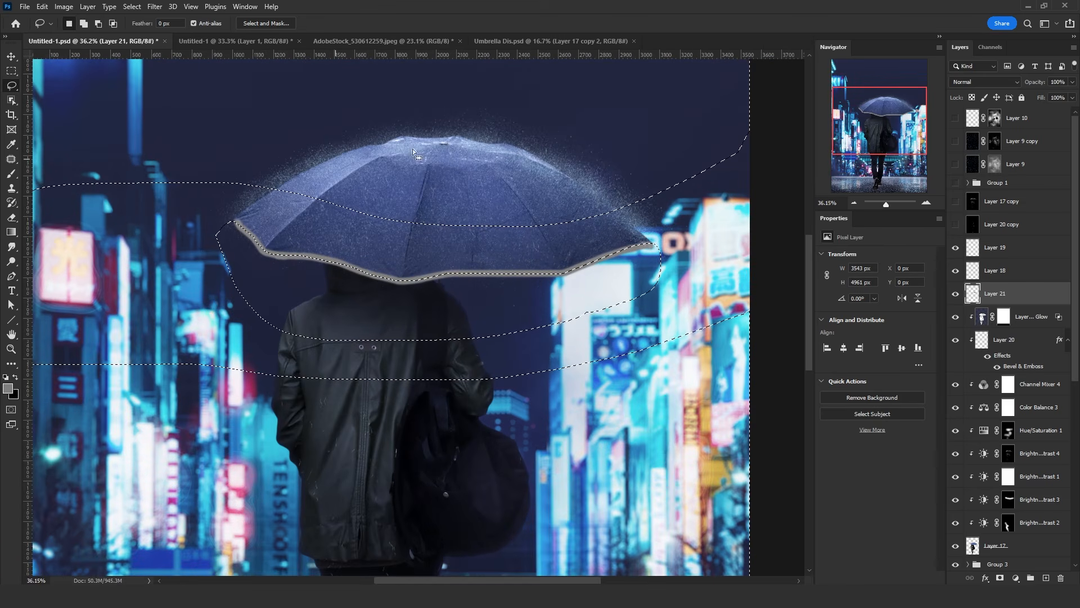
scroll(387, 287, up, 2)
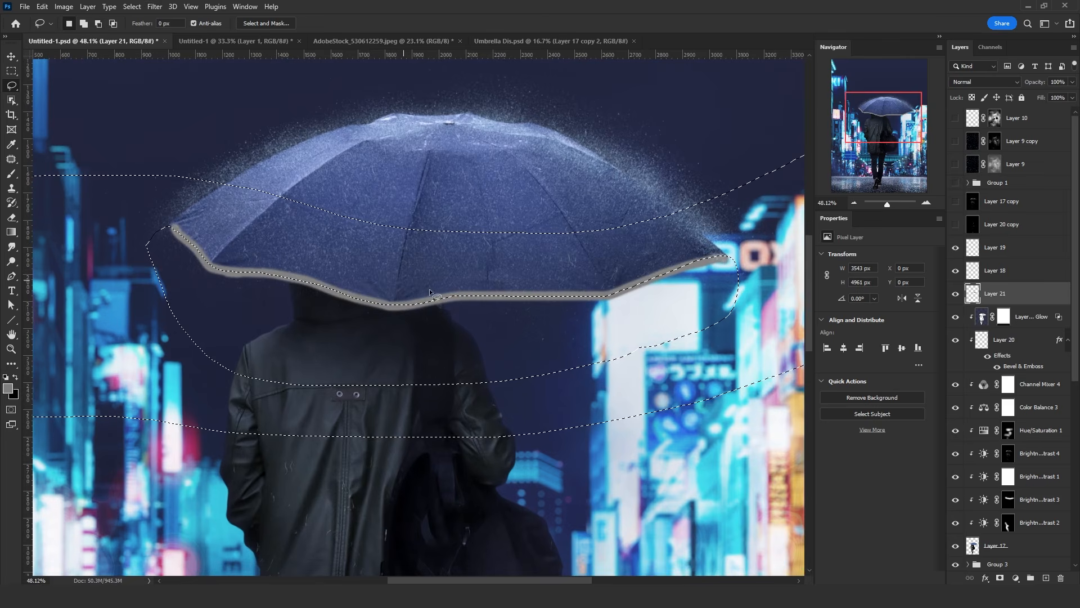
- Try a randomized Wave distortion with 20 generators on the selected lower half of the gray band, and undo it
click(154, 6)
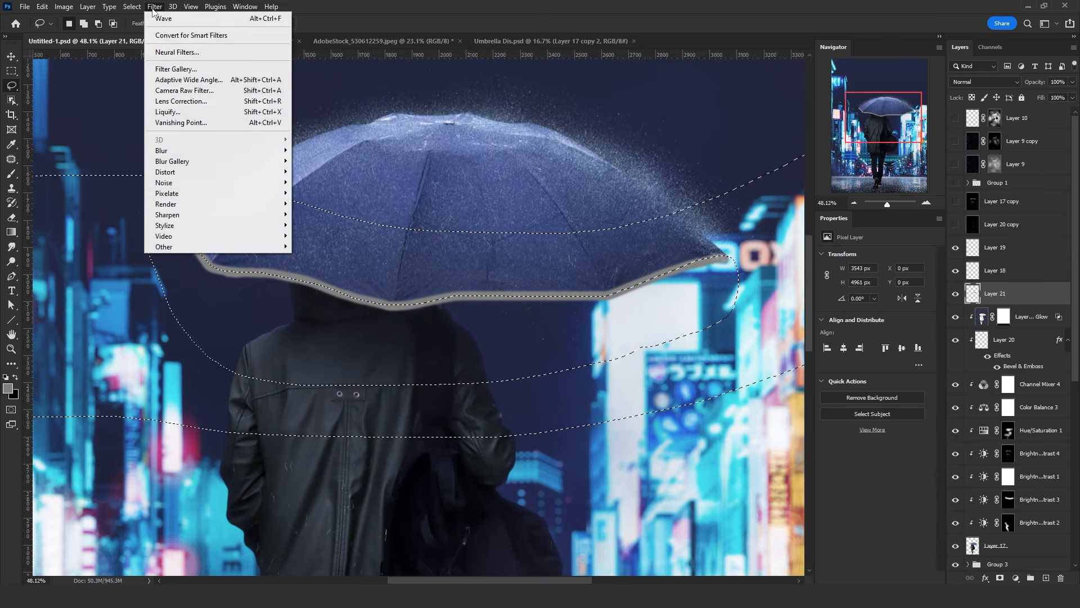
mouse_move(248, 172)
click(310, 247)
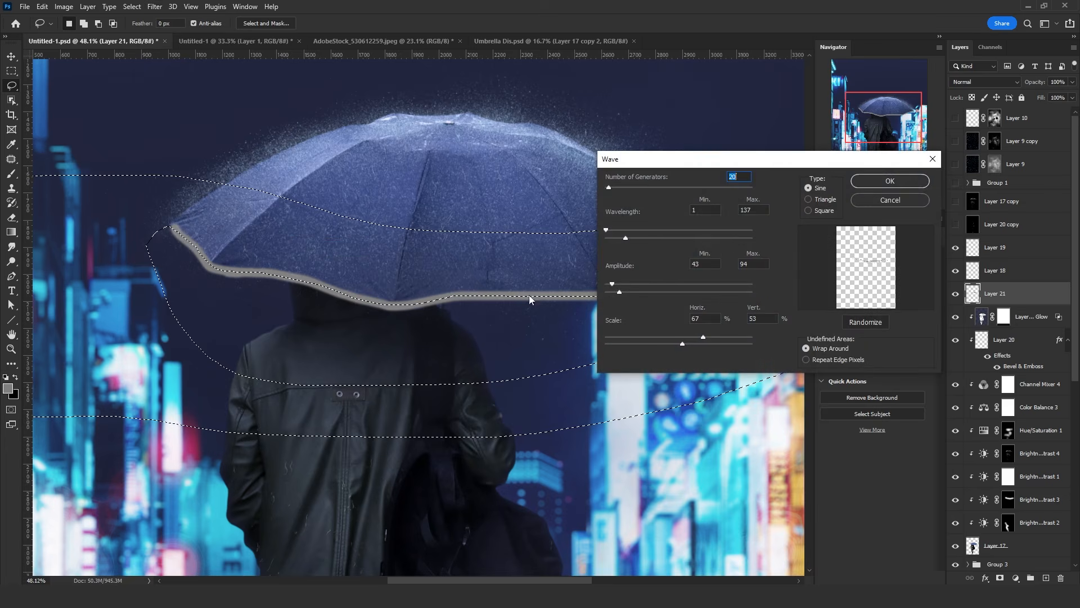
click(859, 321)
click(888, 183)
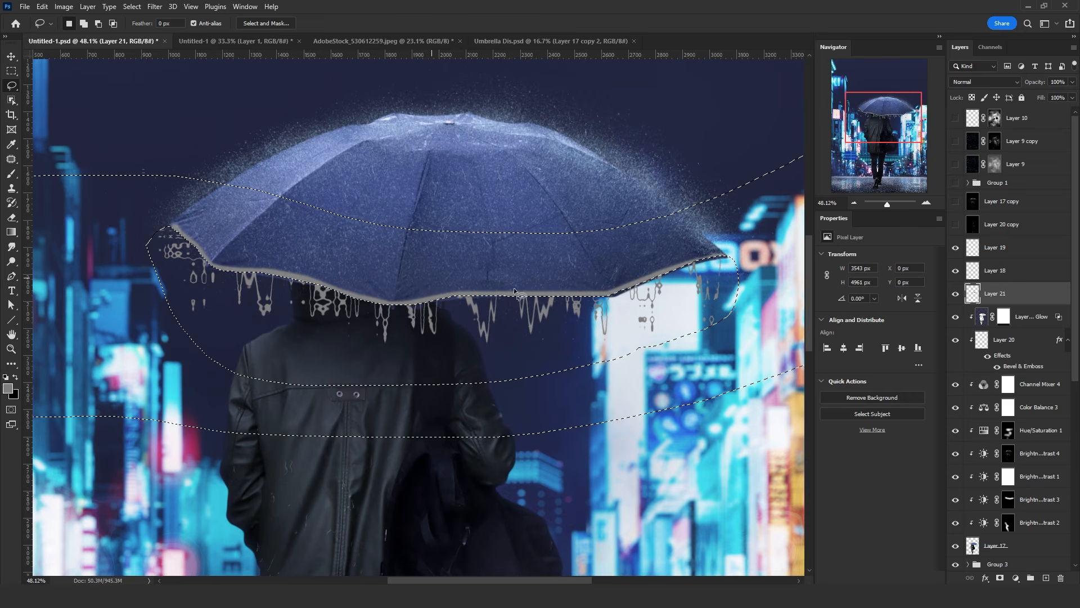
key(ctrl+z)
- Distort the selected lower half of the gray band into drips with the Wave filter, using 9 generators and amplitude 51 to 98
click(155, 6)
mouse_move(241, 176)
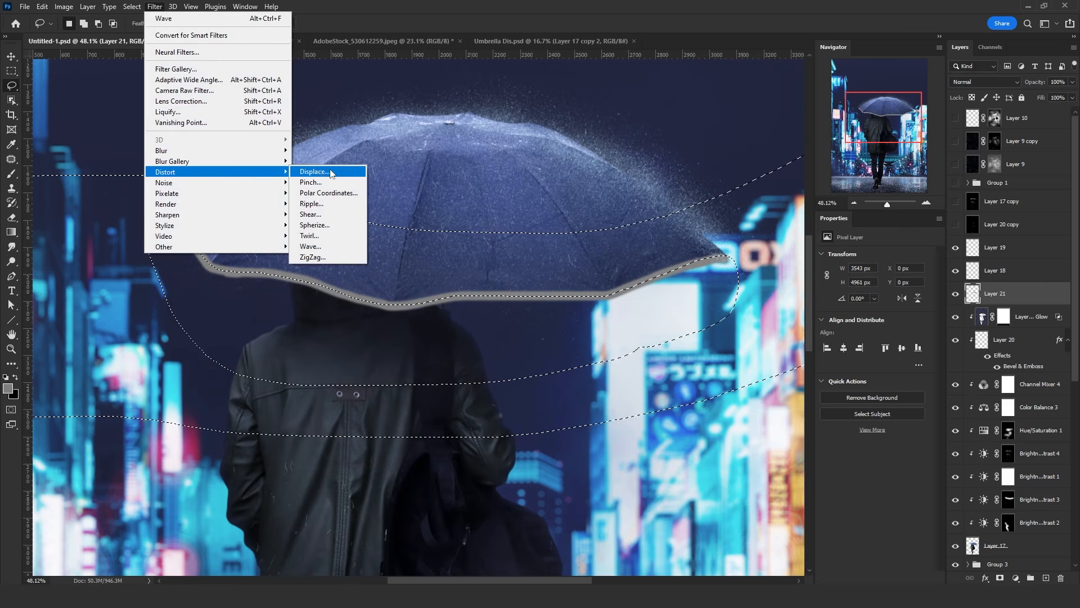
click(310, 246)
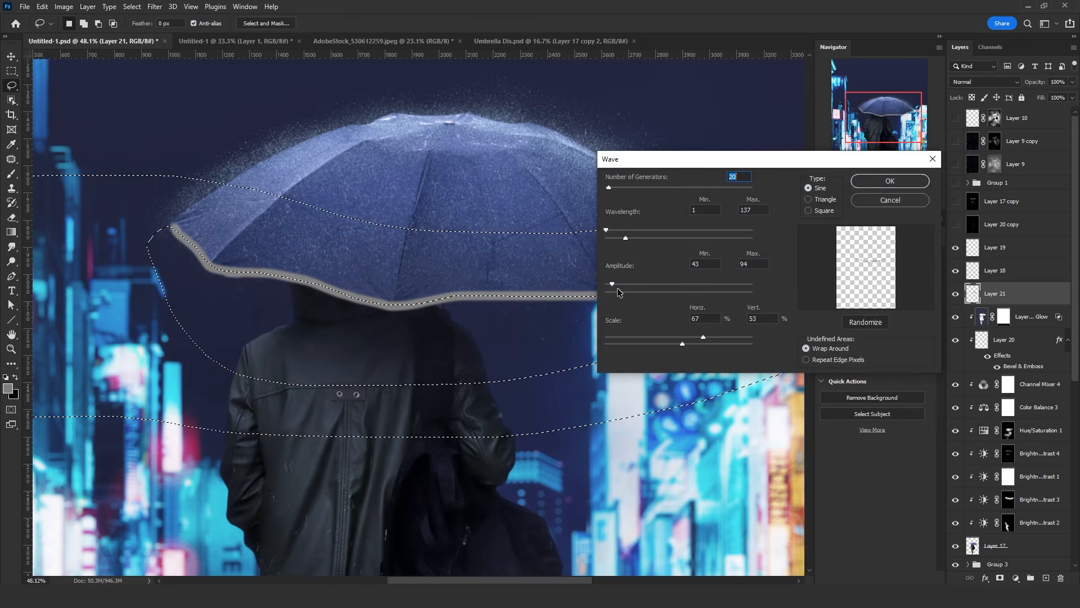
drag(616, 289, 616, 283)
key(Return)
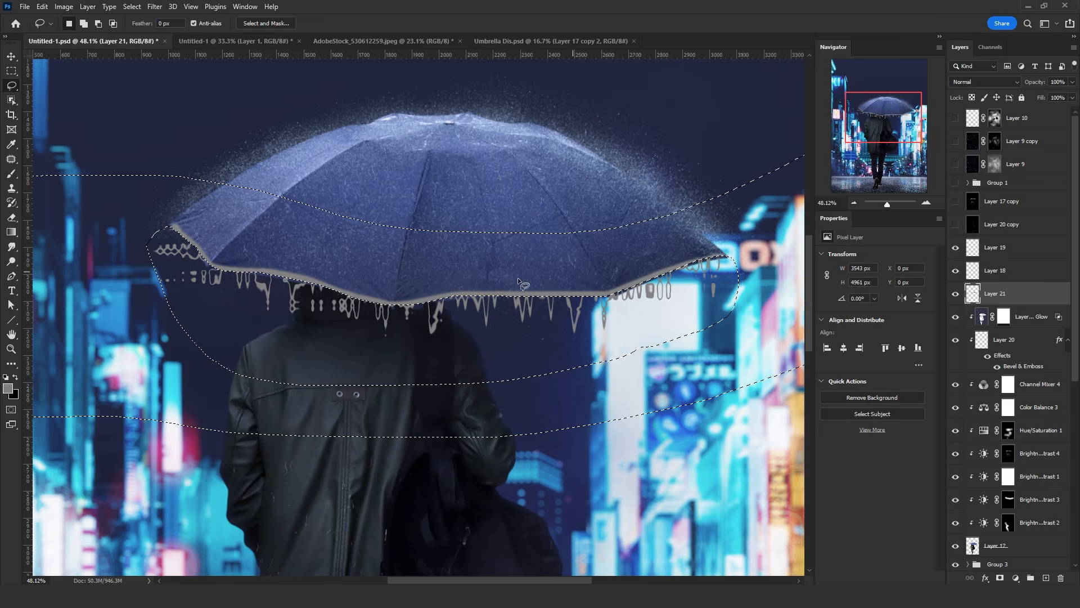
- Try applying the Wave filter a second time to the drips with the same settings
click(153, 6)
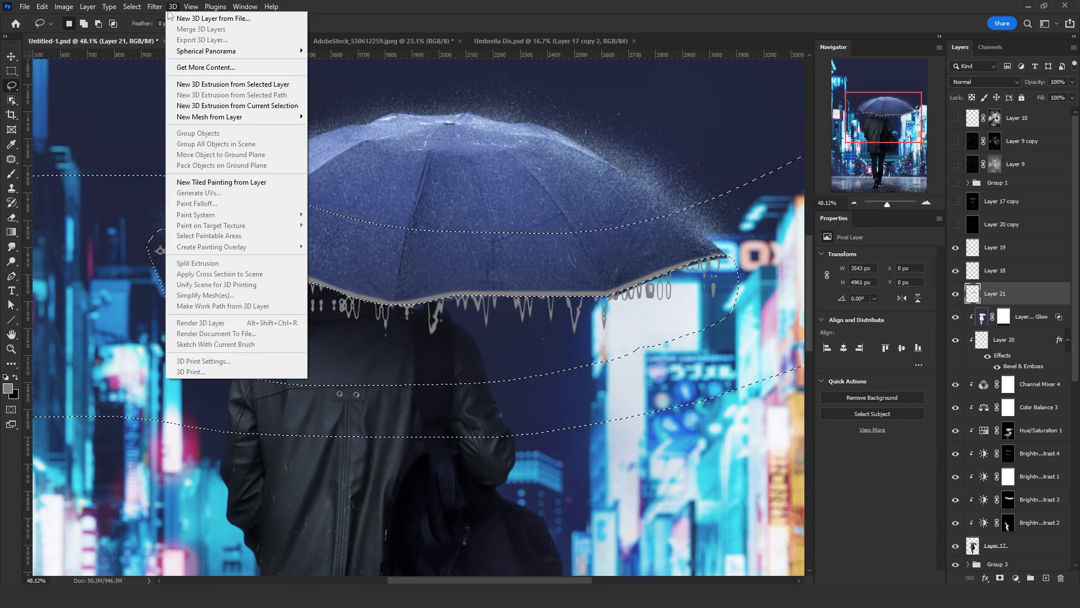
mouse_move(236, 171)
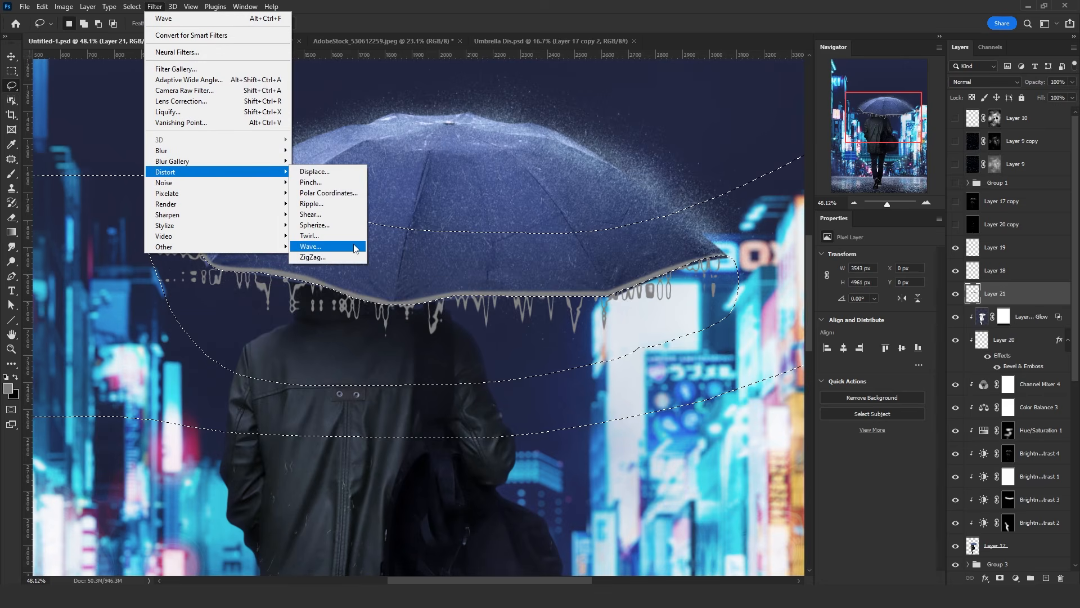
click(355, 248)
click(889, 181)
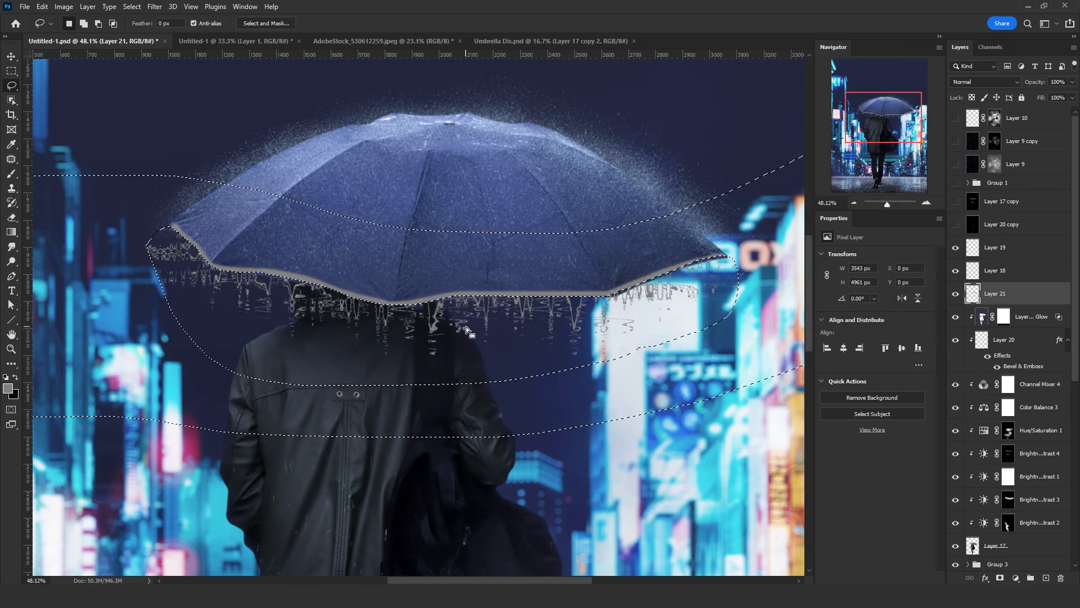
- Try another Wave pass on the drips with lower minimum and maximum amplitude and a shorter maximum wavelength
click(154, 6)
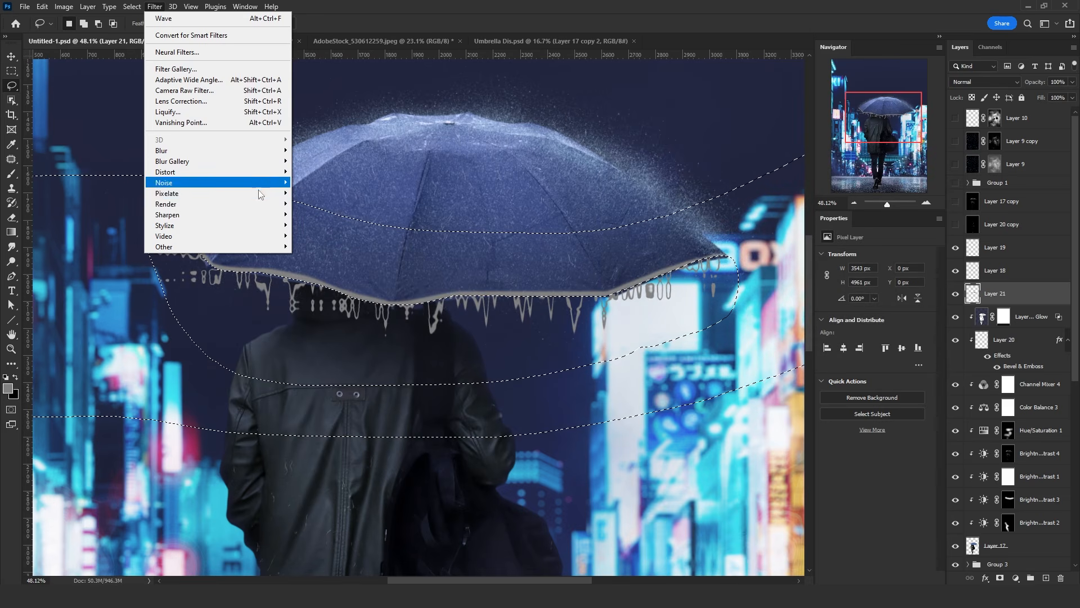
key(alt+ctrl+f)
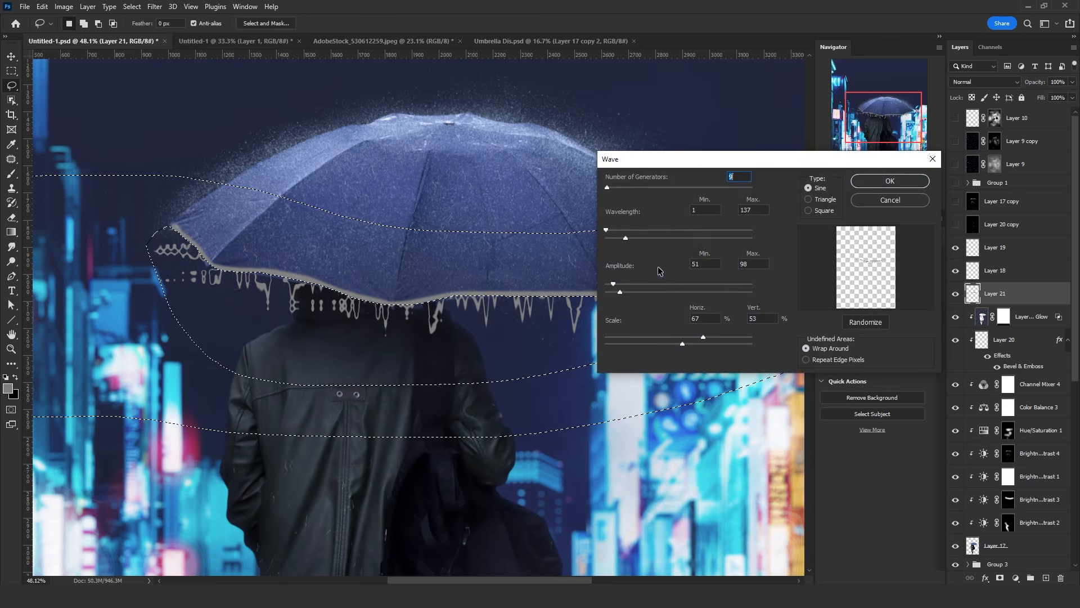
drag(608, 286, 606, 284)
drag(619, 291, 615, 292)
drag(625, 232, 613, 237)
click(875, 181)
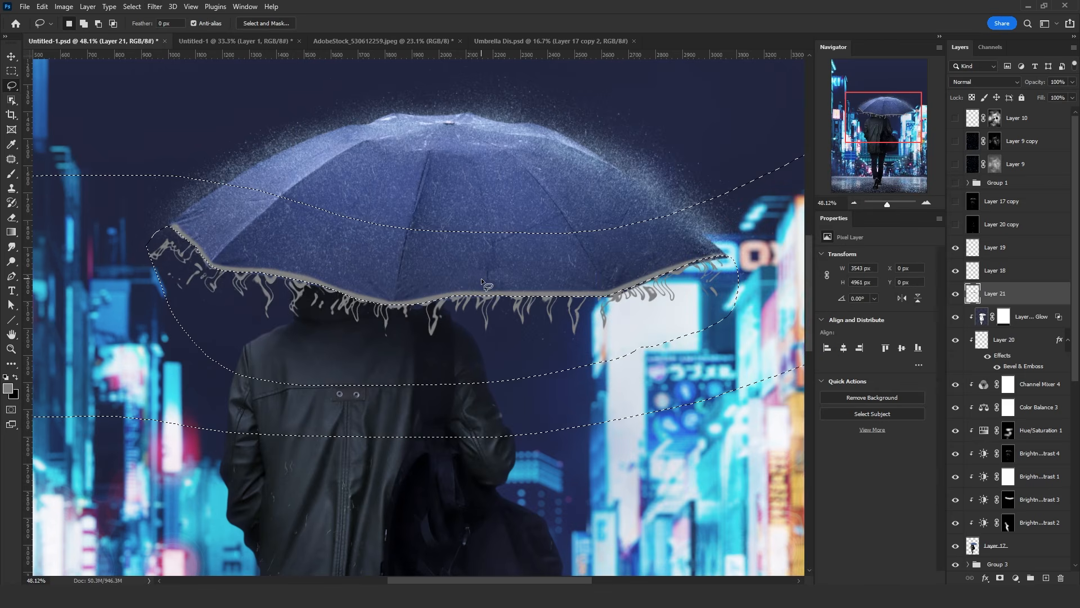
- Deselect the area and erase the stray wave fragments beside the umbrella's left tip and under its right rim
key(ctrl+d)
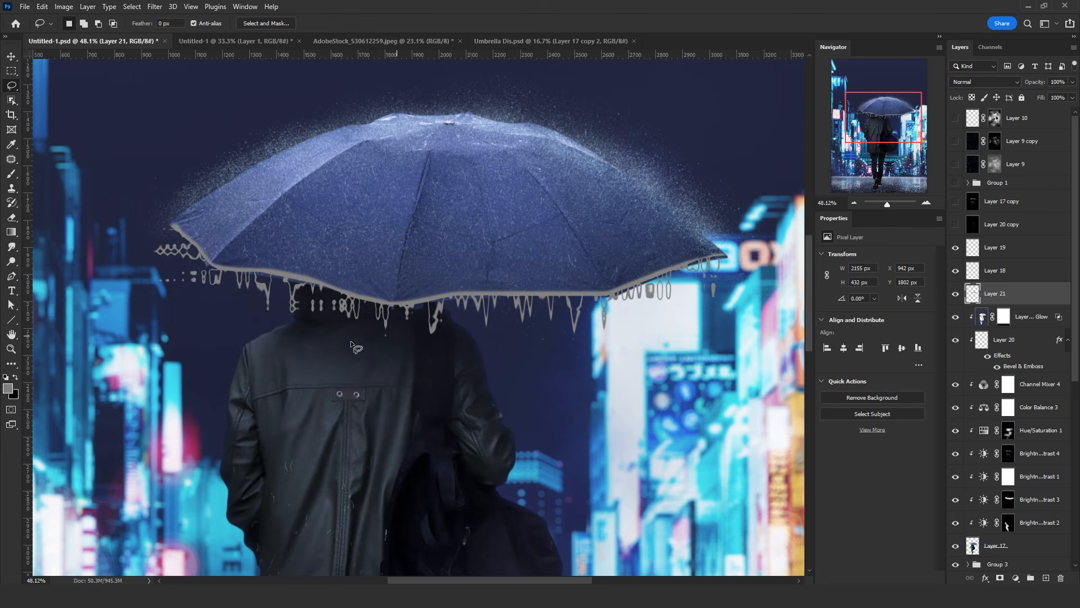
key(e)
mouse_move(223, 292)
mouse_down()
mouse_move(217, 279)
mouse_move(203, 283)
mouse_move(171, 244)
mouse_up()
drag(196, 248, 205, 247)
drag(181, 283, 161, 279)
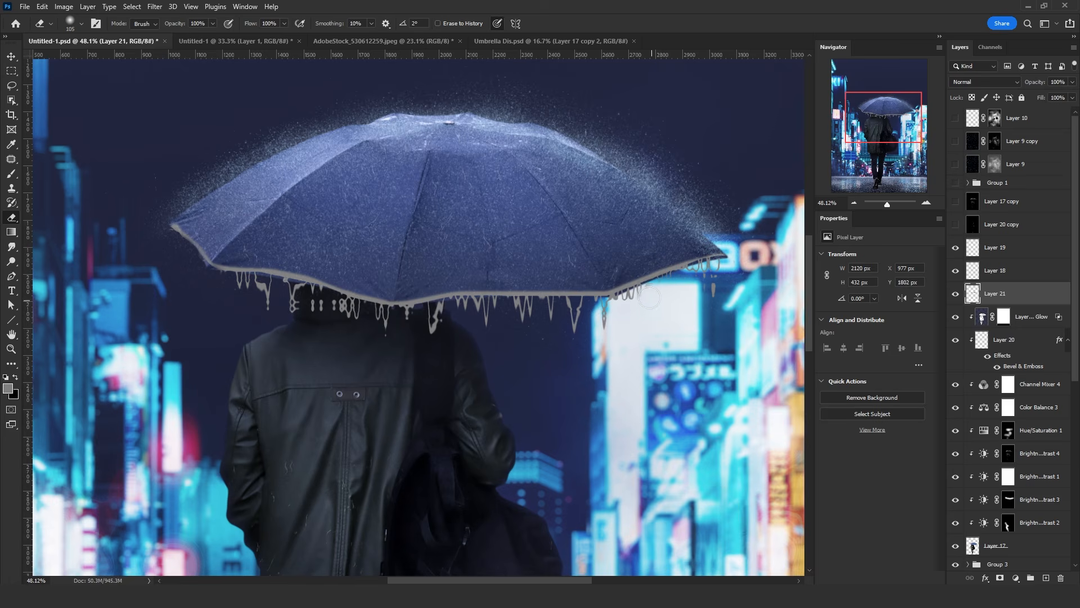
drag(650, 297, 727, 270)
key(ctrl+z)
drag(648, 299, 648, 286)
- Give Layer 21 an Inner Bevel style with size 10 px and angle 146°, and set its blend mode to Overlay
double_click(1027, 302)
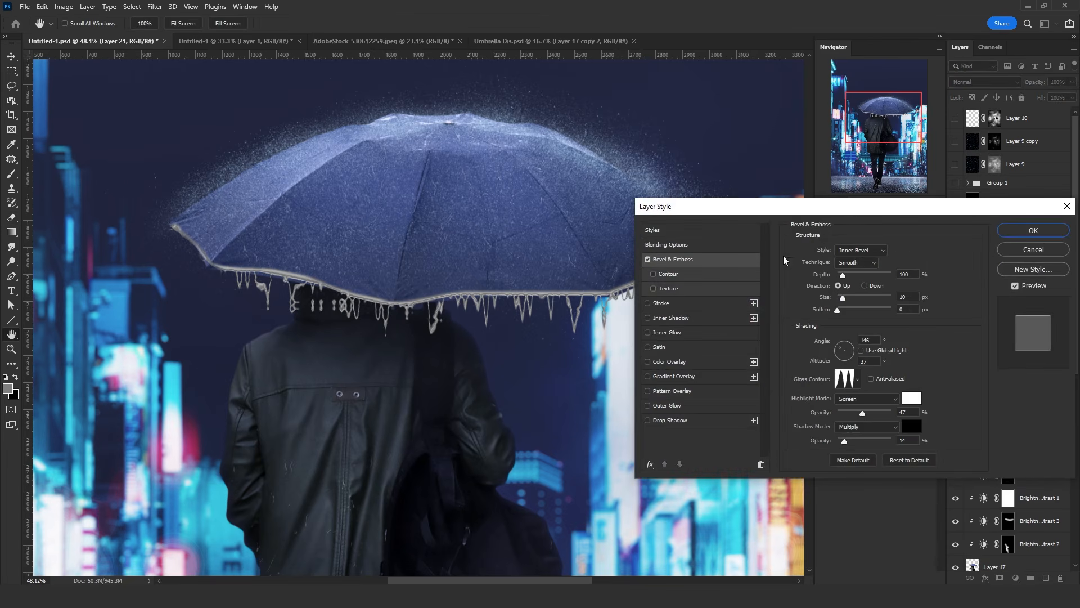
click(1027, 224)
click(984, 82)
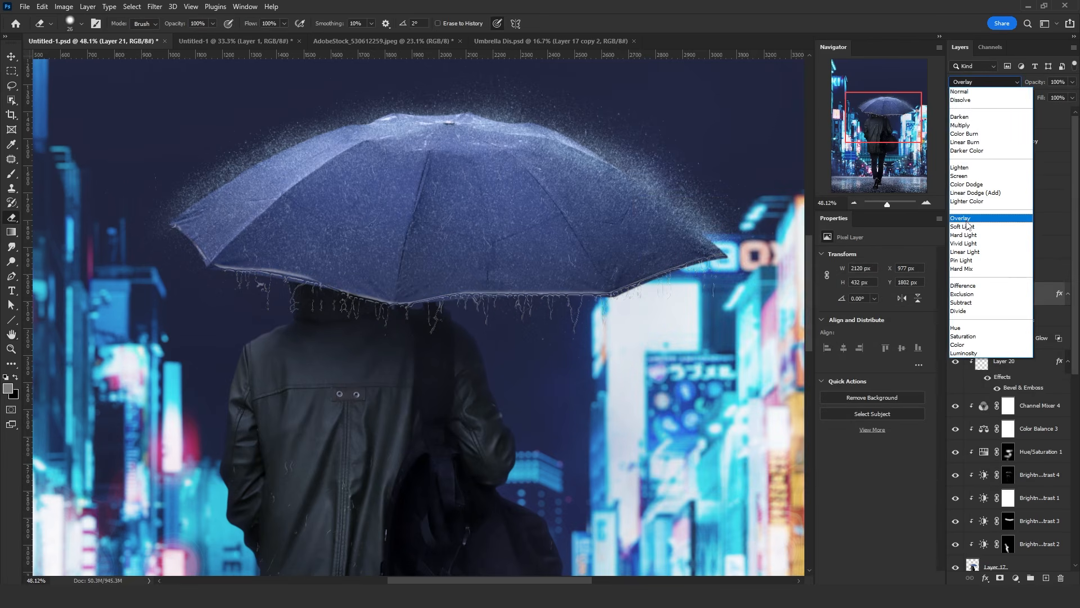
click(961, 218)
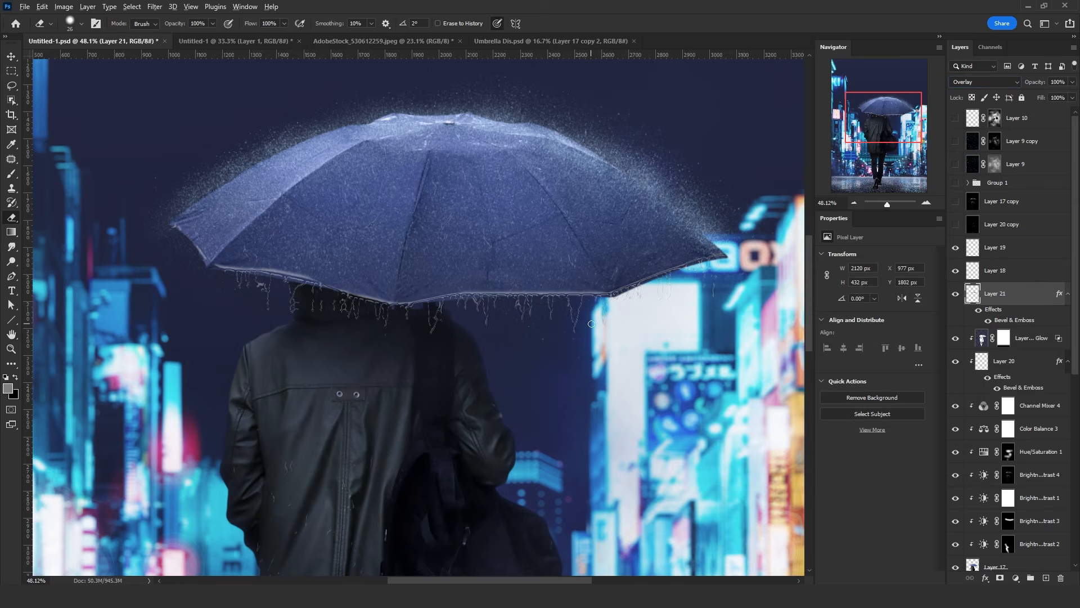
- Try Use Global Light and several gloss contours in the Bevel & Emboss style of Layer 21
scroll(590, 323, up, 5)
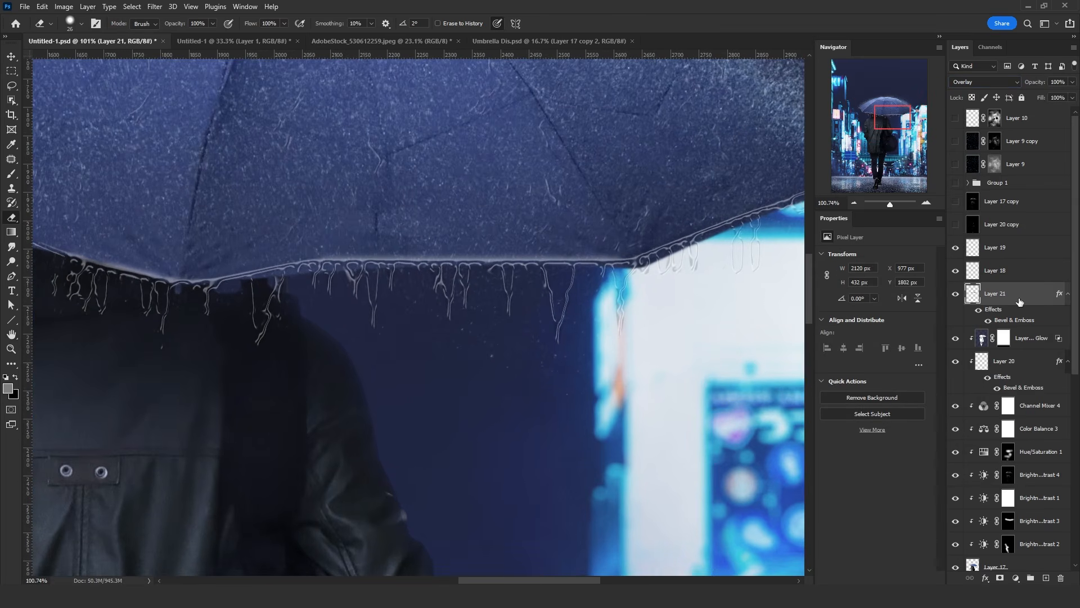
double_click(1020, 302)
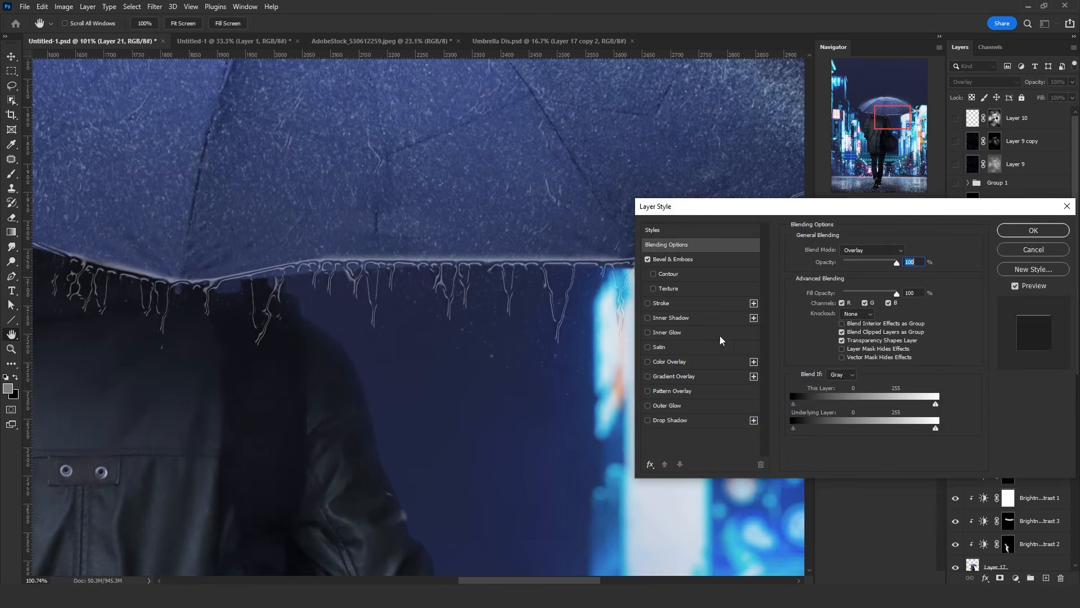
click(677, 259)
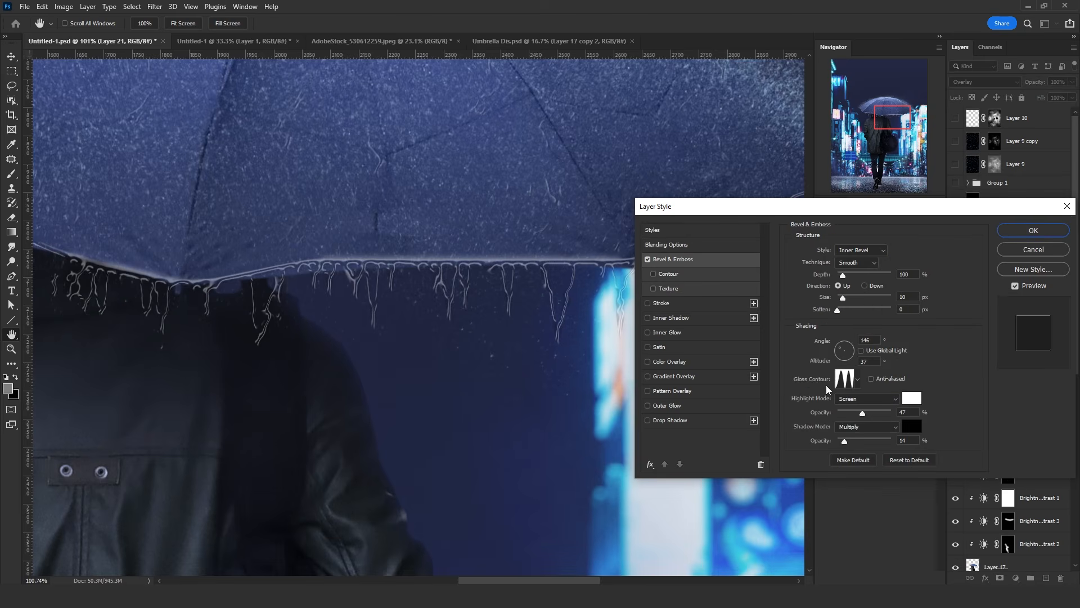
click(861, 350)
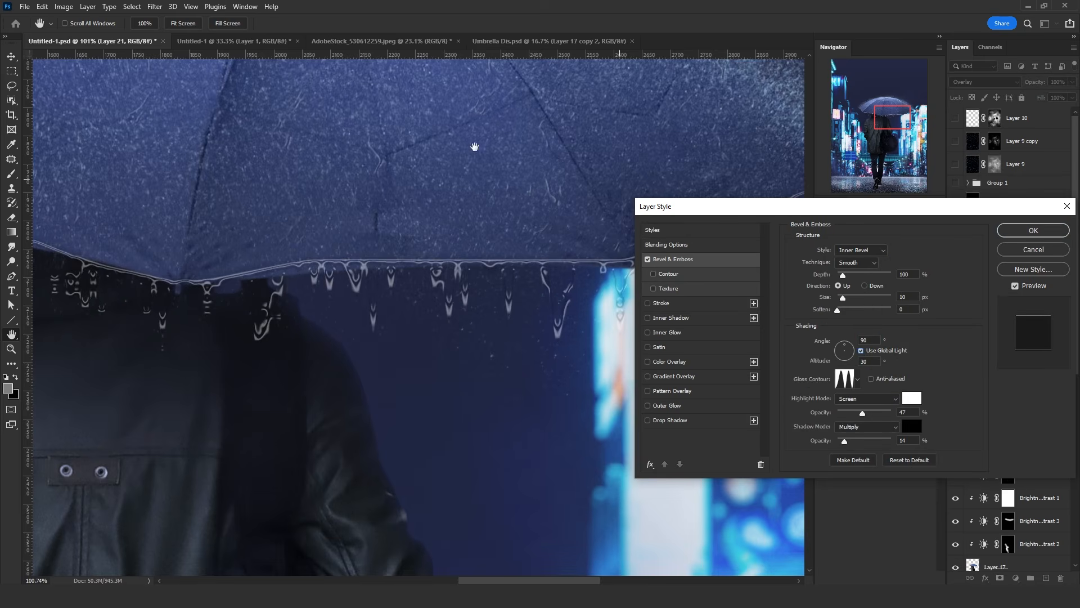
click(857, 379)
click(808, 423)
click(824, 424)
click(807, 423)
click(1033, 230)
scroll(568, 312, down, 6)
- Reopen Layer 21's Bevel & Emboss settings, set the shading angle to 116° and try different gloss contours
click(1027, 271)
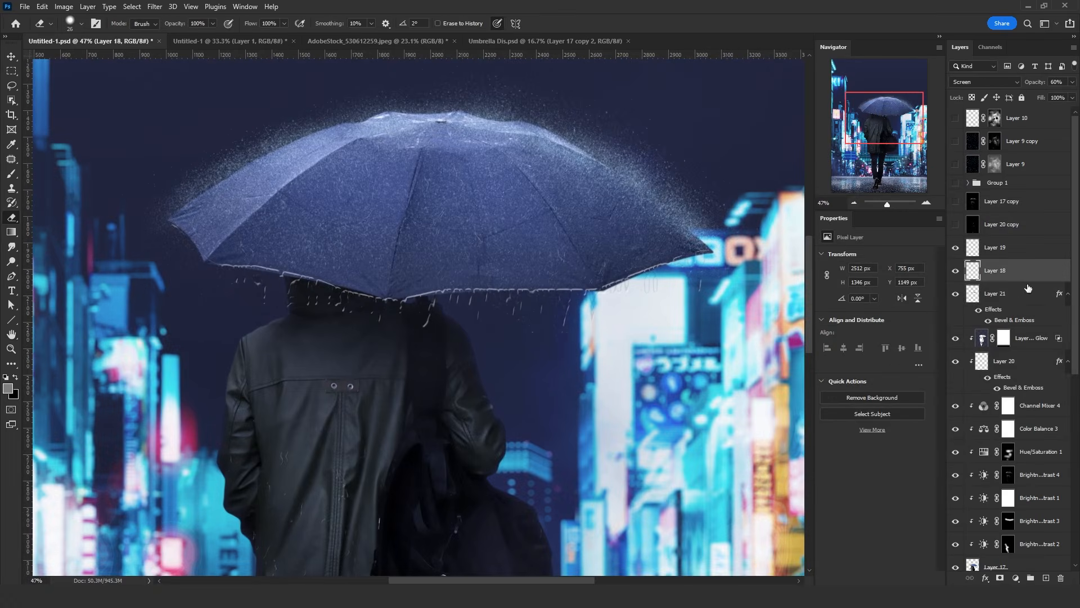
double_click(1016, 321)
key(shift+Down)
click(857, 379)
click(838, 423)
click(851, 406)
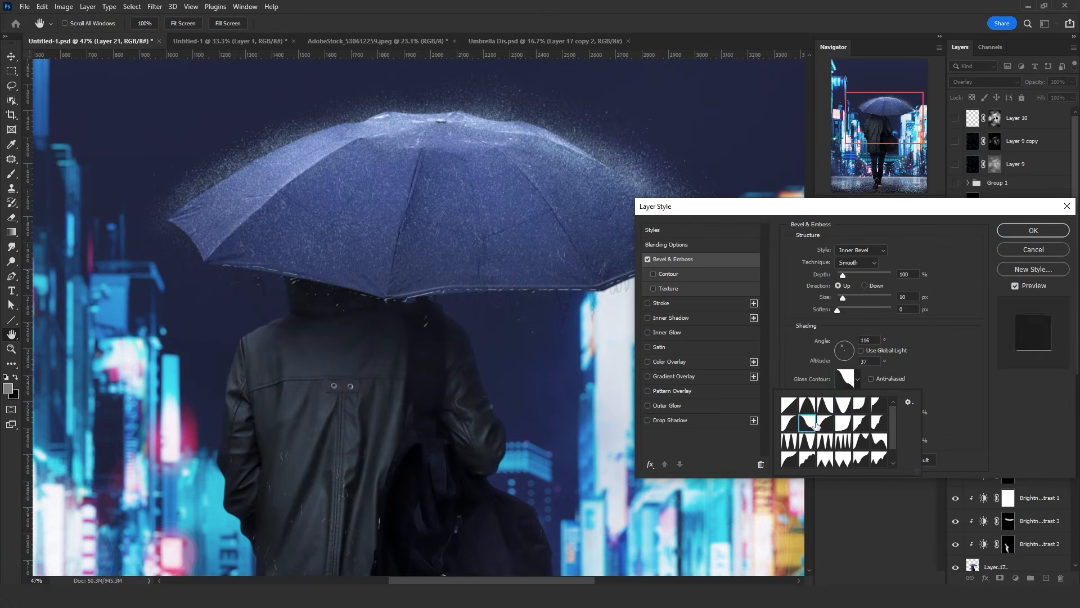
click(822, 424)
click(808, 439)
- Set the bevel's shading angle to 96° and choose the two-peaked gloss contour
click(870, 338)
key(shift+Down)
key(shift+Down)
click(857, 379)
click(793, 440)
click(808, 439)
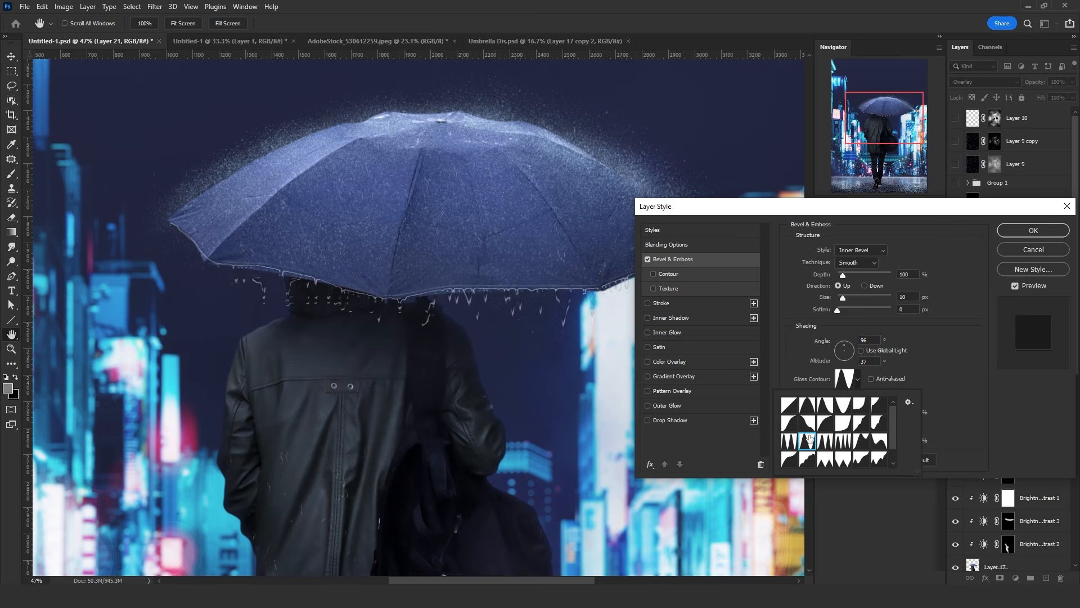
- Set the bevel's soften value to 1 px and its size to 1 px
click(906, 310)
key(Up)
key(Up)
key(Up)
key(Up)
key(Up)
key(Down)
key(Down)
key(Down)
key(Down)
click(907, 298)
key(Down)
key(Down)
key(Down)
key(Down)
key(Down)
key(Down)
key(Down)
key(Down)
key(Down)
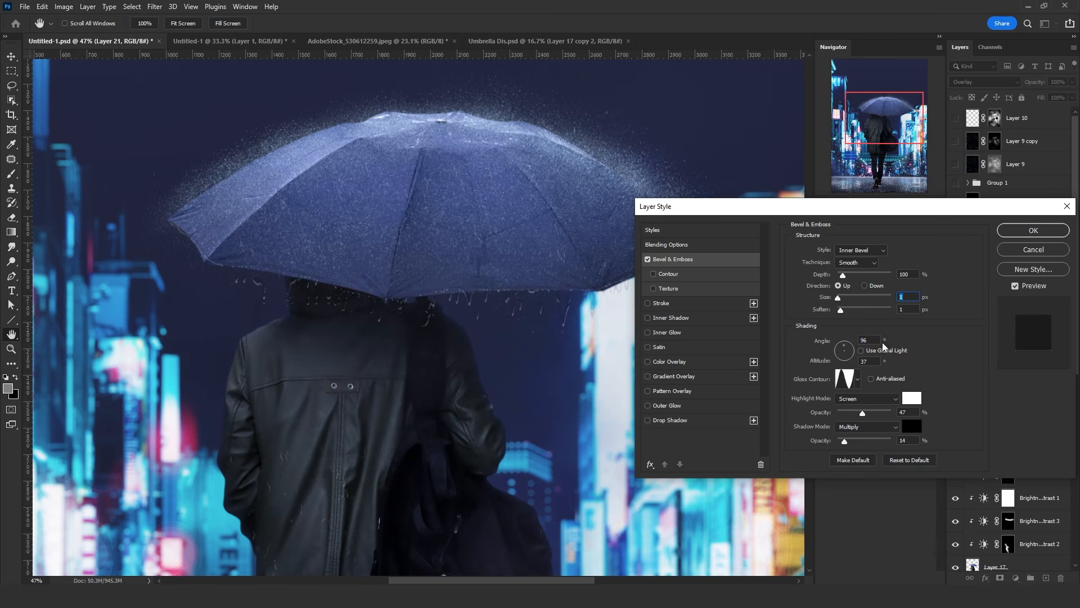
- Keep the altitude at 37°, set the bevel's shading angle to 66° and choose a gloss contour with several narrow peaks
click(873, 361)
key(shift+Down)
key(shift+Up)
click(878, 340)
key(shift+Down)
click(858, 379)
click(838, 440)
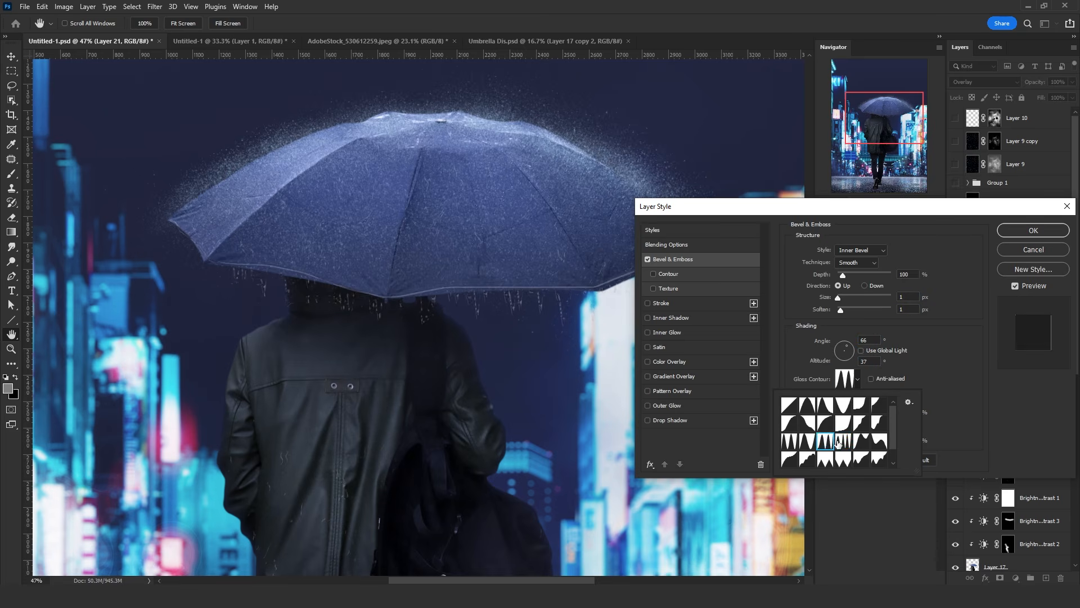
click(823, 439)
click(748, 376)
- Set the bevel's shading angle to 76° and raise its highlight opacity
key(shift+Up)
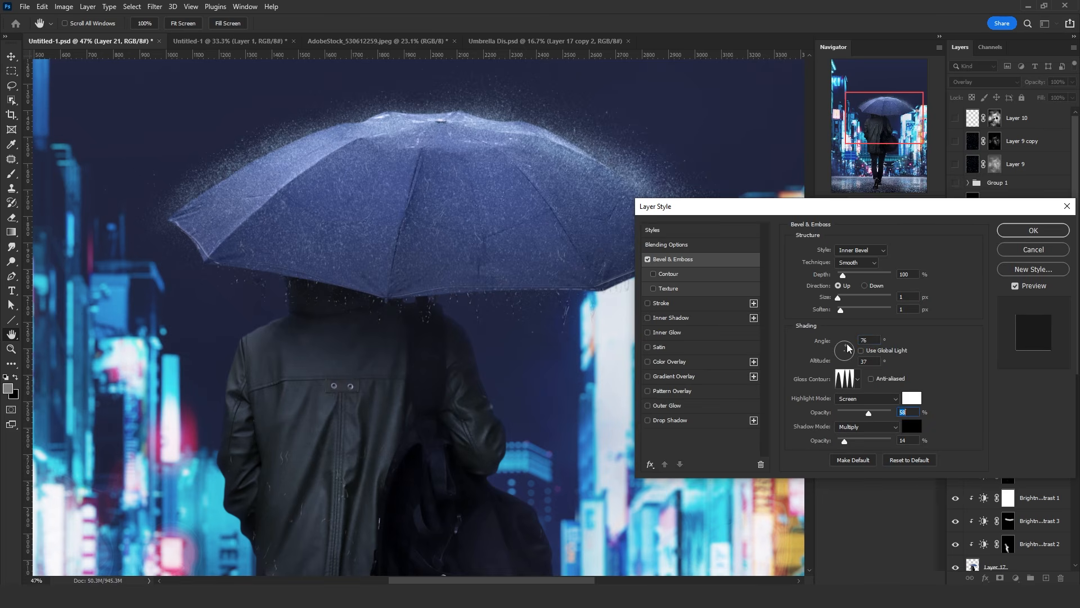
key(shift+Up)
key(shift+Up)
key(shift+Up)
key(shift+Up)
key(shift+Up)
- Erase the embossed line along the umbrella's lower rim on Layer 21, keeping the drips beneath it
scroll(474, 311, up, 4)
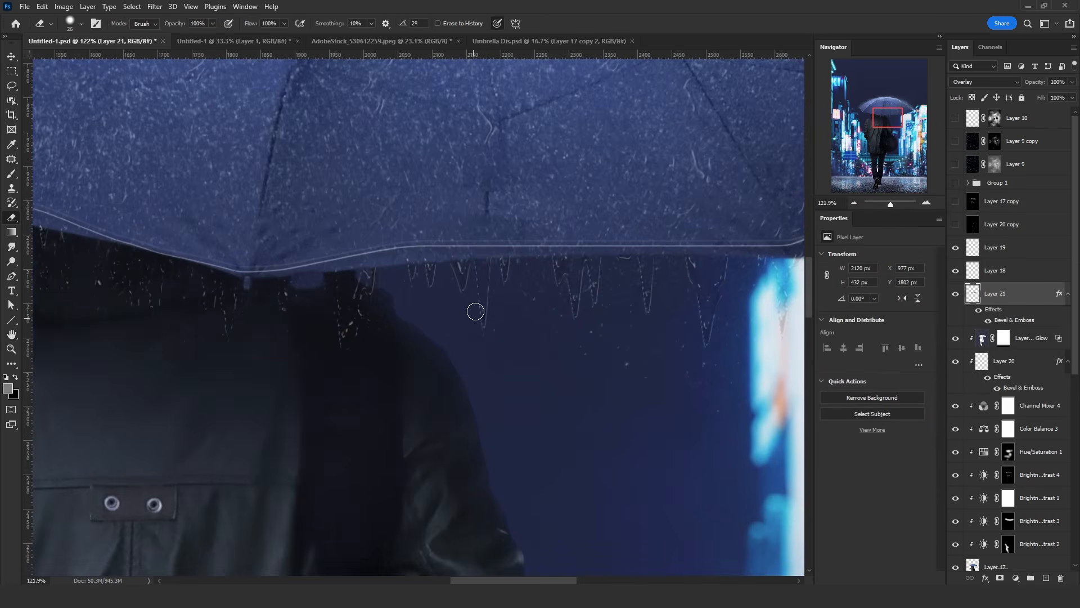
scroll(531, 270, down, 4)
scroll(535, 291, down, 3)
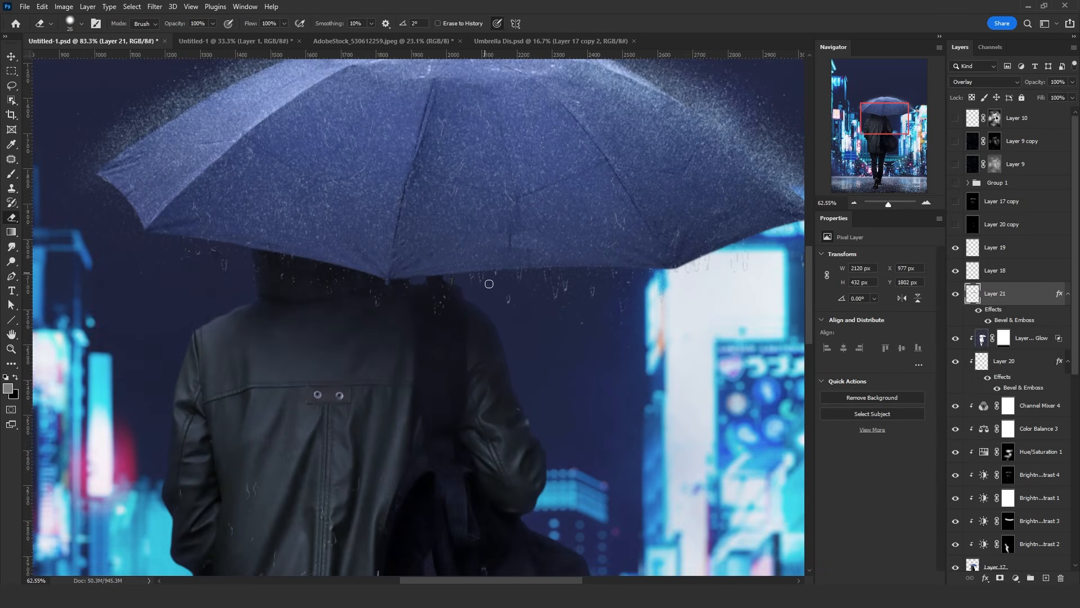
scroll(482, 272, up, 2)
mouse_move(478, 266)
mouse_down()
mouse_move(462, 248)
mouse_move(453, 26)
mouse_up()
drag(480, 213, 502, 193)
mouse_move(461, 246)
mouse_down()
mouse_move(375, 264)
mouse_move(424, 255)
mouse_up()
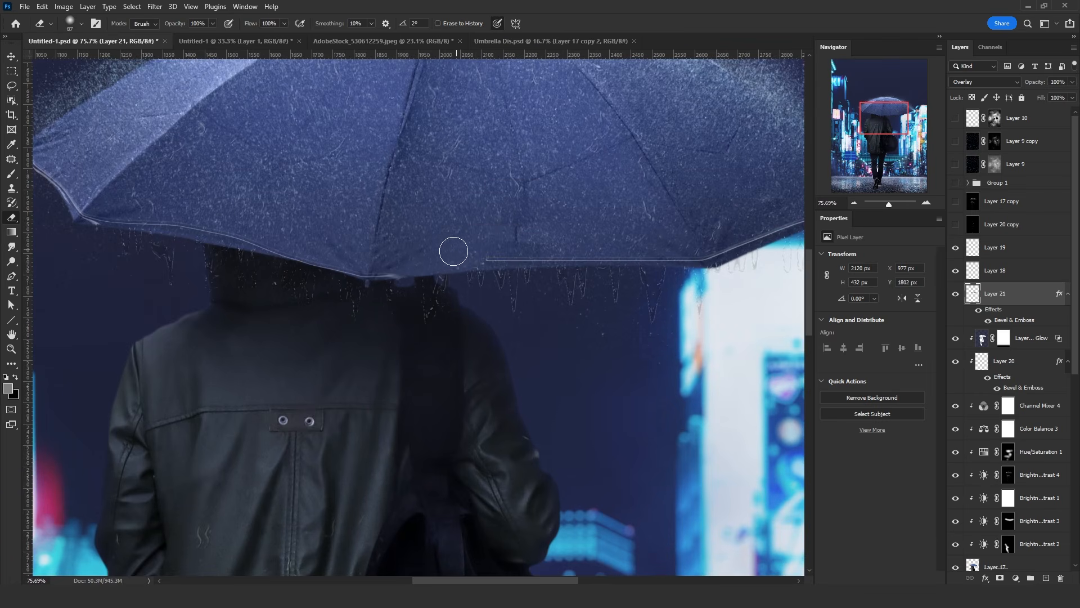
mouse_move(280, 241)
mouse_down()
mouse_move(92, 207)
mouse_move(33, 163)
mouse_up()
scroll(236, 173, down, 1)
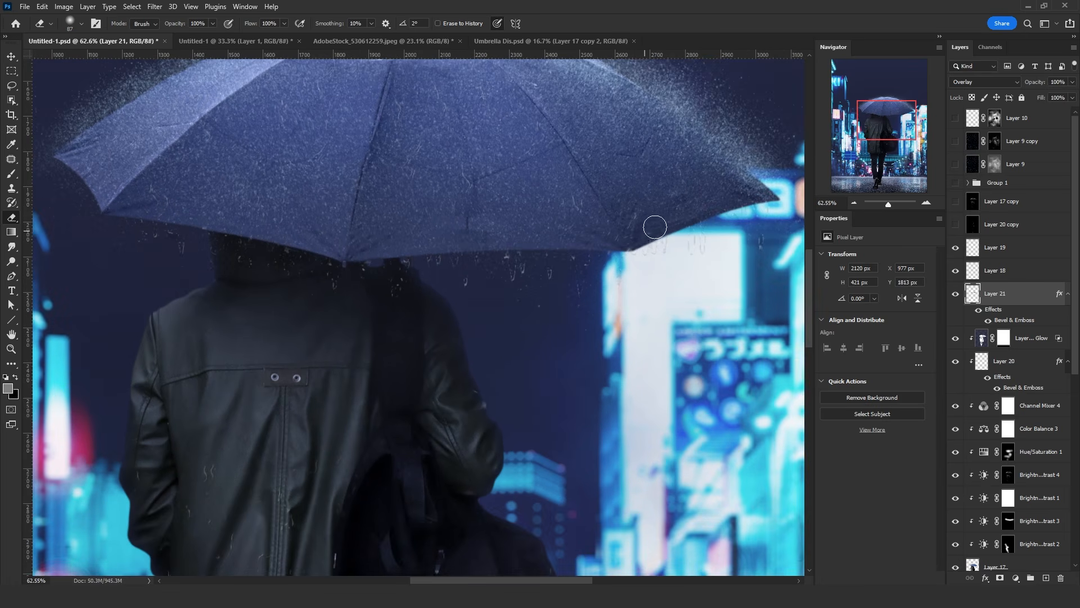
- Check the drips against the whole composition and set Layer 21's blend mode to Soft Light
scroll(641, 315, down, 5)
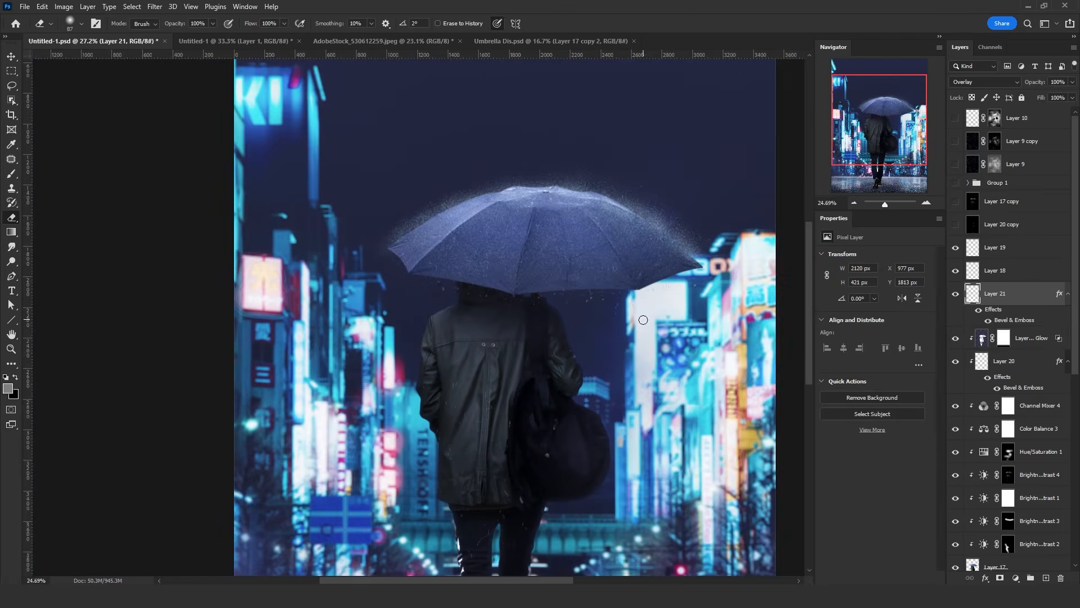
scroll(630, 303, down, 1)
scroll(462, 267, up, 6)
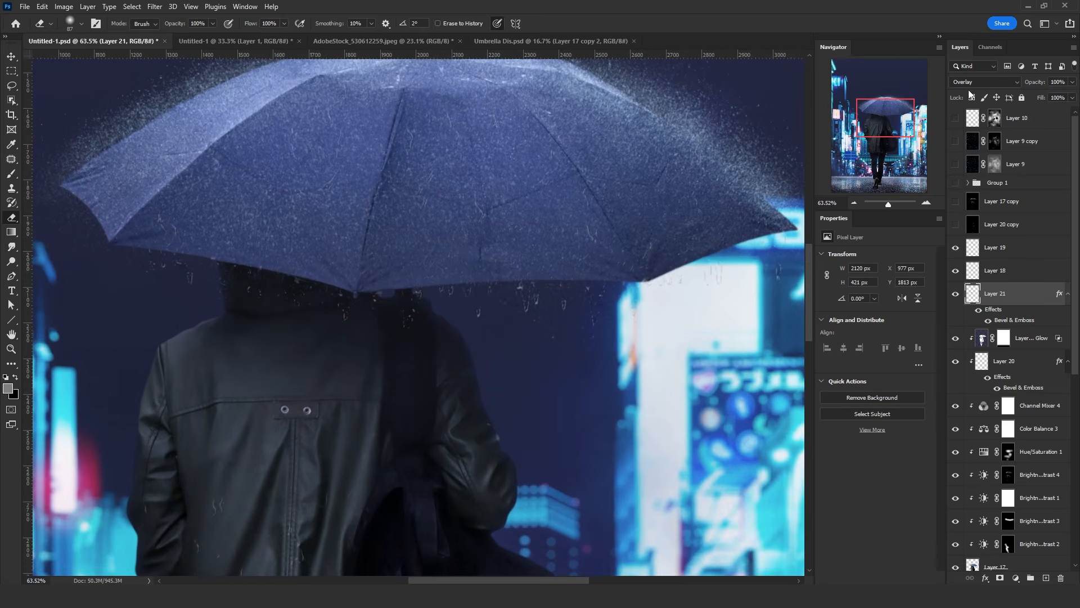
click(973, 82)
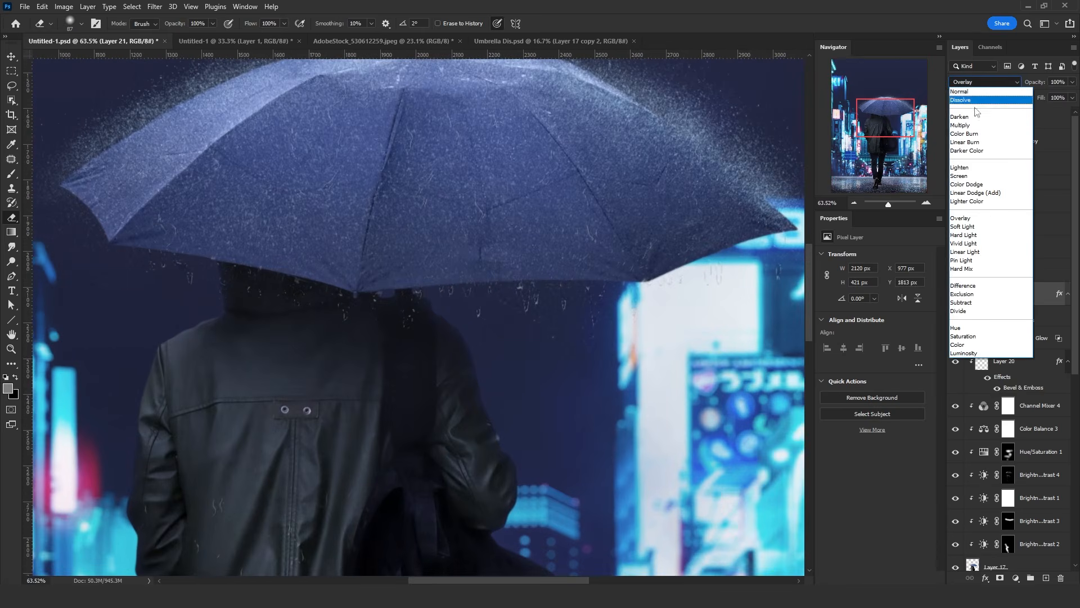
click(970, 226)
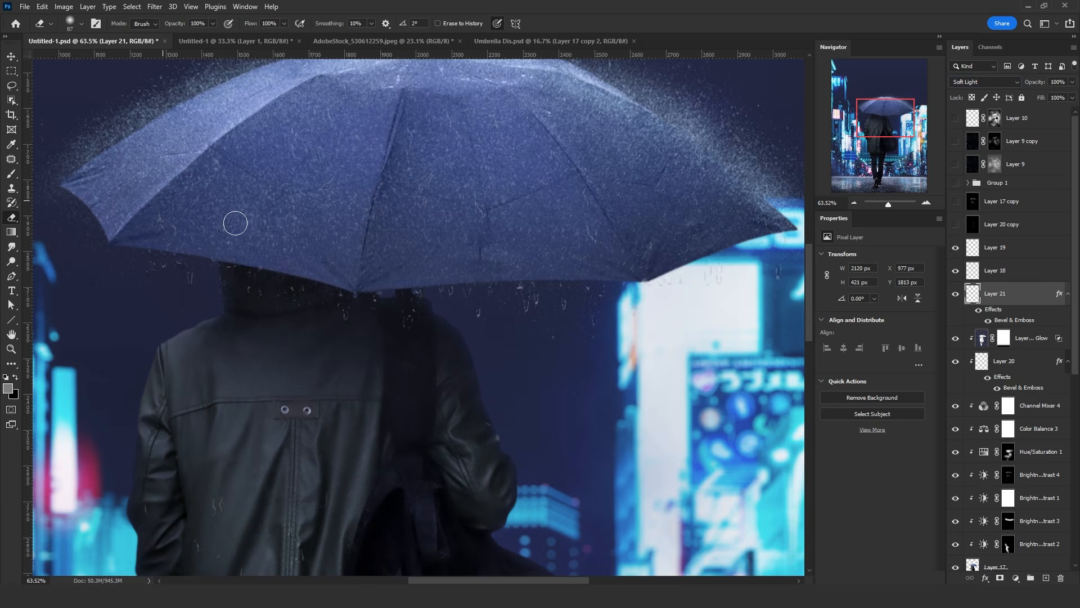
- Examine how the umbrella's soft-light drips blend into the full street scene, comparing closer and wider views
scroll(404, 268, down, 2)
scroll(517, 270, down, 1)
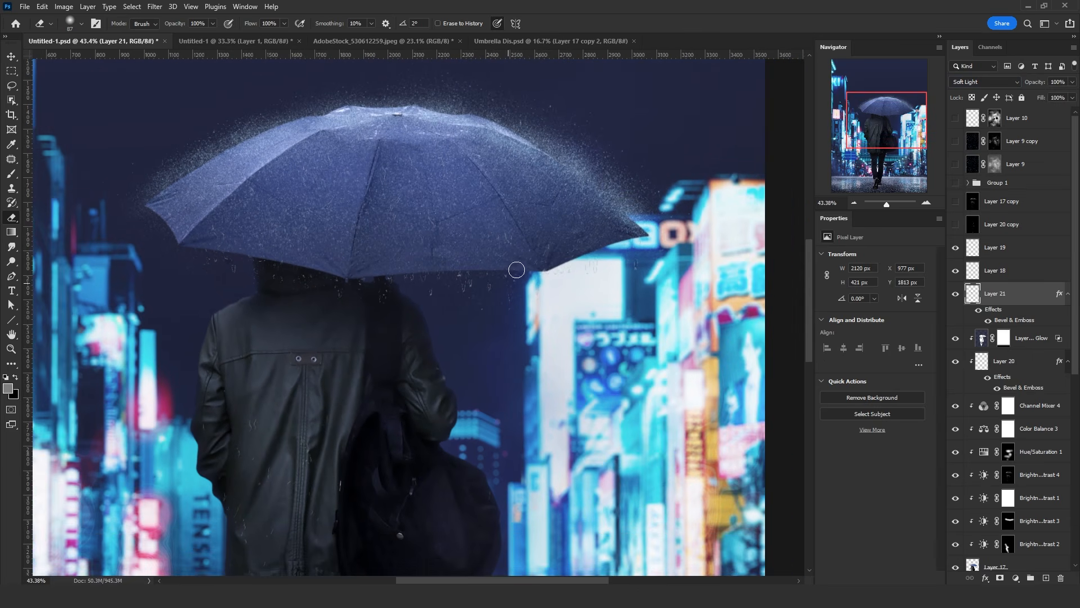
scroll(441, 245, down, 6)
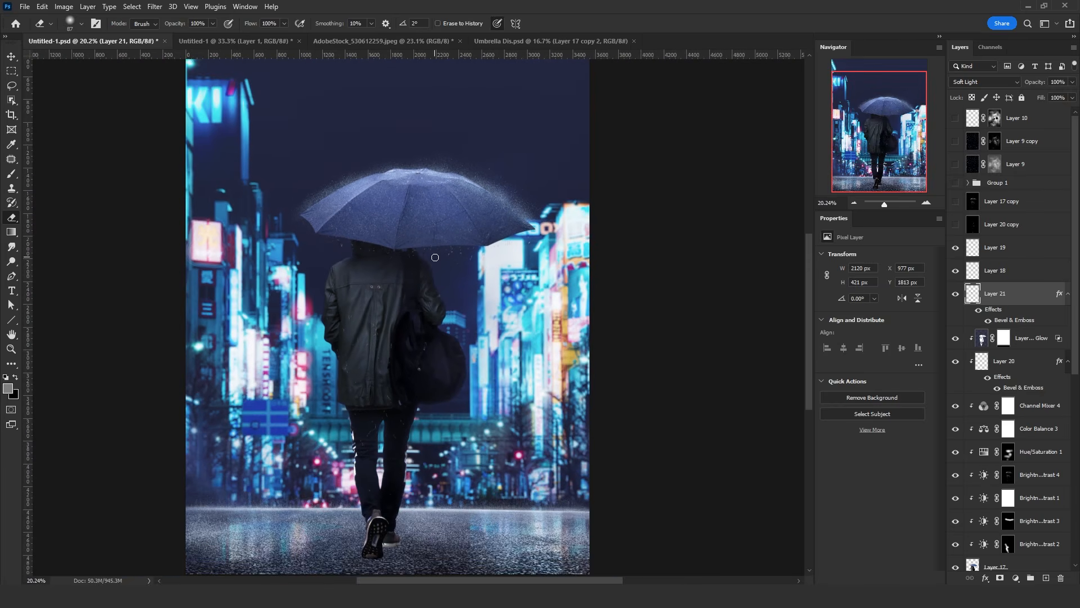
scroll(397, 265, down, 1)
scroll(446, 266, down, 2)
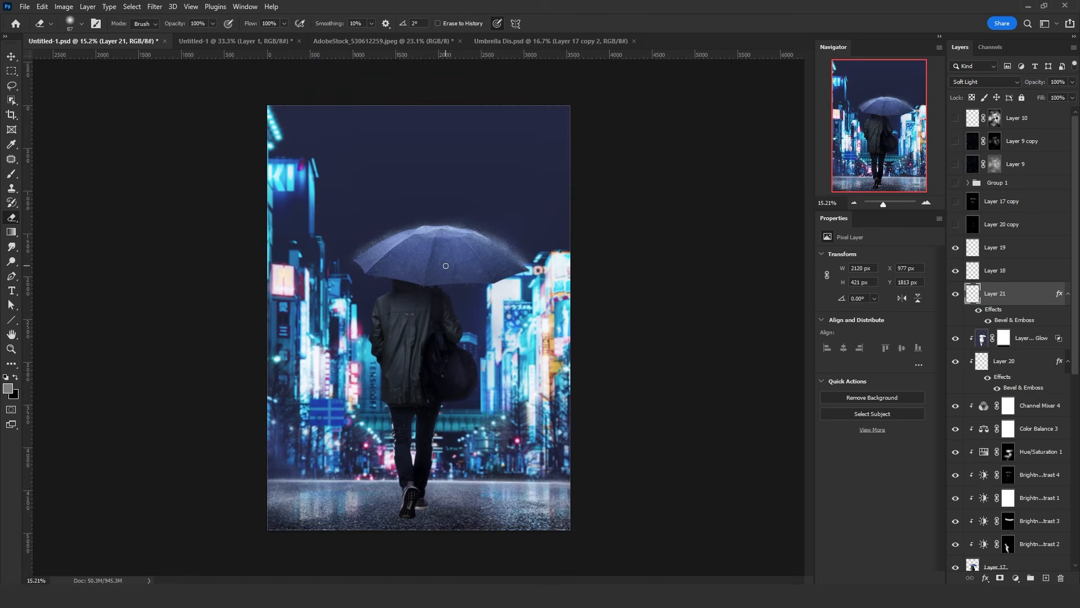
scroll(446, 265, up, 2)
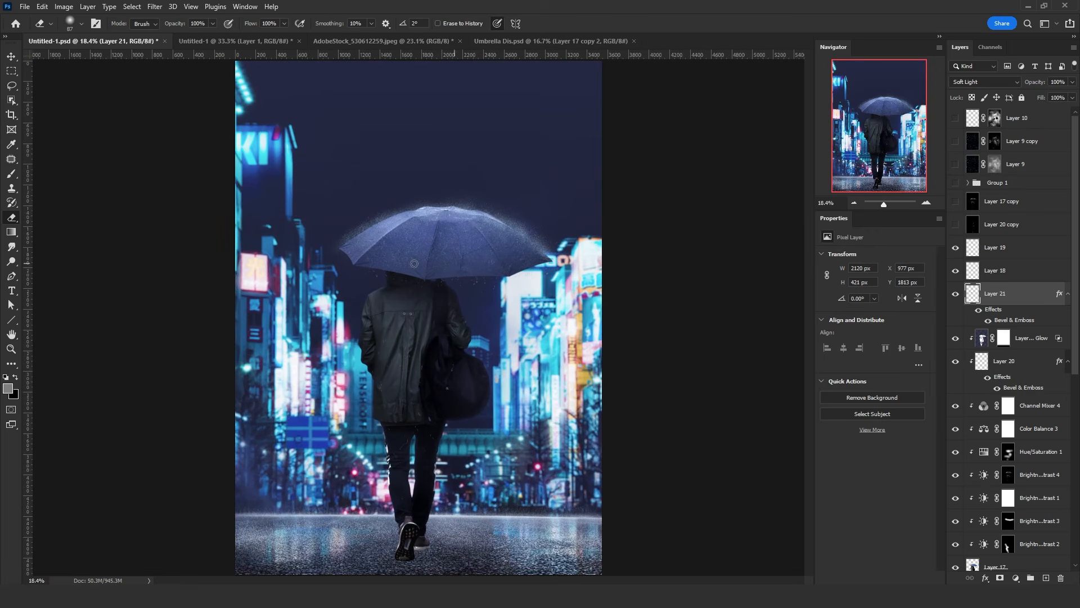
scroll(408, 263, down, 1)
scroll(434, 257, up, 3)
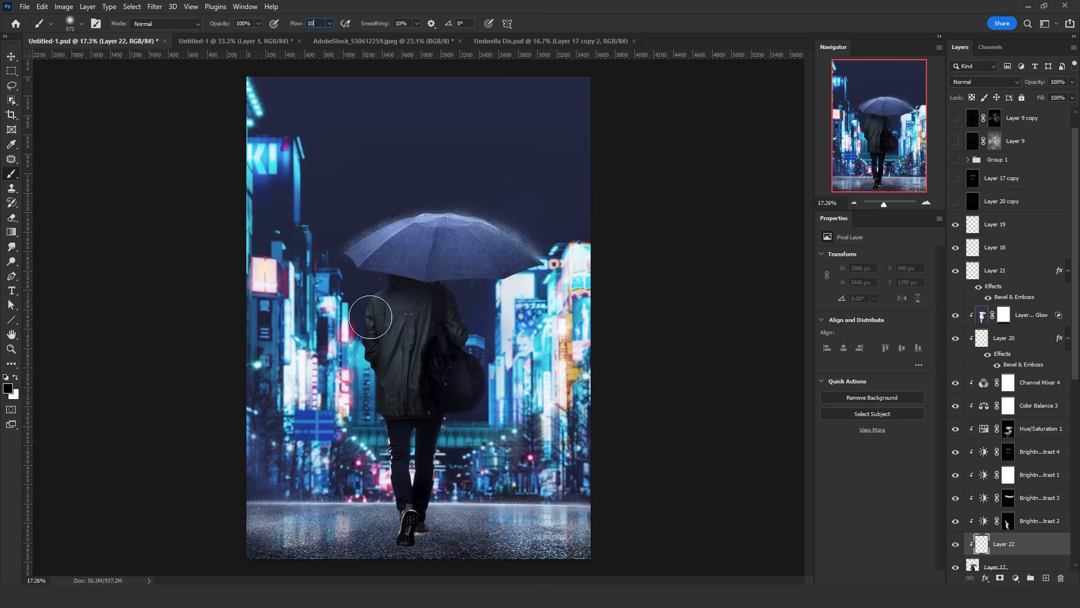
- Paint soft black shading over the shoes on clipped Layer 22 at 10% flow, resizing the brush for finer areas
mouse_move(442, 514)
mouse_down()
mouse_move(416, 543)
mouse_move(401, 540)
mouse_up()
alt+right_click(420, 536)
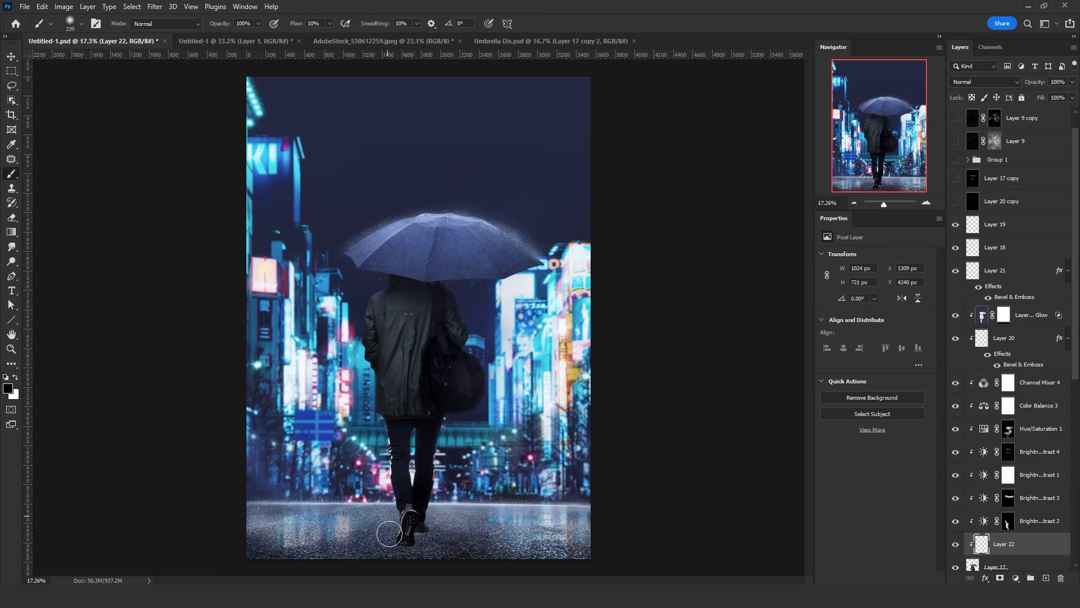
alt+right_click(389, 533)
scroll(444, 536, down, 2)
scroll(448, 528, up, 2)
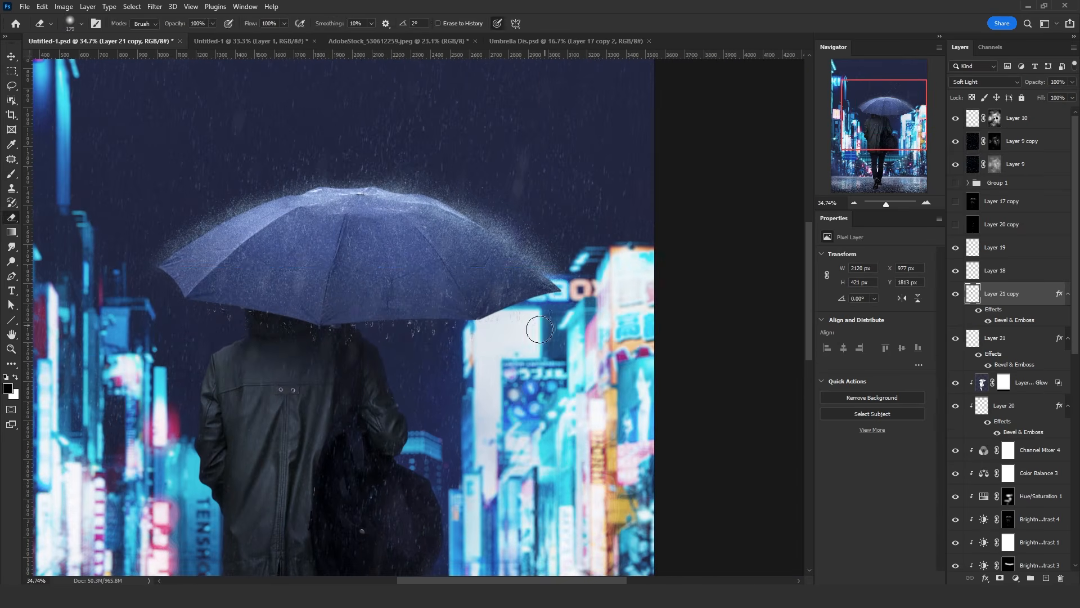
- Shift the horizontally flipped drips on Layer 21 copy down 36 px, with their height scaled to 117.10%, and apply the transform
drag(458, 331, 458, 338)
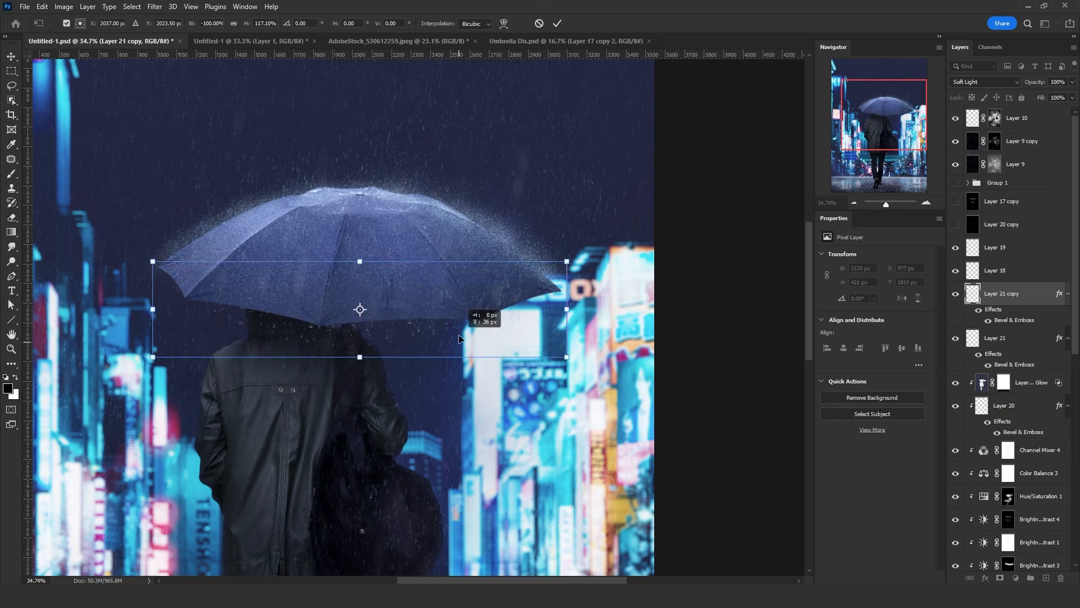
key(Return)
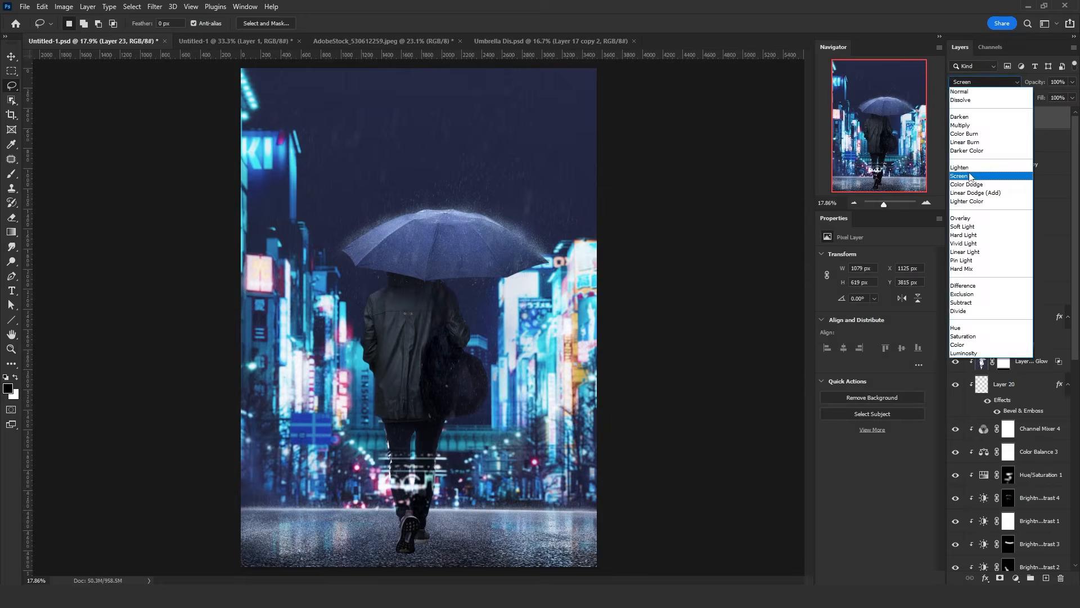
- Set Layer 23's blend mode to Color Dodge and erase parts of the light glow around the lower legs
click(979, 174)
key(e)
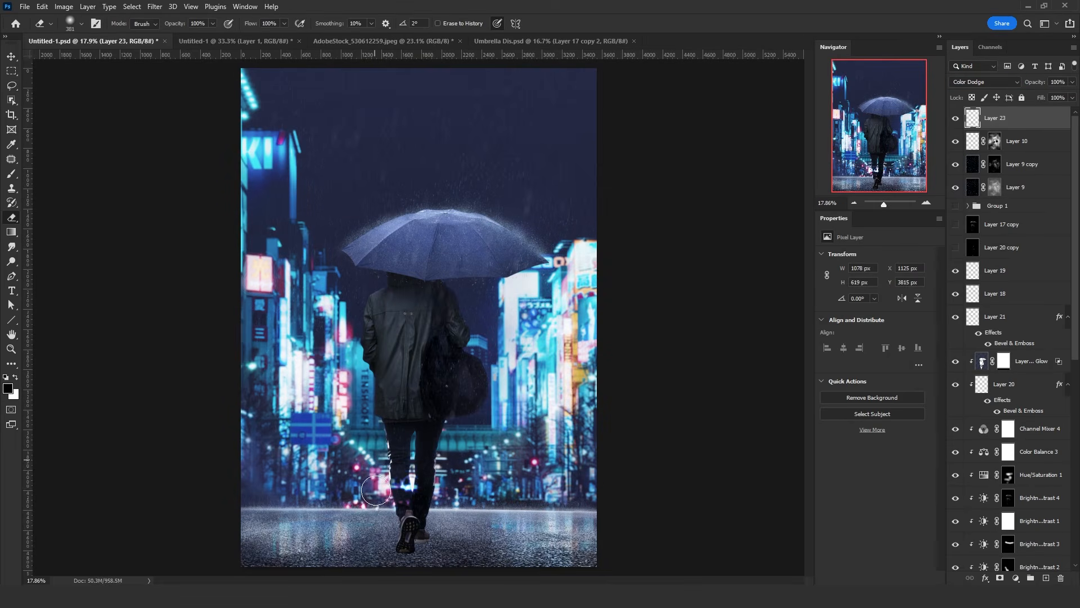
mouse_move(1024, 467)
mouse_down()
mouse_move(1033, 465)
mouse_move(1033, 489)
mouse_up()
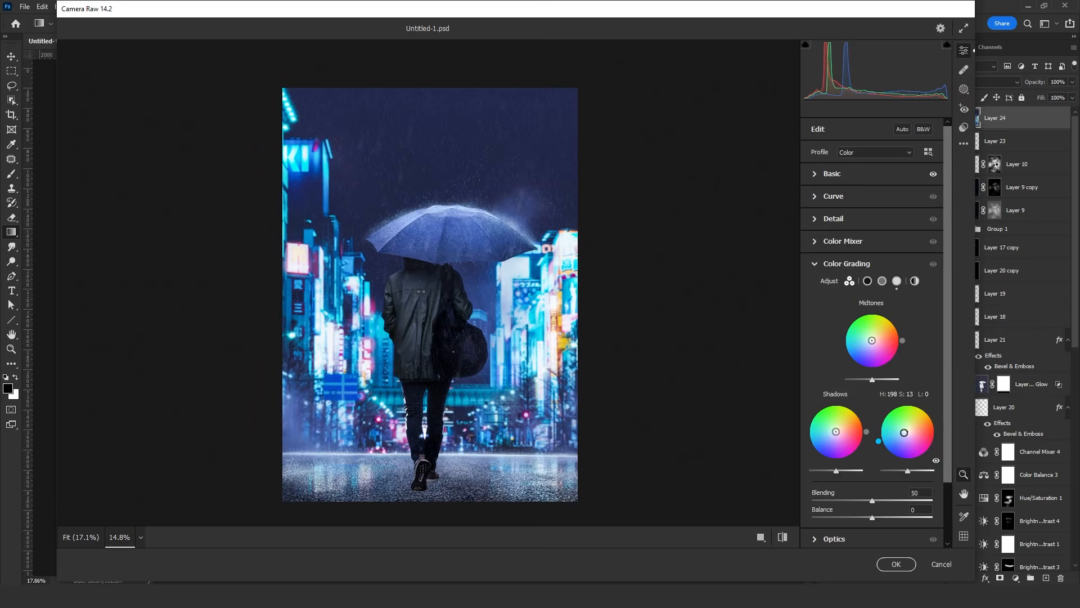
- Tint the midtones yellow in Layer 24's Camera Raw color grading, with hue 53 and saturation 33
drag(886, 329, 889, 325)
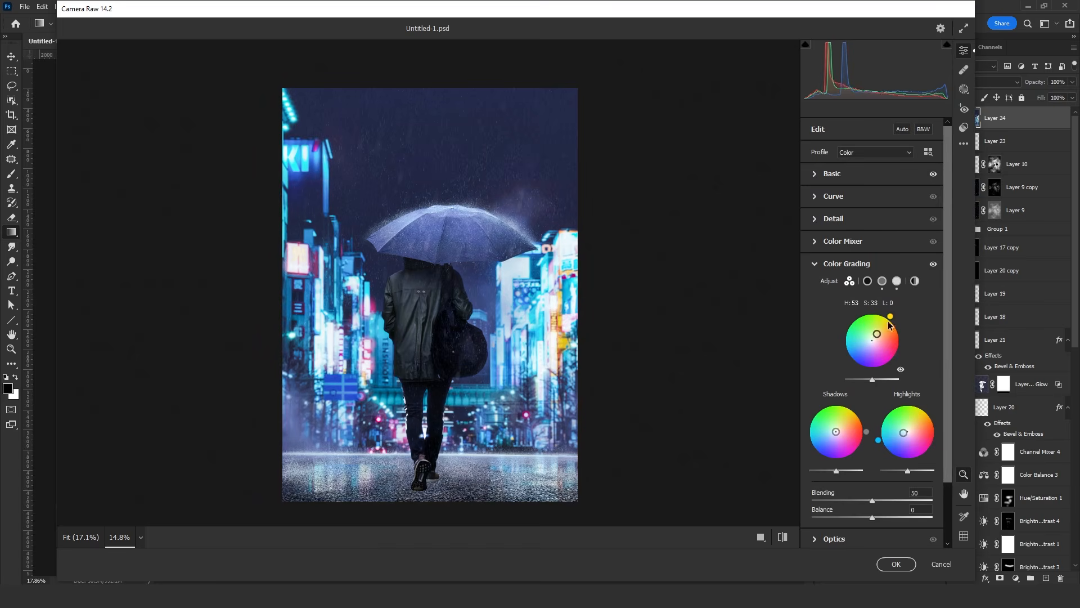